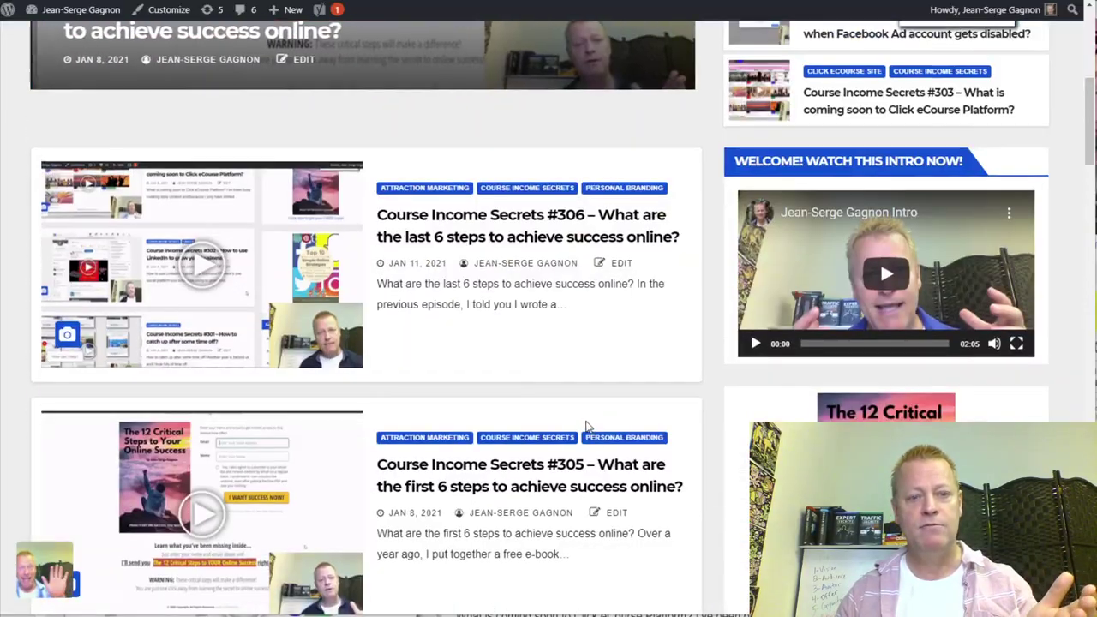
- Browse the blog's post list and open post #306 from its thumbnail
scroll(584, 409, down, 3)
scroll(584, 415, up, 3)
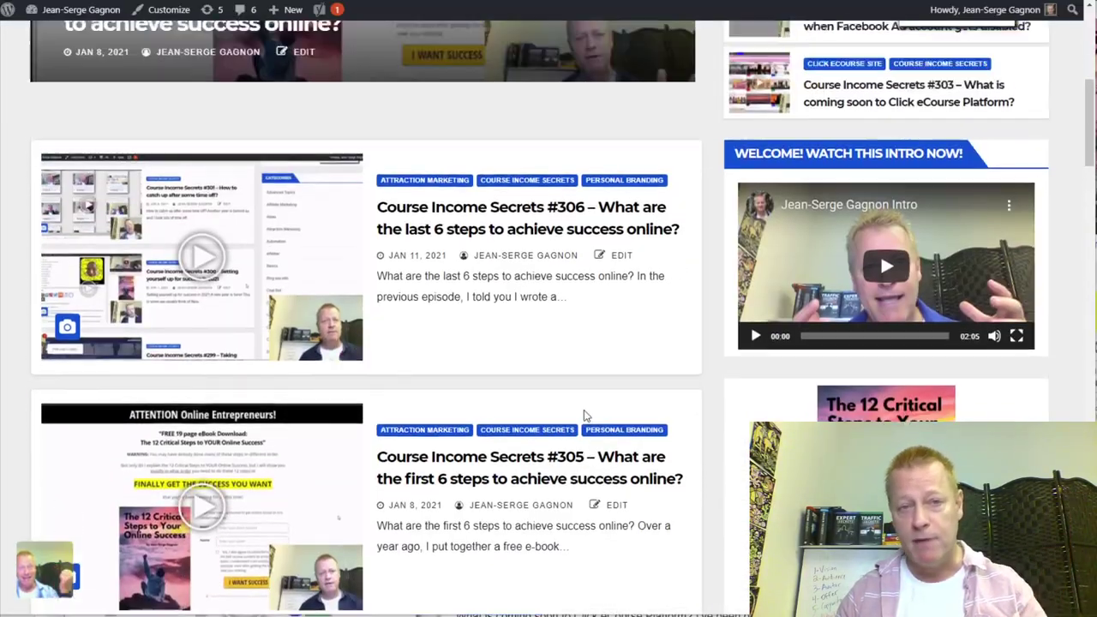
scroll(583, 416, up, 5)
scroll(591, 412, down, 4)
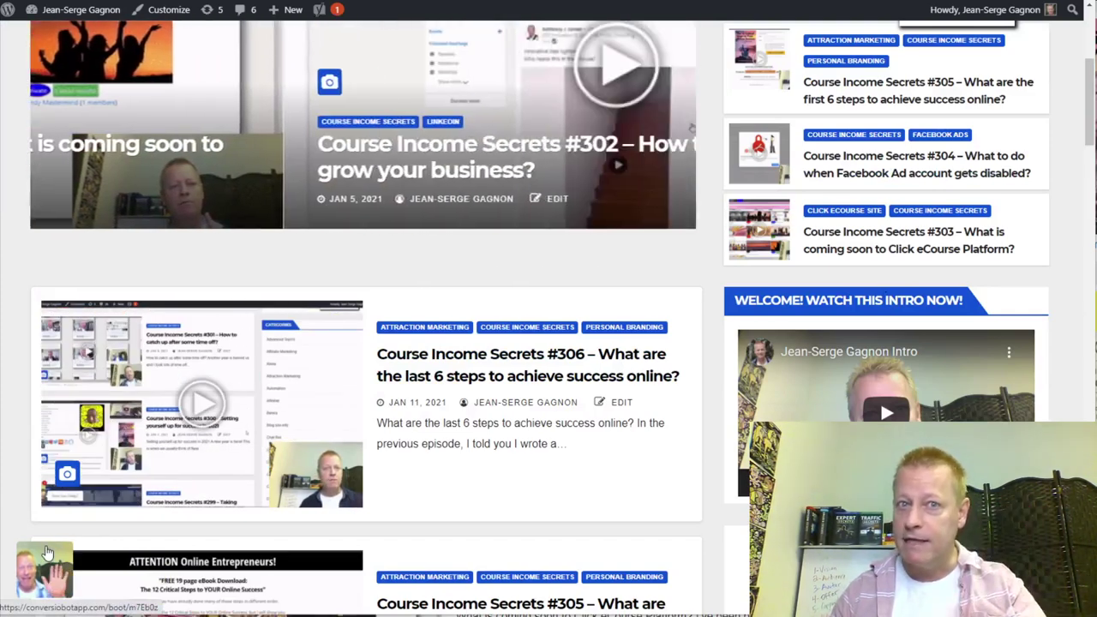
scroll(91, 545, down, 3)
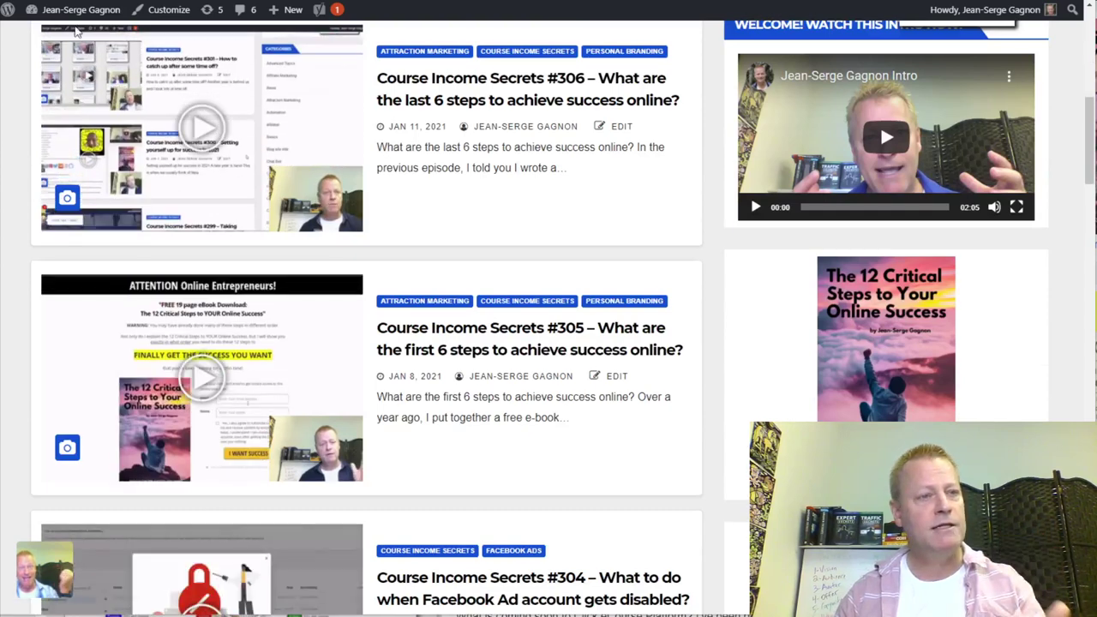
click(300, 230)
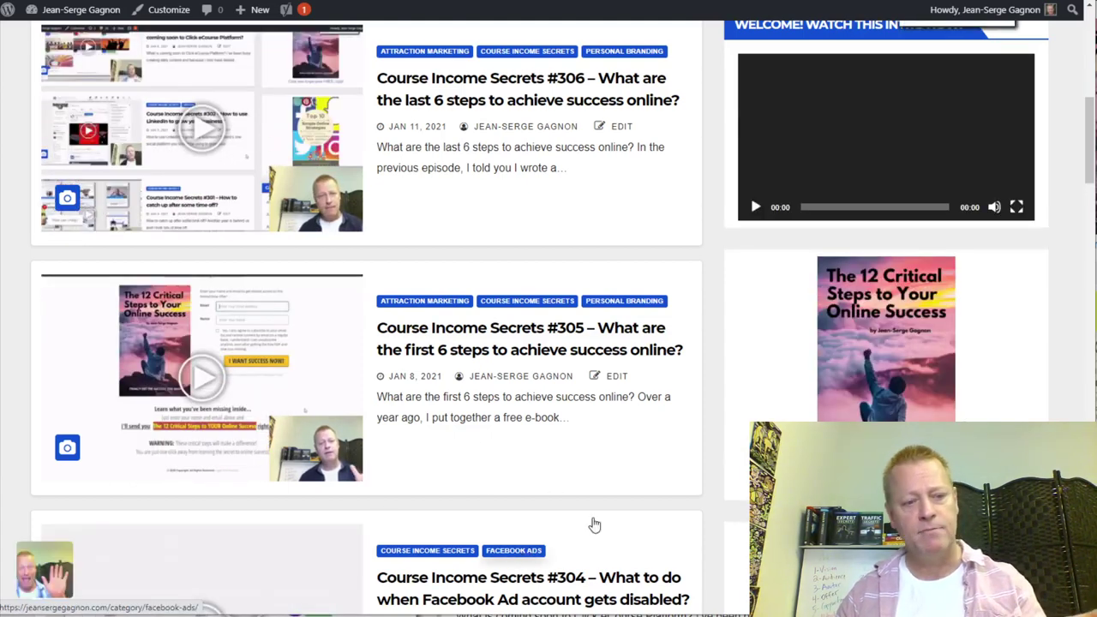
- Scroll through post #306 until the chat greeting appears
scroll(541, 507, down, 2)
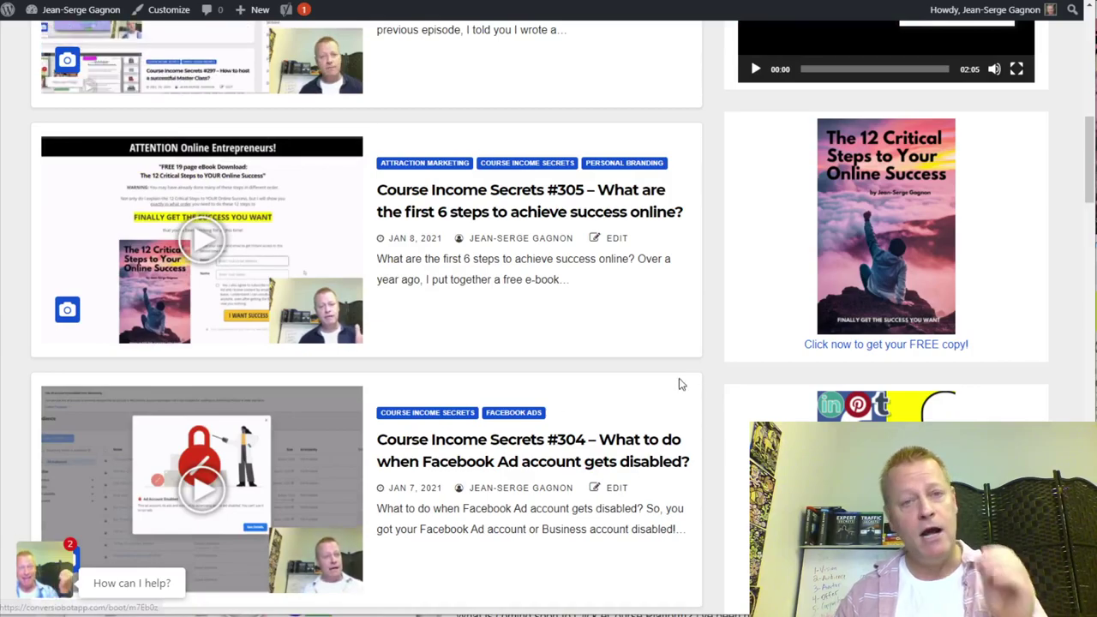
scroll(656, 411, down, 9)
scroll(622, 405, down, 12)
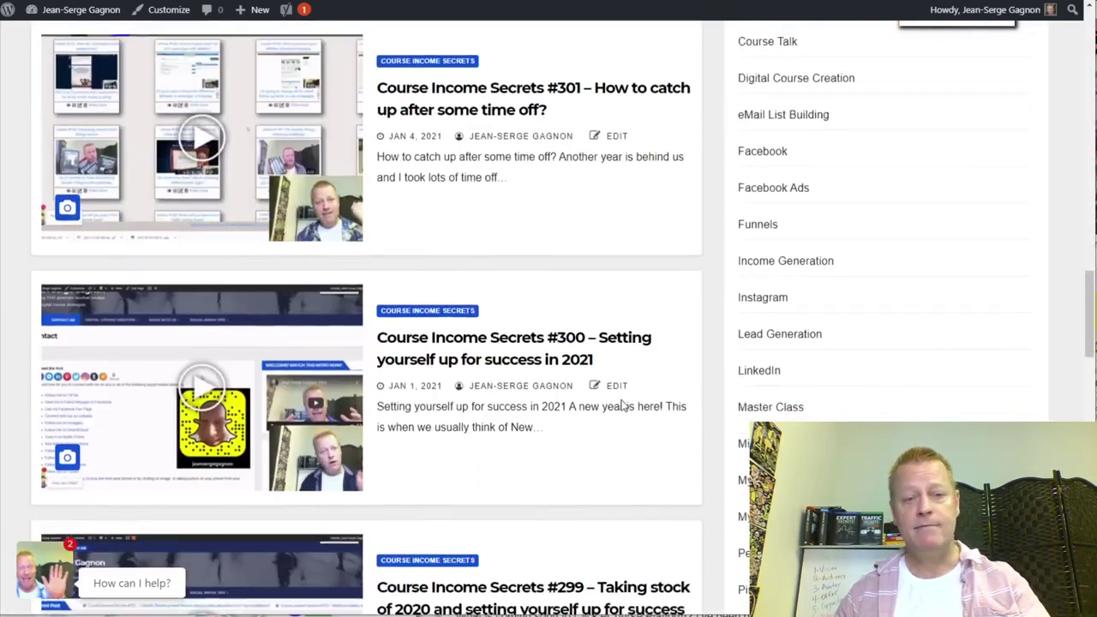
scroll(623, 400, up, 20)
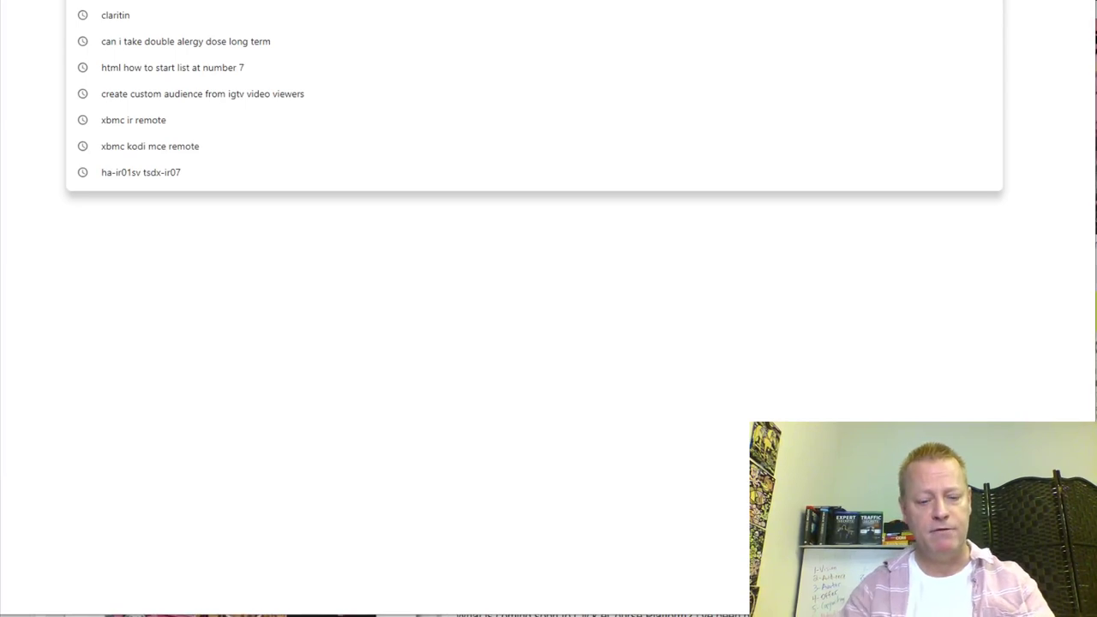
- Go to the Click eCourse site and scroll its Feed of Course Income Secrets lessons
text(click)
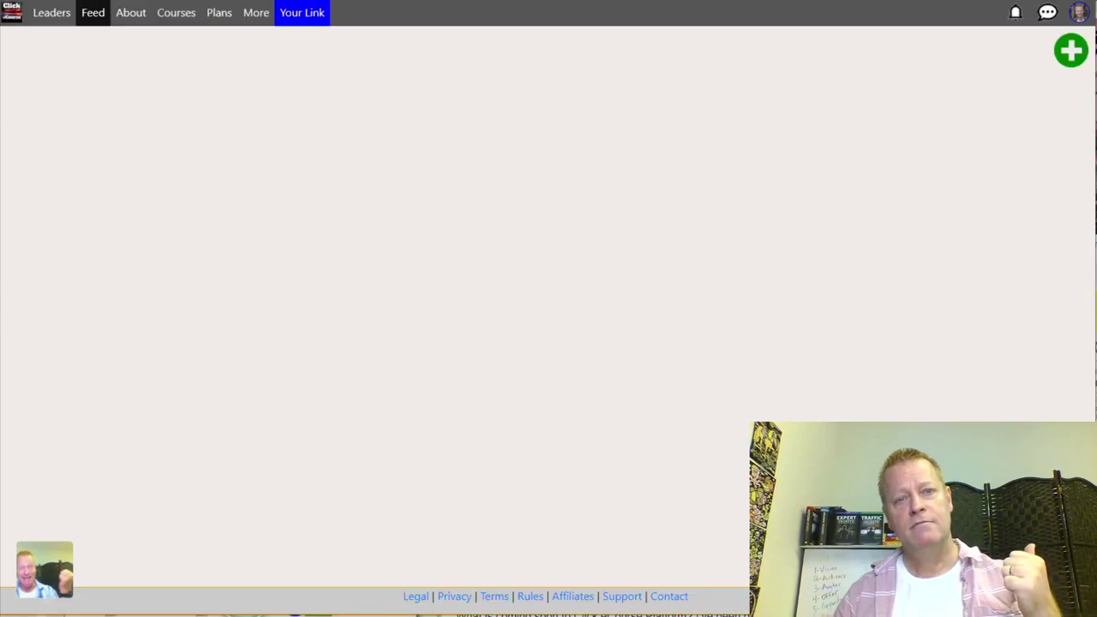
scroll(588, 326, down, 5)
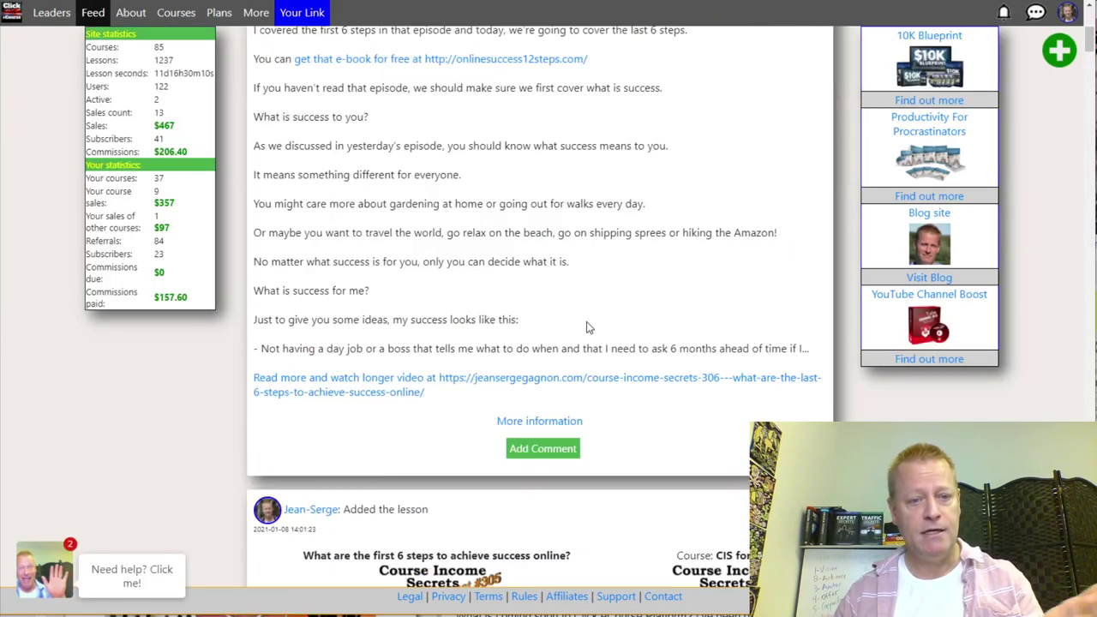
scroll(555, 319, down, 5)
scroll(556, 320, up, 1)
scroll(555, 320, down, 1)
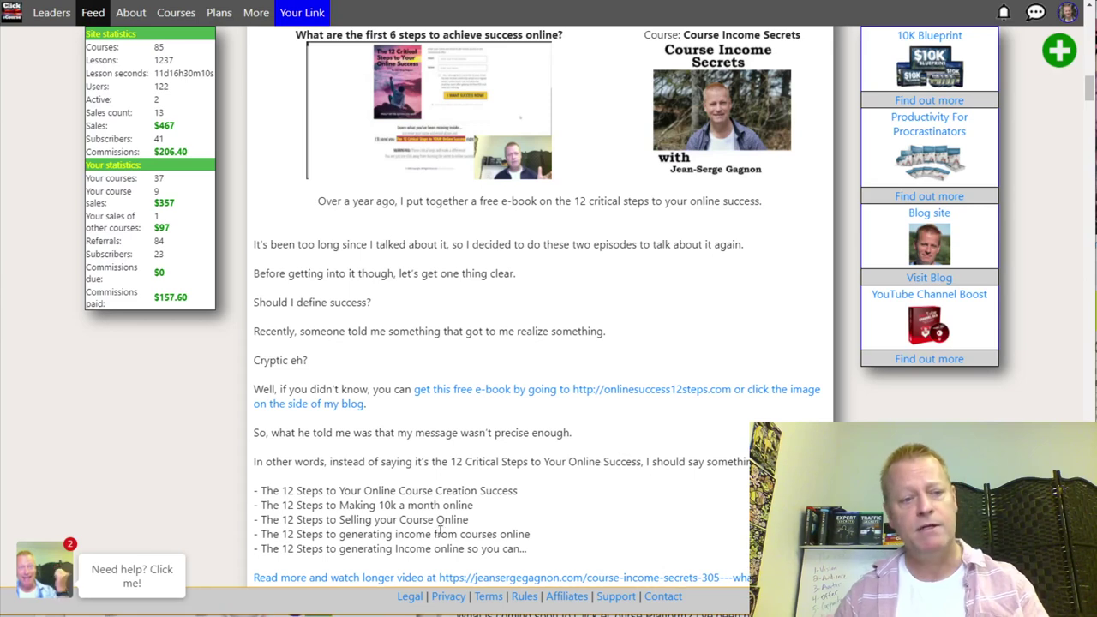
- Open the chat widget on the Feed page
click(51, 587)
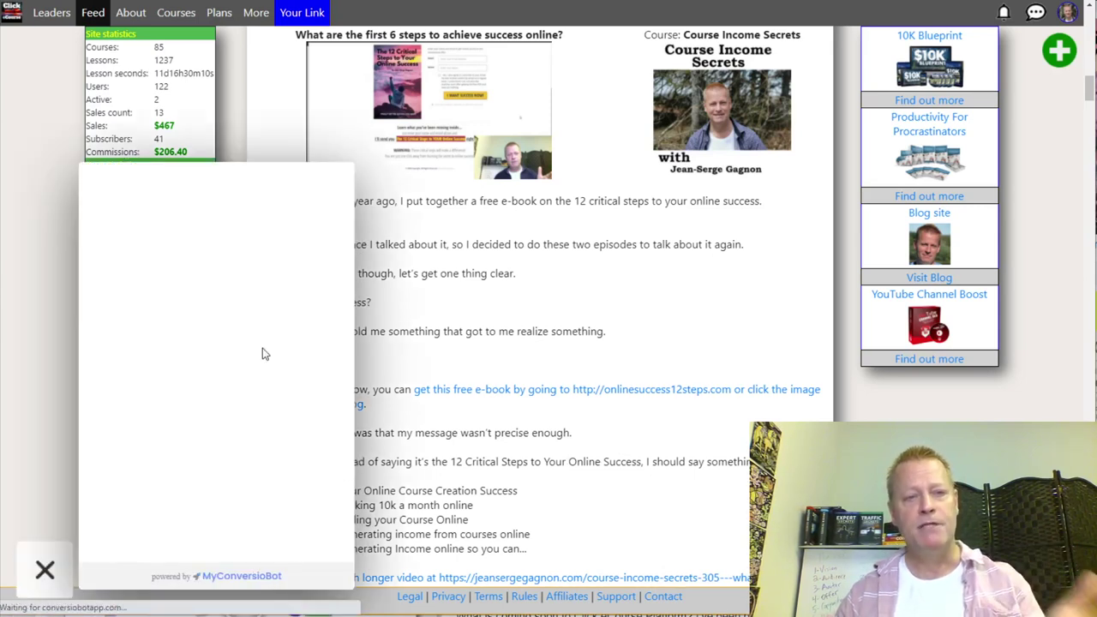
scroll(514, 327, down, 14)
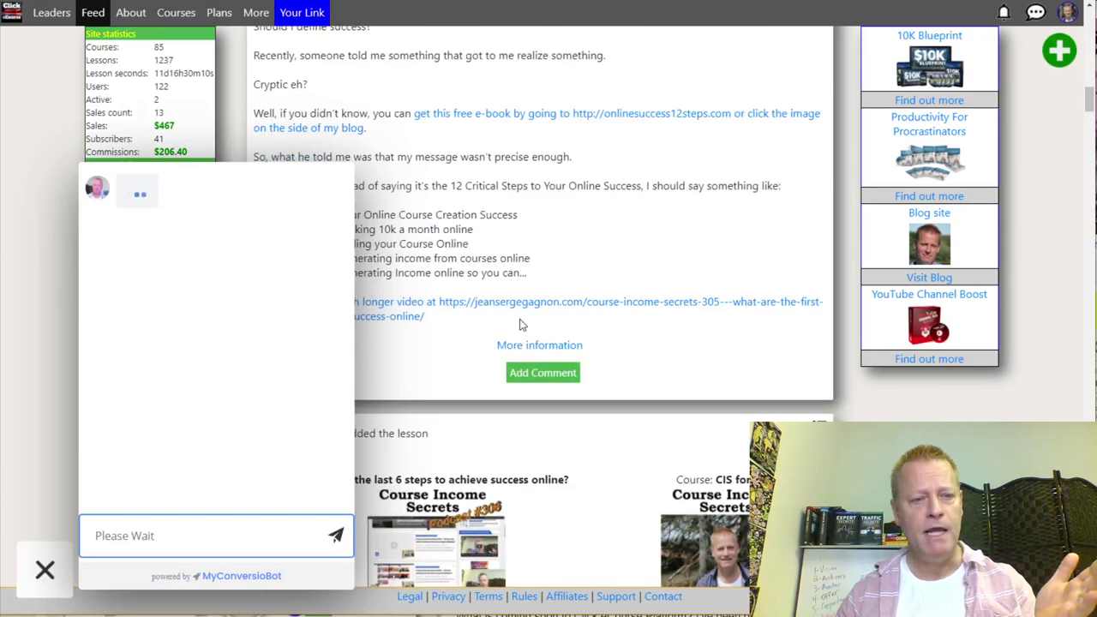
scroll(517, 325, up, 5)
scroll(517, 326, up, 5)
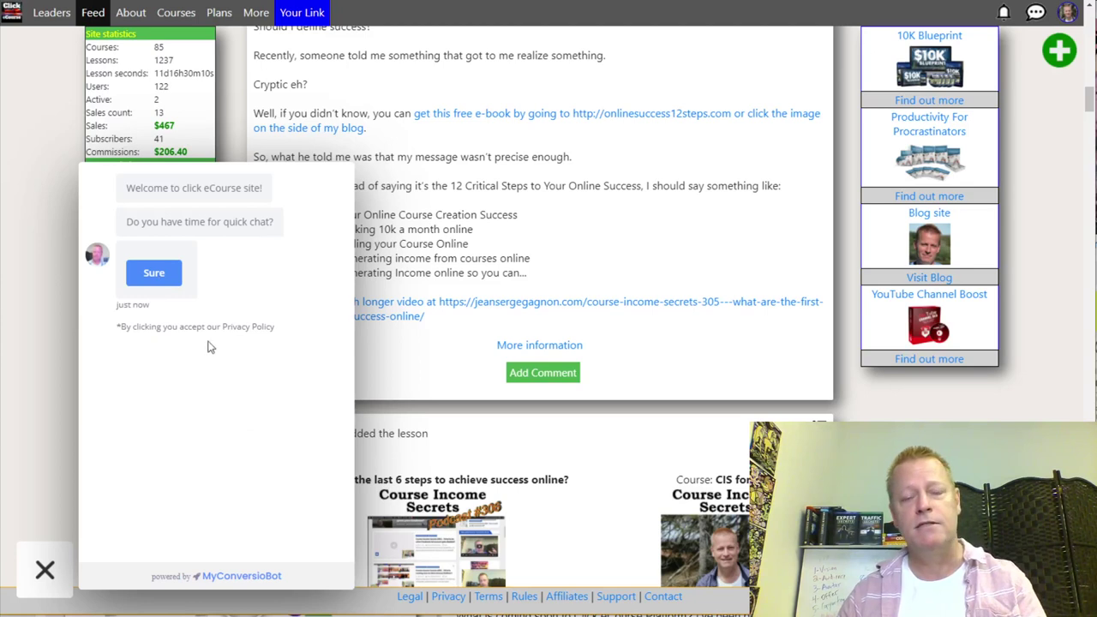
- Agree to a quick chat with 'Sure' and send a visitor's first name
click(154, 273)
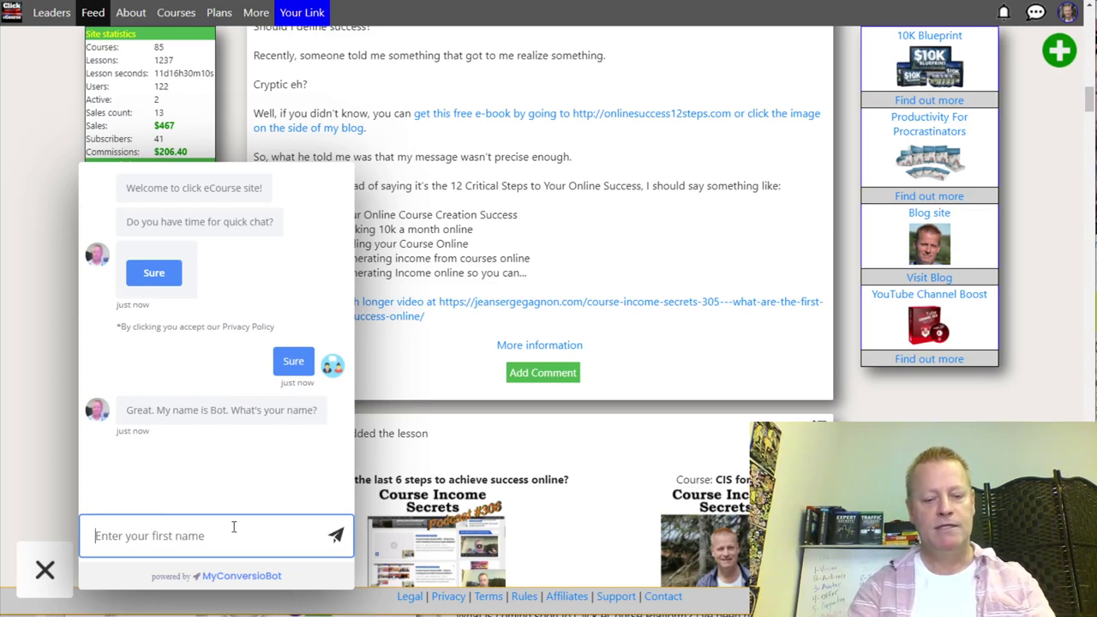
text(ank)
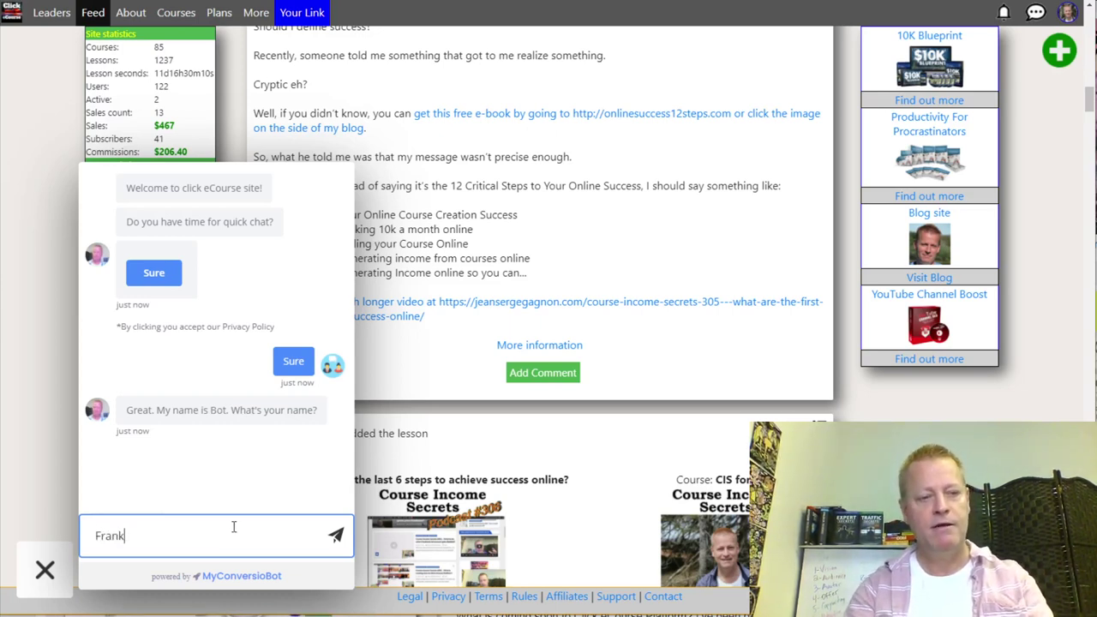
key(Return)
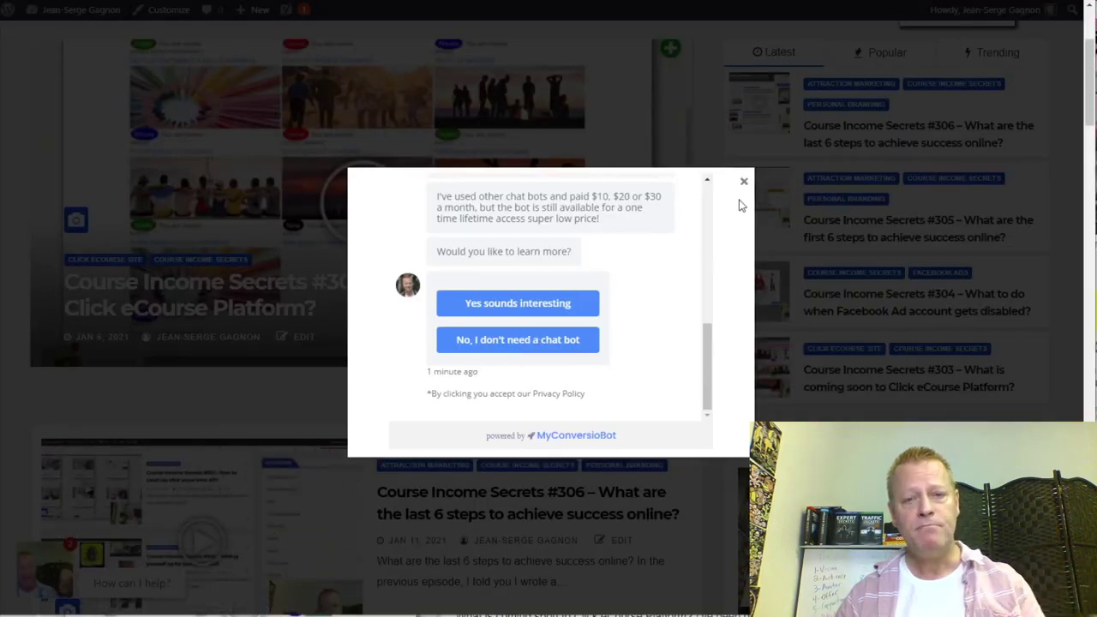
- Close the chatbot popup to return to the blog's front page
click(747, 184)
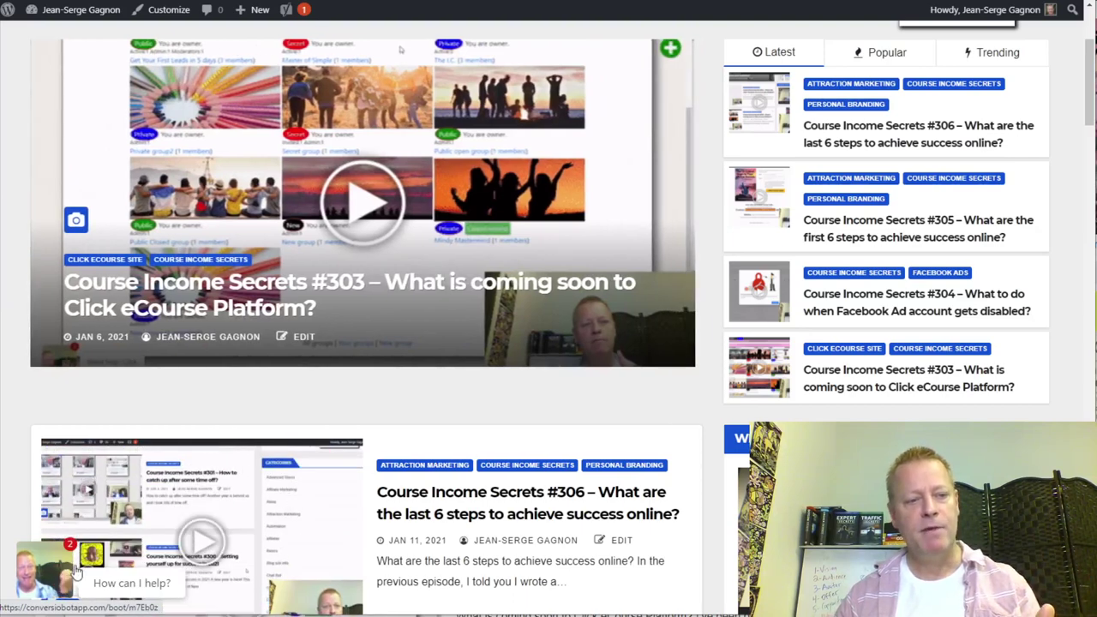
- Open the blog's chat, agree with 'Sure', send a first name, then select the misspelled 'corener'
click(127, 584)
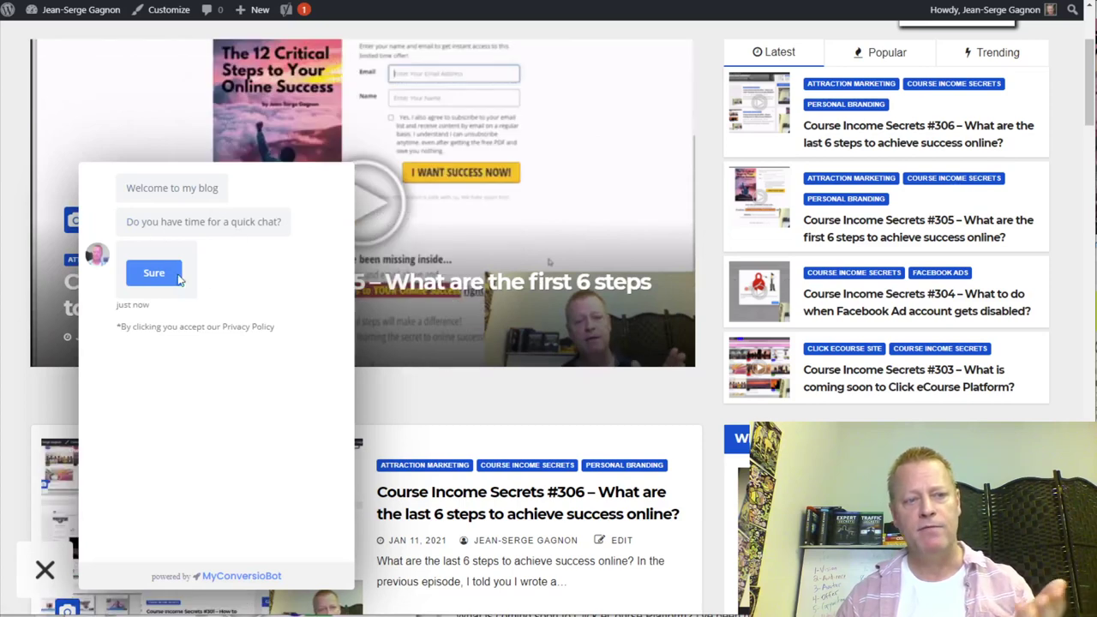
click(153, 279)
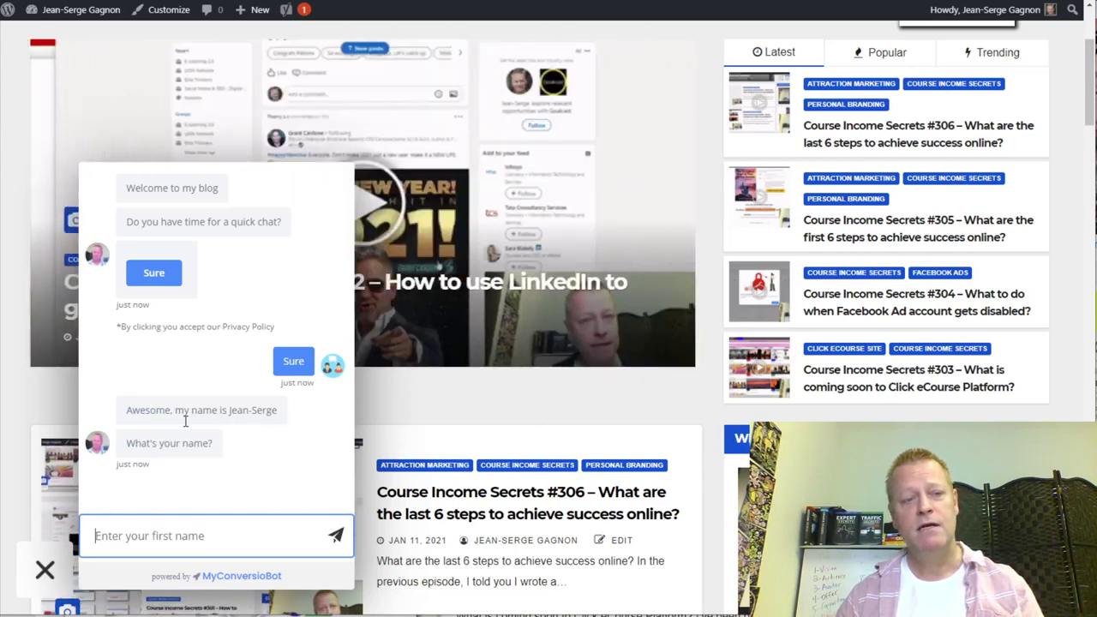
click(190, 534)
text(Bob)
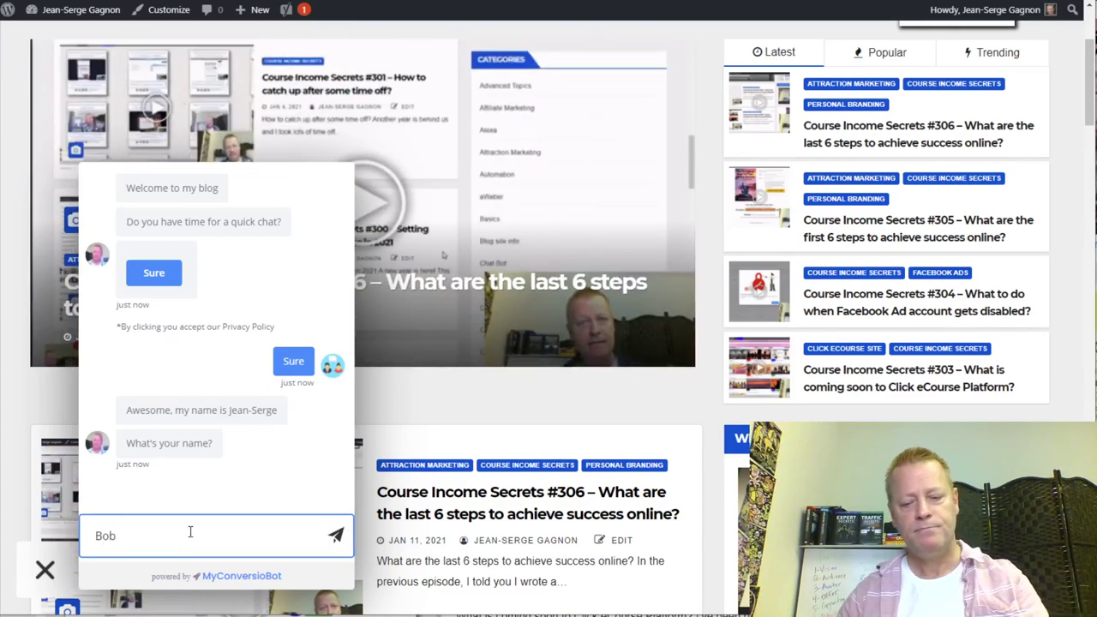
key(Return)
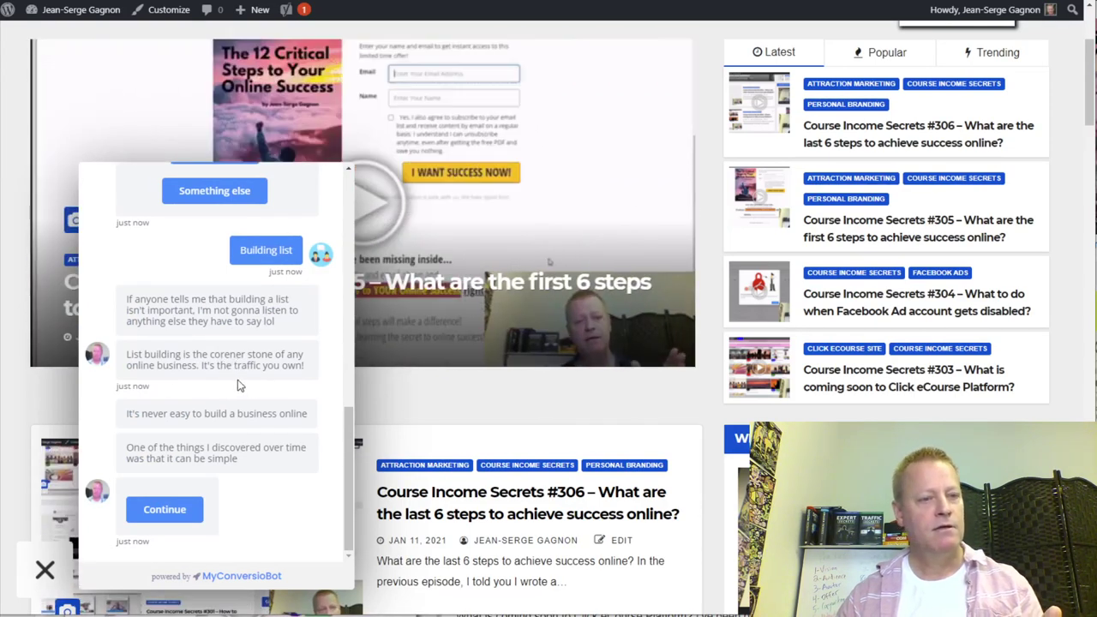
double_click(228, 357)
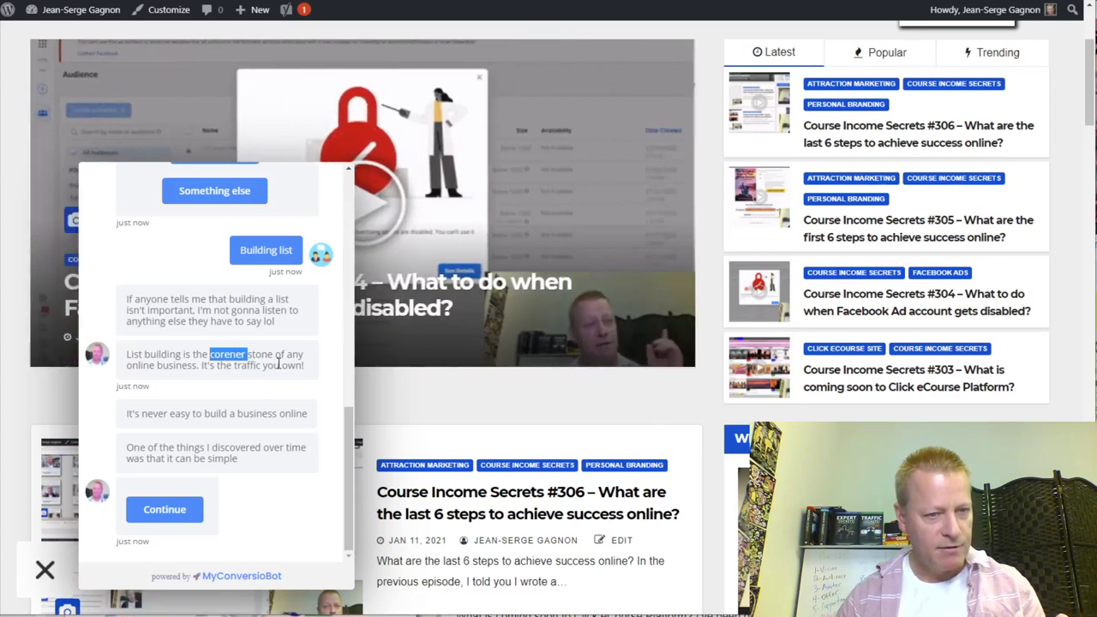
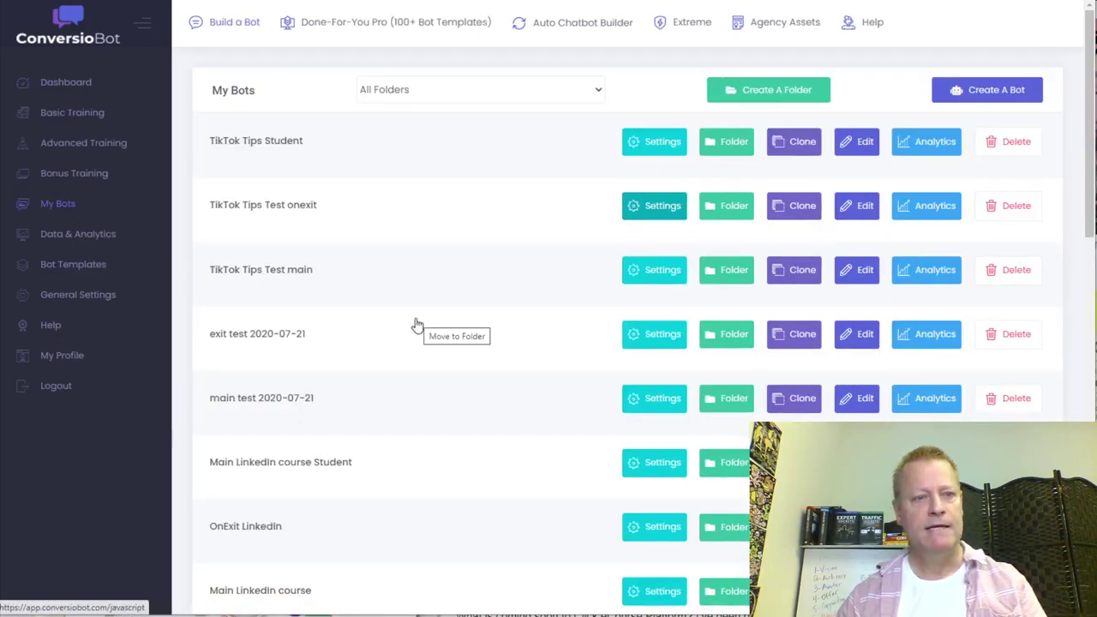
- Open the Blog welcome bot's settings, go to its Builder, and open the building list block
scroll(416, 324, down, 10)
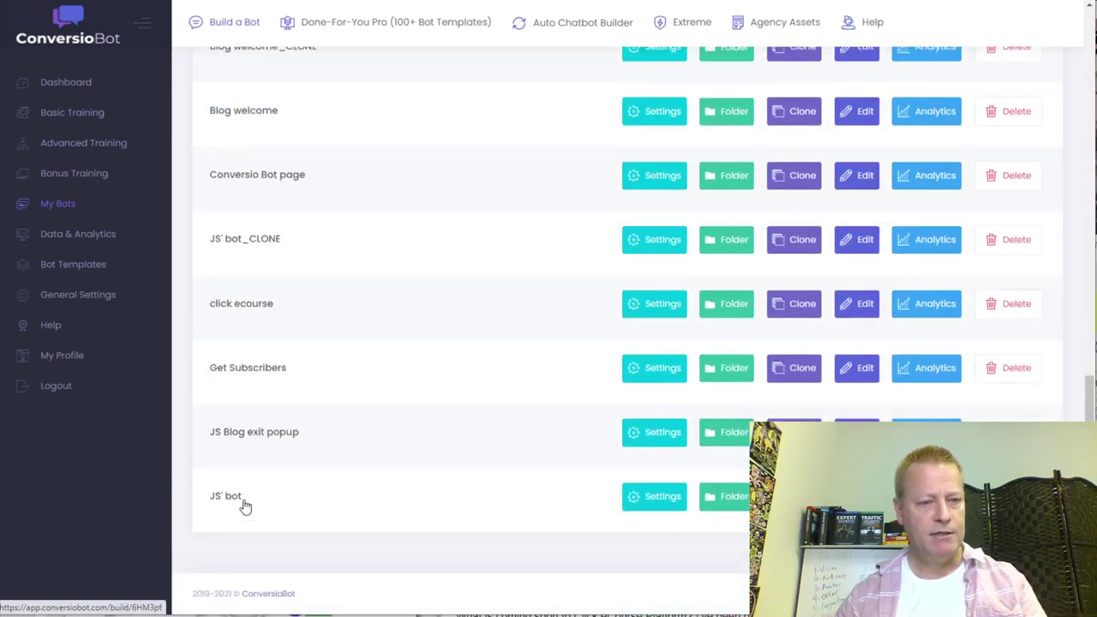
scroll(315, 428, up, 5)
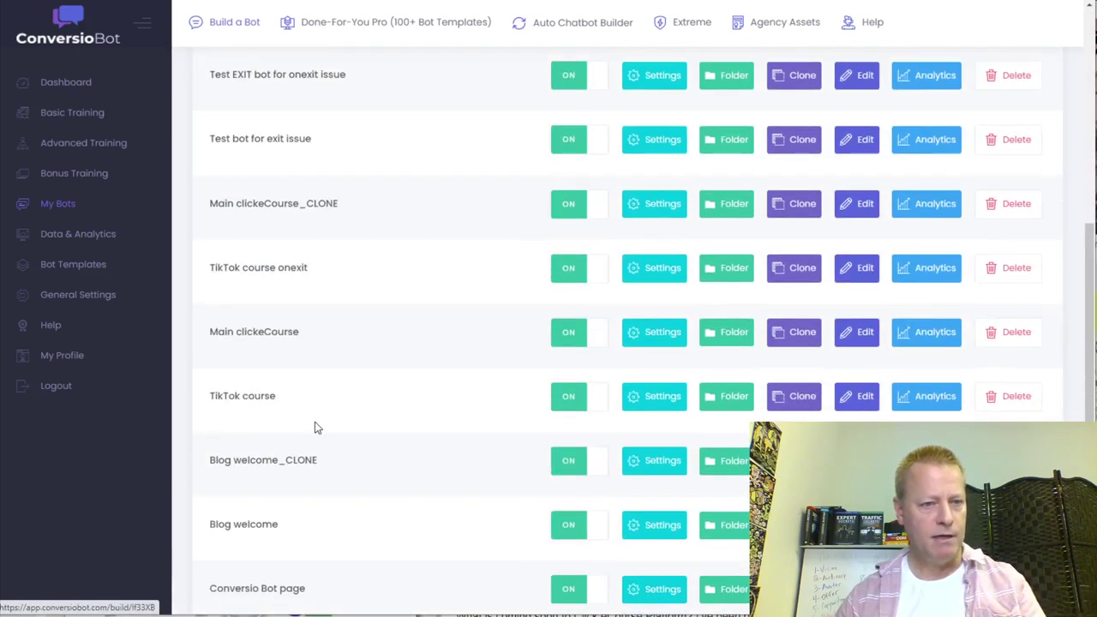
scroll(315, 474, down, 2)
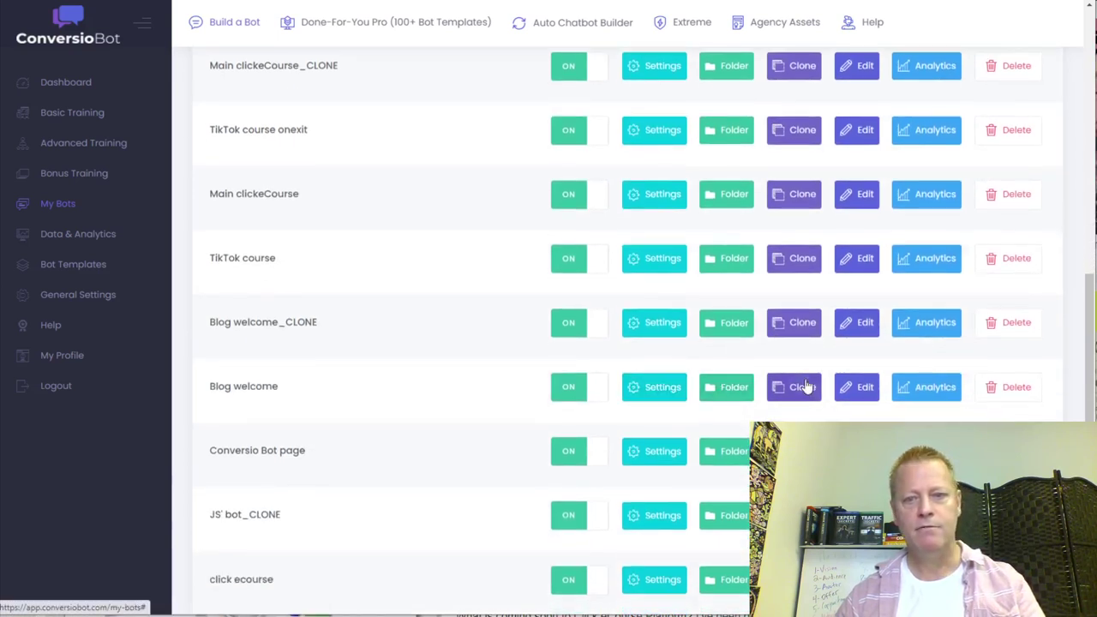
click(660, 397)
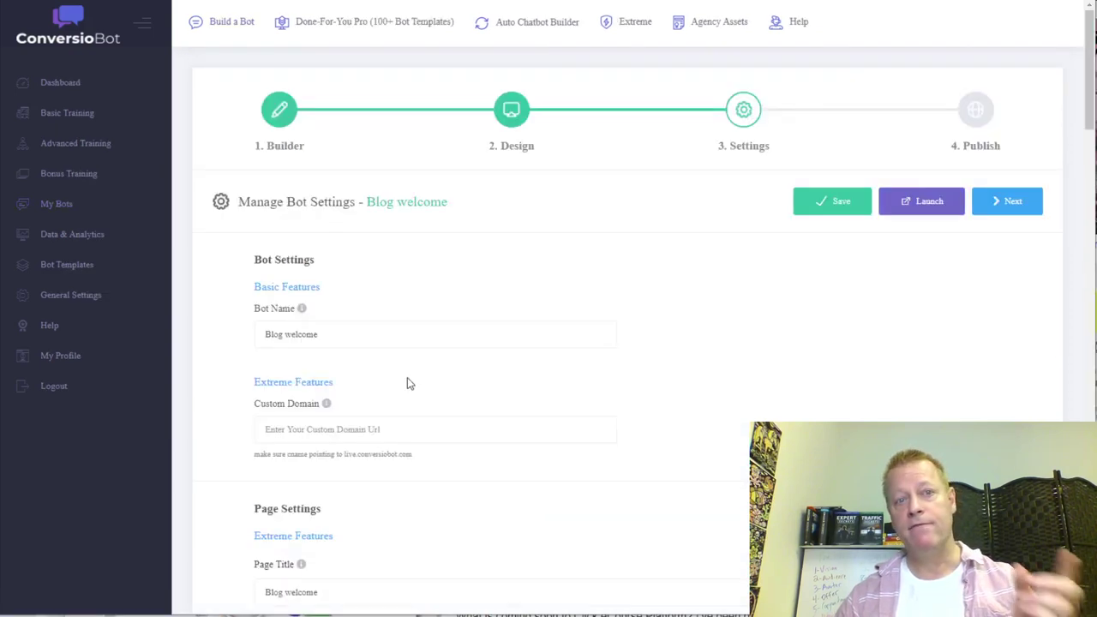
click(287, 118)
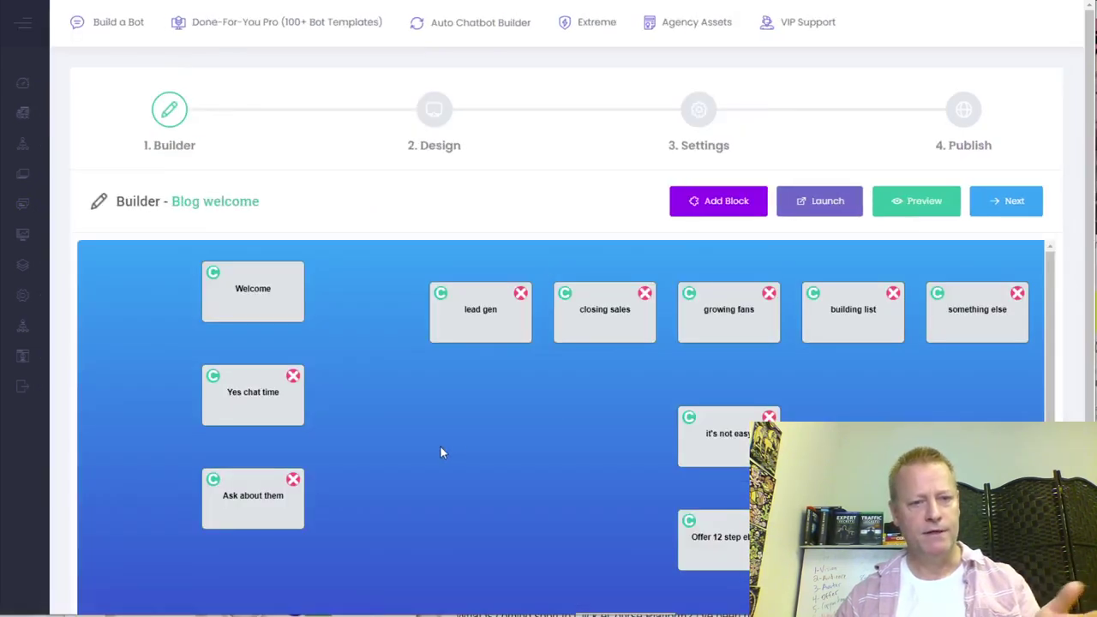
scroll(837, 395, down, 3)
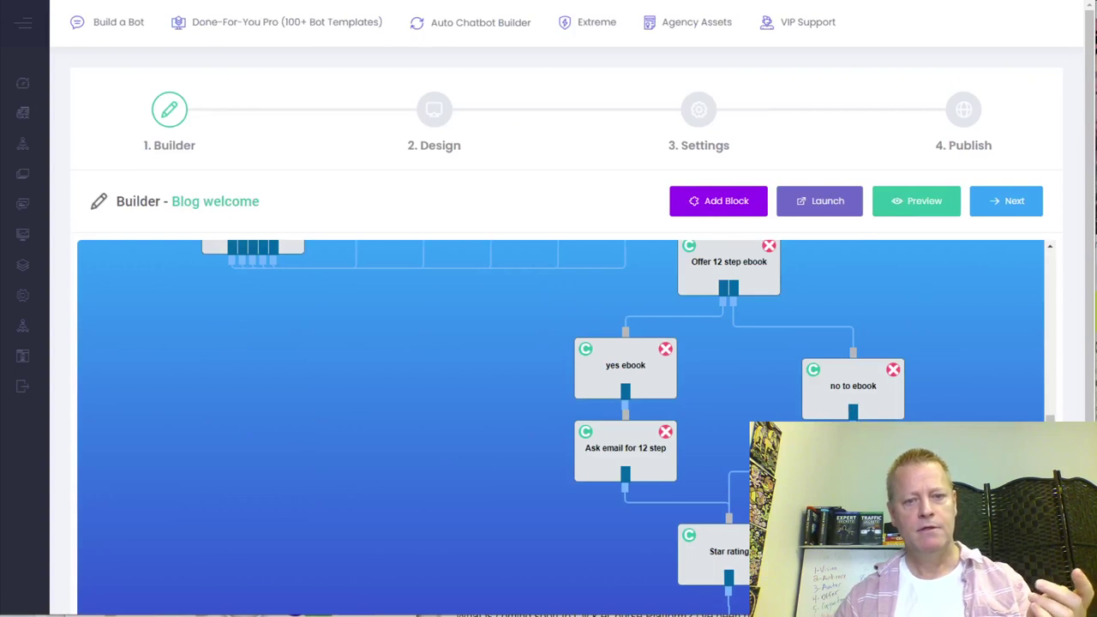
scroll(660, 452, up, 3)
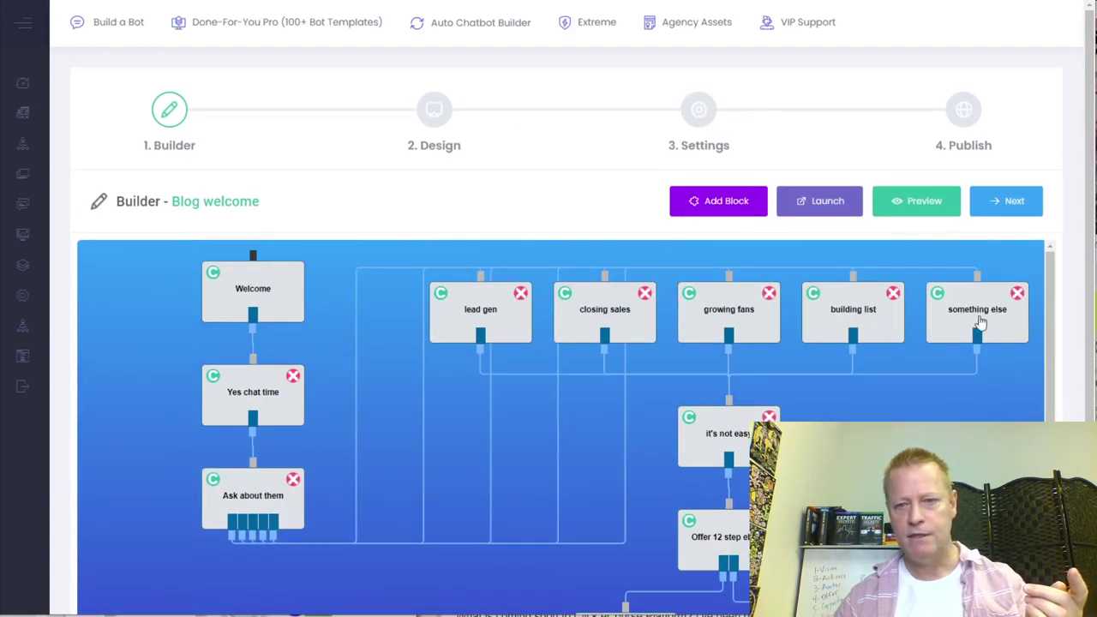
click(855, 317)
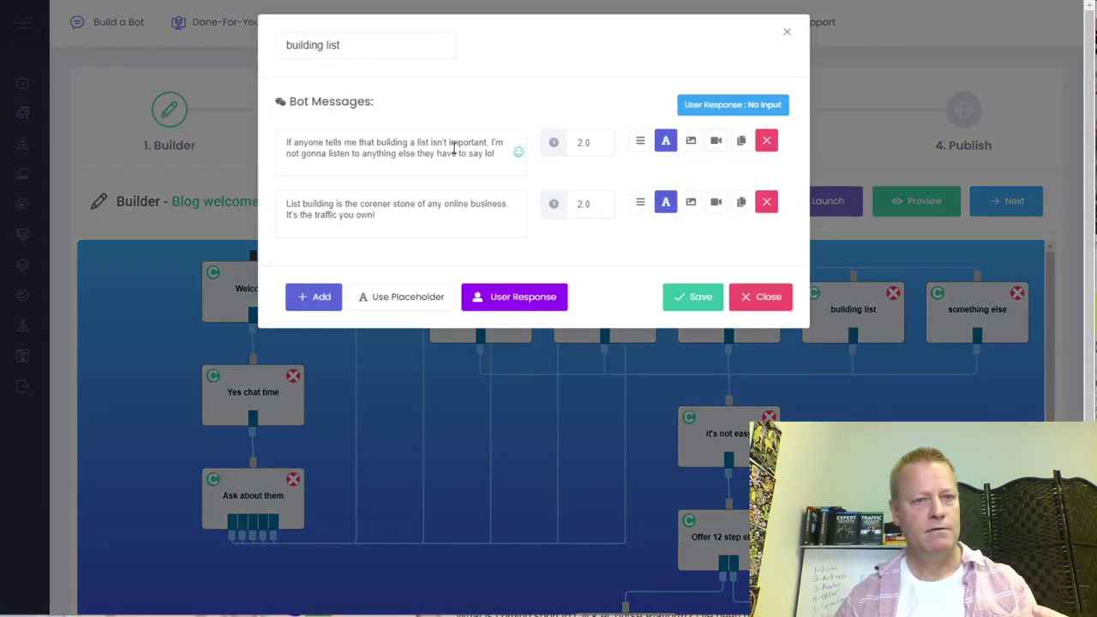
- Correct 'corener' to 'corner' in the second message and change 'lol' to 'LOL' in the first
click(386, 209)
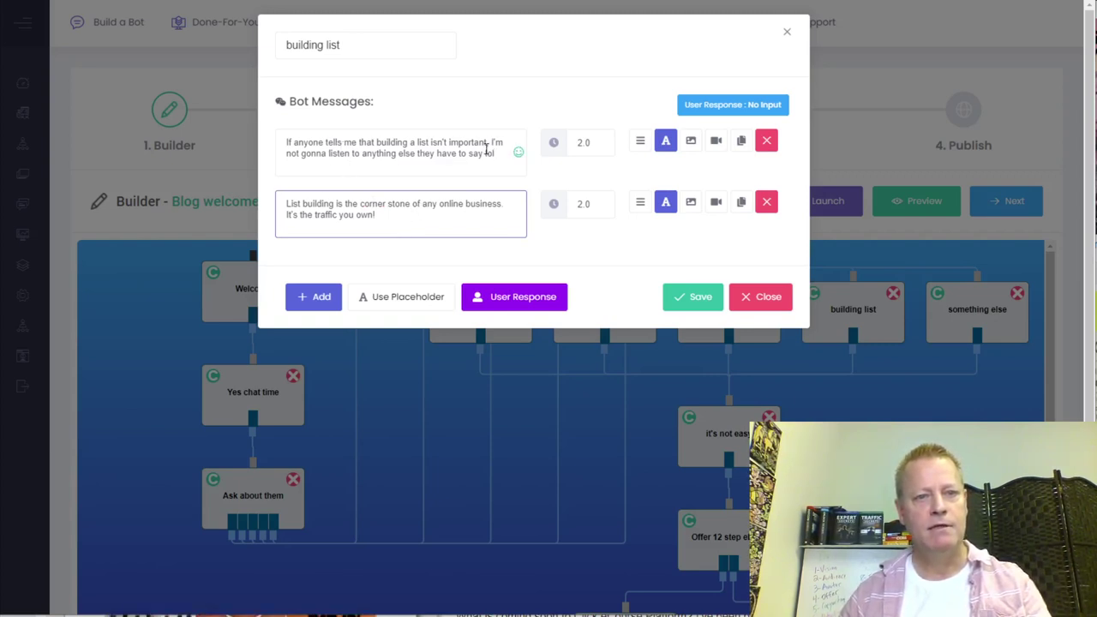
drag(485, 152, 523, 177)
text(LOL)
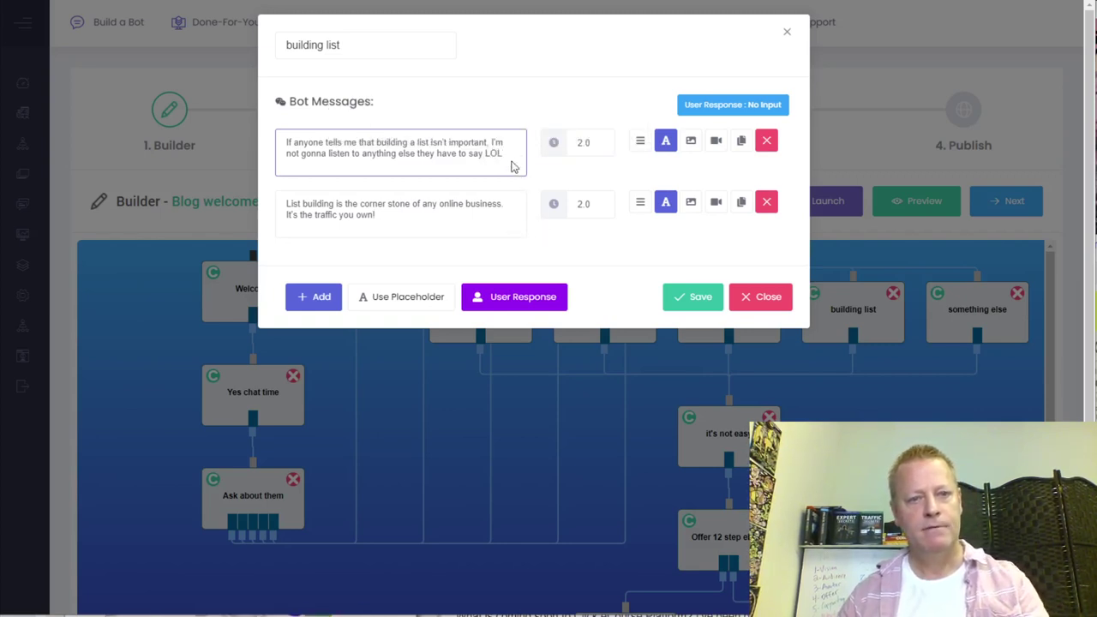
click(518, 154)
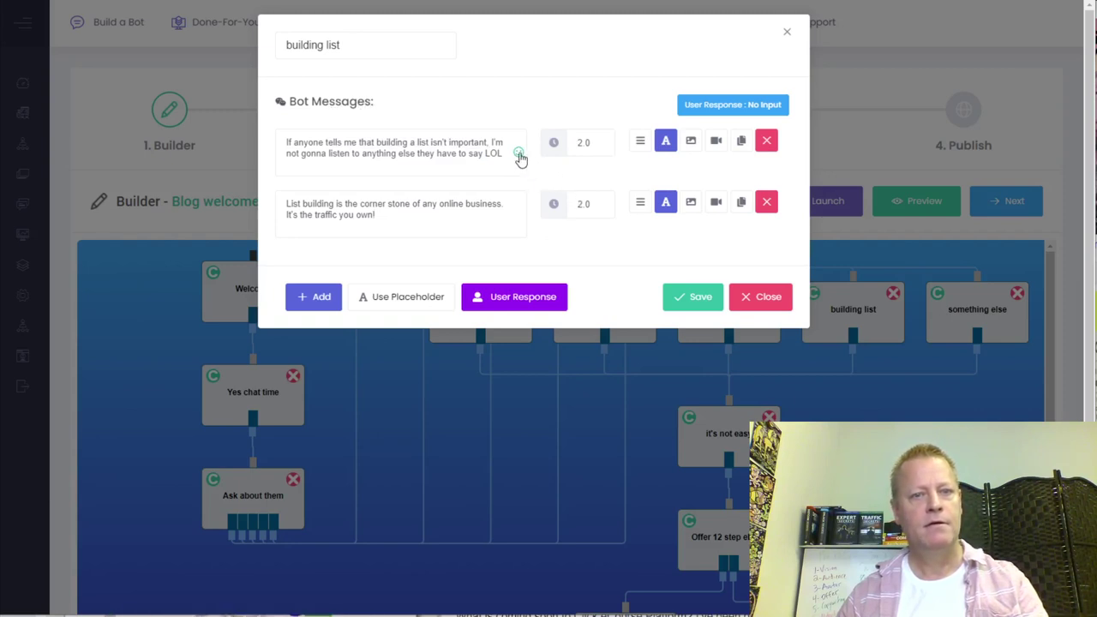
- Add a smiley emoji right after LOL in the first message and relaunch the bot
click(519, 154)
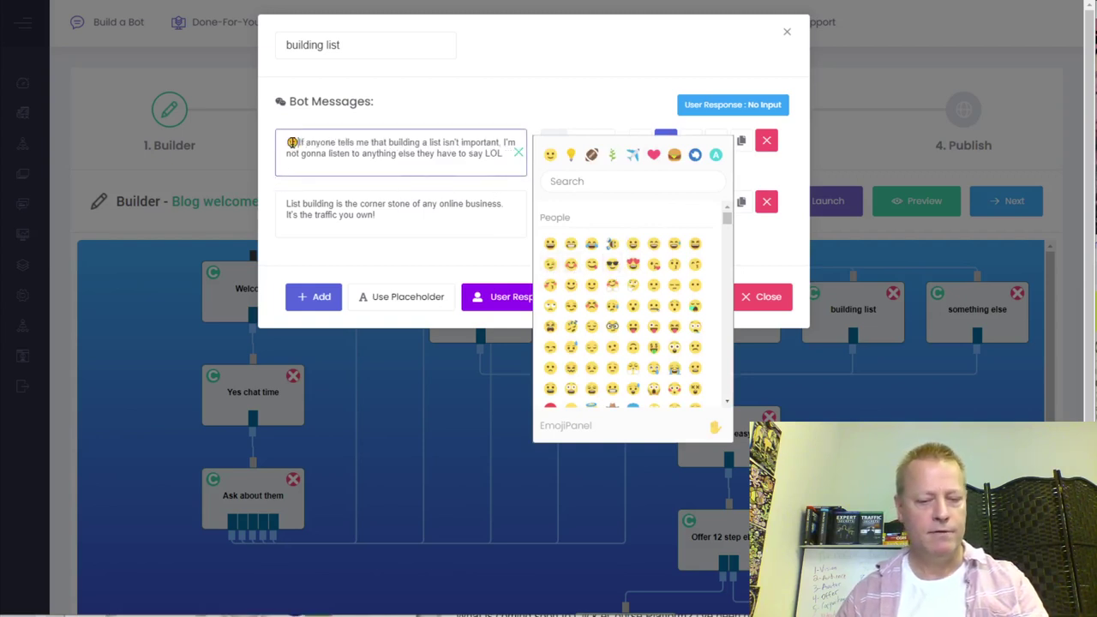
key(BackSpace)
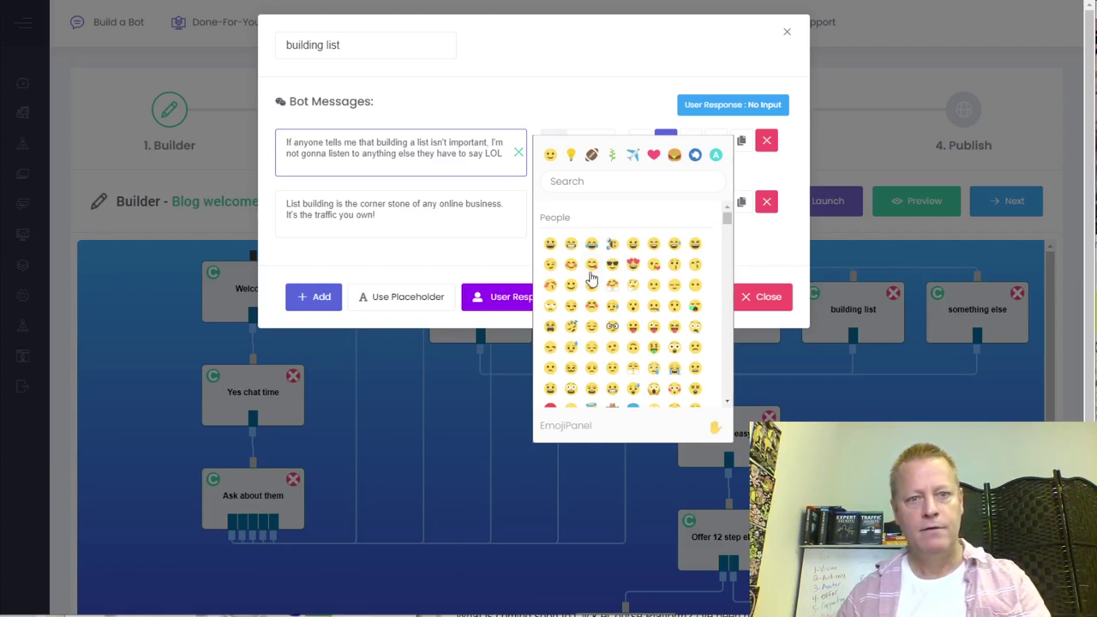
click(550, 266)
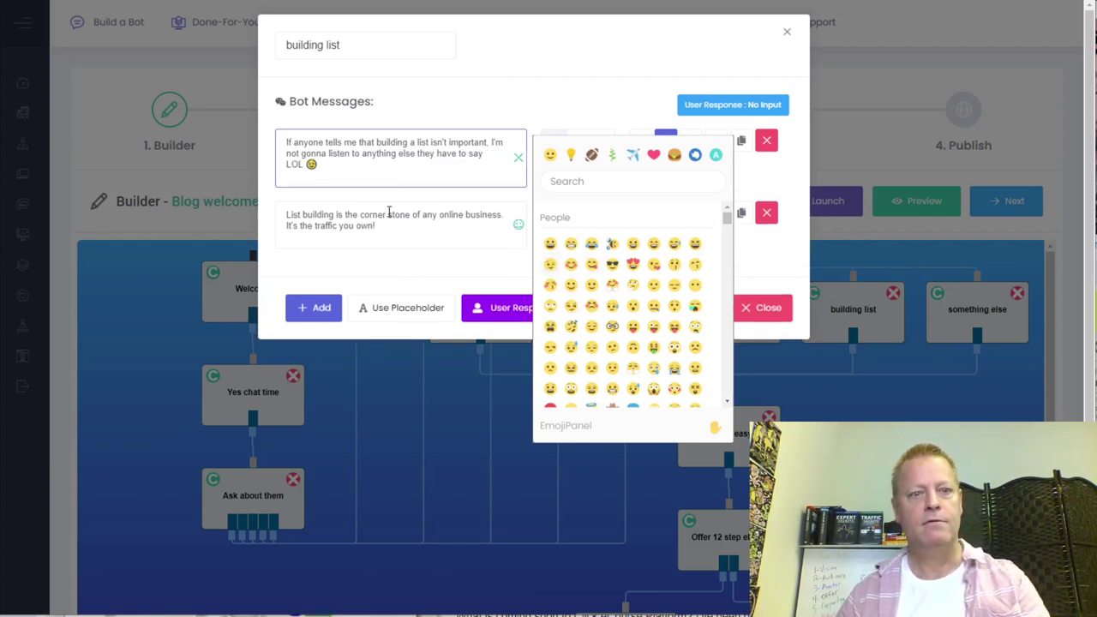
click(502, 255)
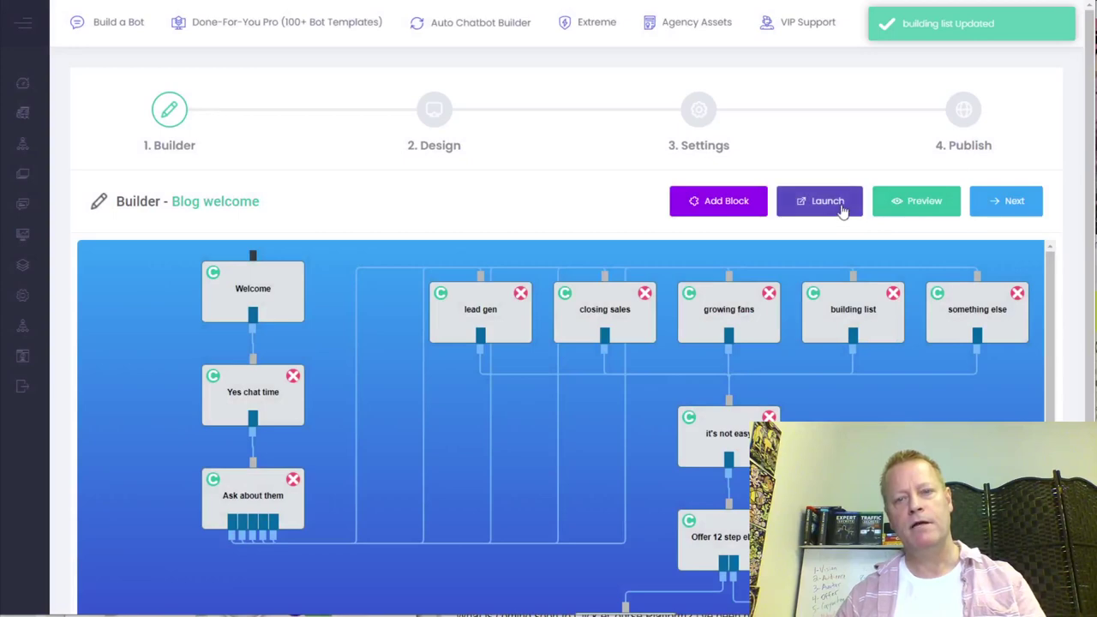
click(834, 208)
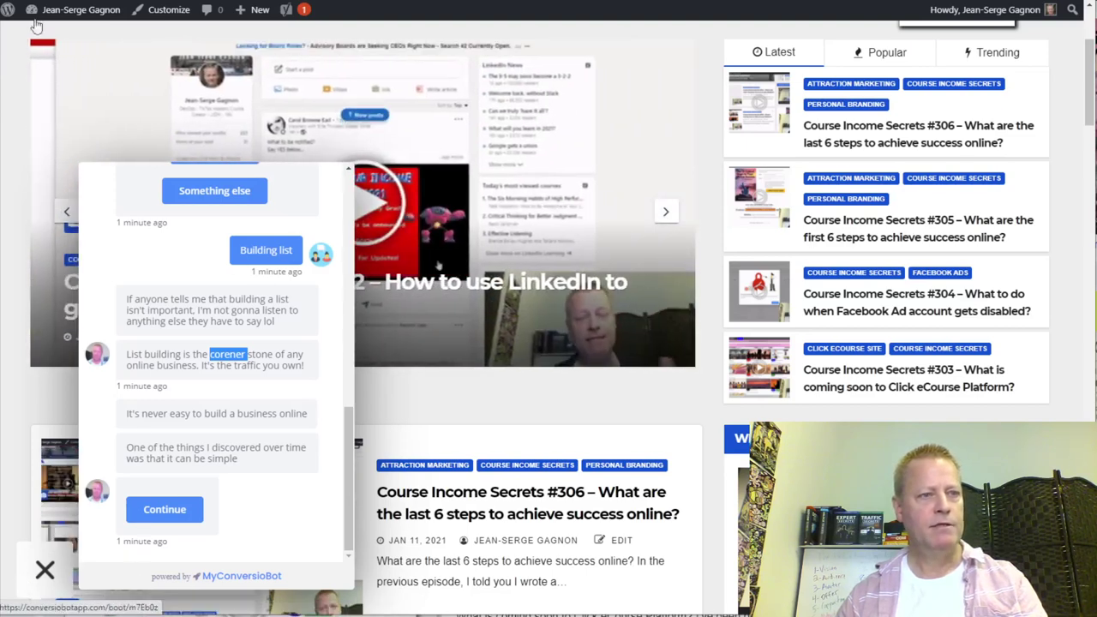
- Reload the blog page and open the ConversioBot chat launcher in the bottom-left corner
click(428, 226)
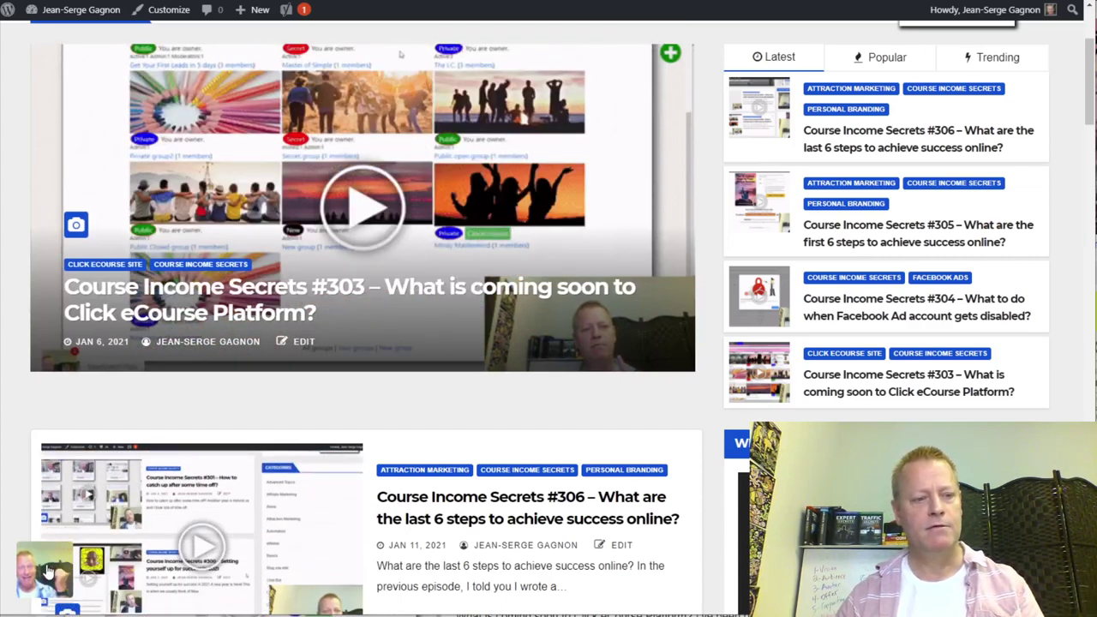
click(48, 572)
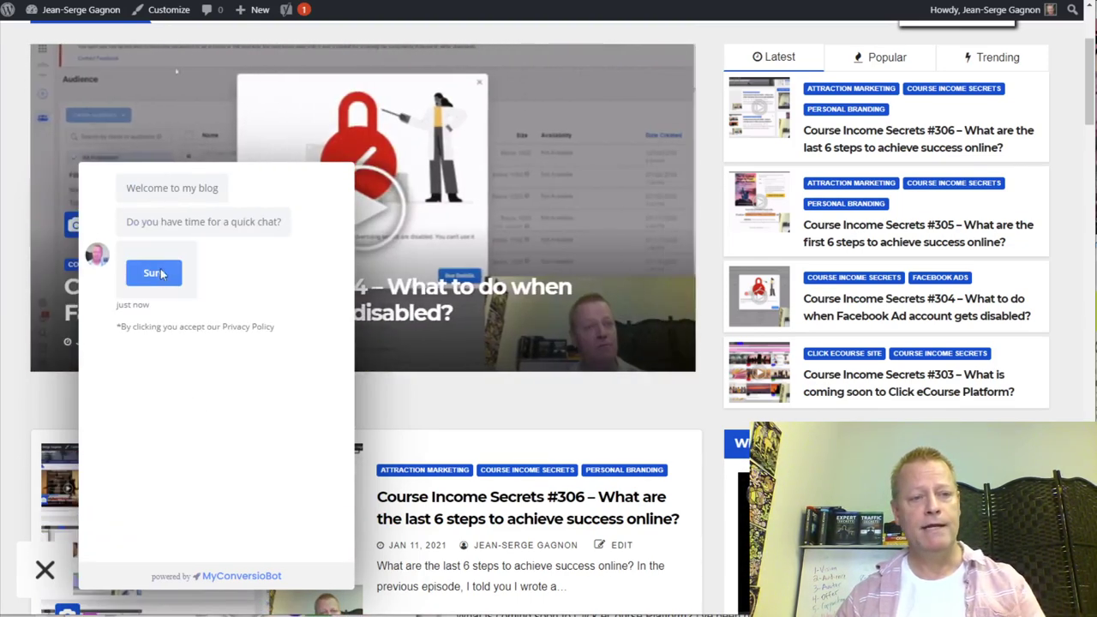
- Answer Sure, send a first name, and choose Building list as the top priority
click(157, 275)
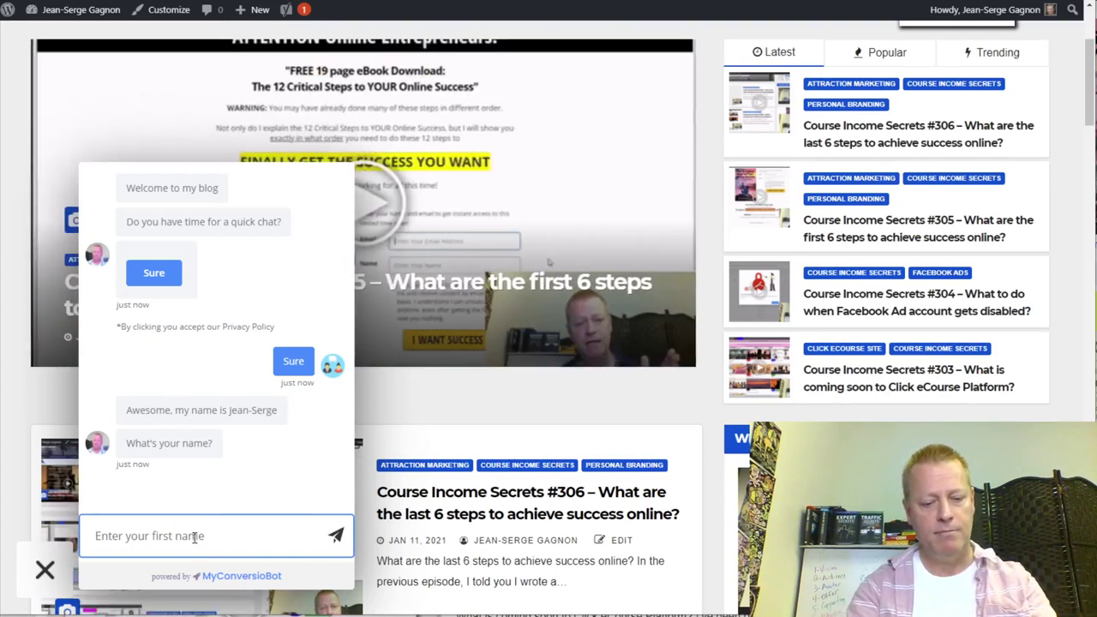
text(Bob)
key(Return)
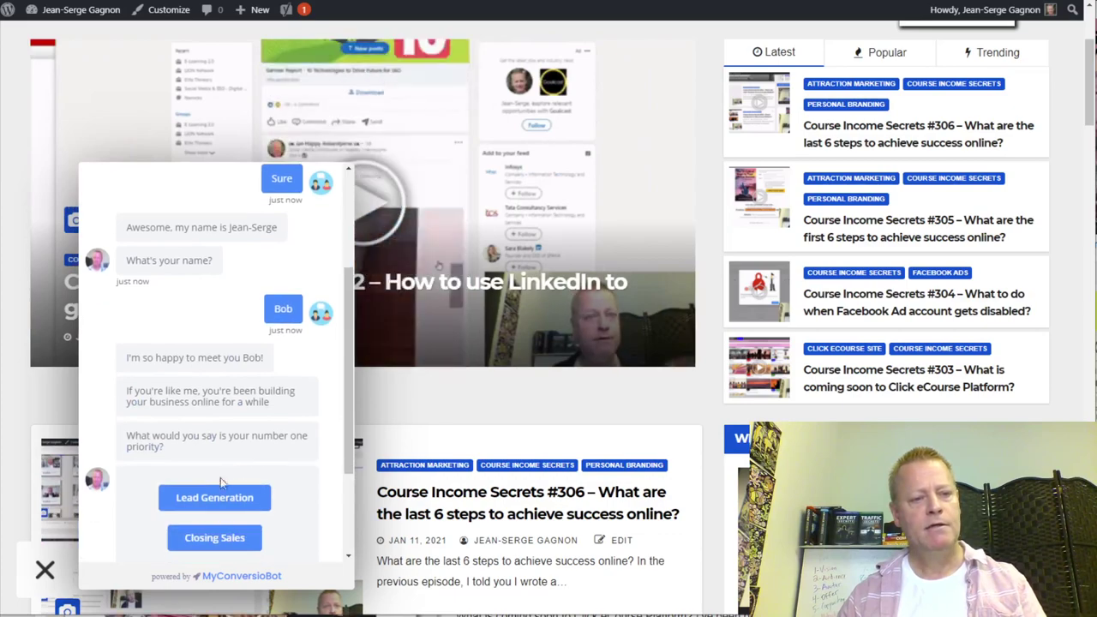
click(220, 477)
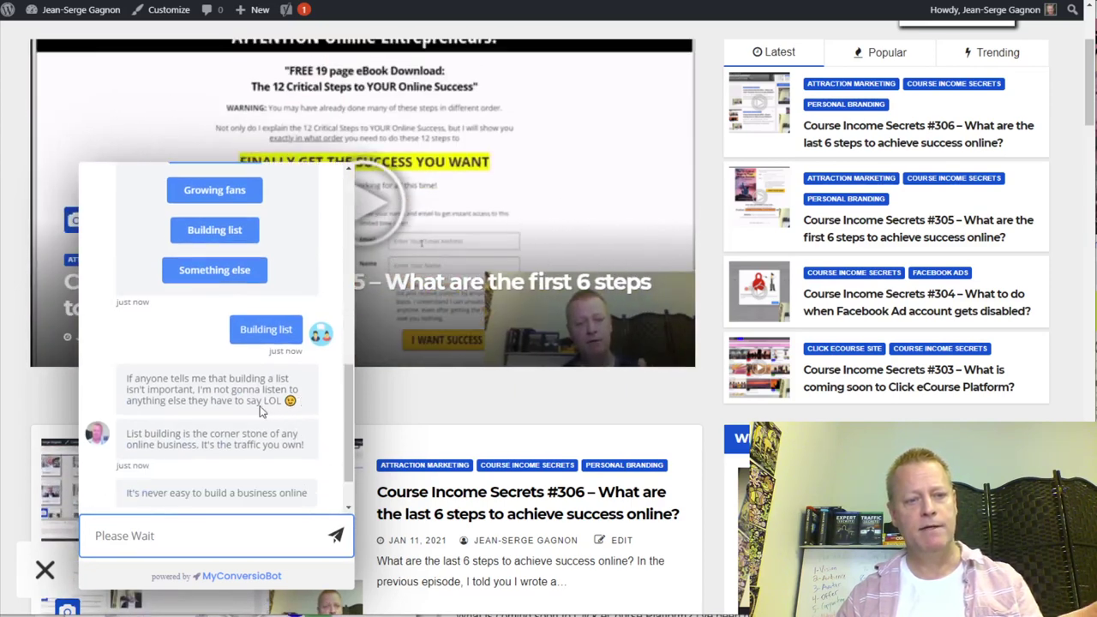
- Check the corrected word 'corner', continue the chat, and accept the free eBook offer
drag(300, 341, 262, 341)
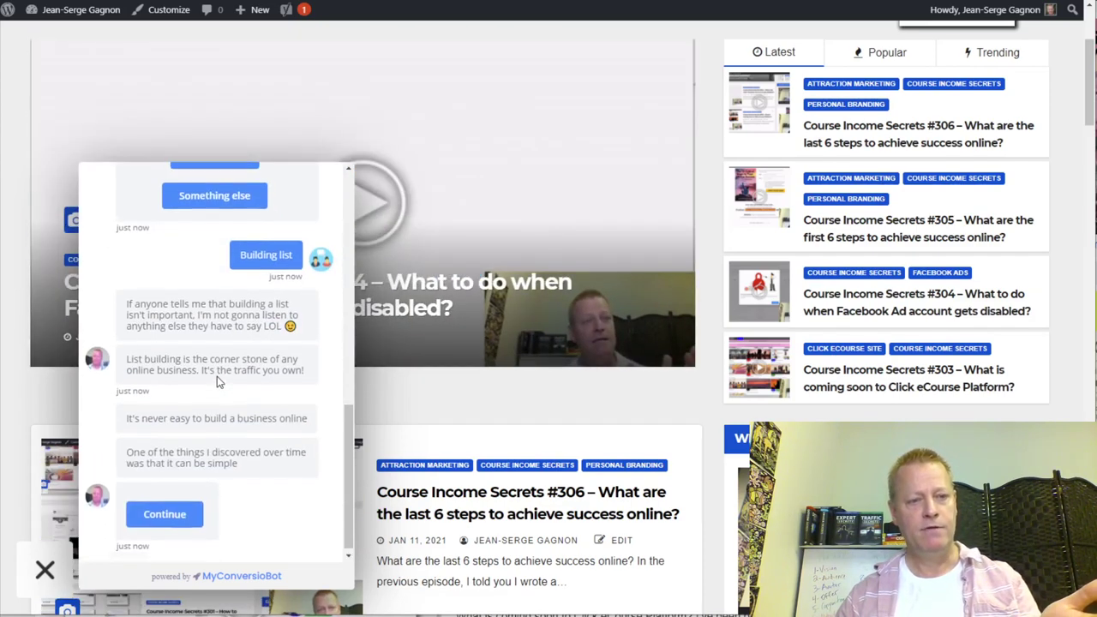
double_click(226, 354)
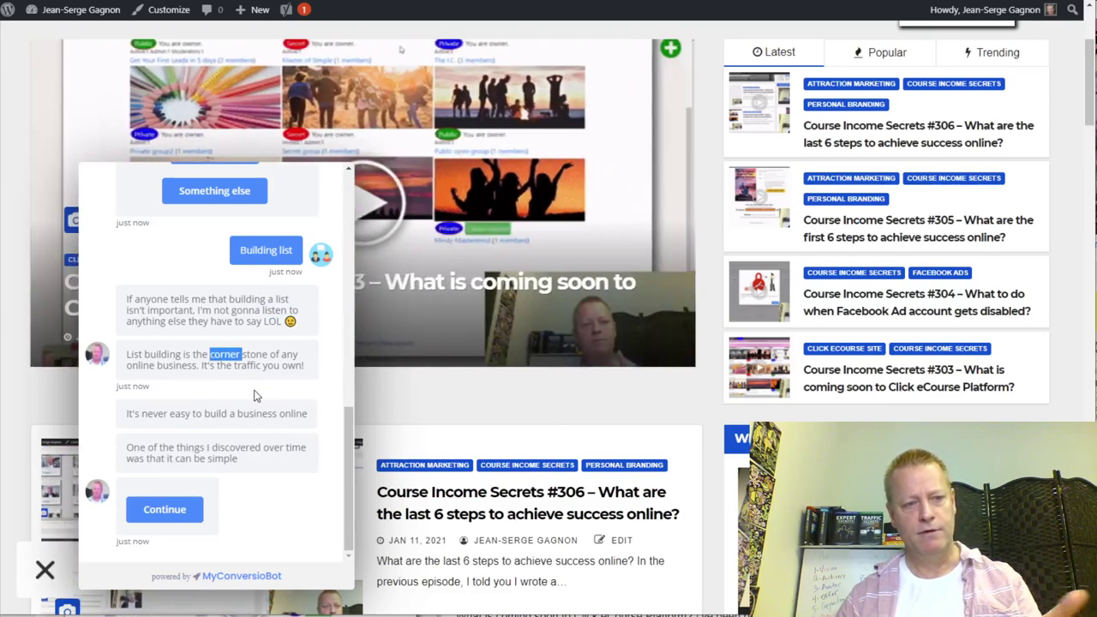
click(147, 413)
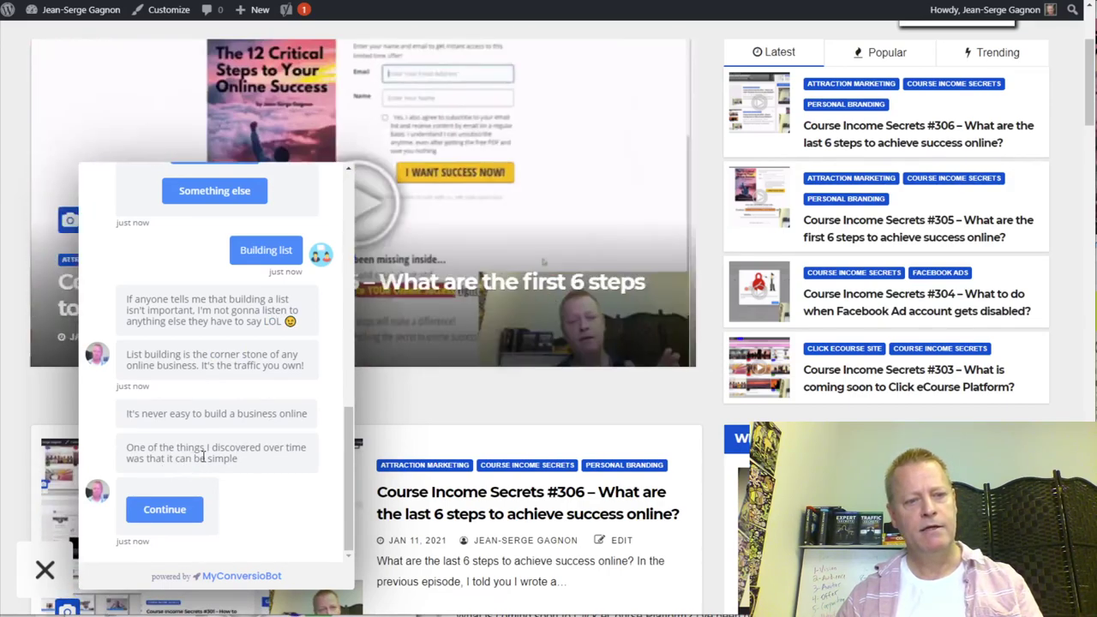
click(164, 514)
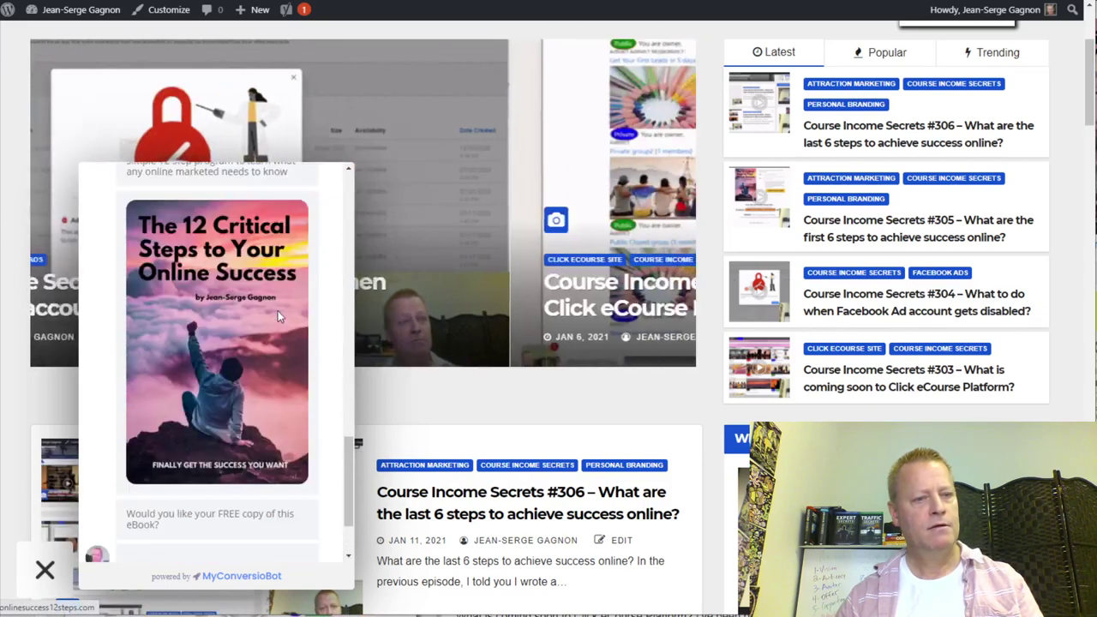
scroll(239, 443, up, 5)
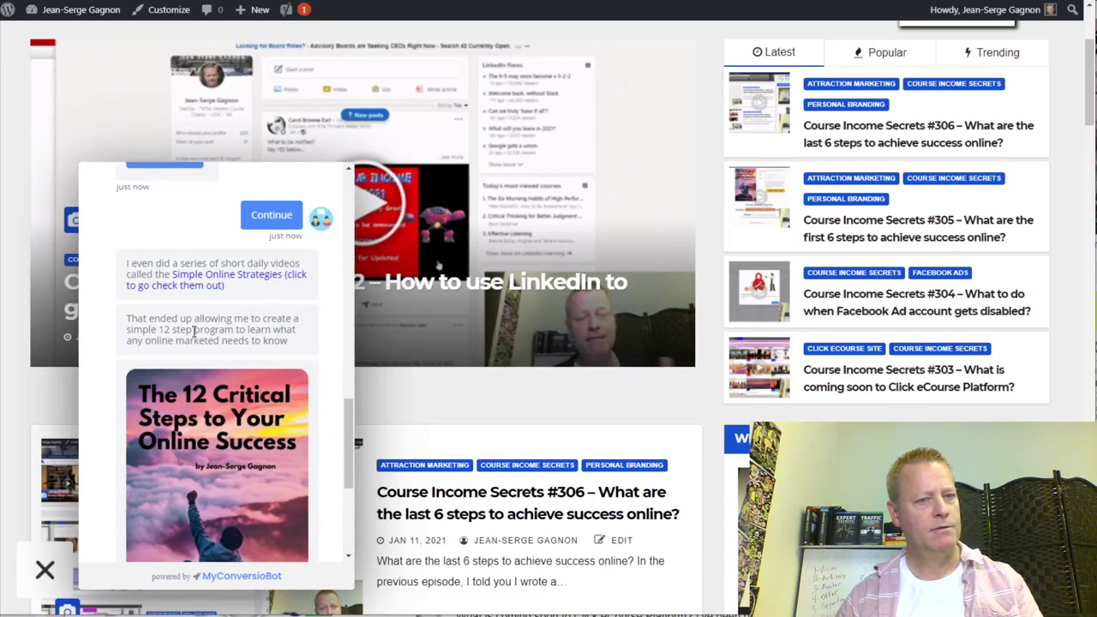
scroll(227, 356, down, 3)
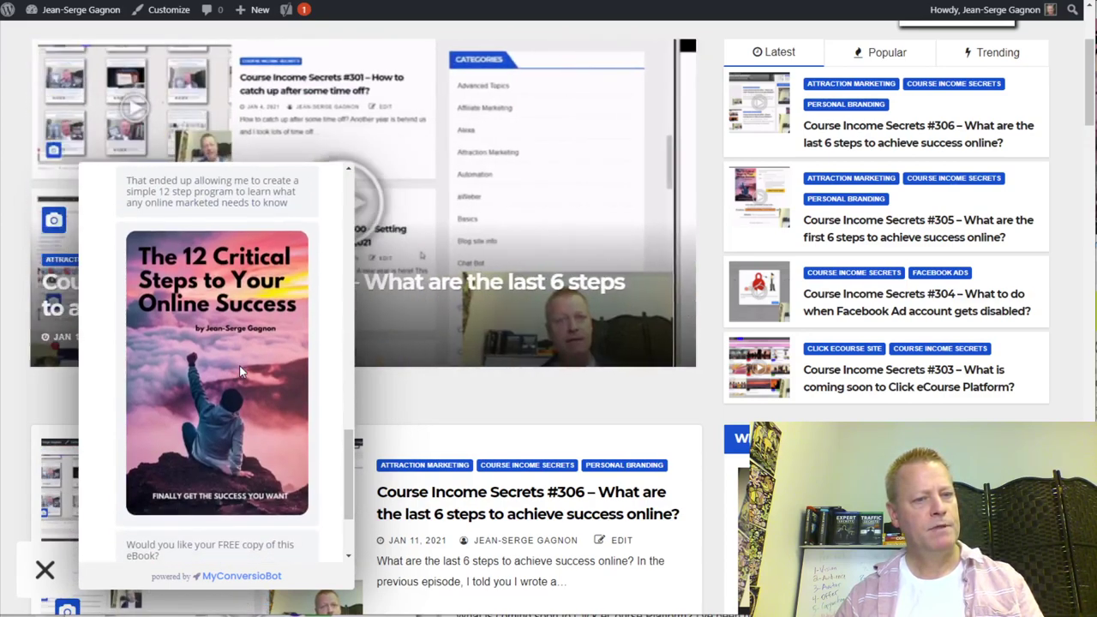
scroll(220, 450, down, 5)
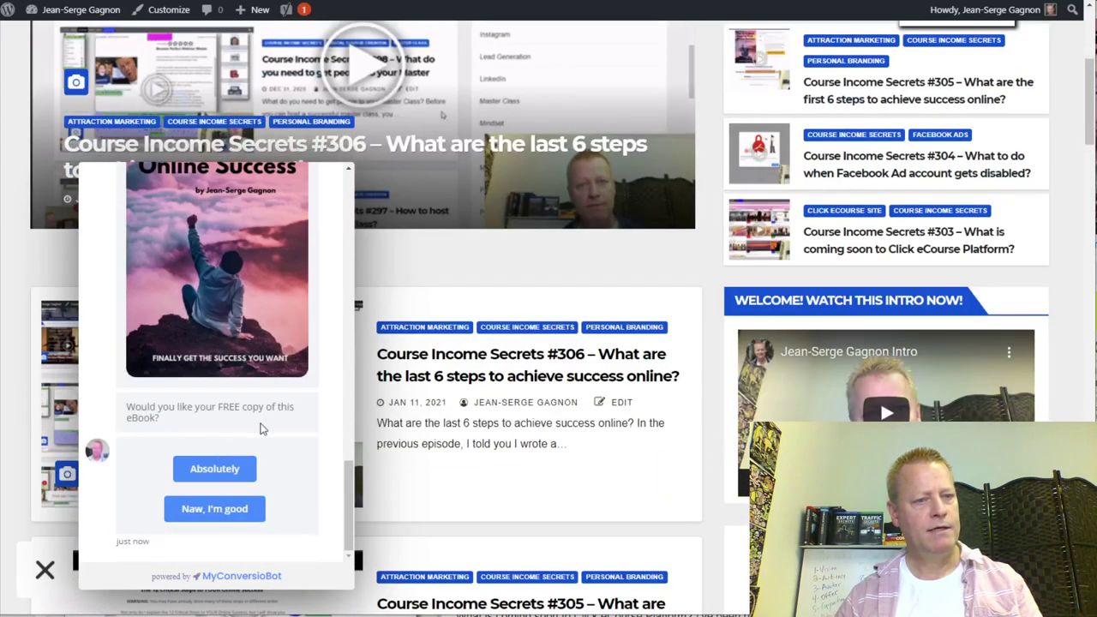
scroll(253, 501, down, 2)
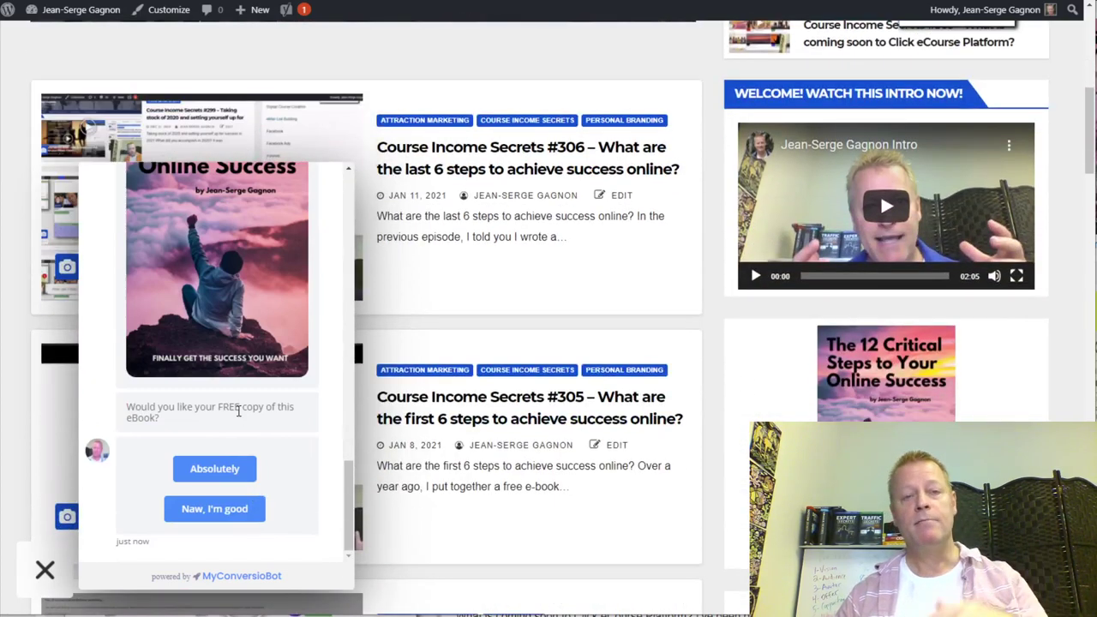
click(215, 468)
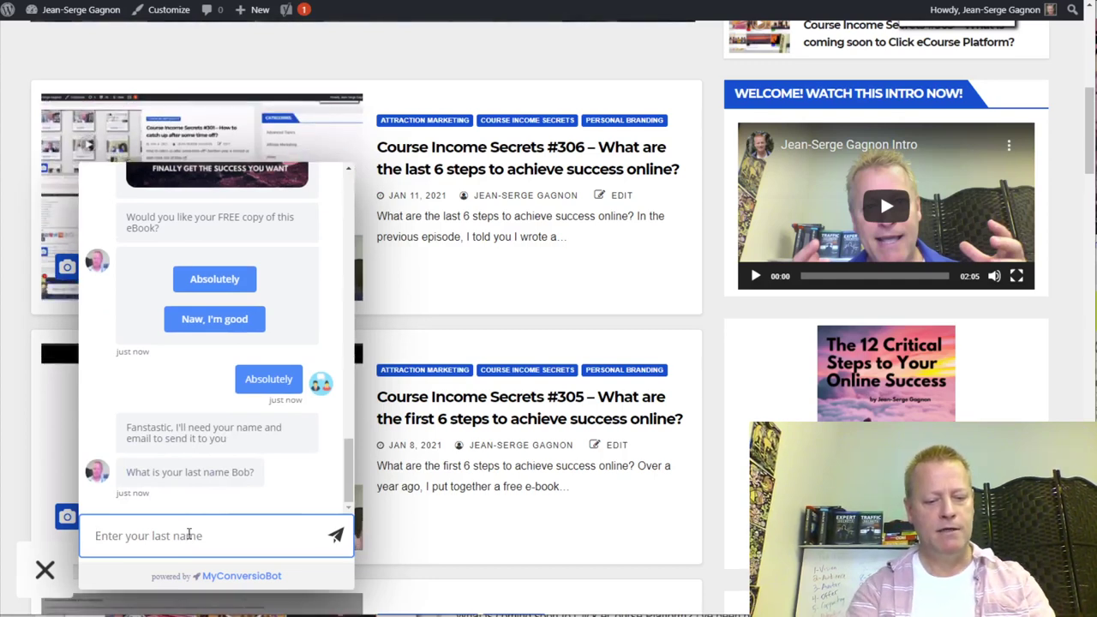
- Reply to the bot with a last name and an email address
text(sted)
key(BackSpace)
text(r)
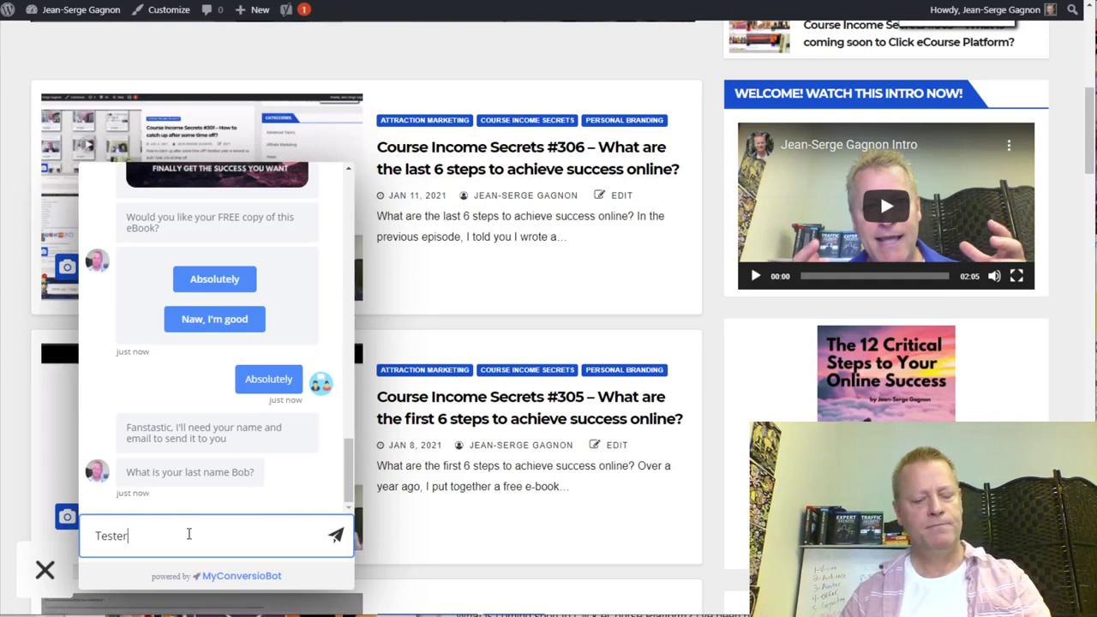
key(Return)
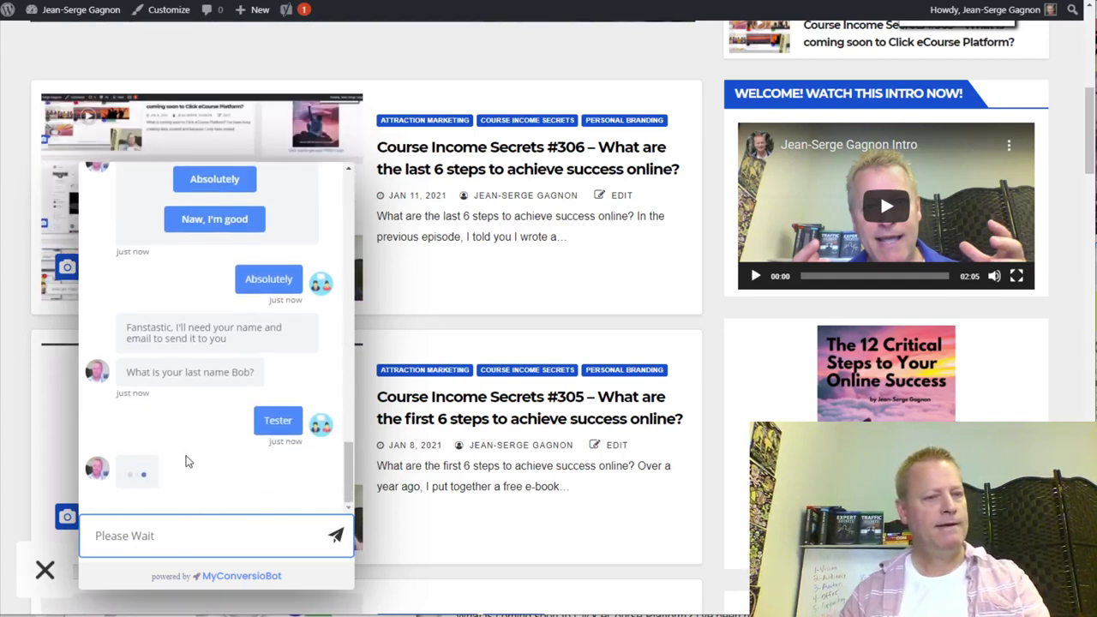
click(204, 536)
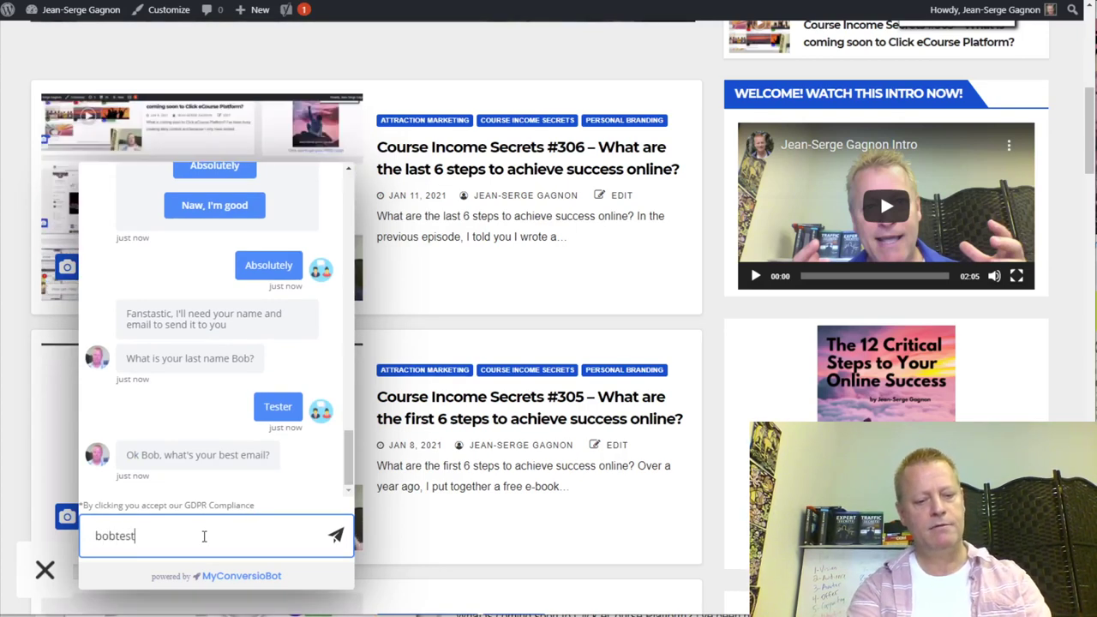
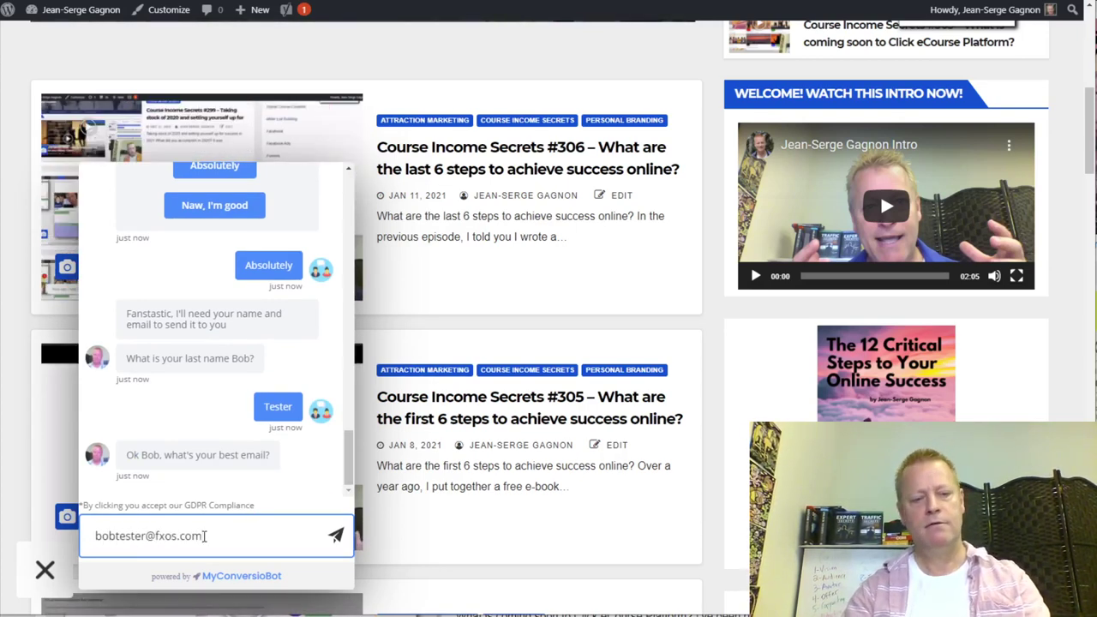
key(Return)
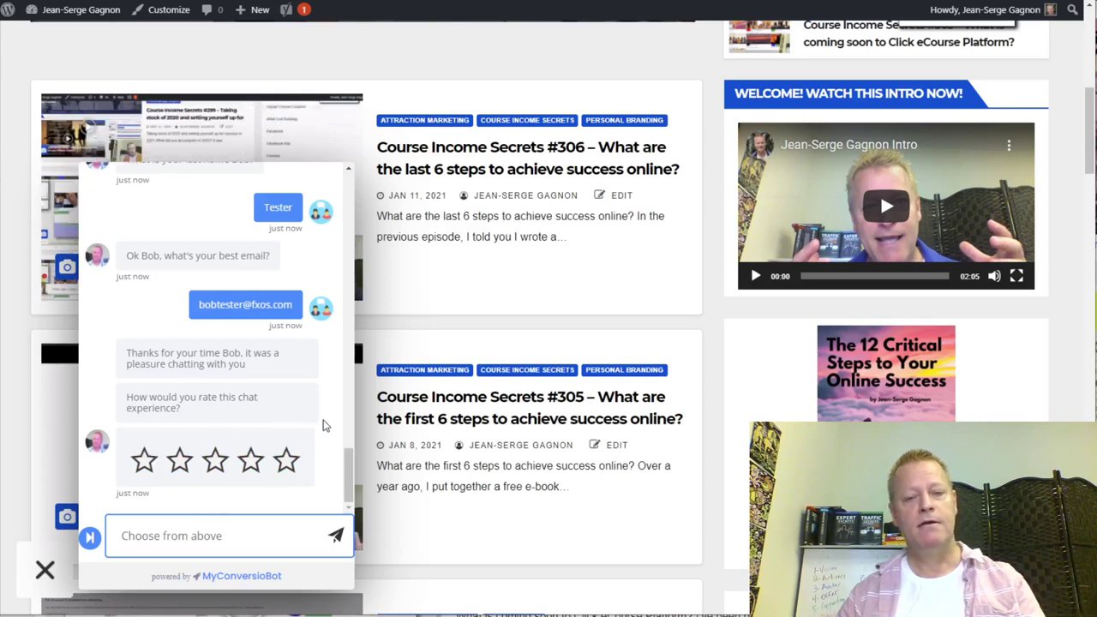
- Submit a 5-star rating and select the bot_user_first_name placeholder in the message
click(288, 470)
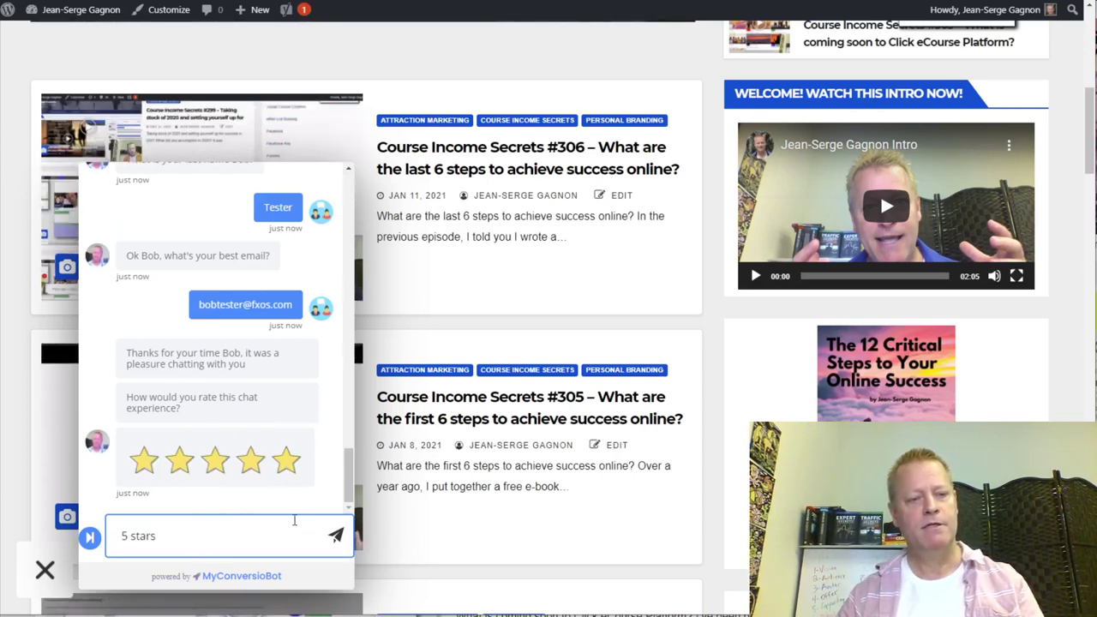
key(Return)
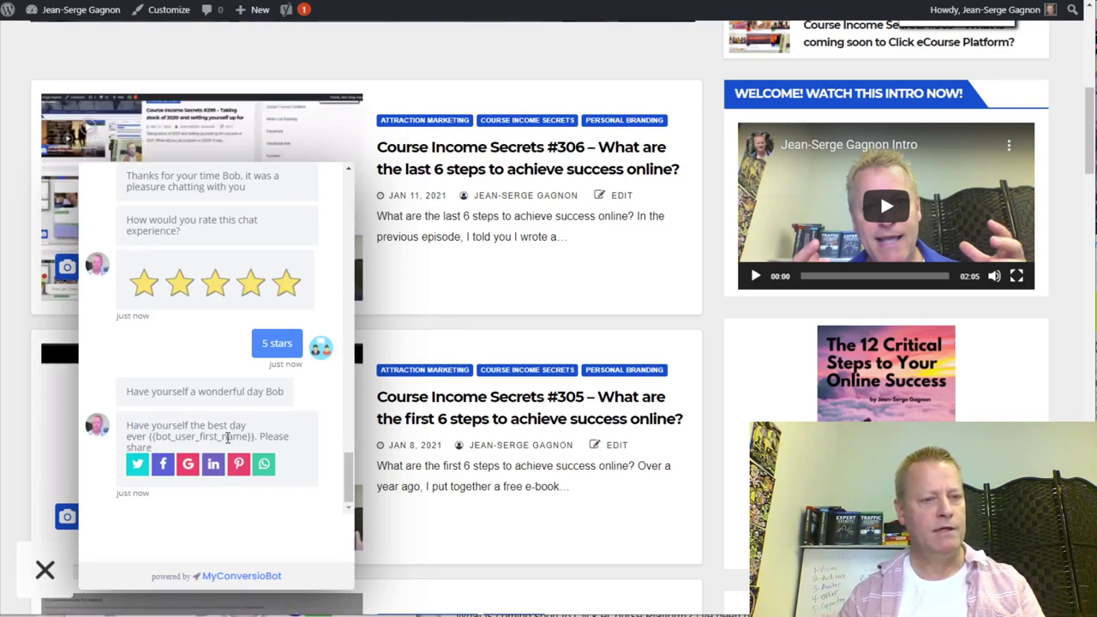
double_click(179, 438)
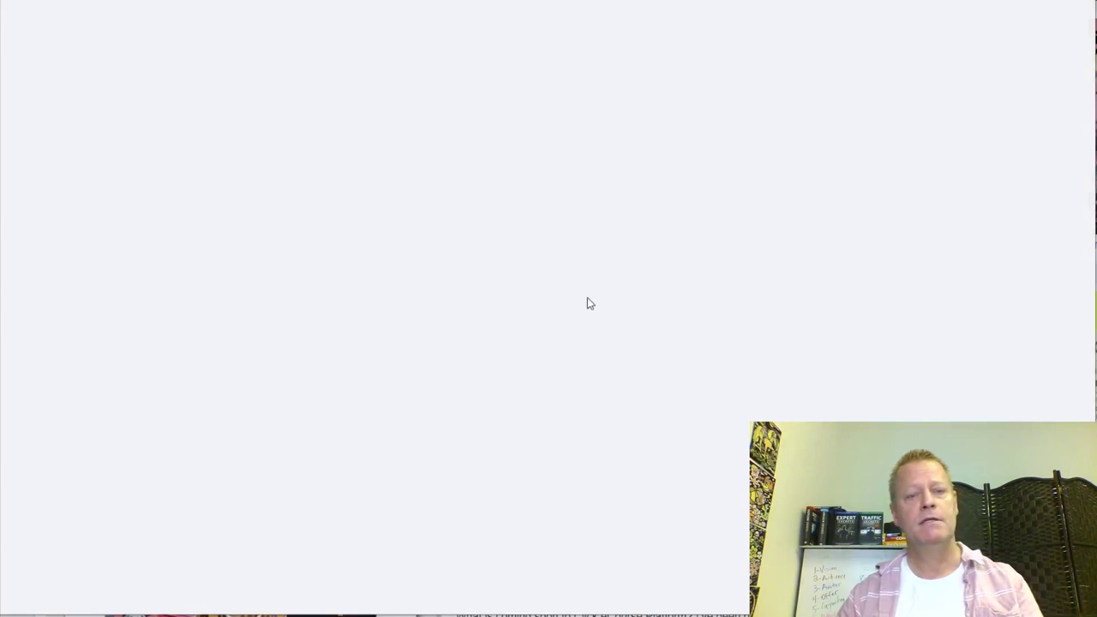
- Return to the top of the builder canvas and open the Welcome block's editor
scroll(591, 392, down, 5)
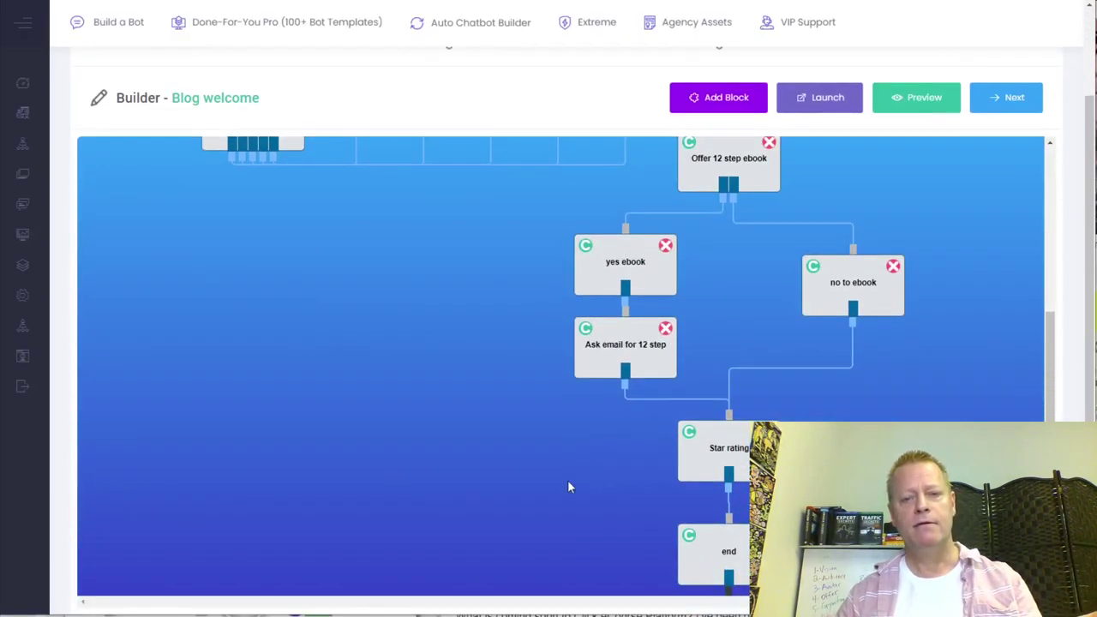
scroll(563, 373, up, 3)
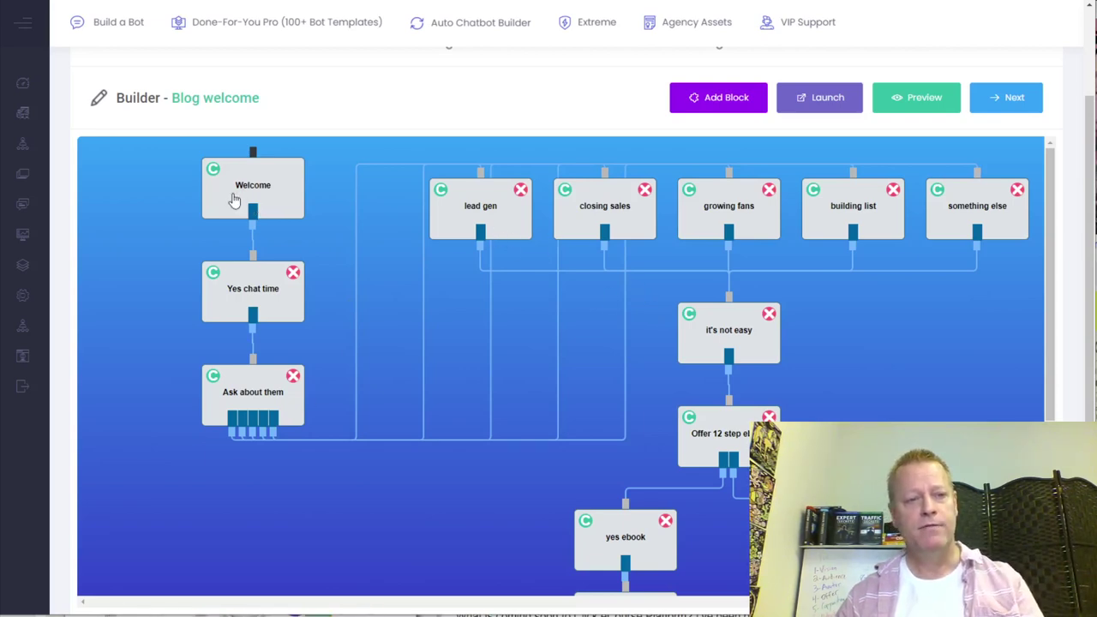
click(266, 193)
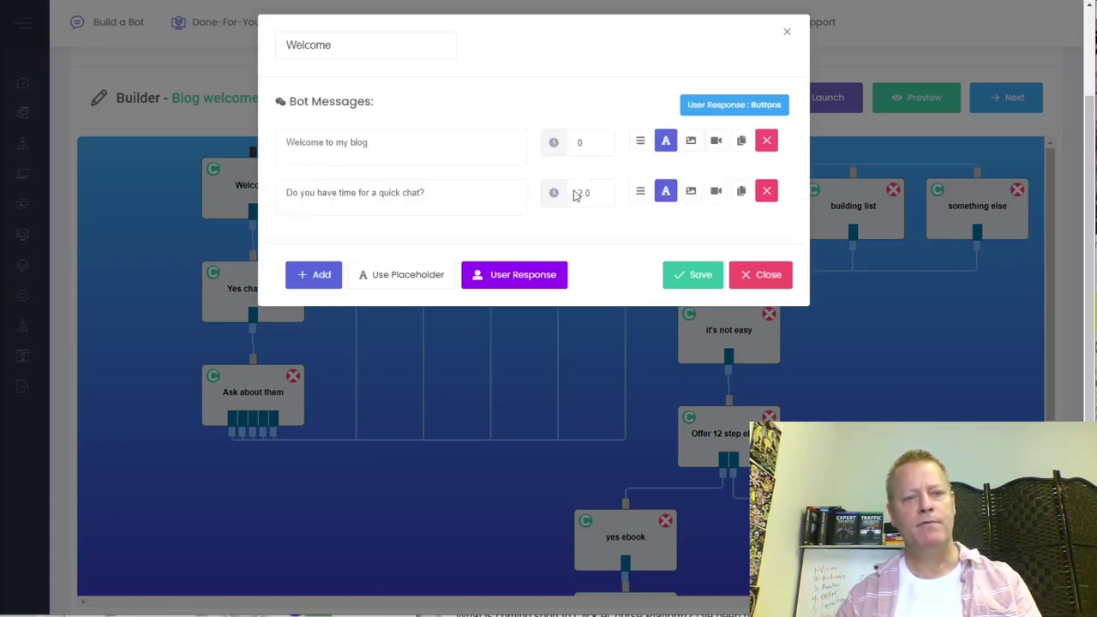
- Inspect the Welcome block's User Response options, including the Sure answer, then close it
click(521, 276)
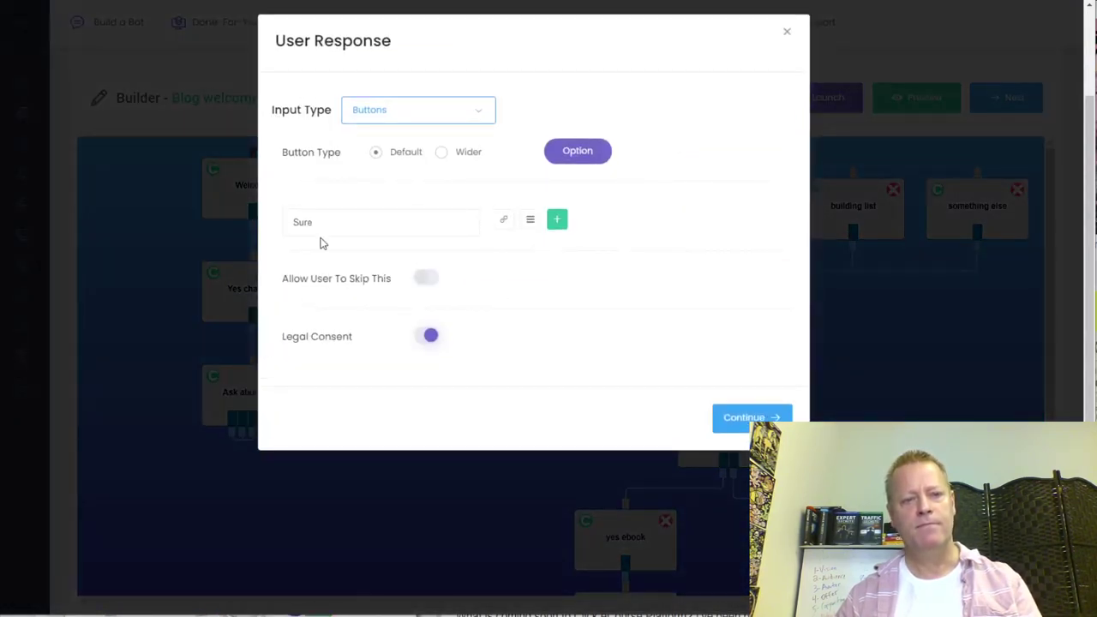
click(359, 230)
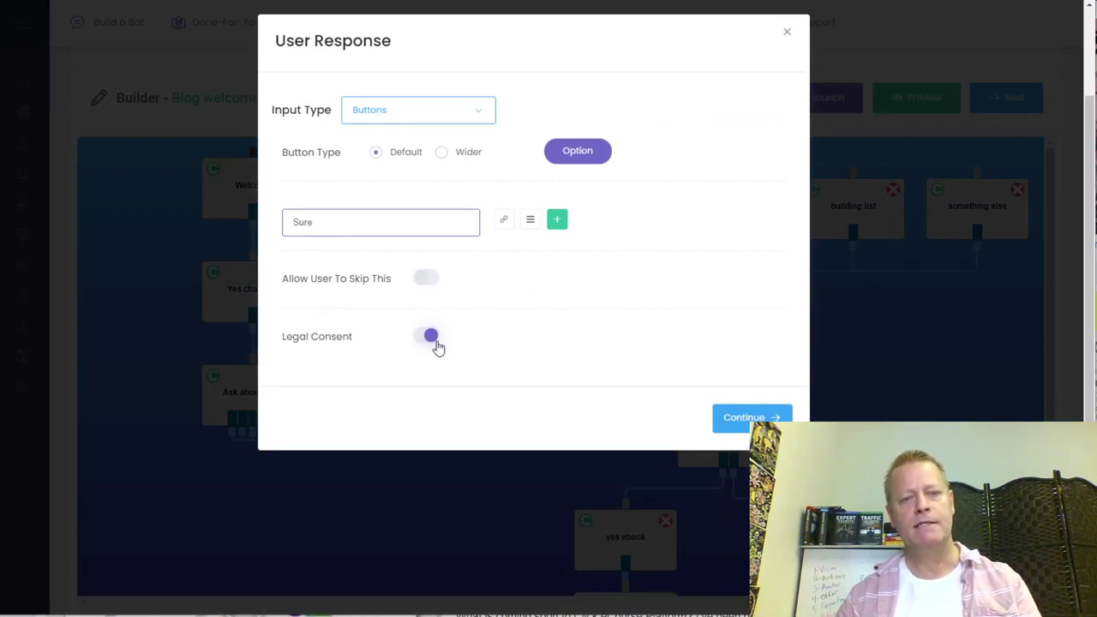
click(786, 32)
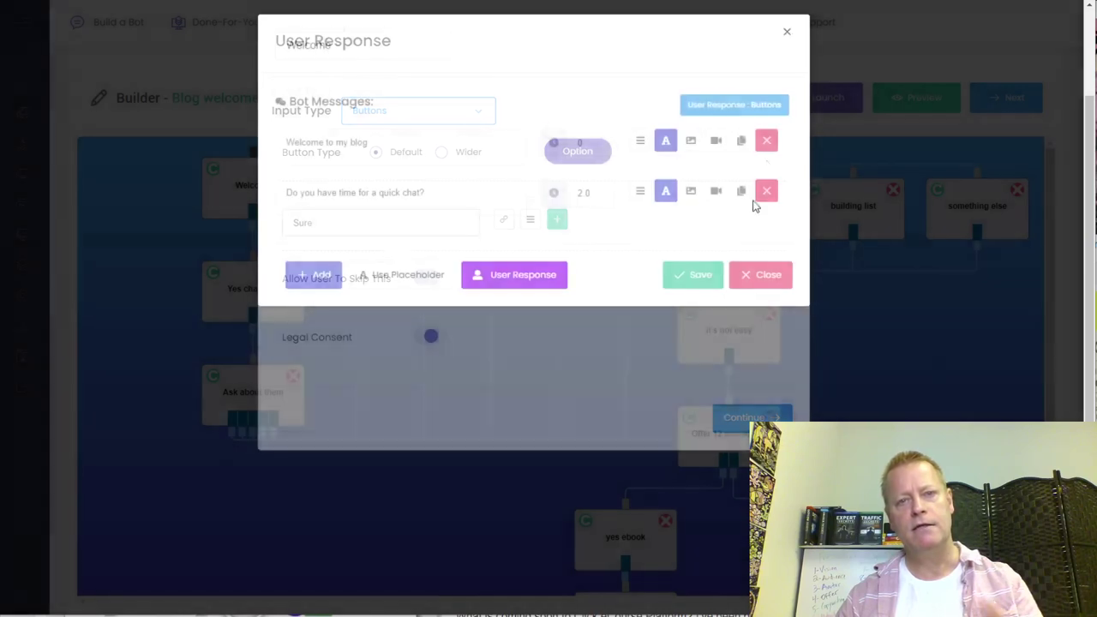
click(764, 278)
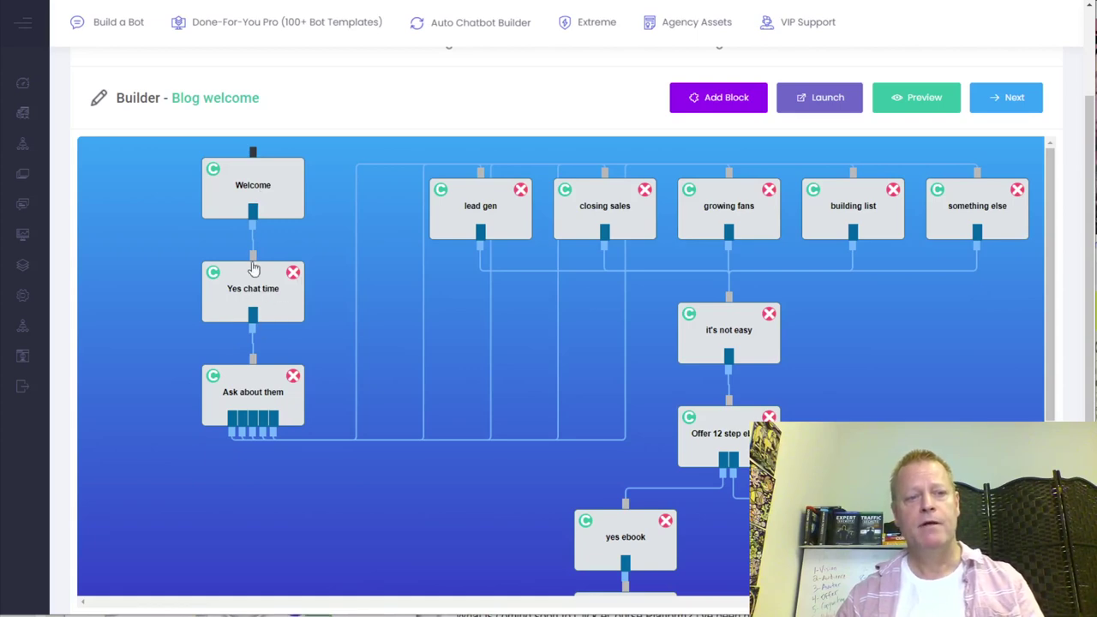
- Review the Yes chat time block's reply settings, then open the Ask about them block
click(268, 293)
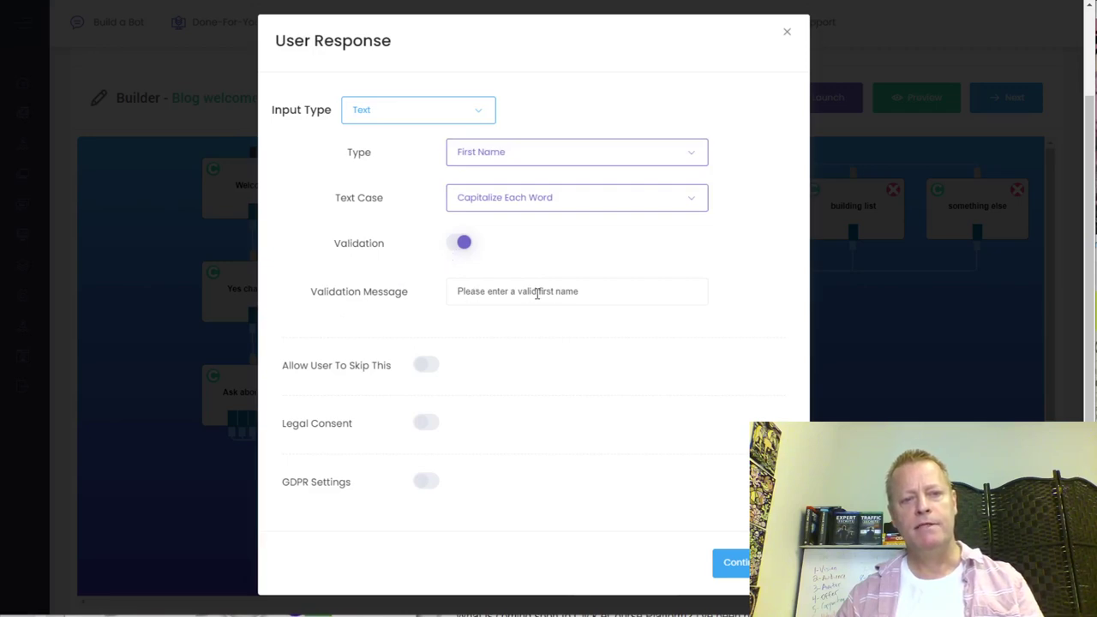
click(786, 34)
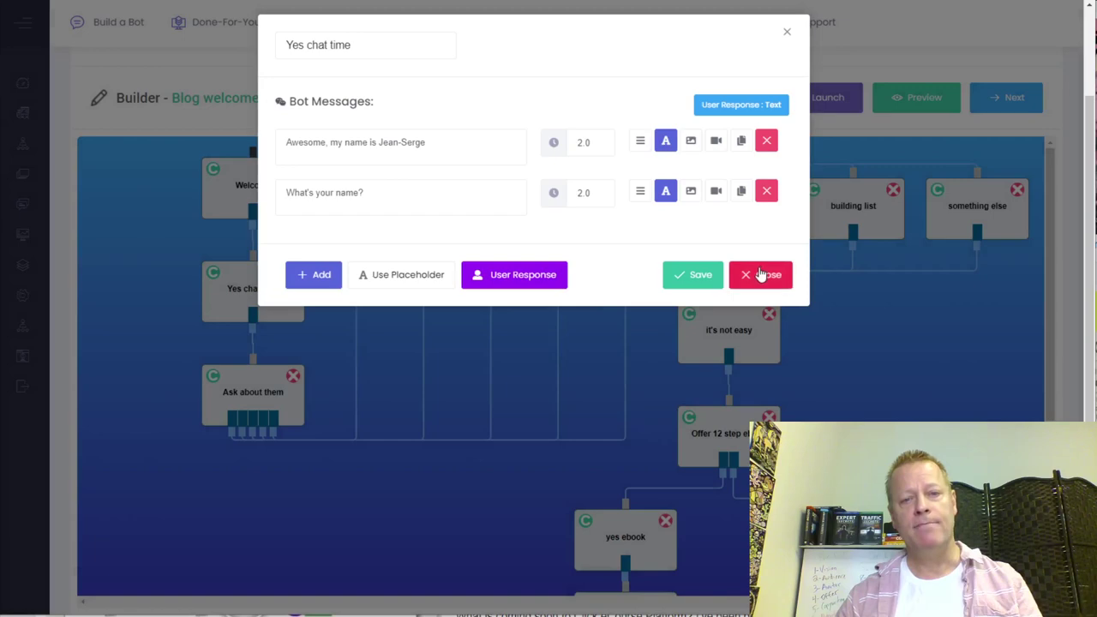
click(760, 275)
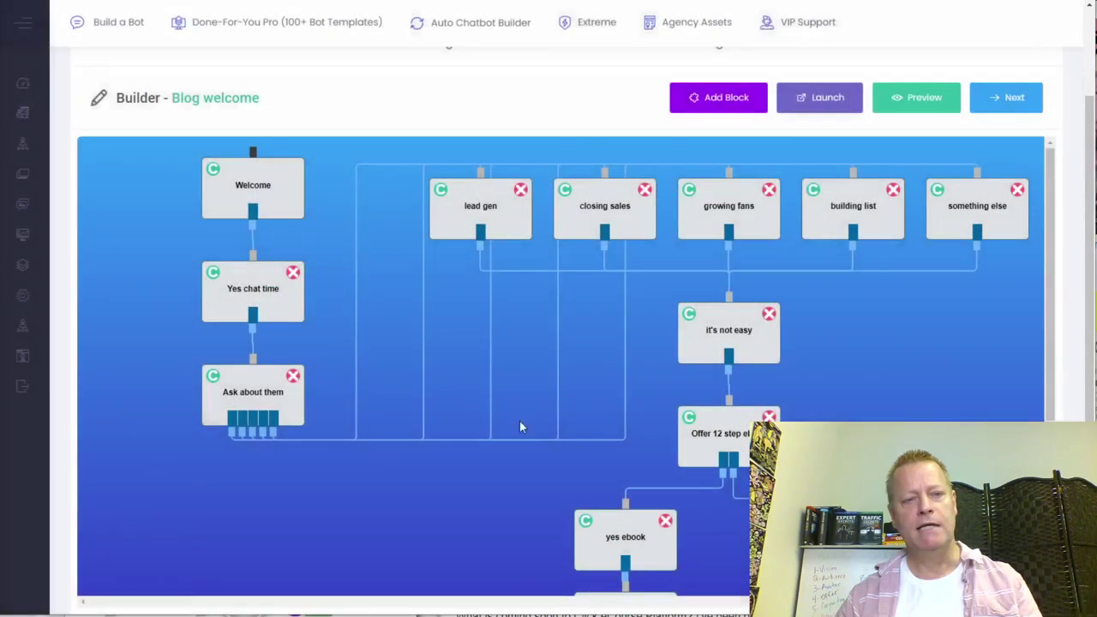
click(259, 392)
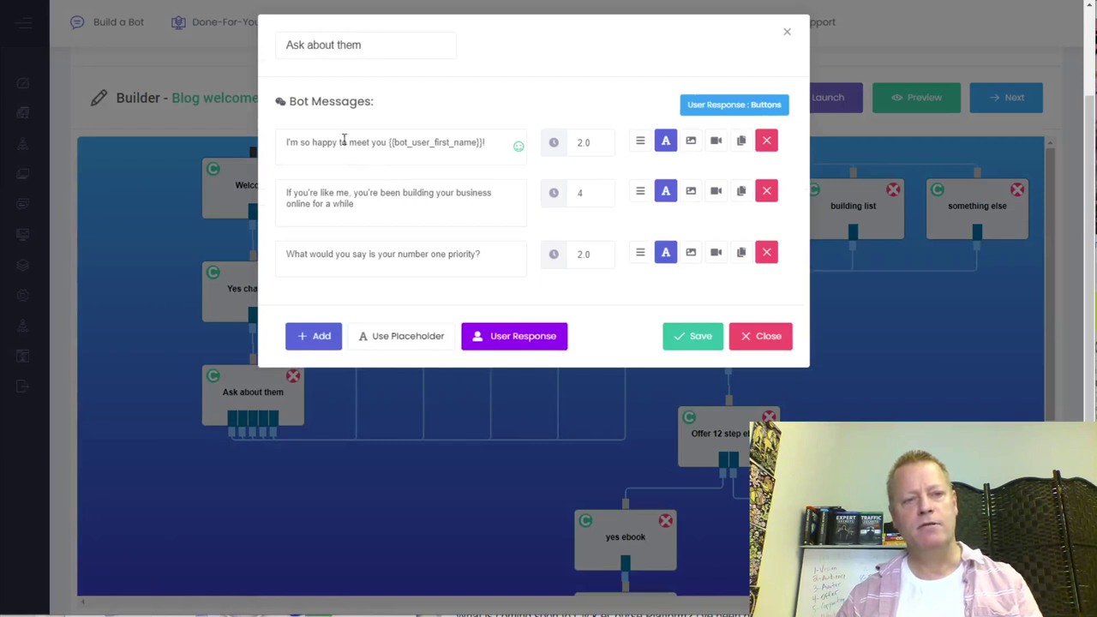
double_click(448, 142)
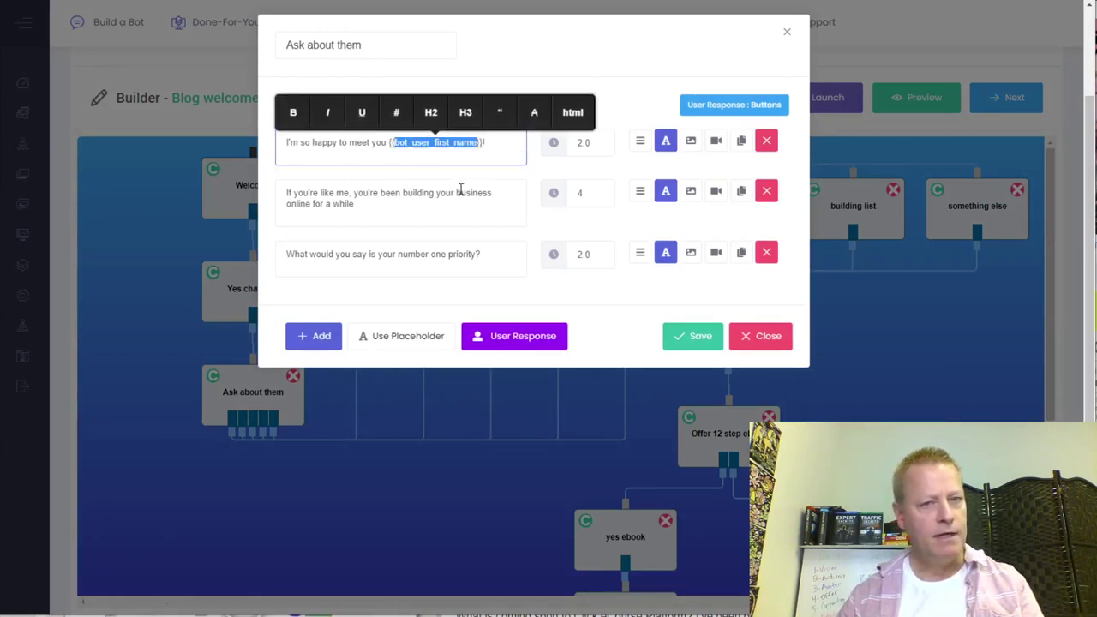
click(572, 62)
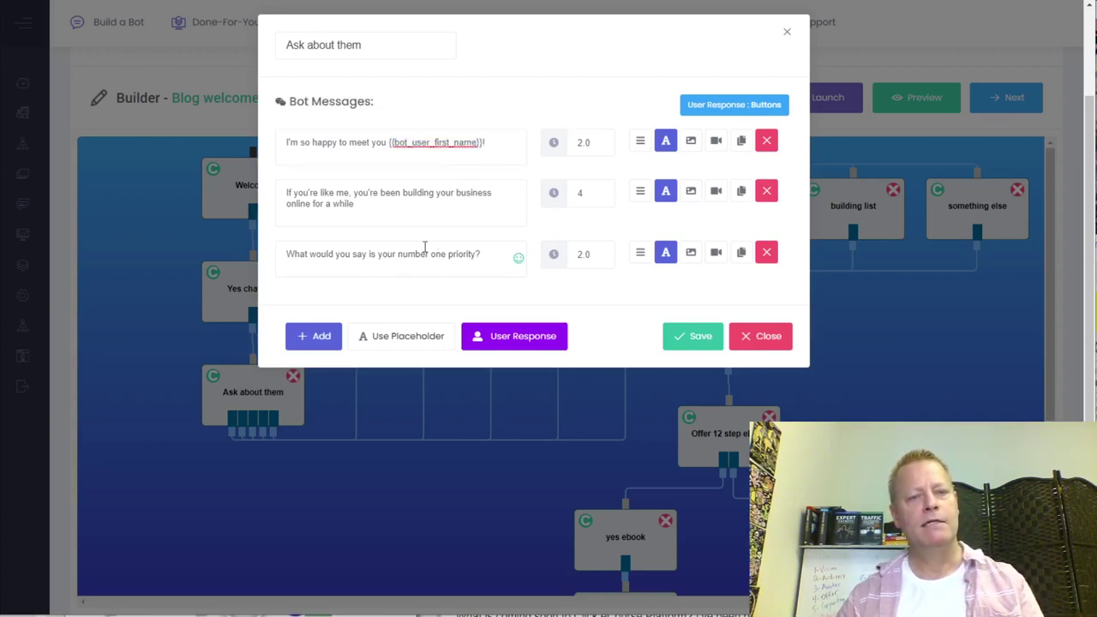
click(515, 341)
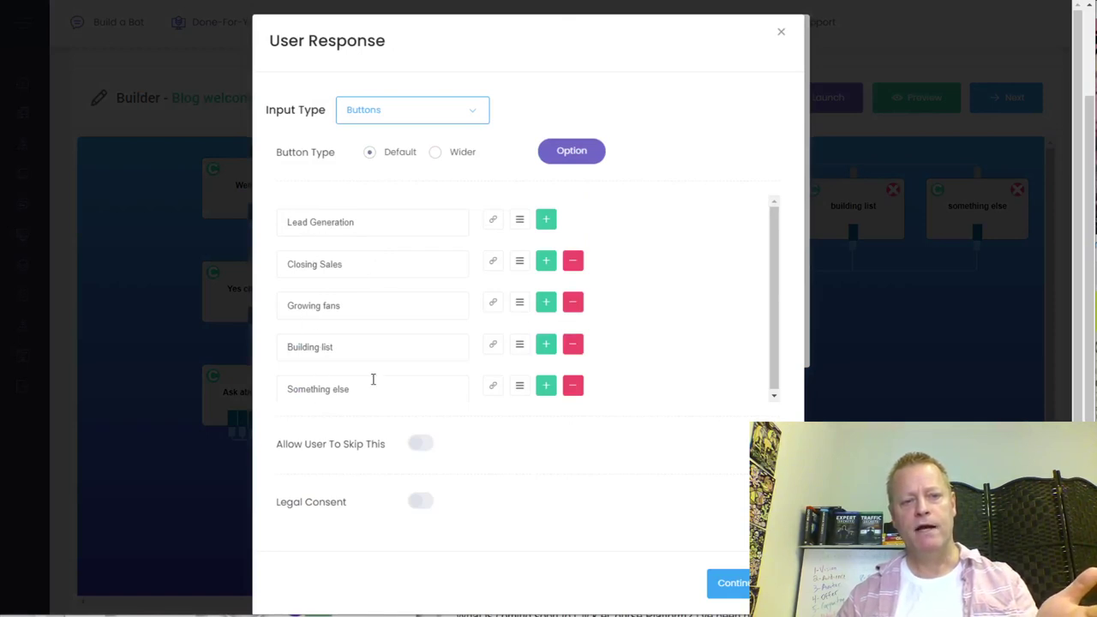
click(783, 36)
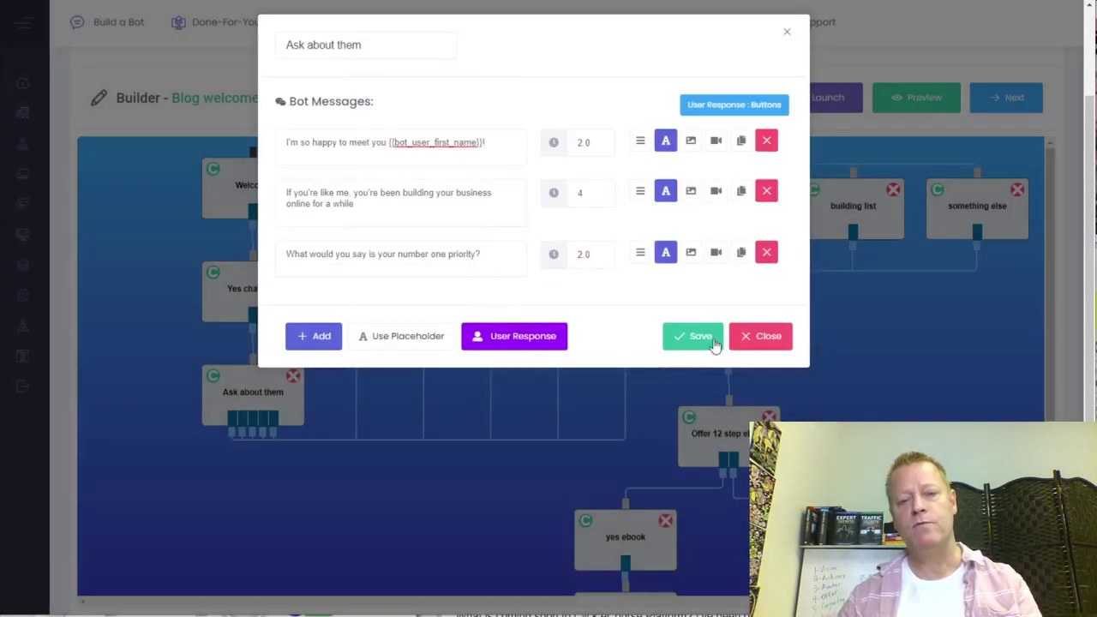
click(763, 346)
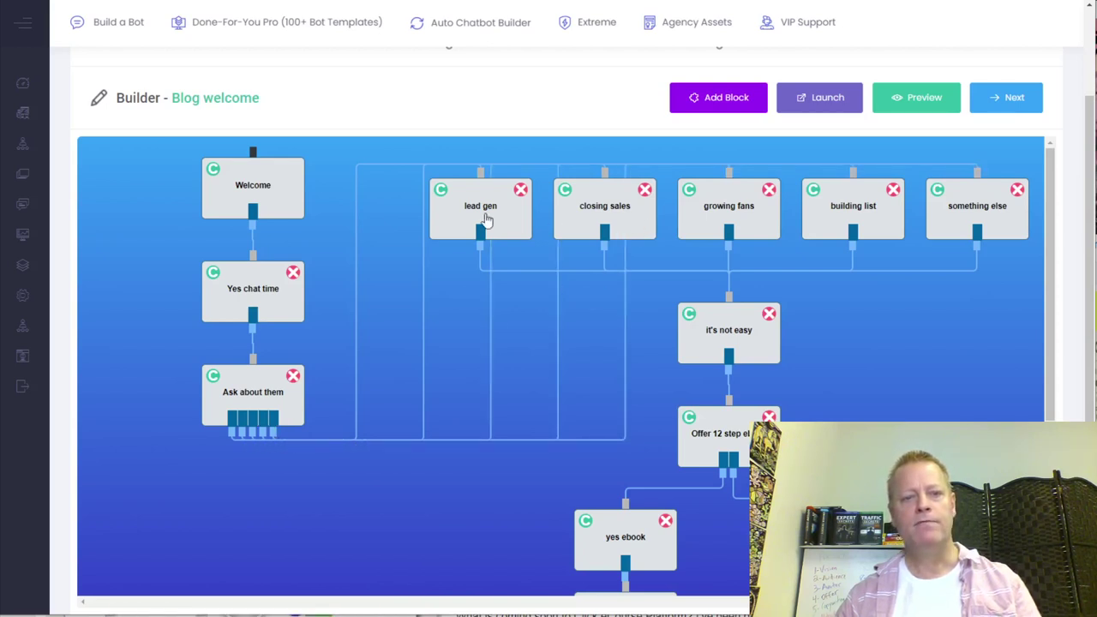
drag(485, 220, 484, 214)
drag(585, 214, 468, 323)
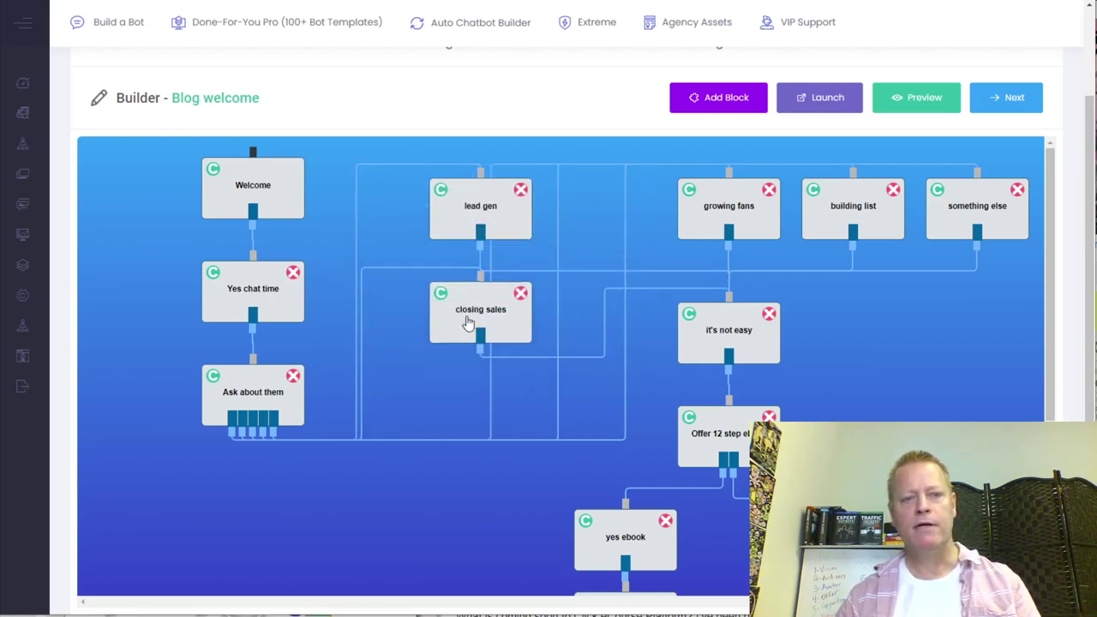
drag(711, 206, 463, 413)
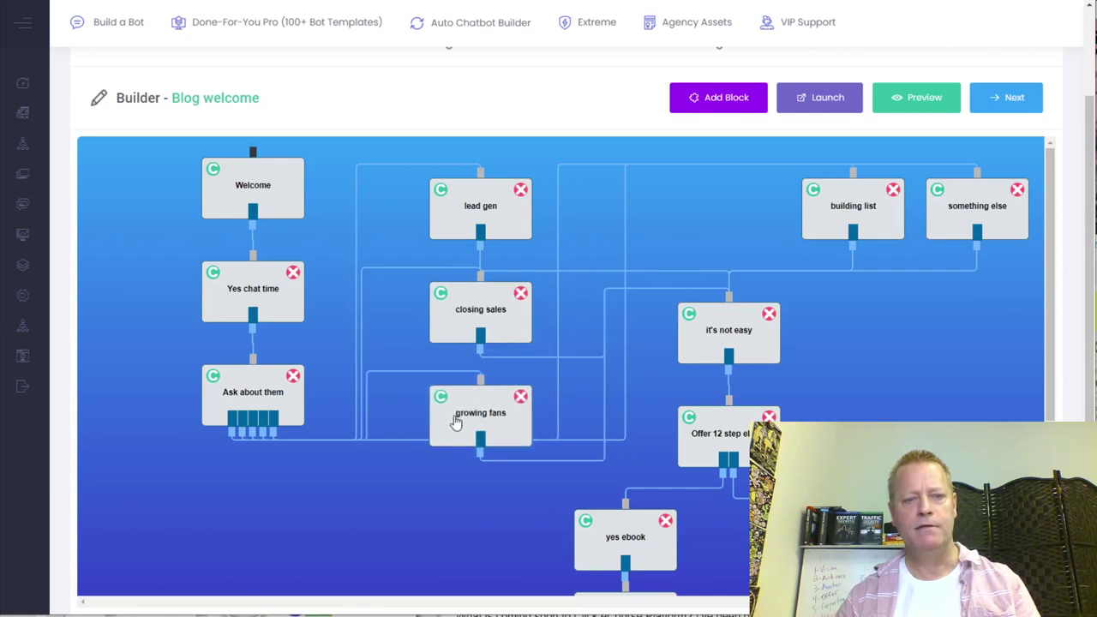
drag(821, 217, 428, 527)
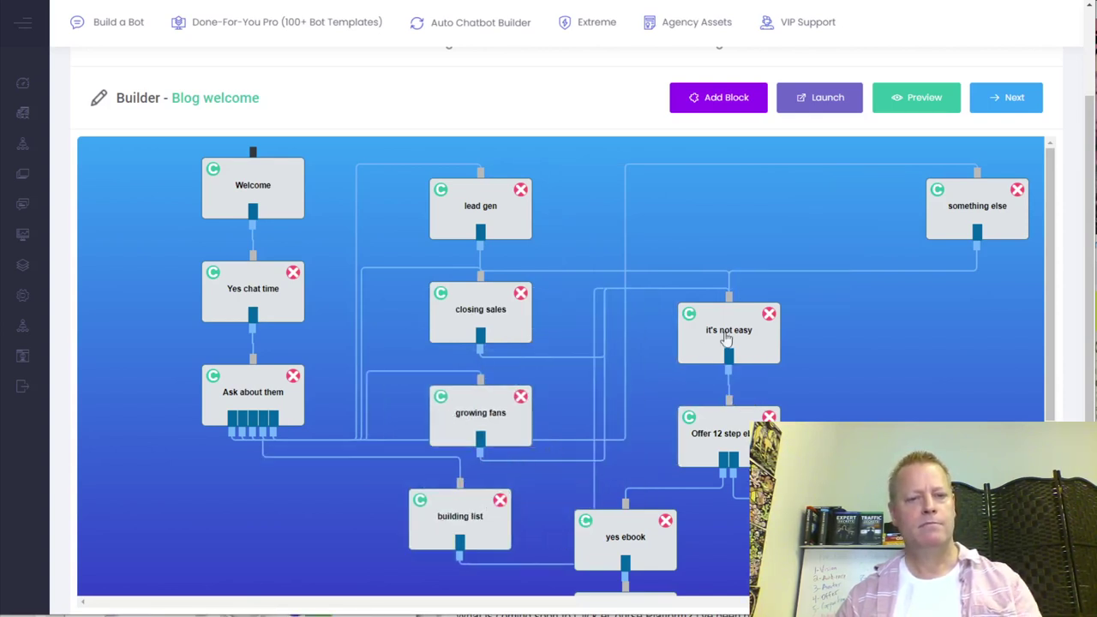
drag(446, 524, 847, 206)
drag(499, 419, 748, 211)
drag(493, 331, 613, 230)
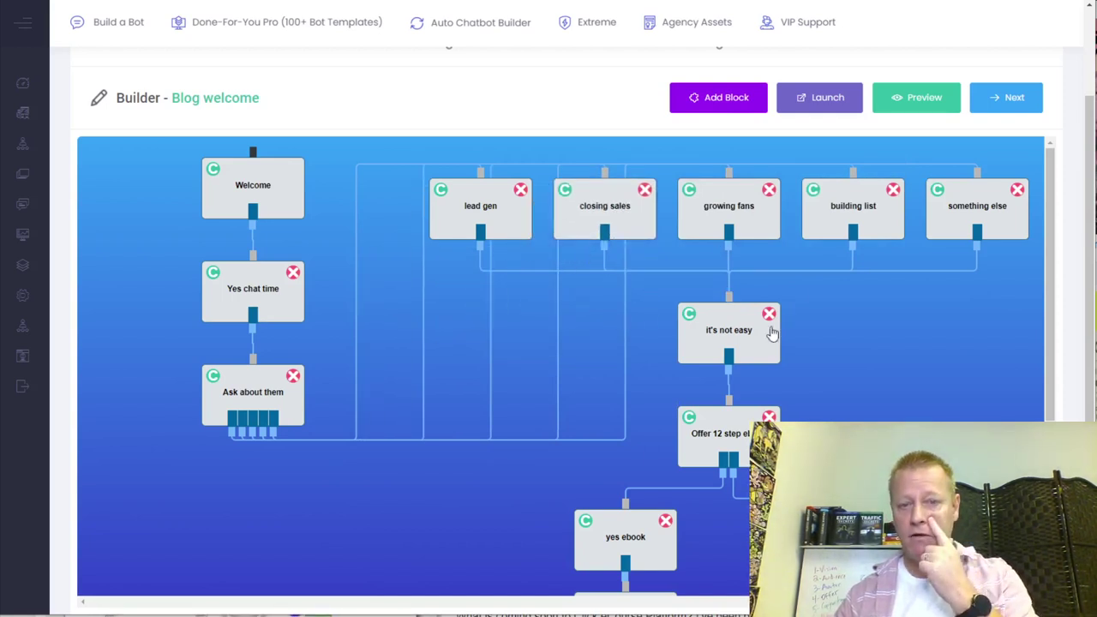
click(734, 336)
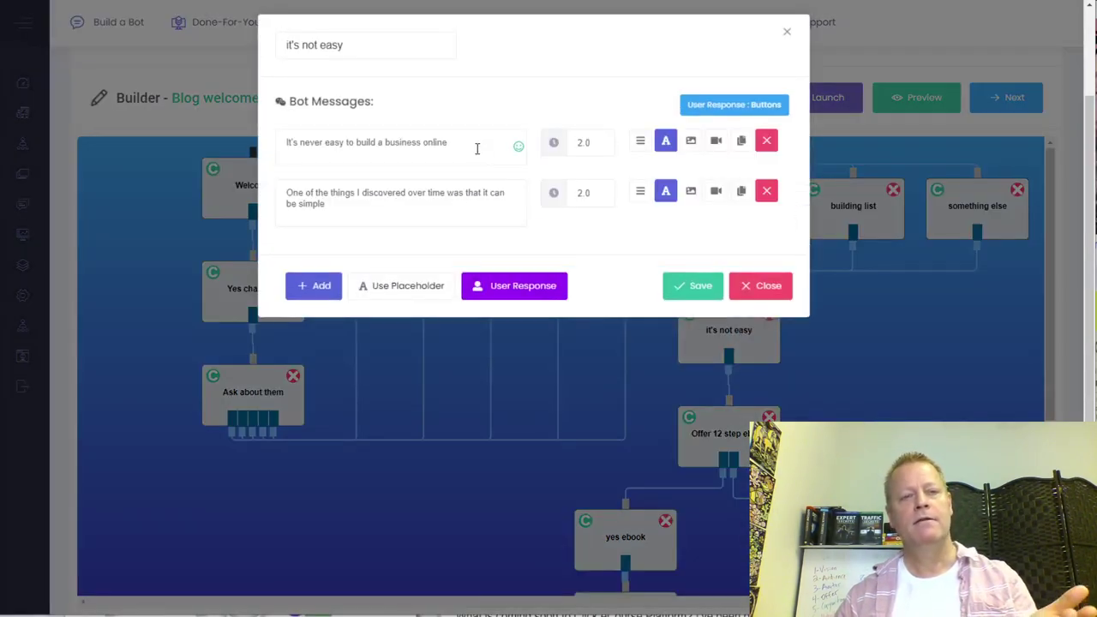
click(747, 290)
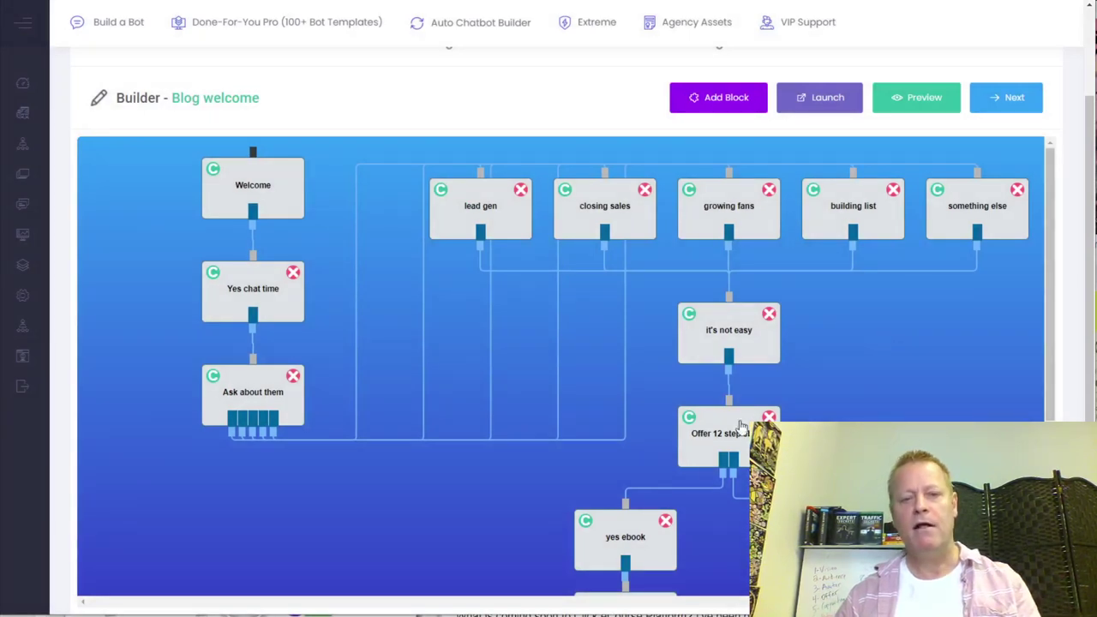
scroll(745, 391, down, 3)
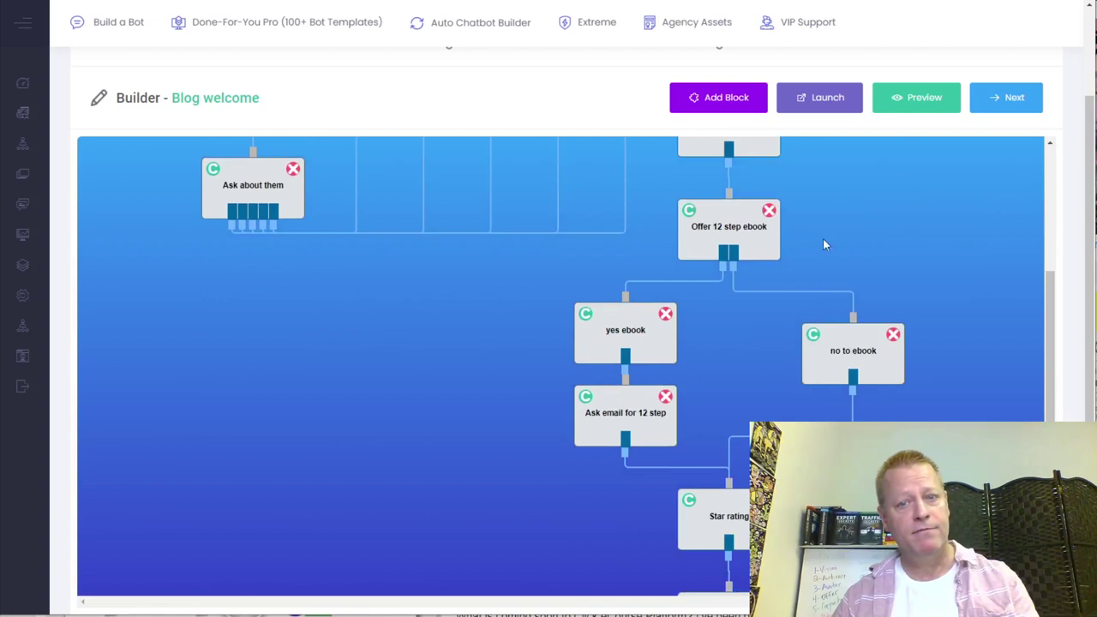
scroll(822, 231, up, 1)
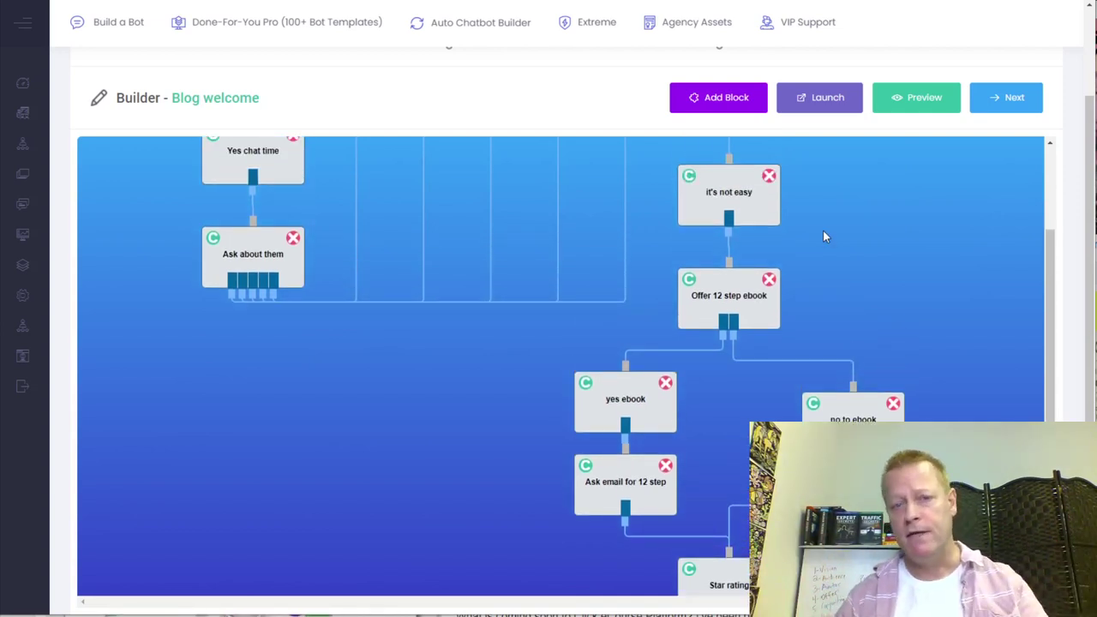
scroll(822, 237, up, 2)
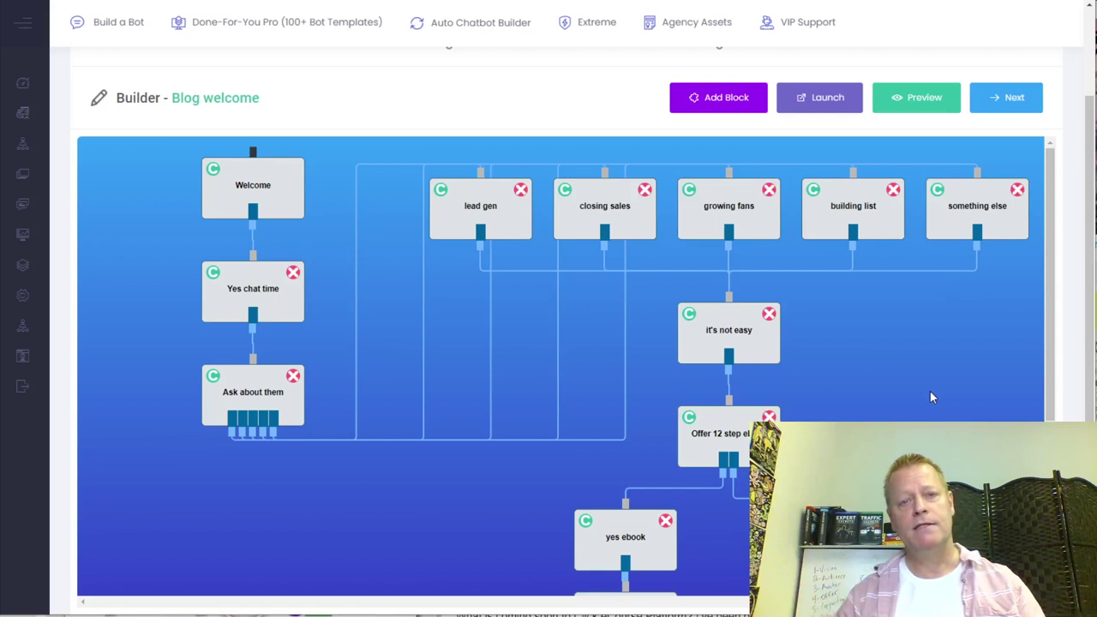
scroll(928, 391, down, 3)
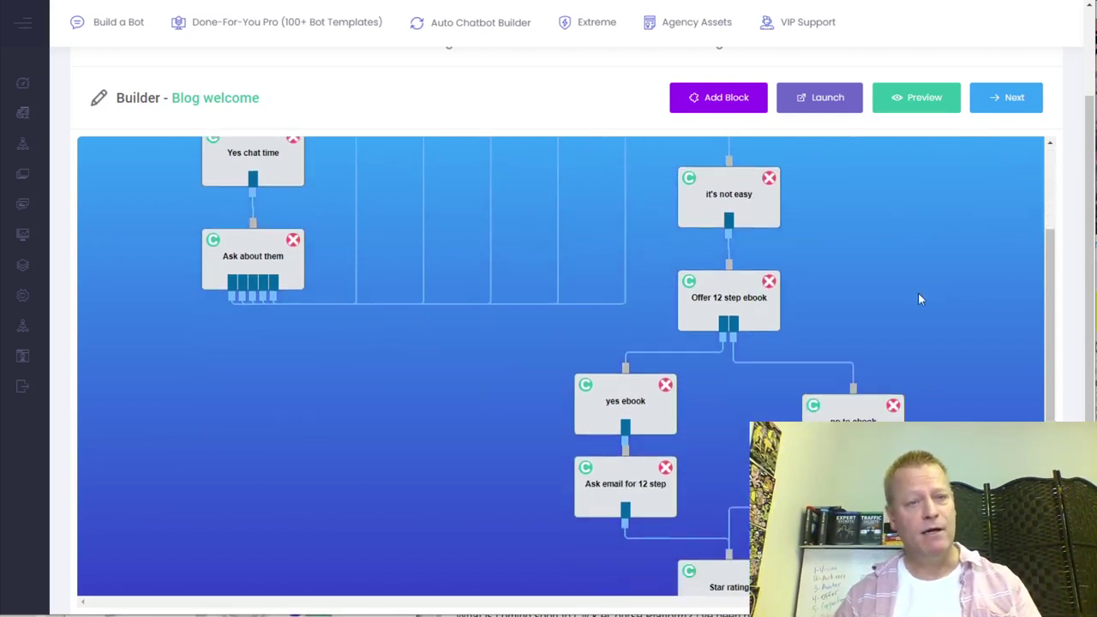
scroll(918, 292, up, 3)
mouse_move(60, 201)
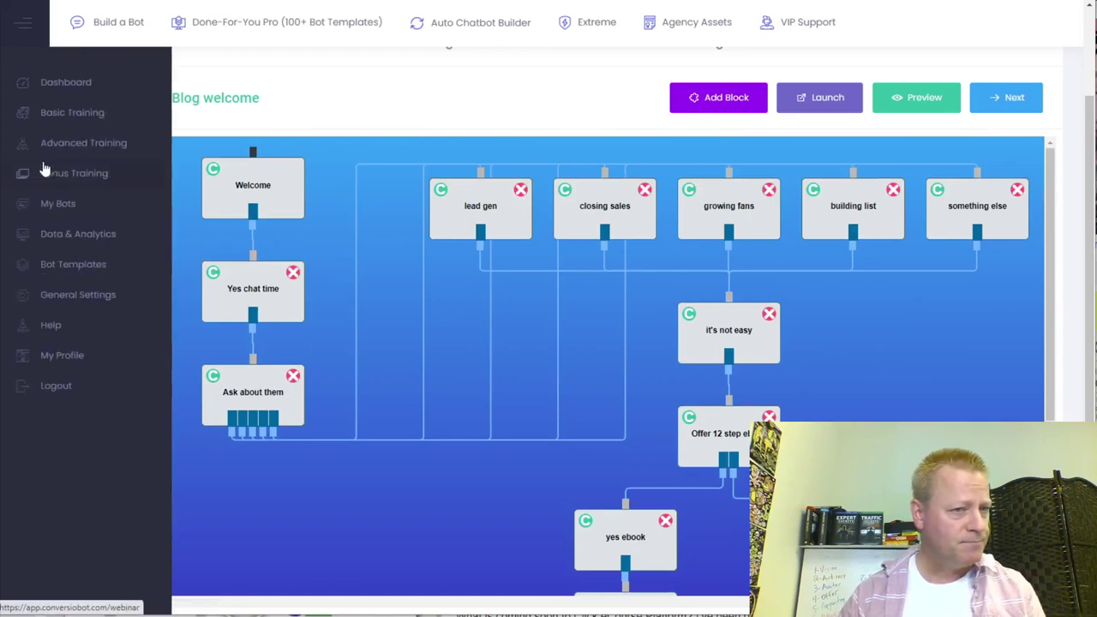
- From My Bots, open the Settings page of the JS' bot
click(62, 209)
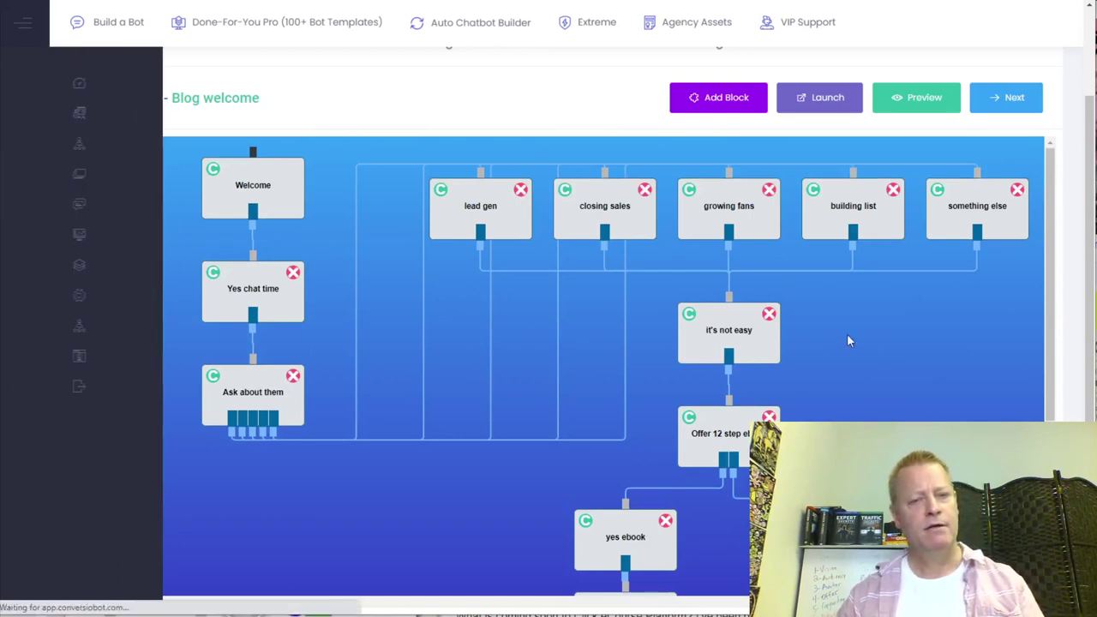
scroll(441, 412, down, 7)
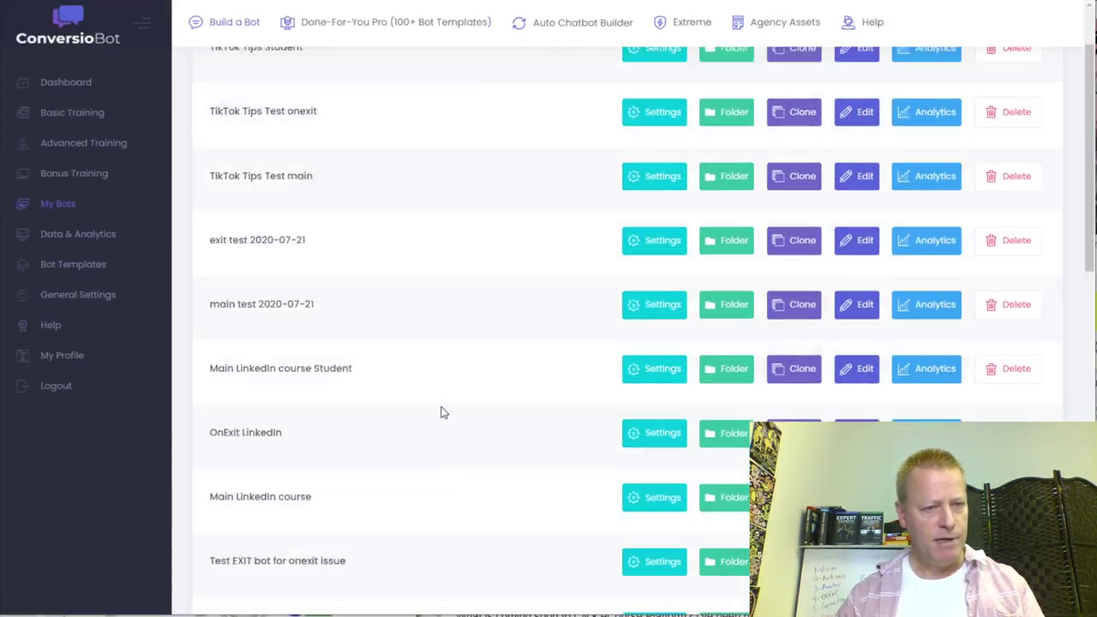
scroll(441, 412, down, 4)
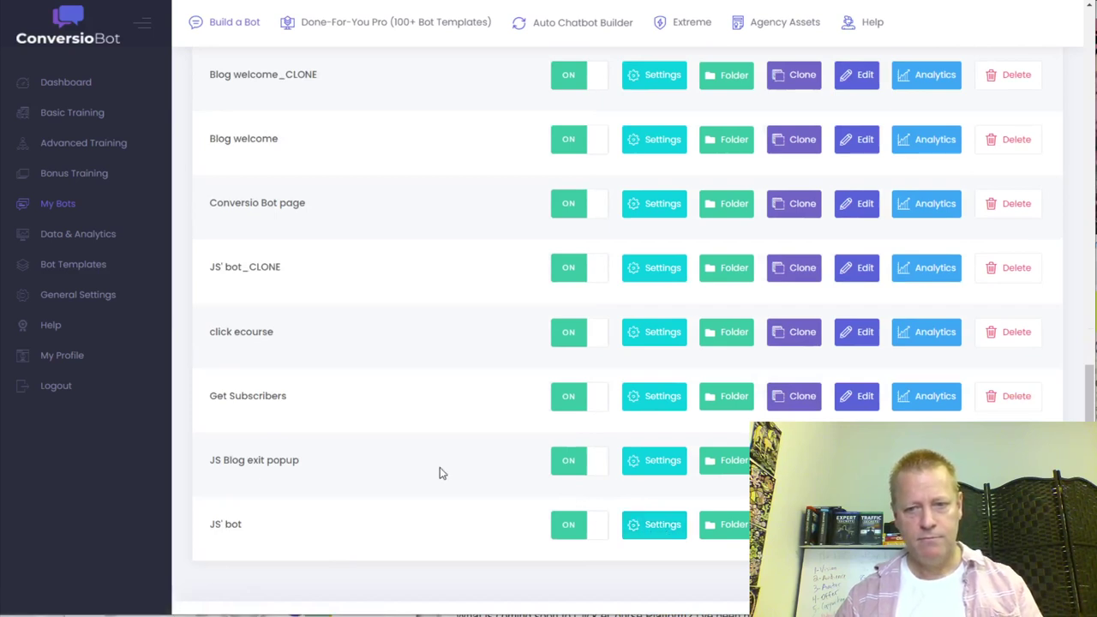
click(669, 534)
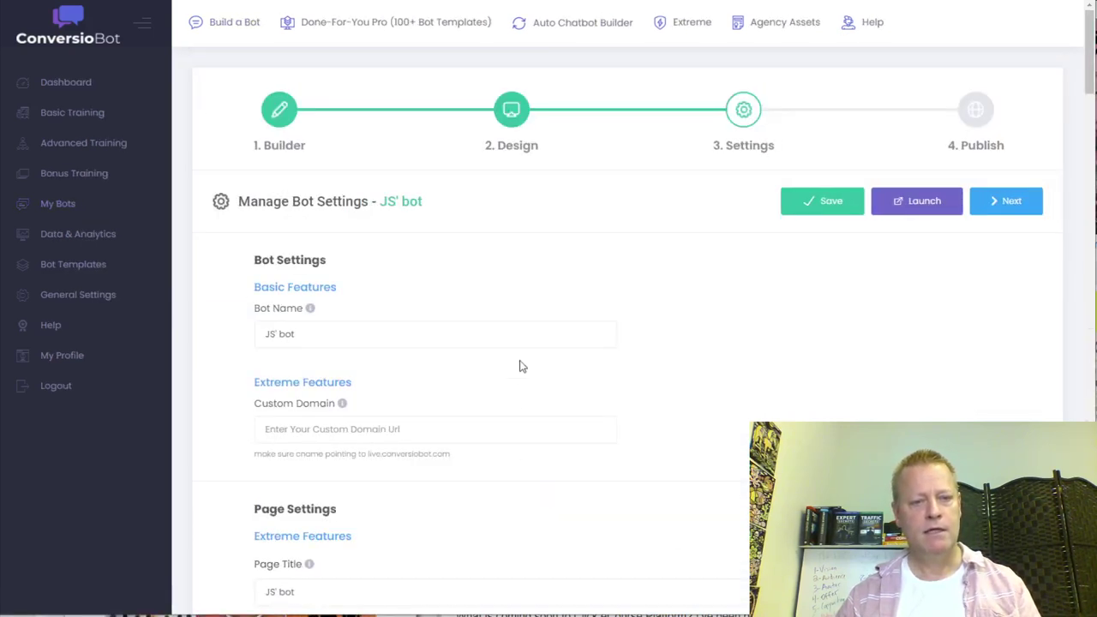
- Open the JS' bot's Builder and zoom out to survey the whole flow
click(279, 109)
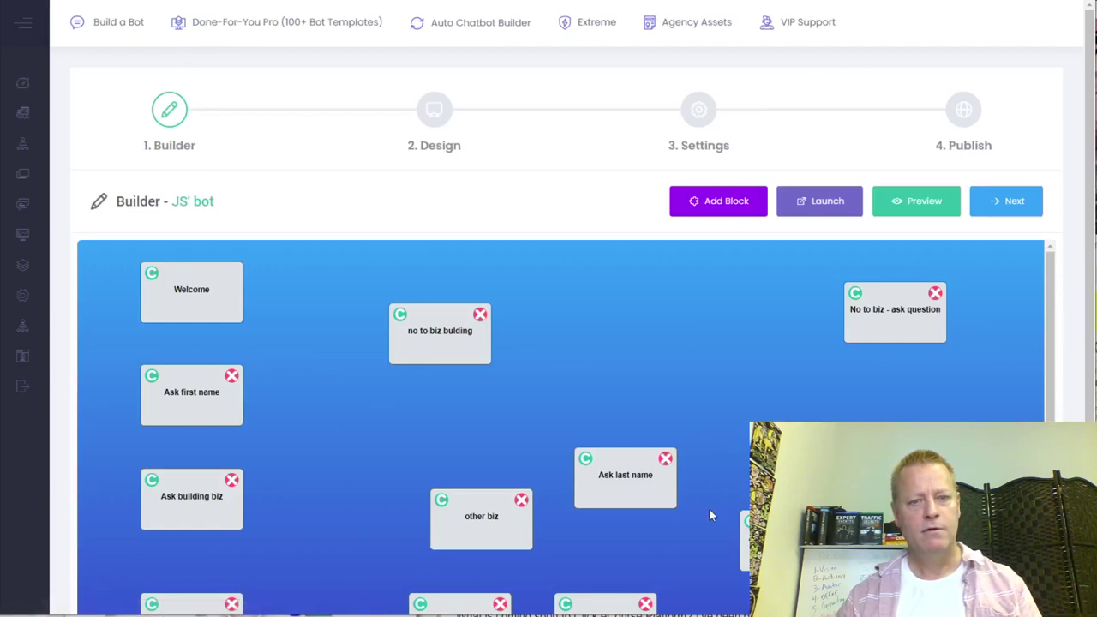
scroll(701, 499, down, 3)
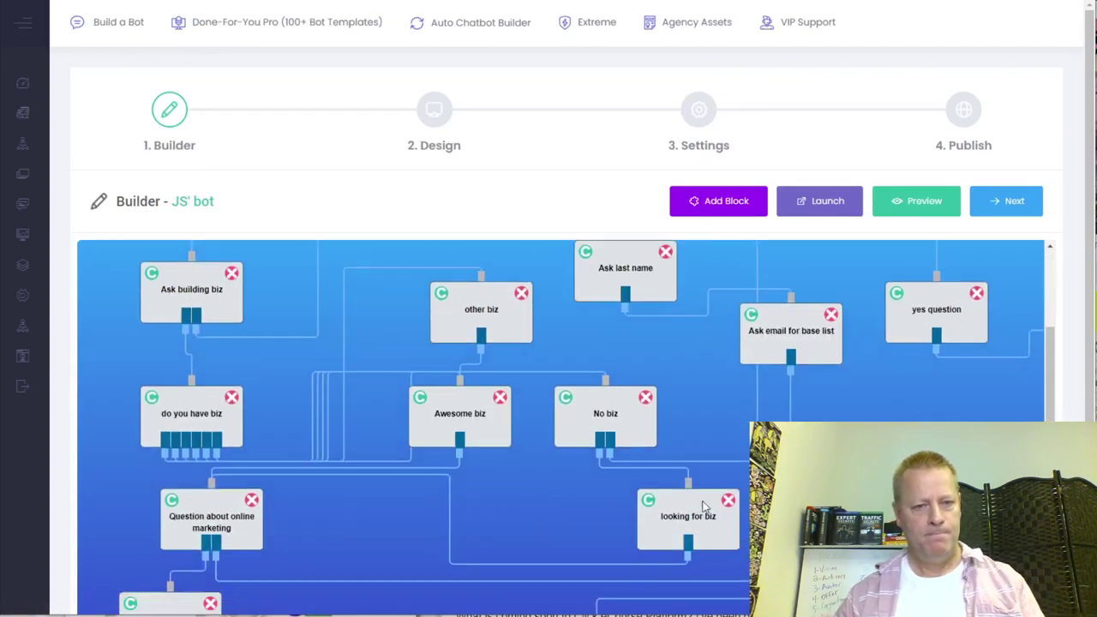
scroll(737, 433, down, 5)
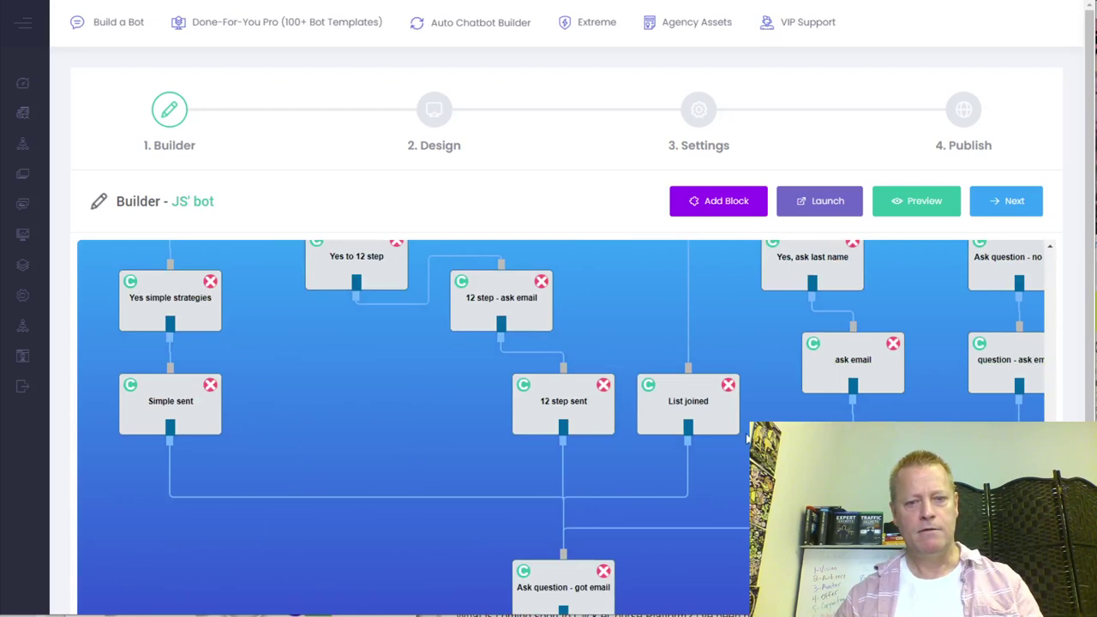
key(ctrl+minus)
key(ctrl+minus)
key(ctrl+minus)
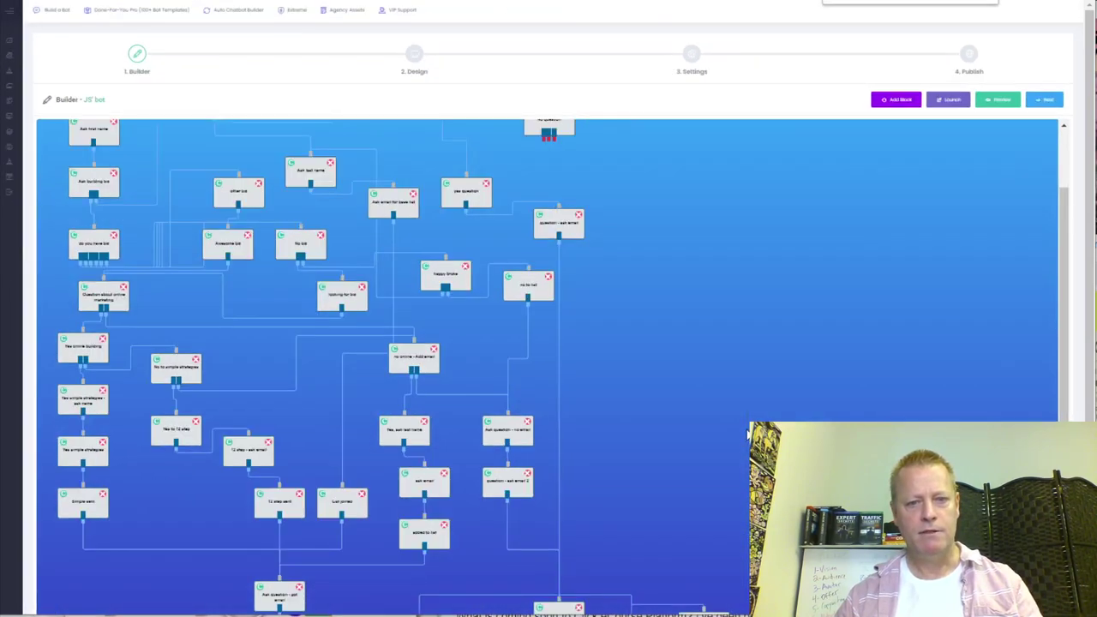
scroll(665, 431, down, 1)
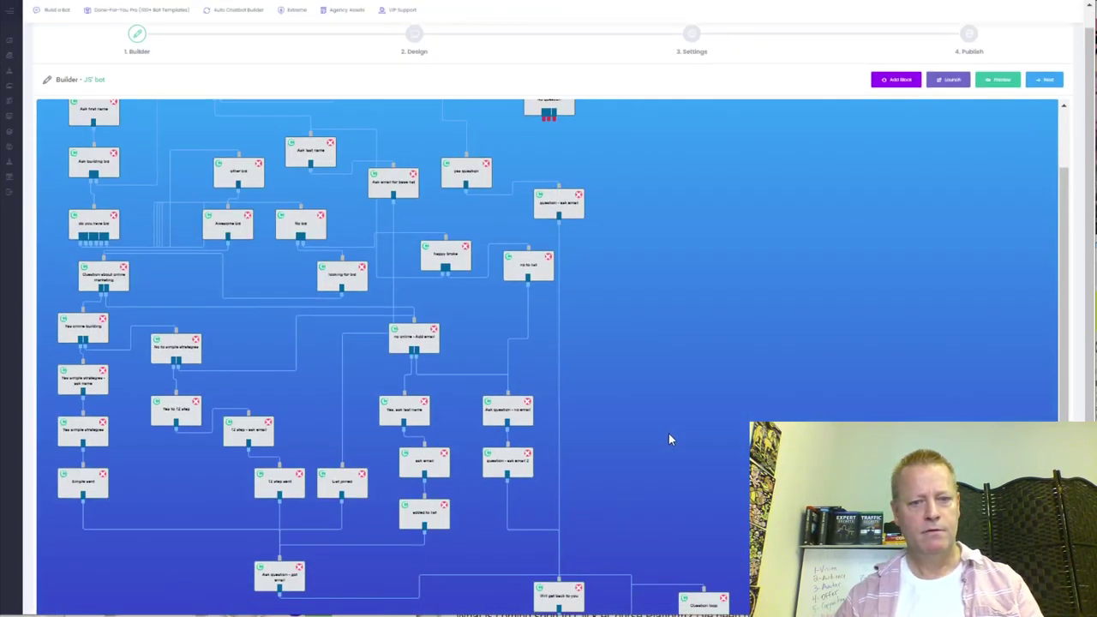
scroll(691, 432, up, 1)
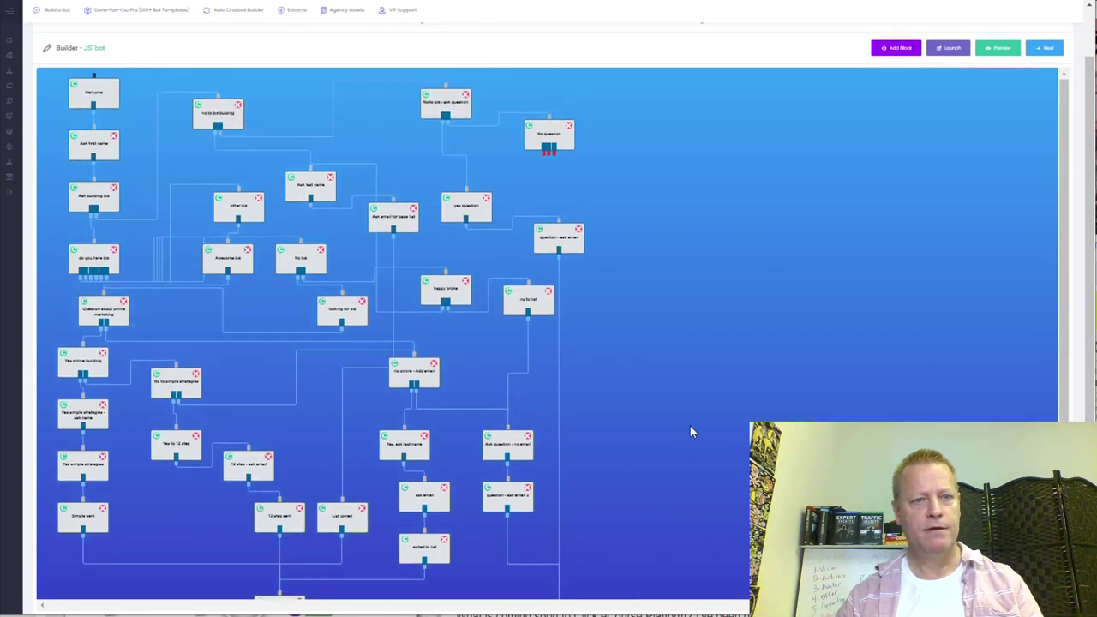
scroll(690, 432, down, 1)
scroll(690, 432, up, 1)
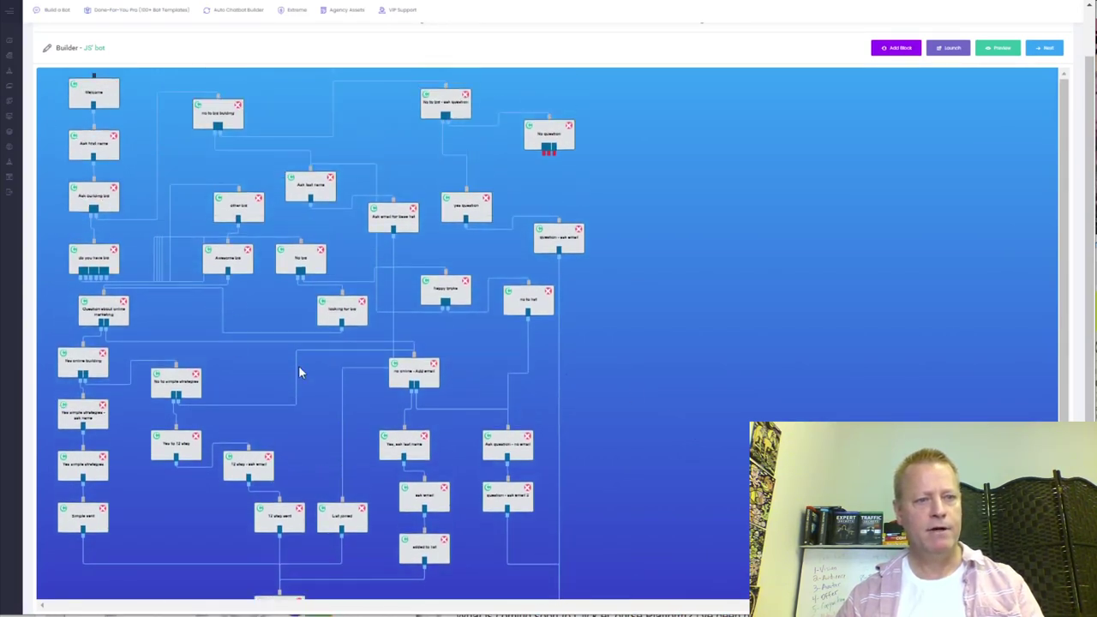
scroll(626, 471, down, 1)
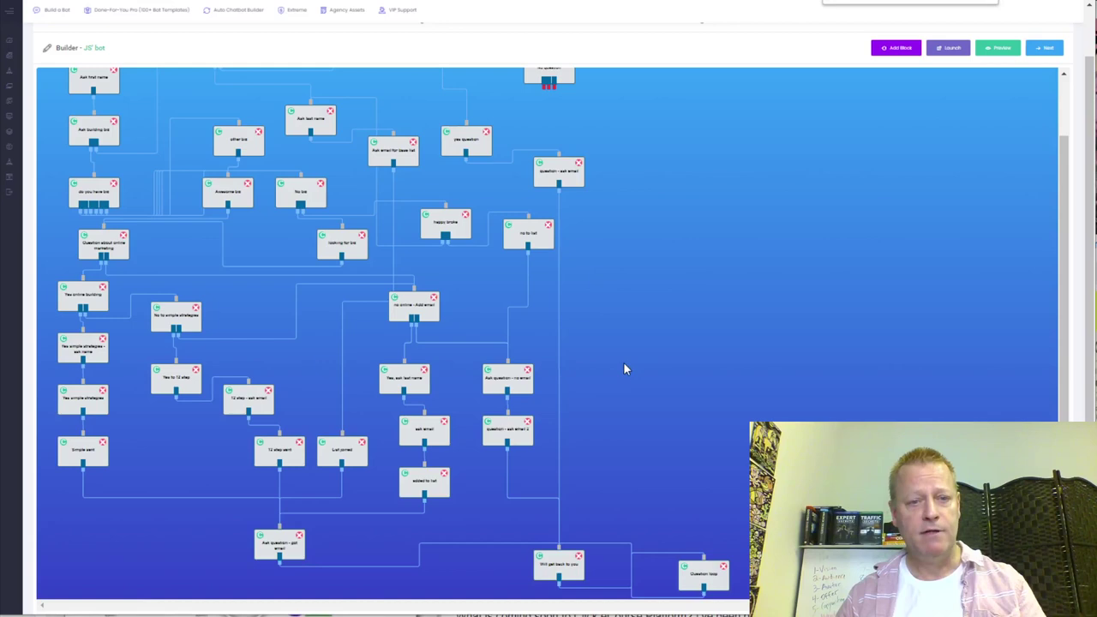
- Zoom back in and scroll through the flow to read the JS' bot's blocks
key(ctrl+0)
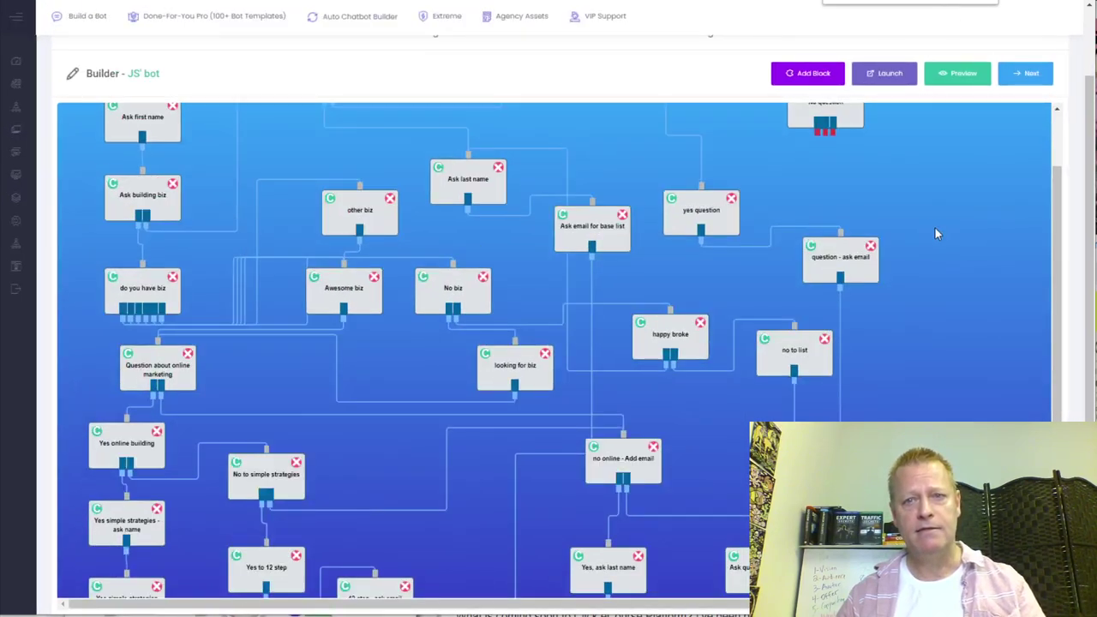
key(ctrl+plus)
scroll(546, 435, down, 5)
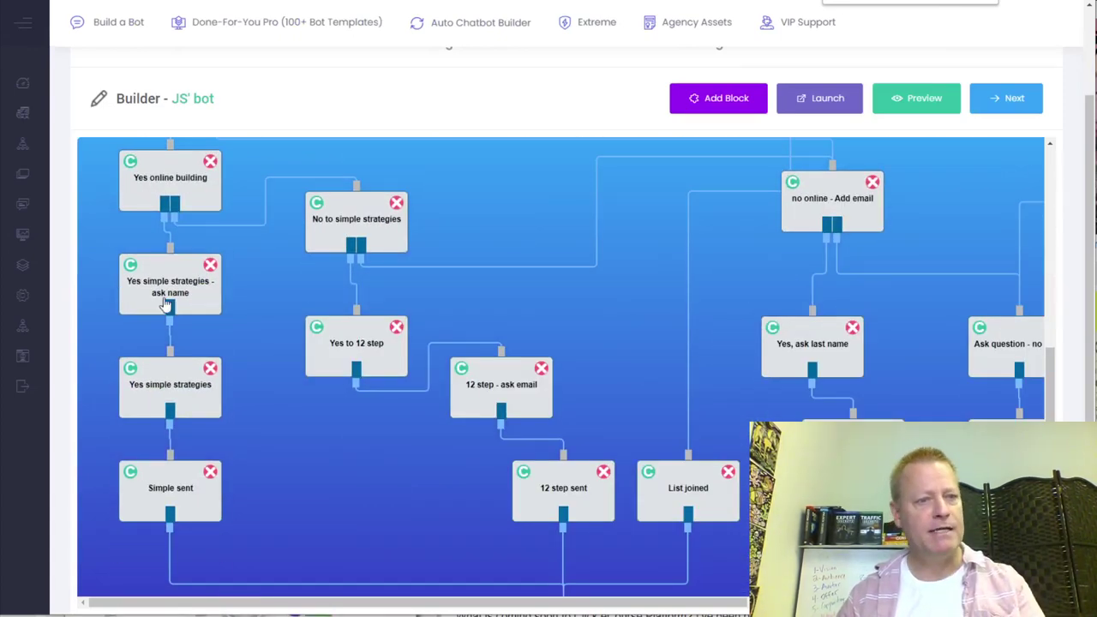
scroll(214, 300, up, 3)
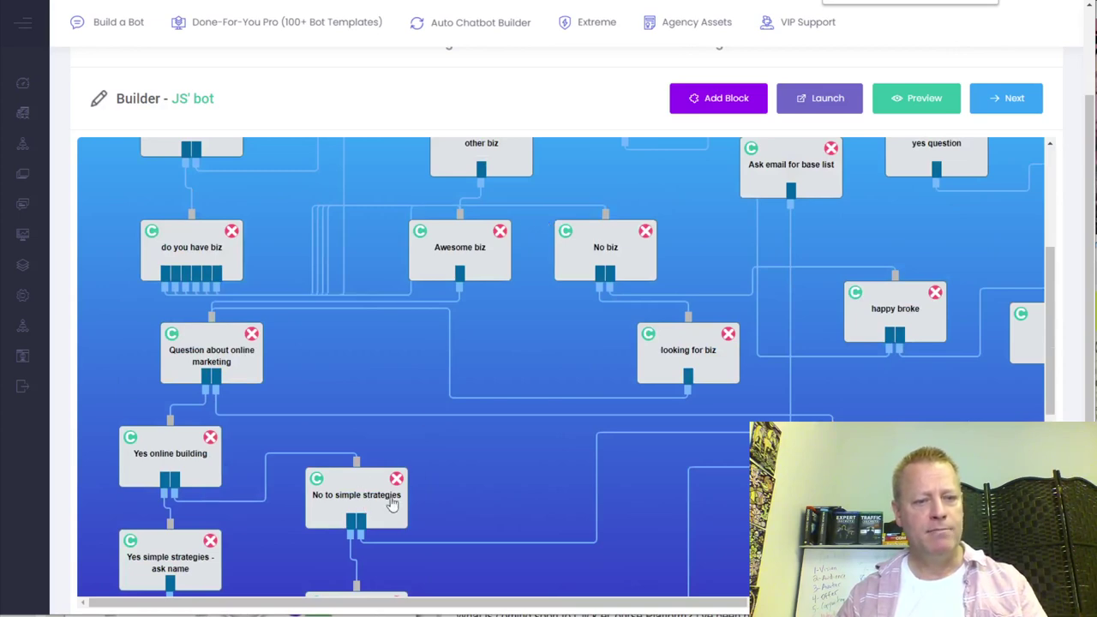
scroll(392, 506, down, 2)
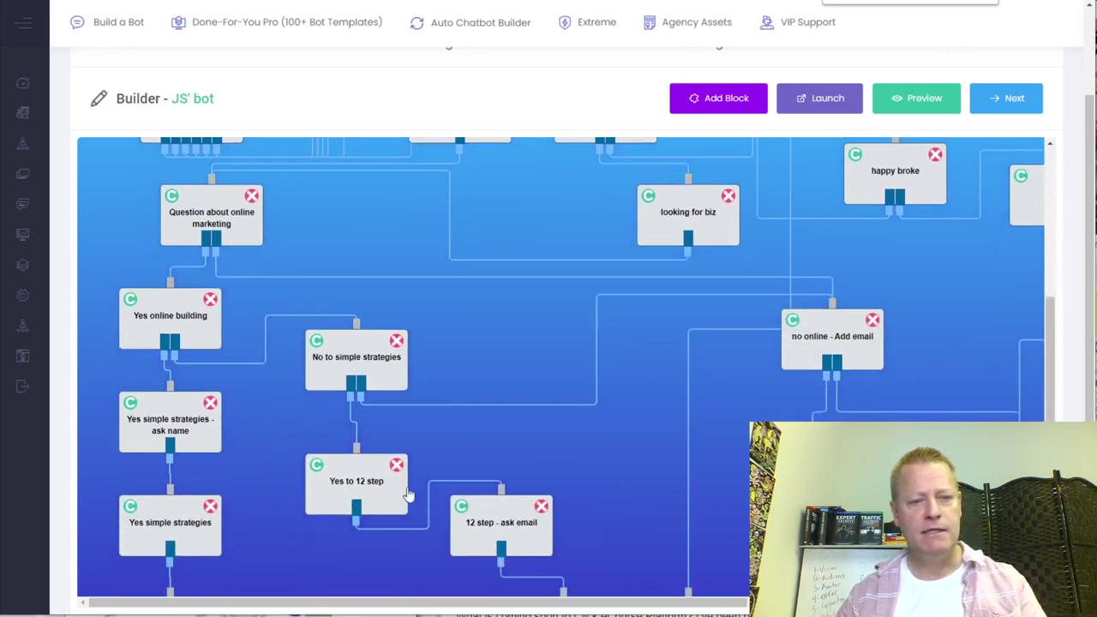
scroll(886, 164, down, 2)
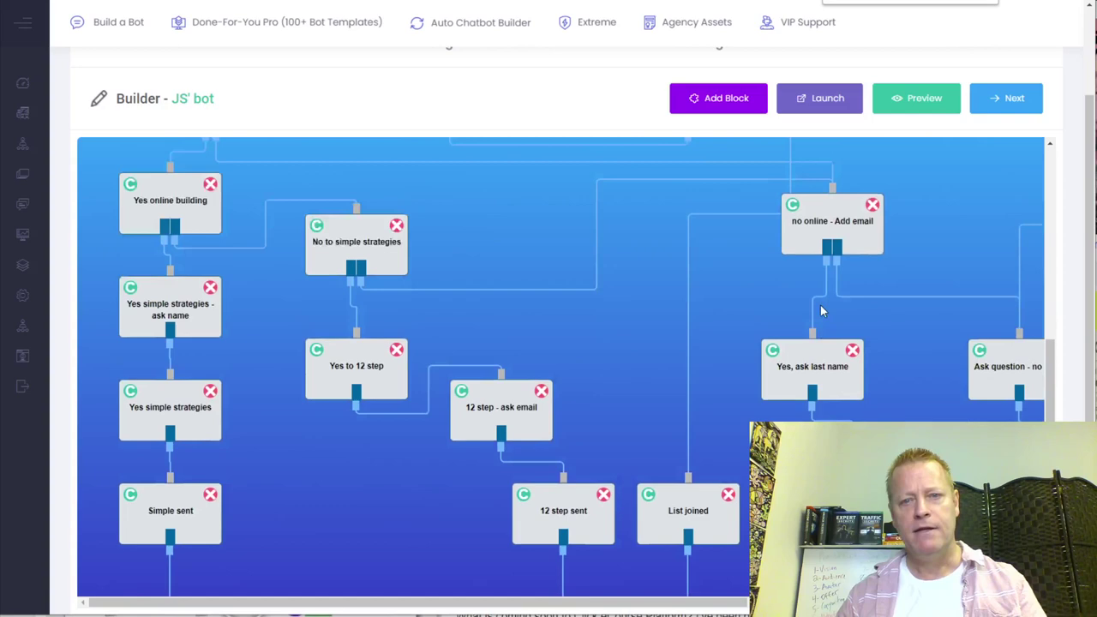
scroll(822, 311, up, 4)
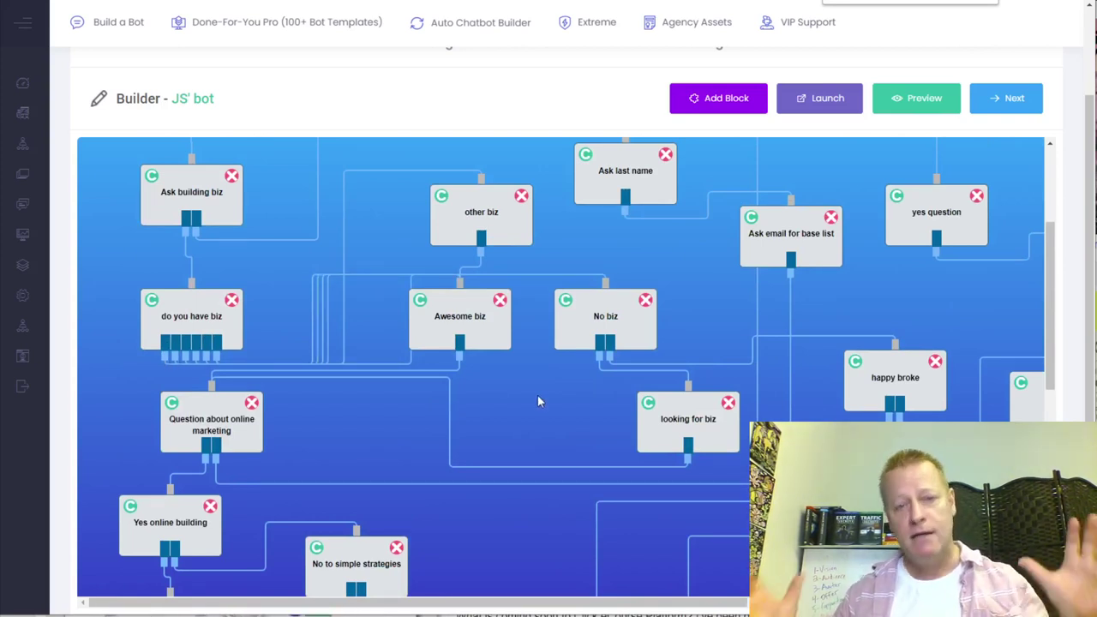
scroll(538, 400, up, 5)
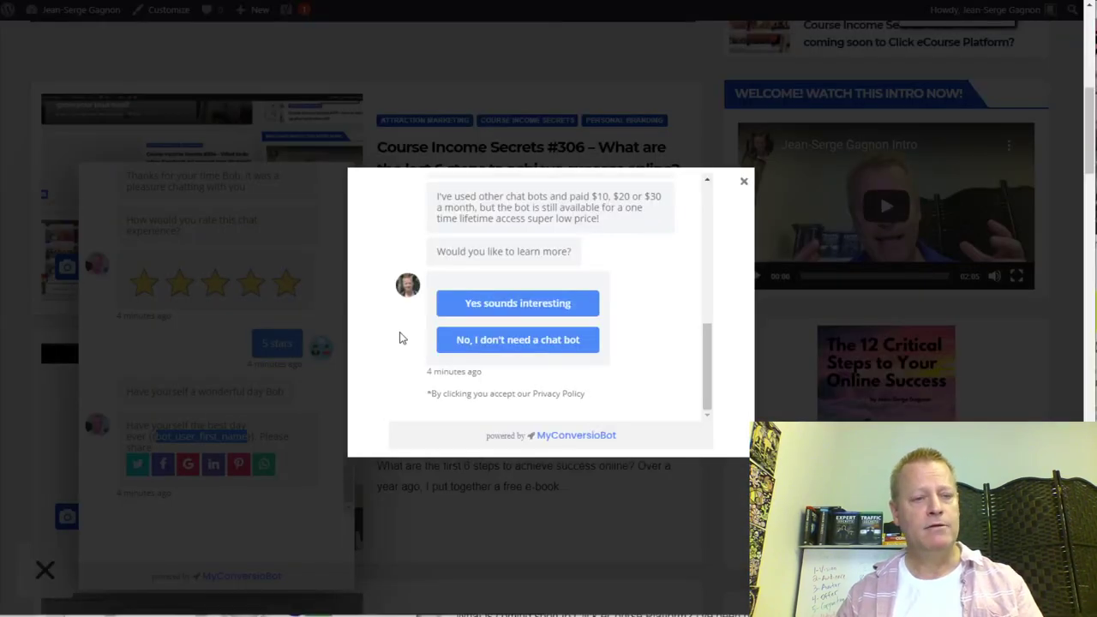
- Close the chat preview and open the 'powered by MyConversioBot' link in an incognito window
click(744, 185)
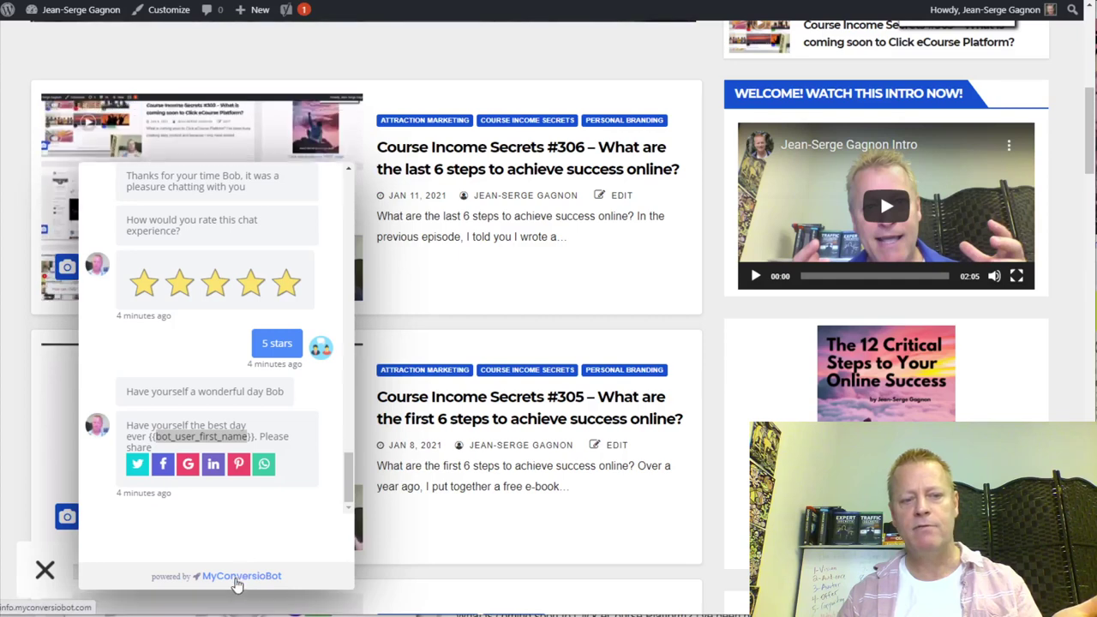
right_click(240, 582)
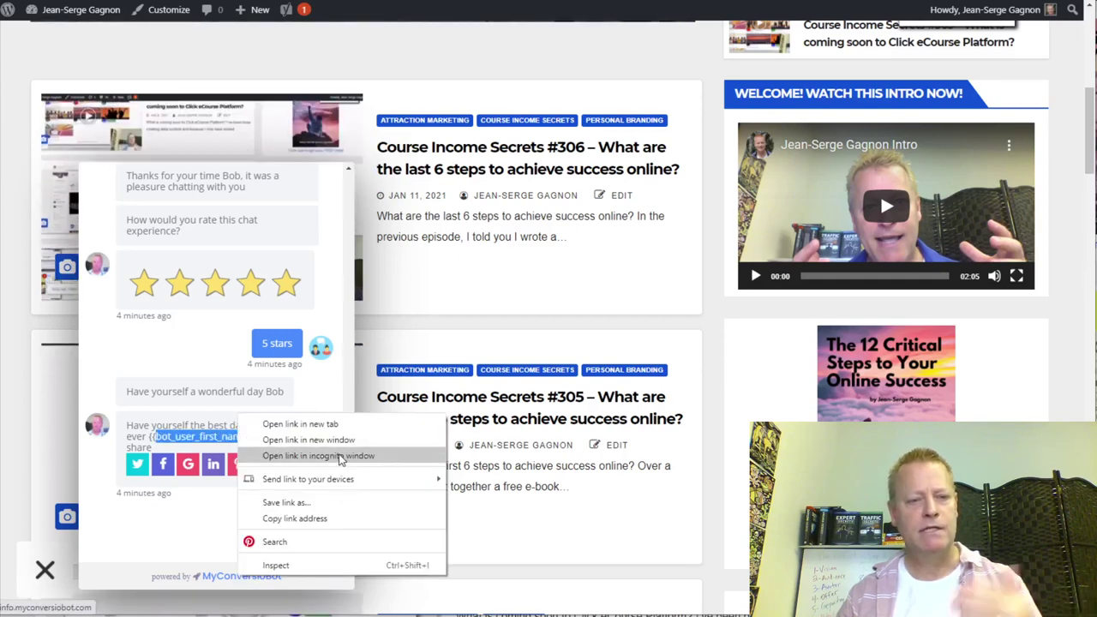
click(366, 456)
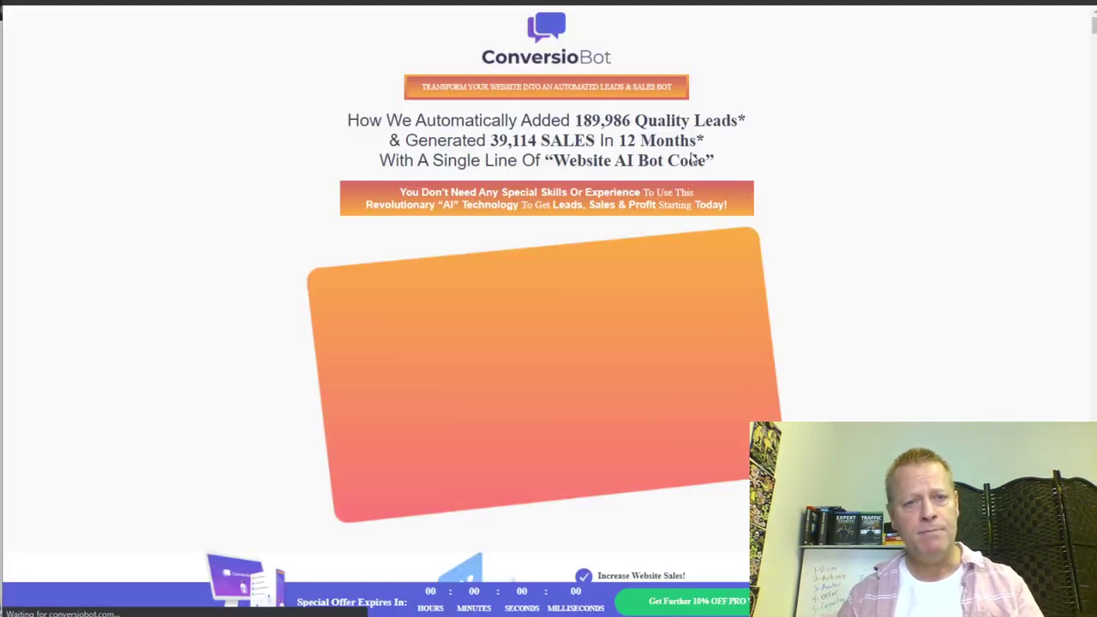
- Scroll down the sales page past the results, integrations and testimonials sections
scroll(903, 272, down, 4)
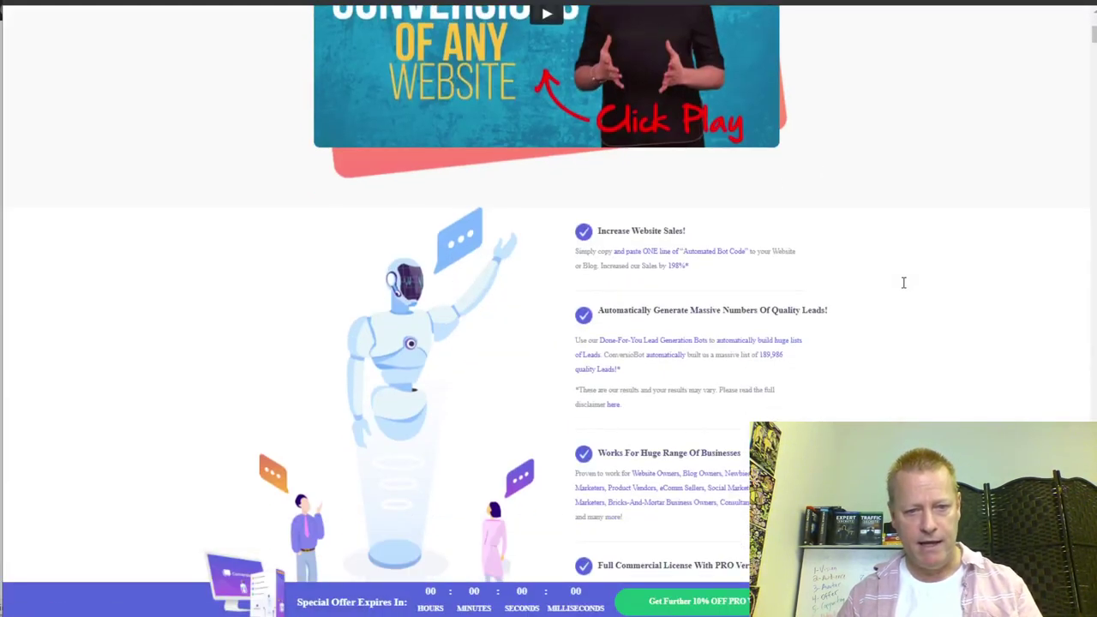
scroll(903, 283, down, 6)
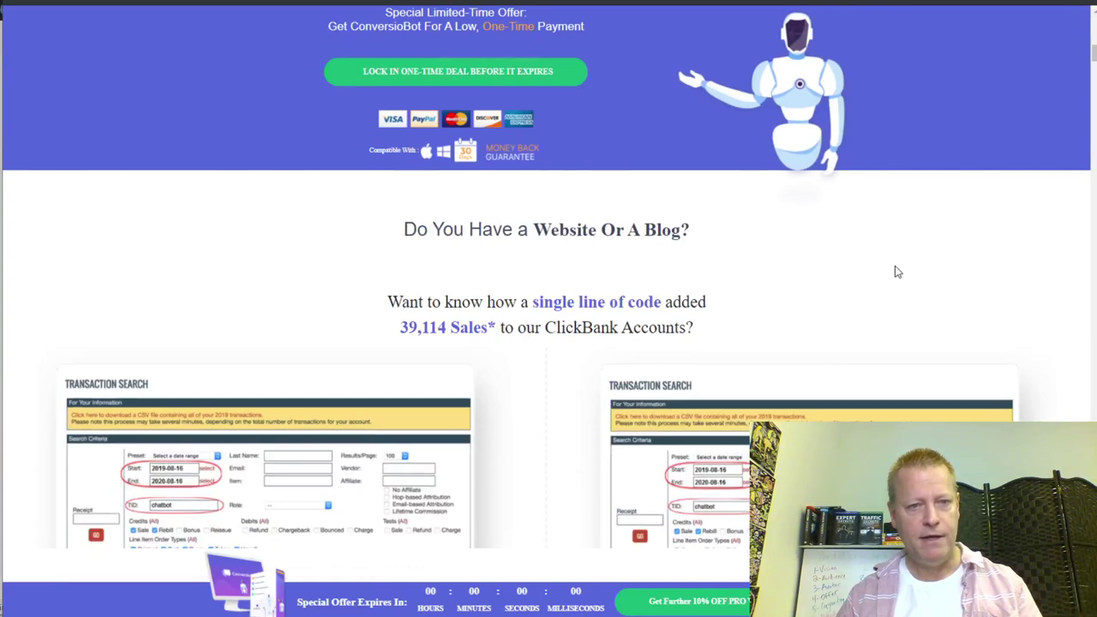
scroll(894, 270, down, 12)
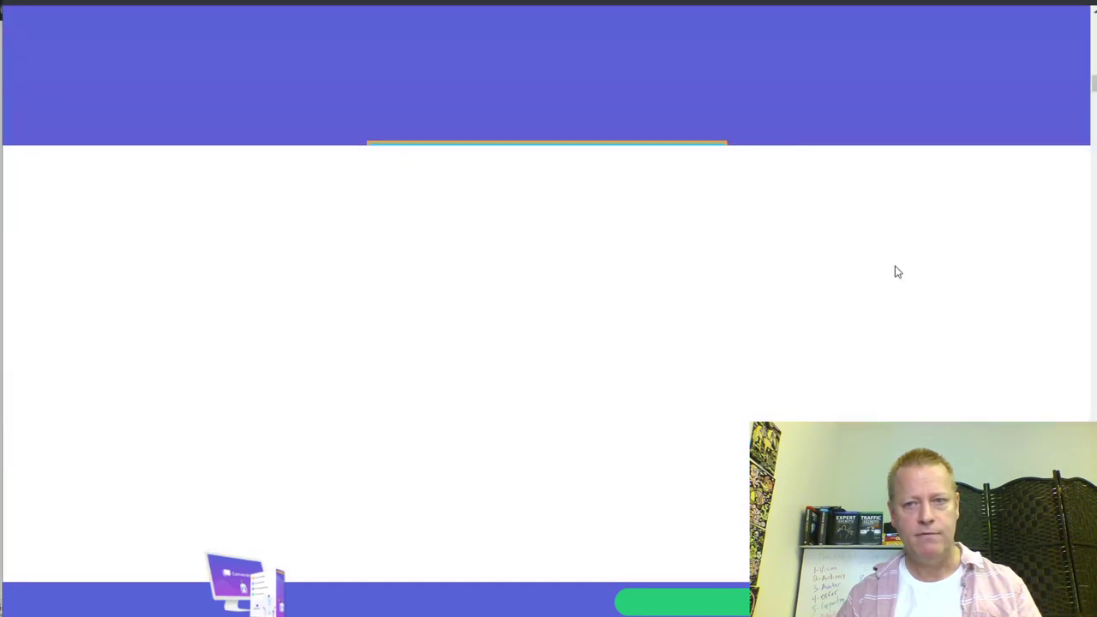
scroll(895, 271, up, 5)
scroll(895, 266, down, 8)
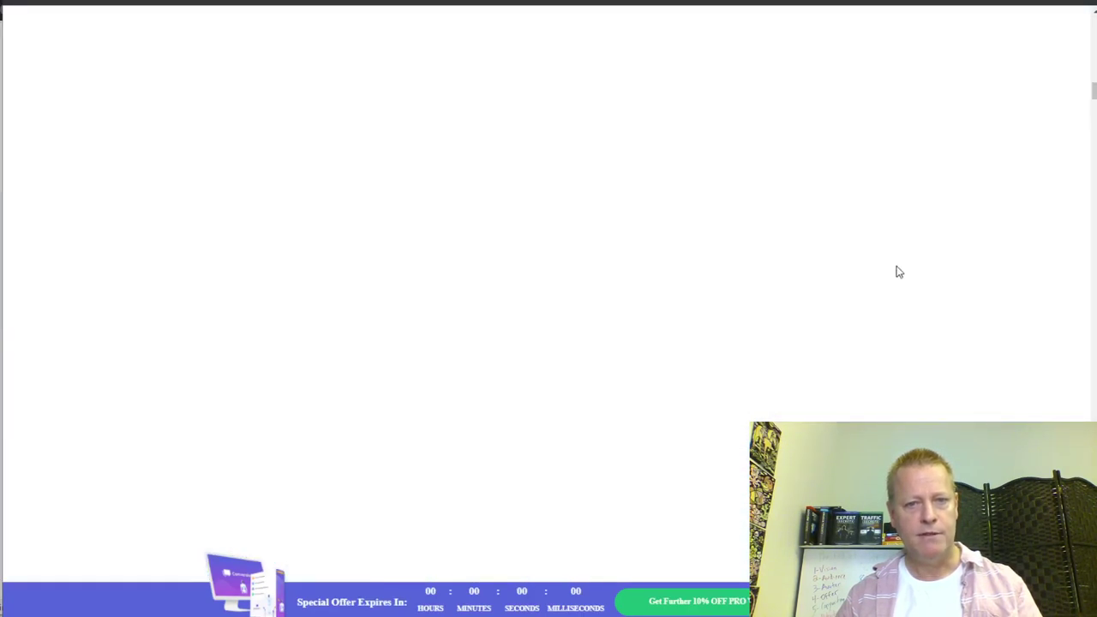
scroll(898, 272, up, 4)
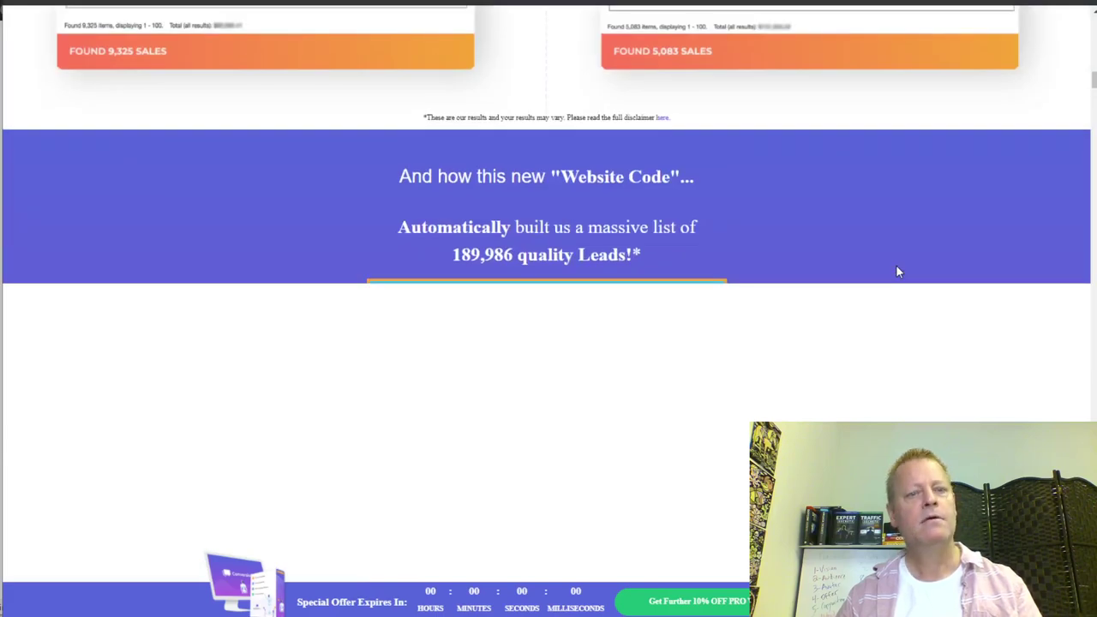
scroll(709, 291, down, 5)
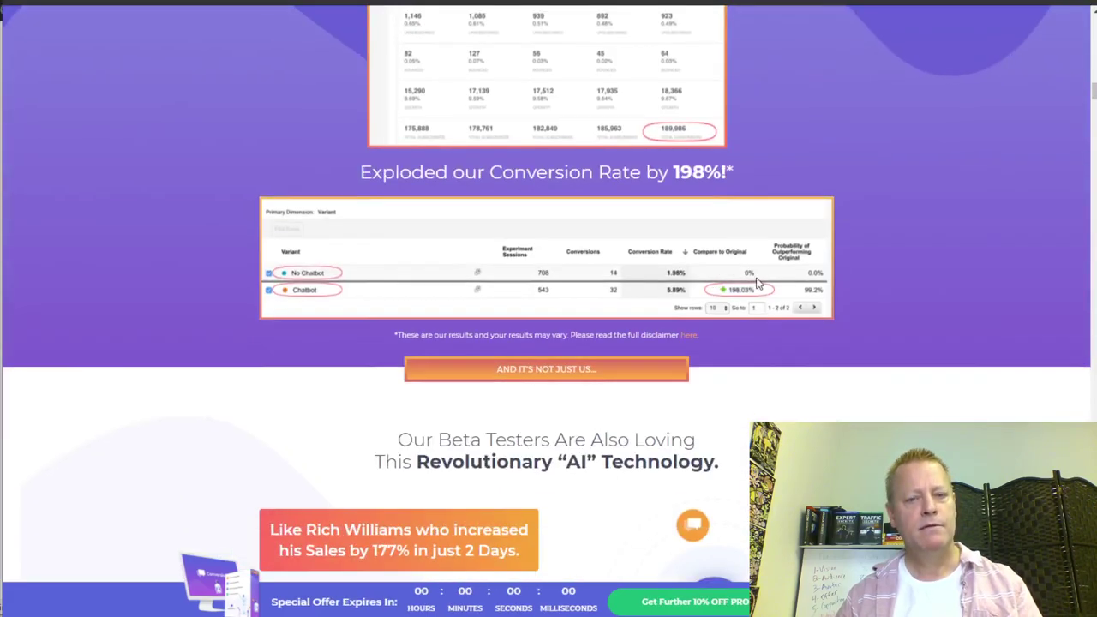
scroll(832, 306, down, 5)
scroll(834, 306, down, 8)
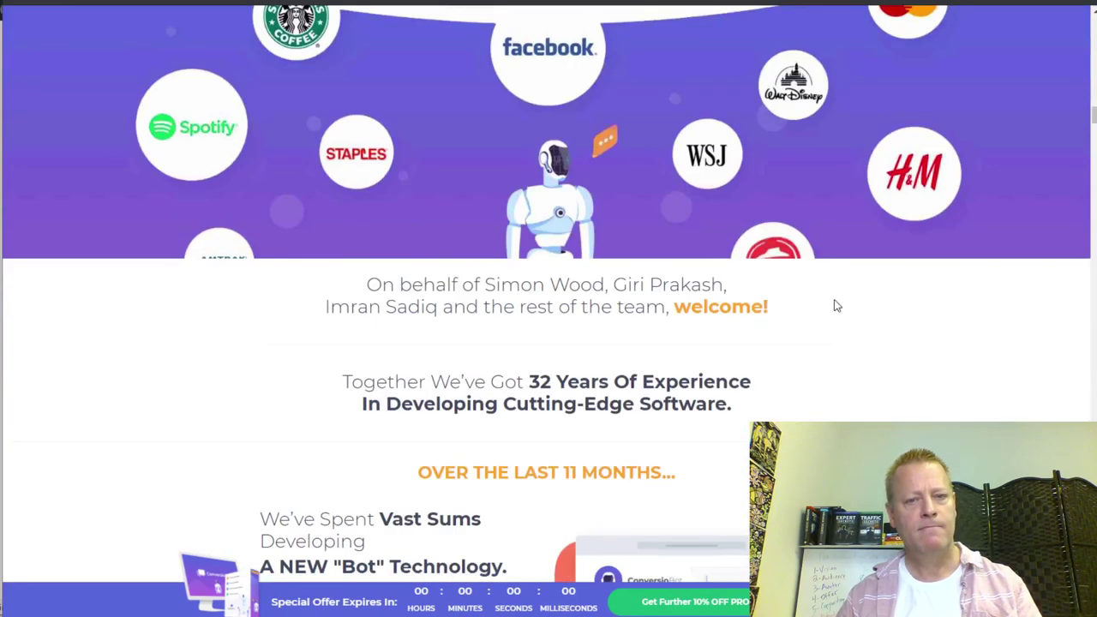
scroll(835, 304, down, 5)
scroll(836, 304, down, 5)
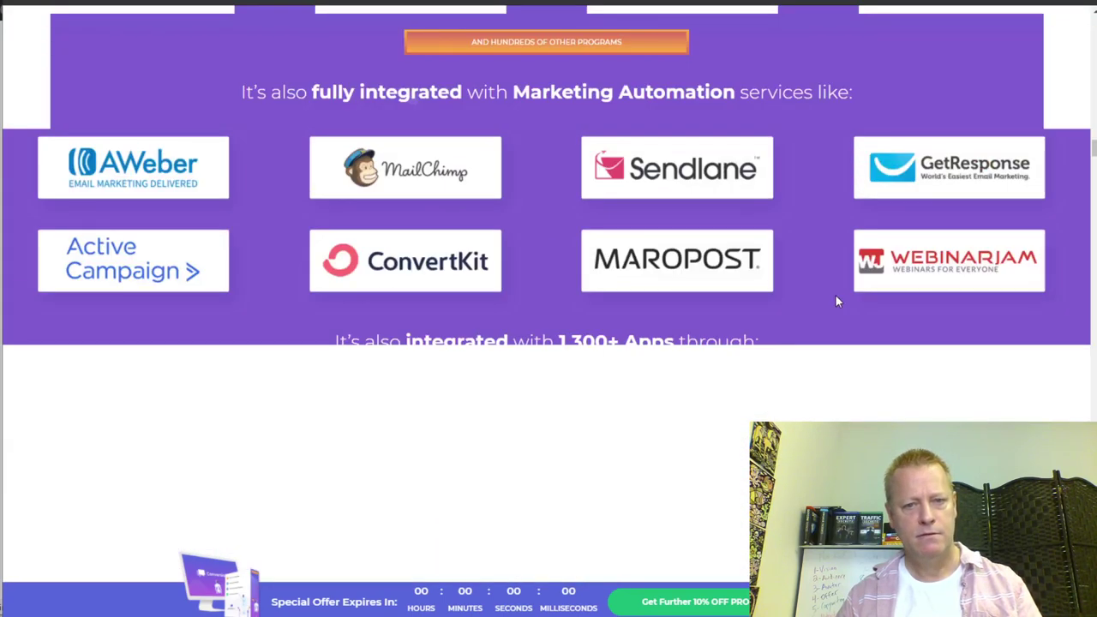
scroll(836, 297, down, 10)
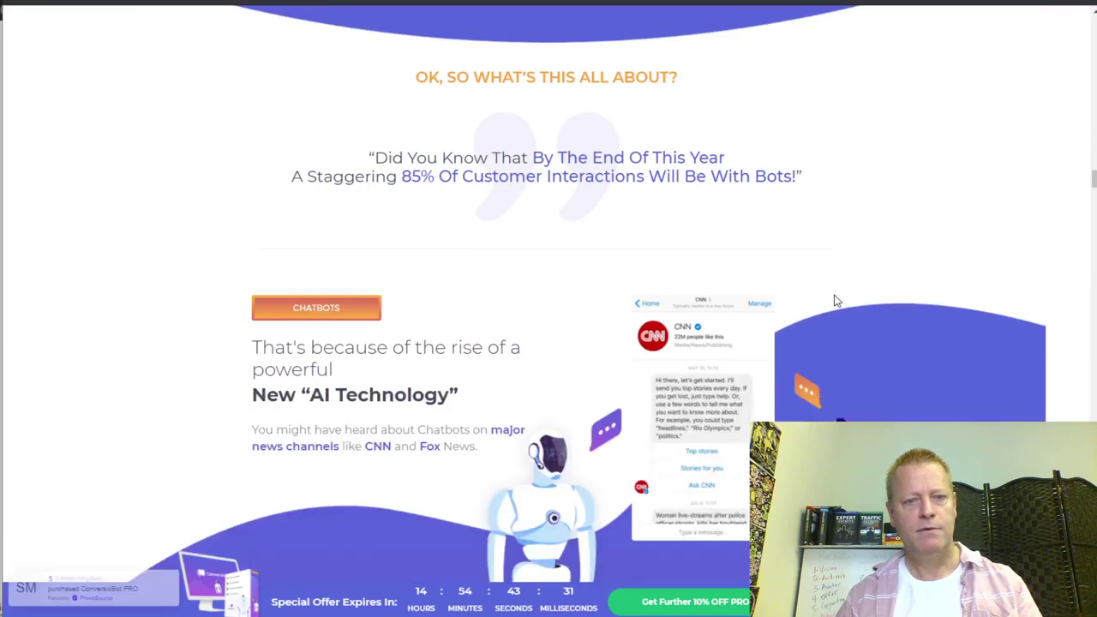
scroll(835, 296, down, 10)
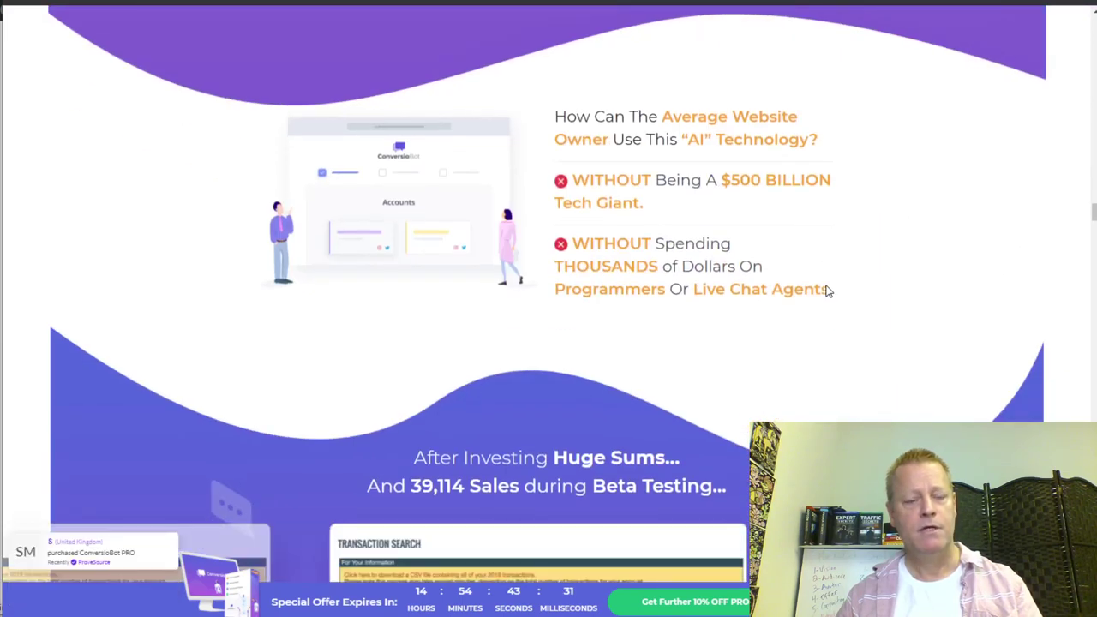
scroll(828, 291, down, 9)
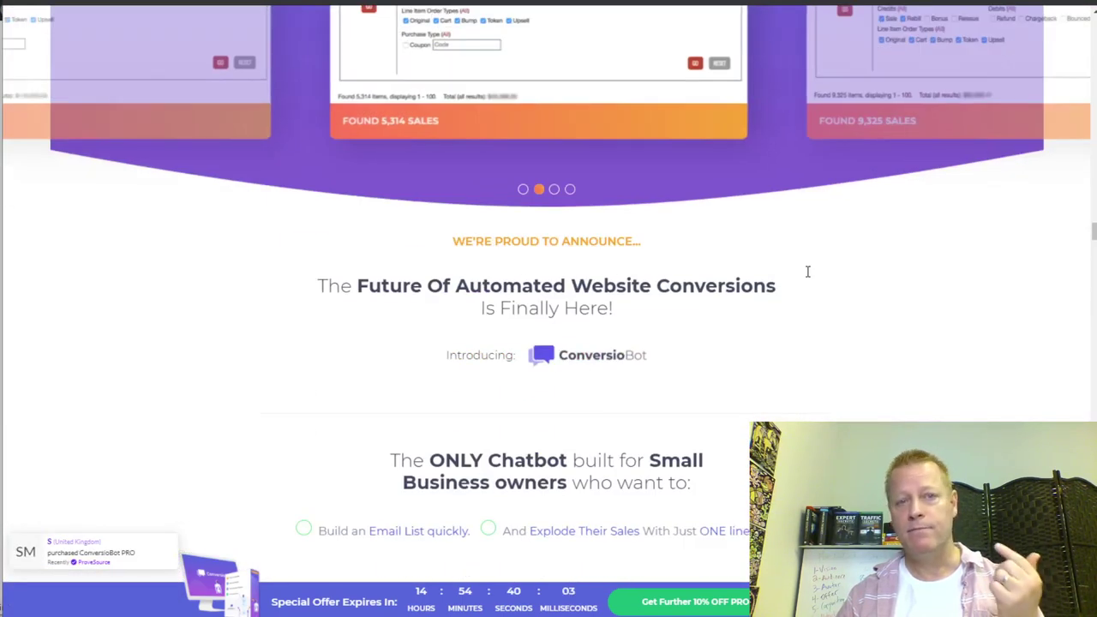
scroll(806, 276, down, 5)
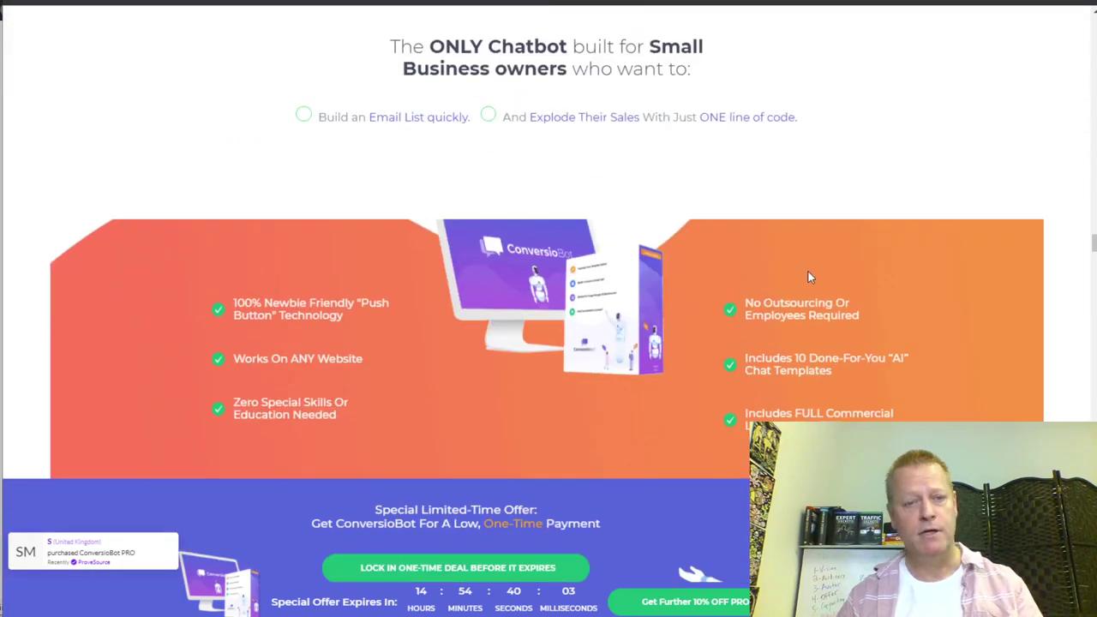
scroll(804, 277, down, 6)
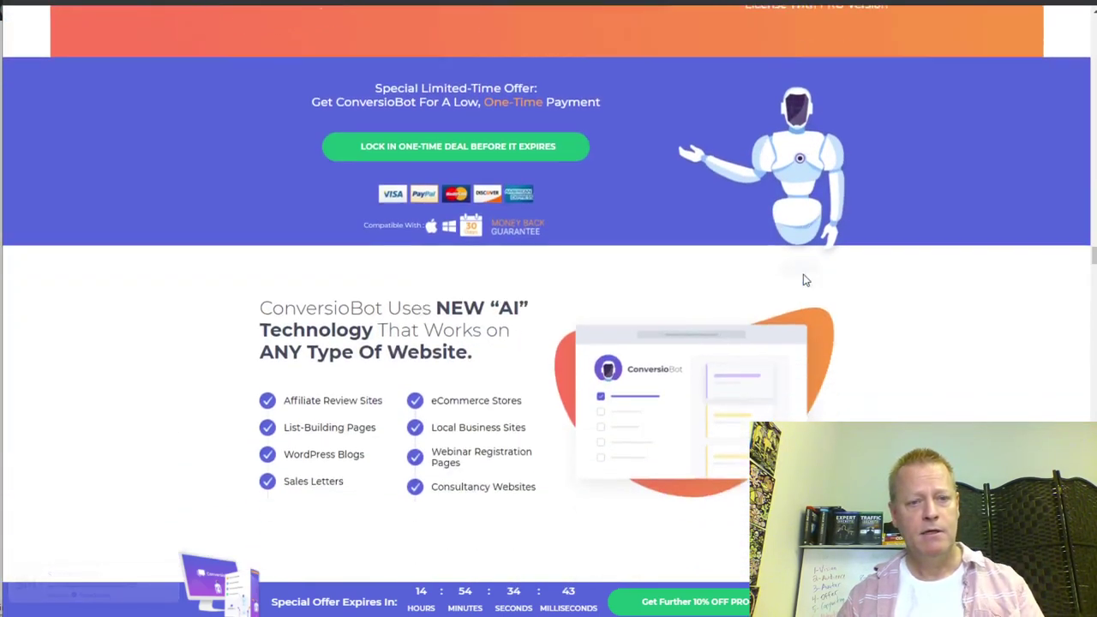
- Scroll on to the three fast-action launch bonuses and the limited-time discounted-fee offer video
scroll(803, 279, up, 2)
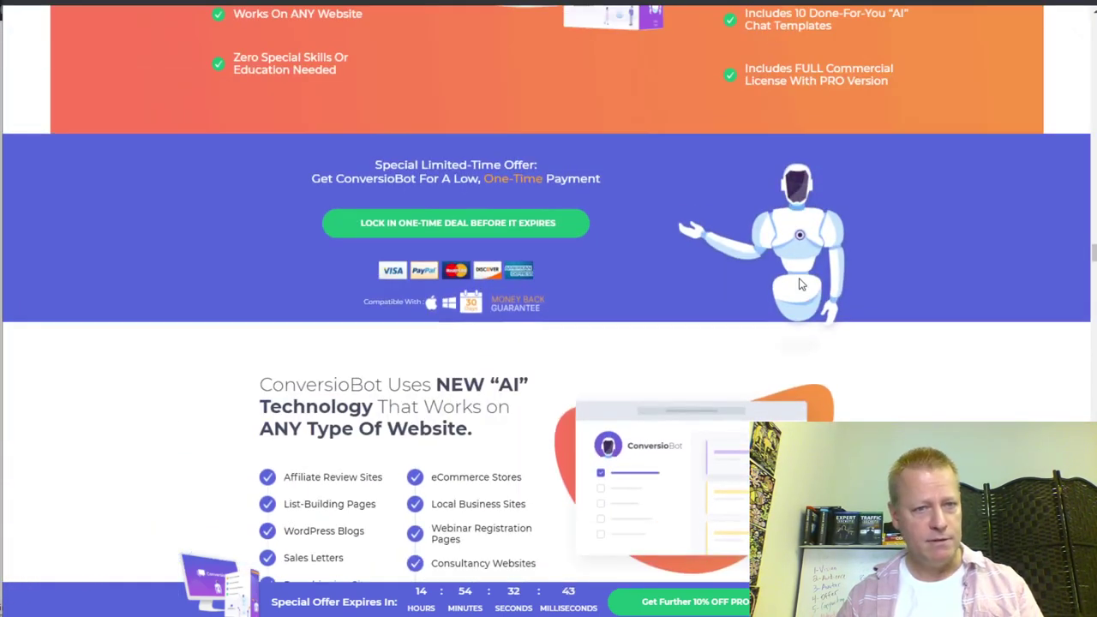
scroll(801, 285, down, 10)
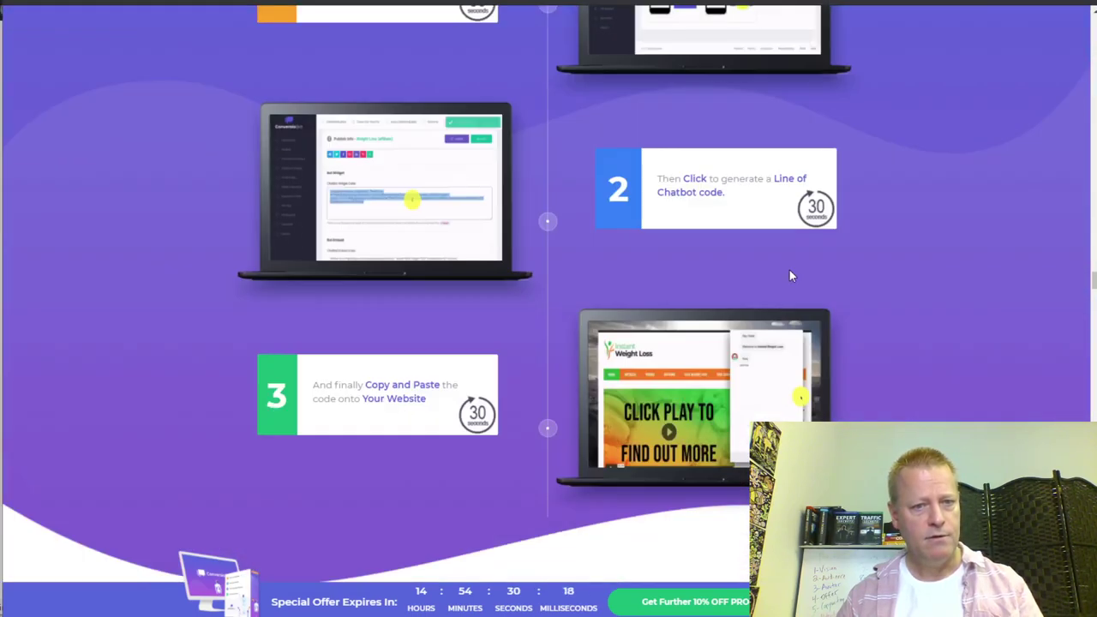
scroll(789, 275, down, 13)
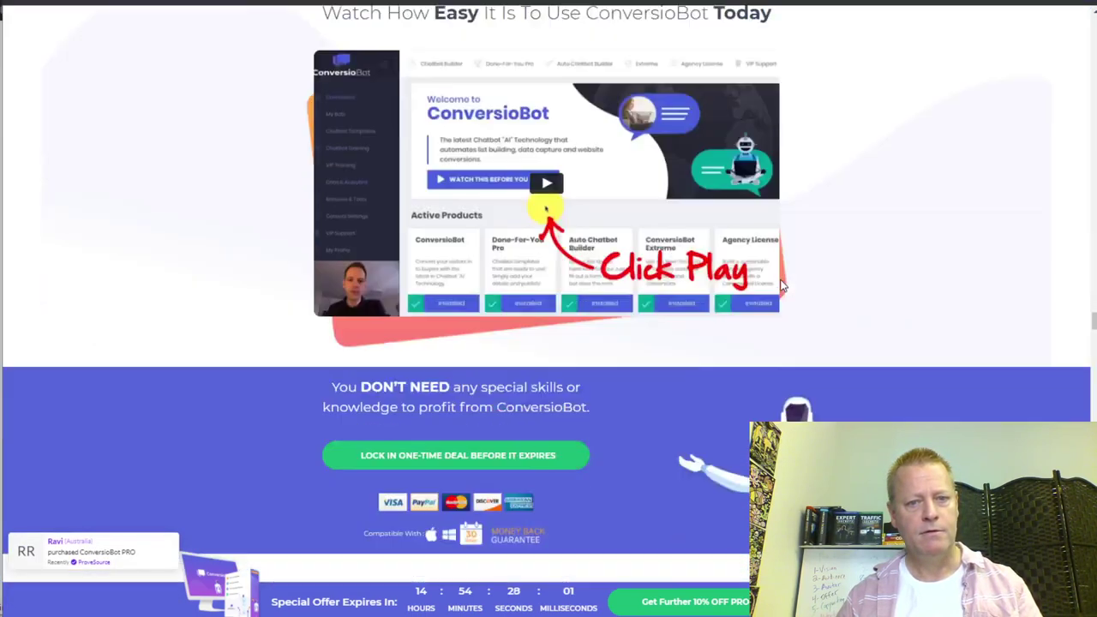
scroll(782, 285, down, 14)
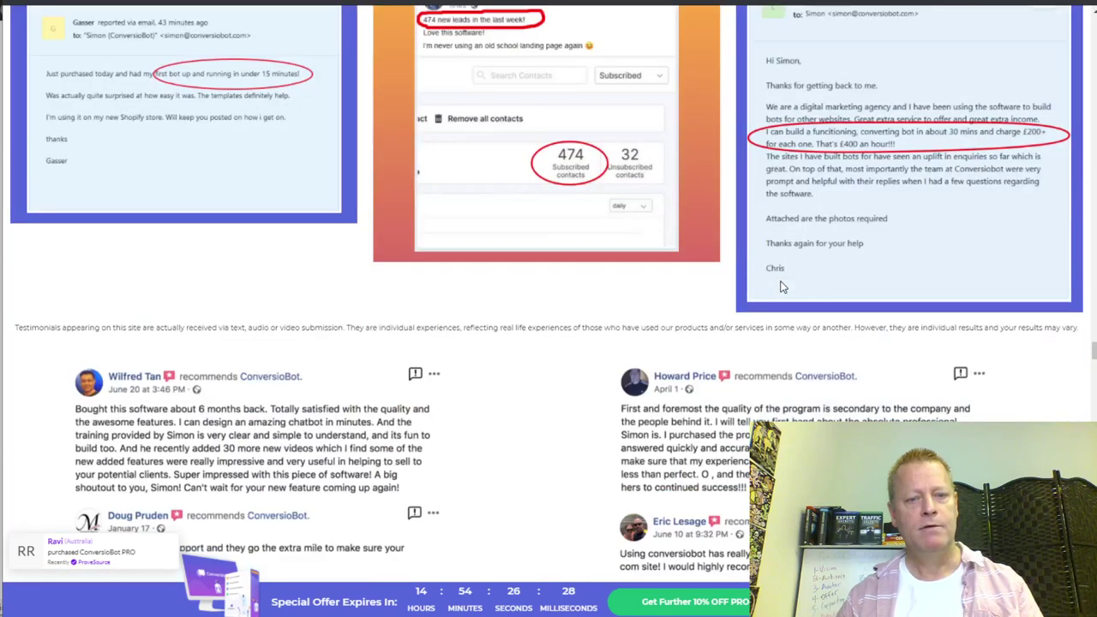
scroll(779, 285, down, 5)
scroll(778, 286, down, 15)
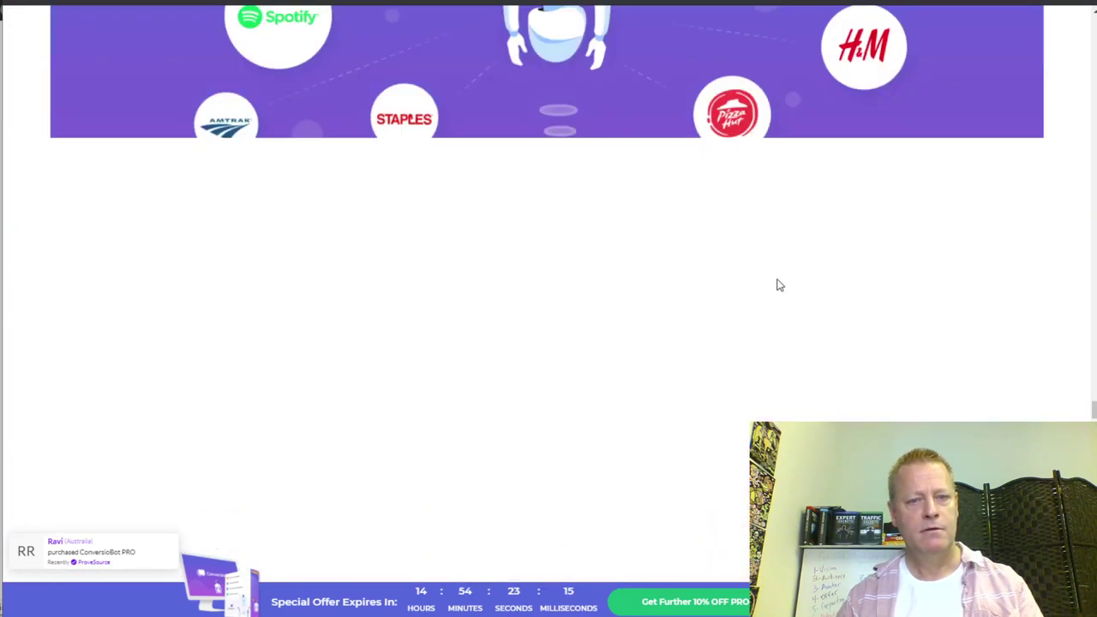
scroll(681, 272, up, 5)
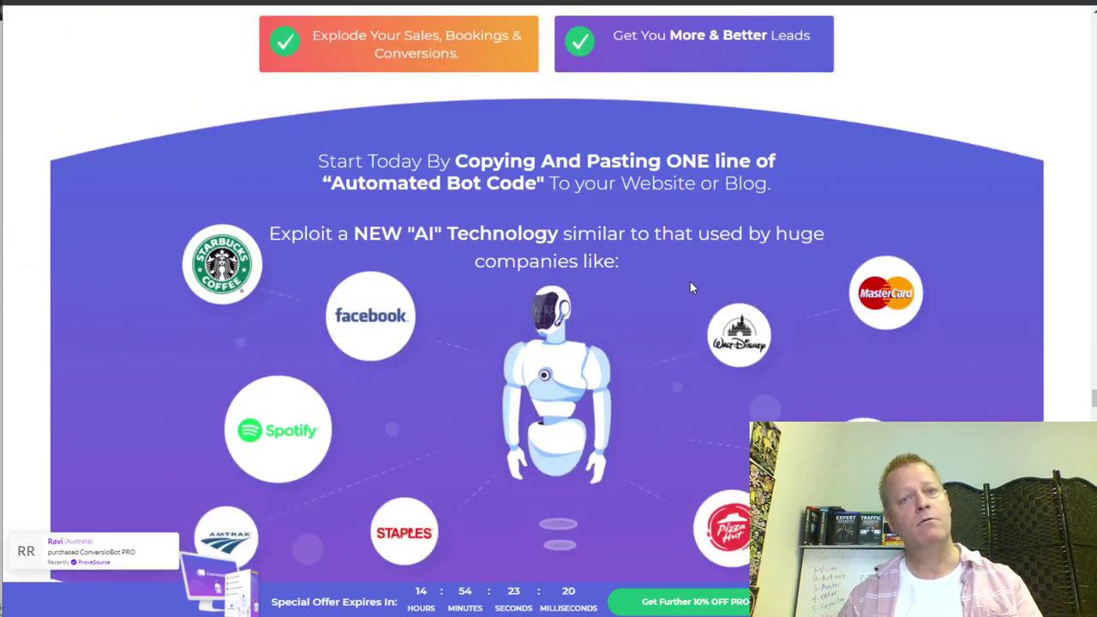
scroll(691, 288, down, 4)
scroll(691, 287, down, 12)
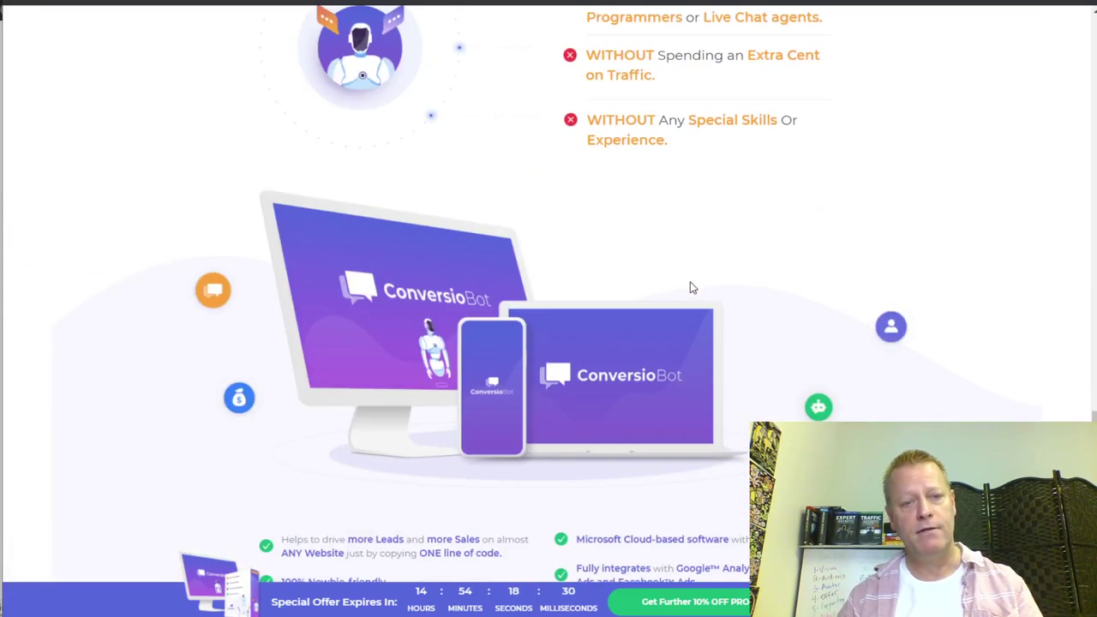
scroll(664, 285, up, 1)
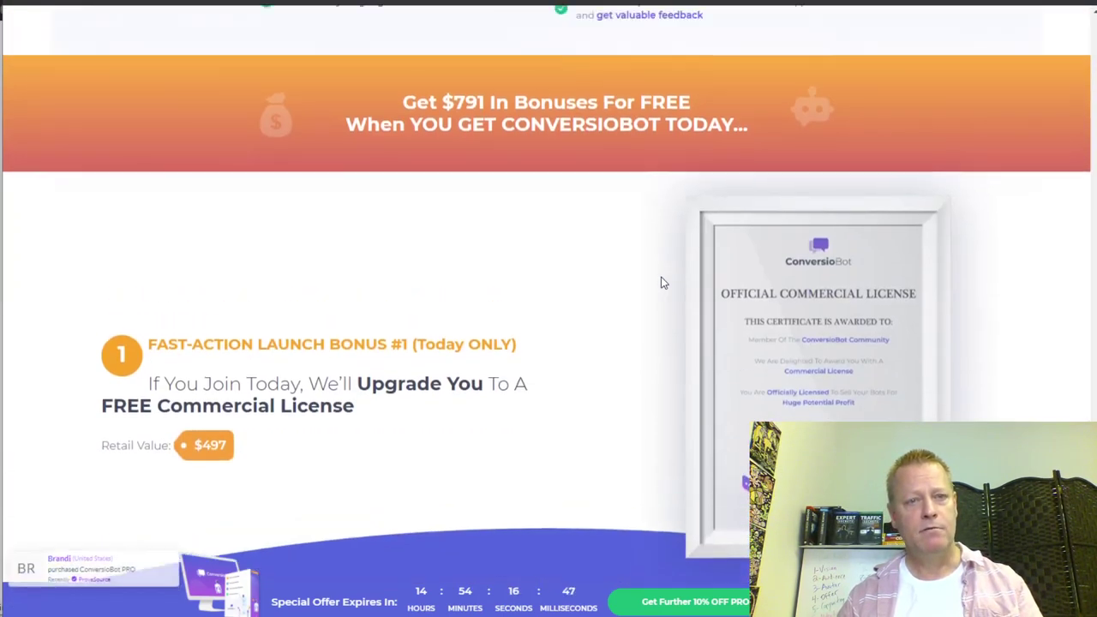
scroll(599, 304, down, 10)
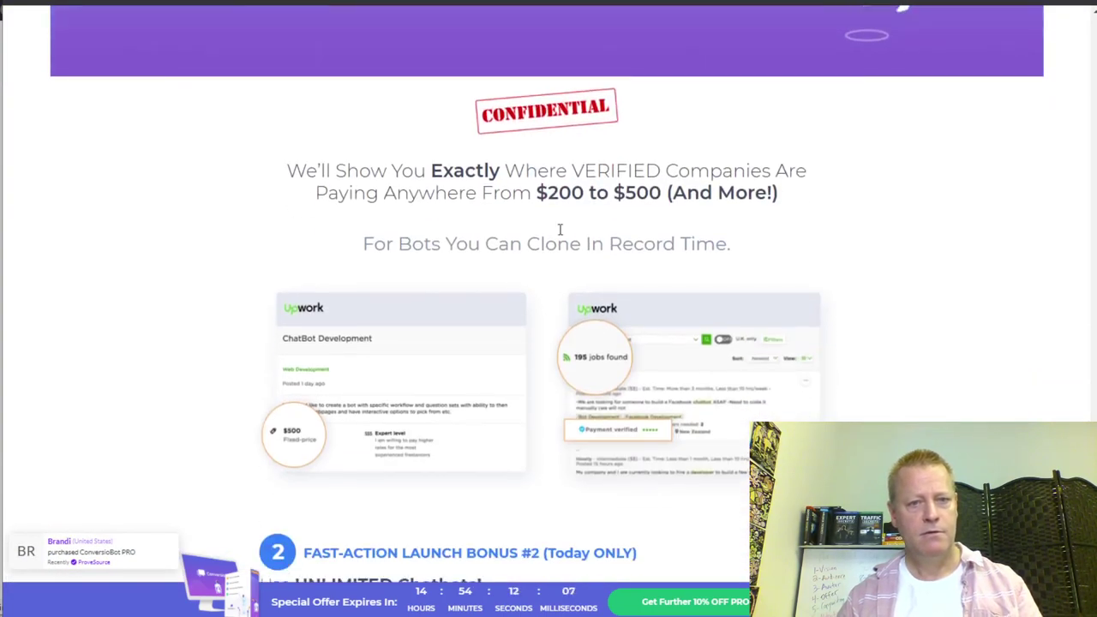
scroll(789, 211, down, 5)
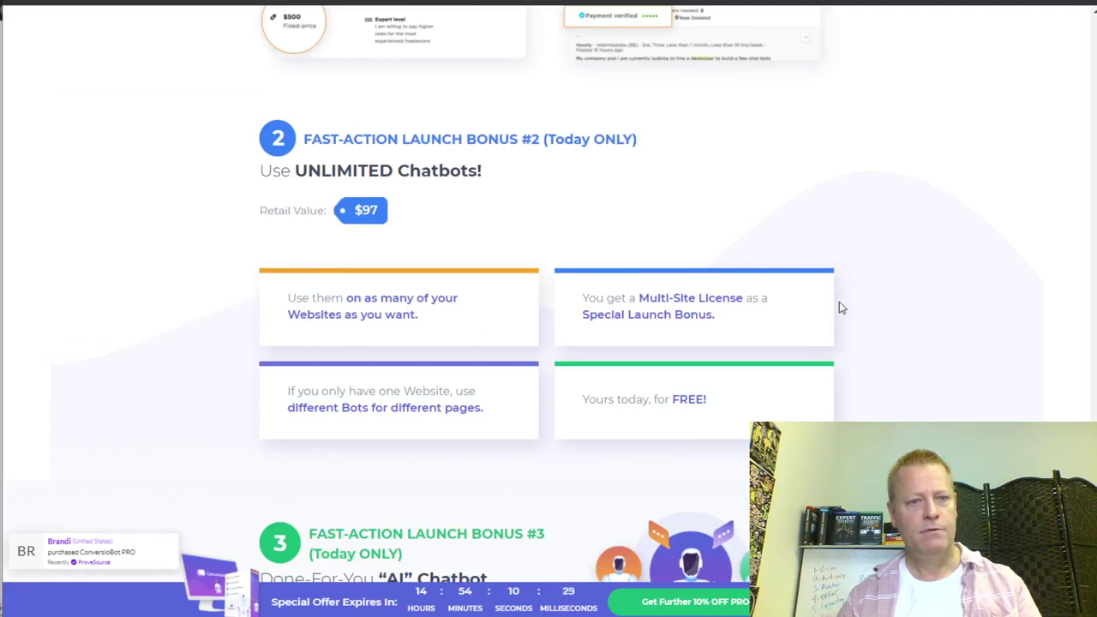
scroll(527, 249, down, 4)
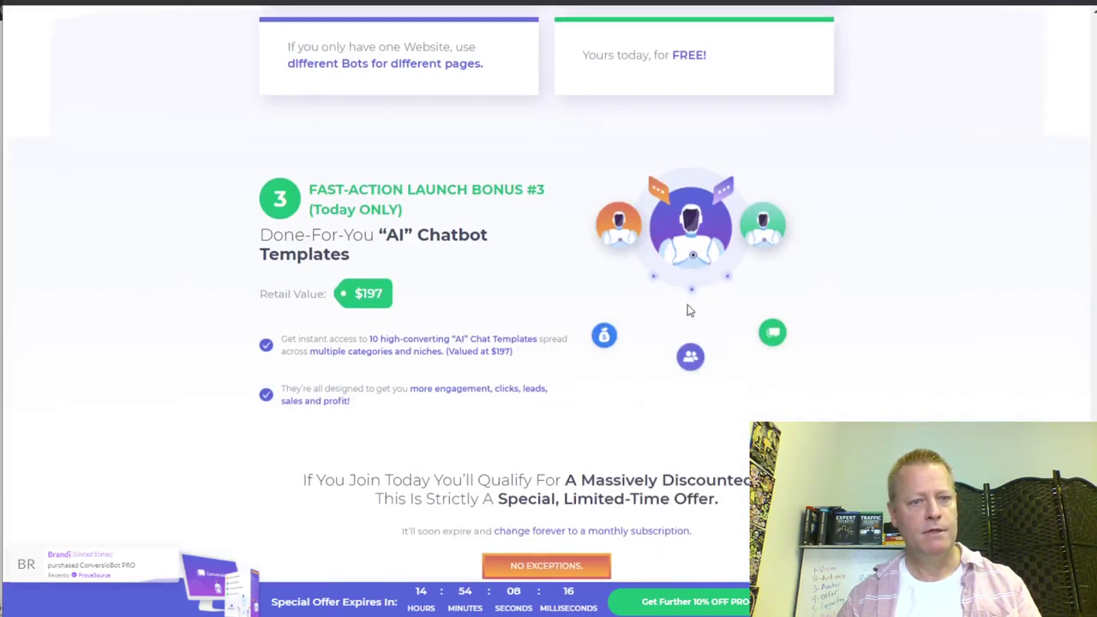
scroll(668, 325, down, 5)
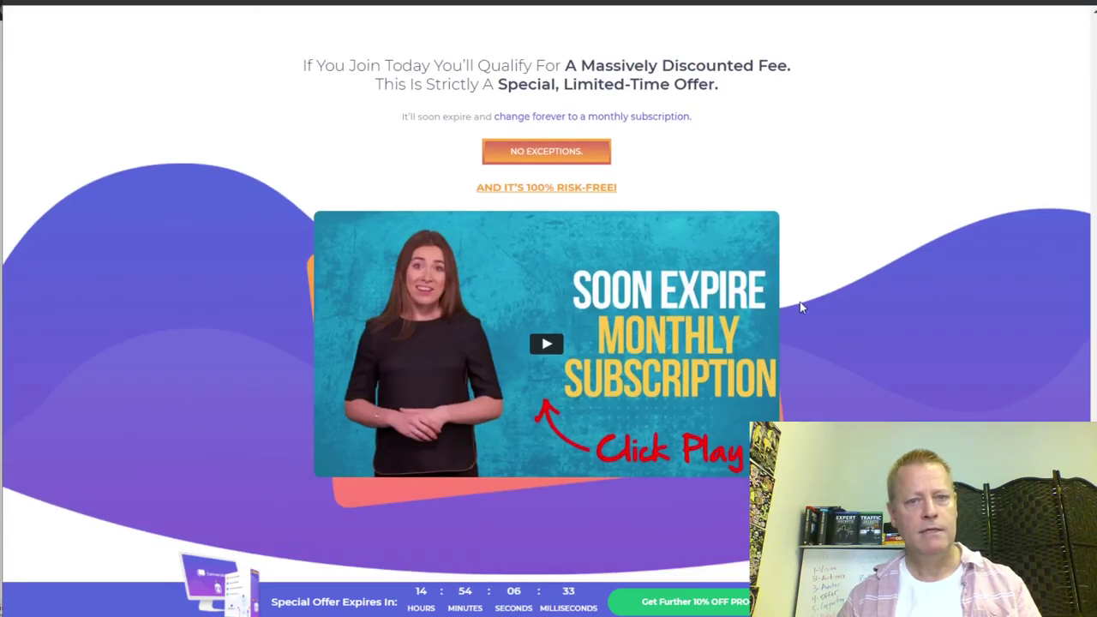
scroll(800, 301, down, 12)
- Review the LITE and PRO feature lists, their $27 and $37 one-time prices, and the coupon note
scroll(806, 301, down, 4)
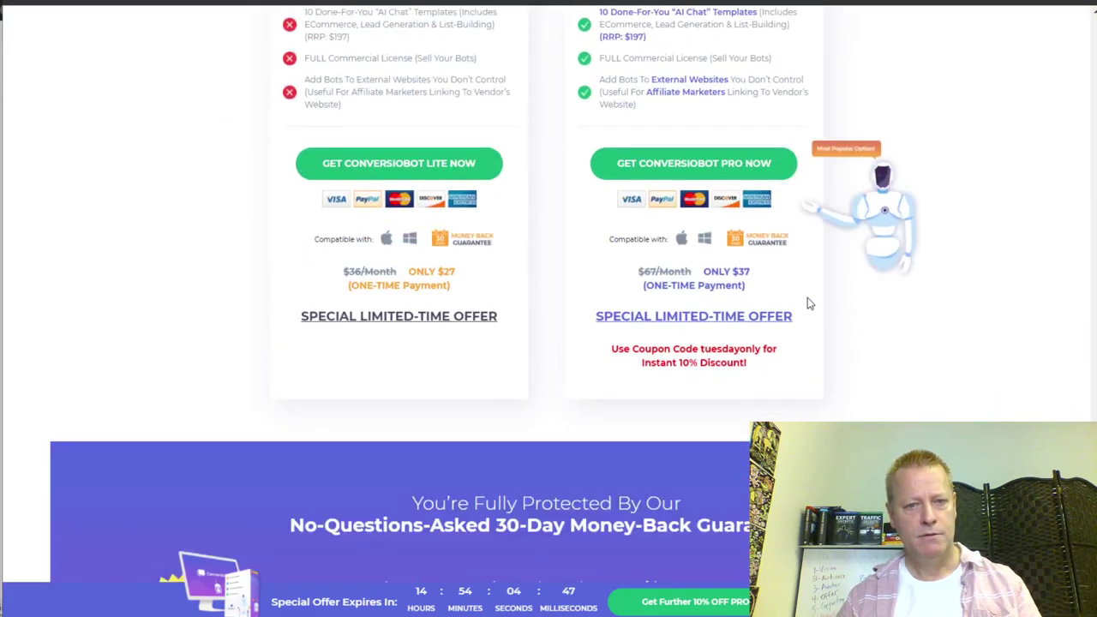
scroll(901, 395, up, 10)
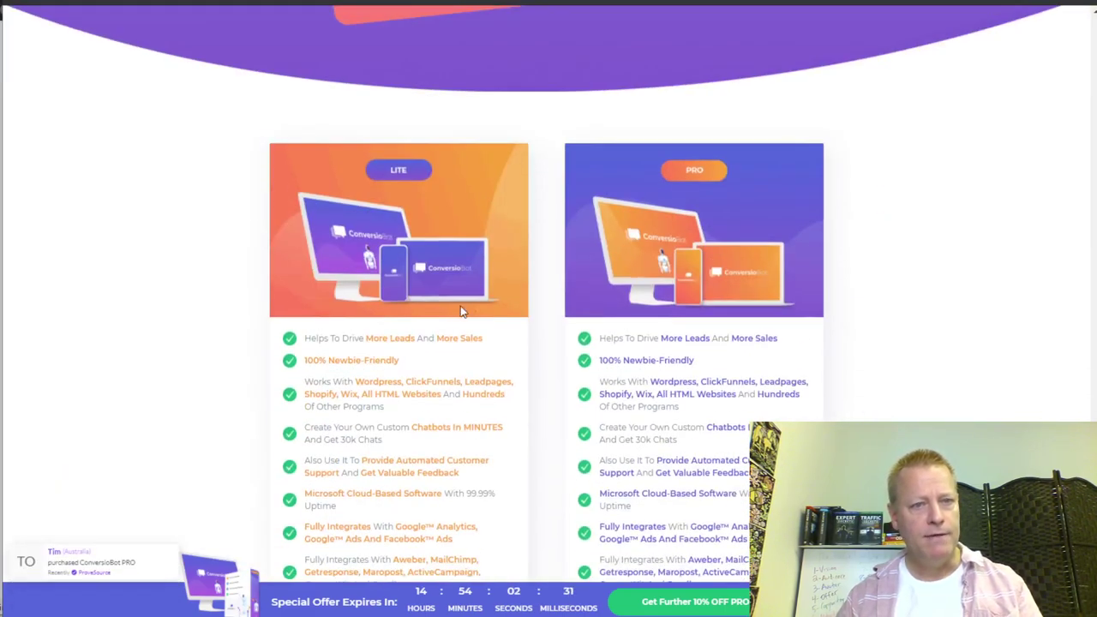
scroll(431, 391, down, 5)
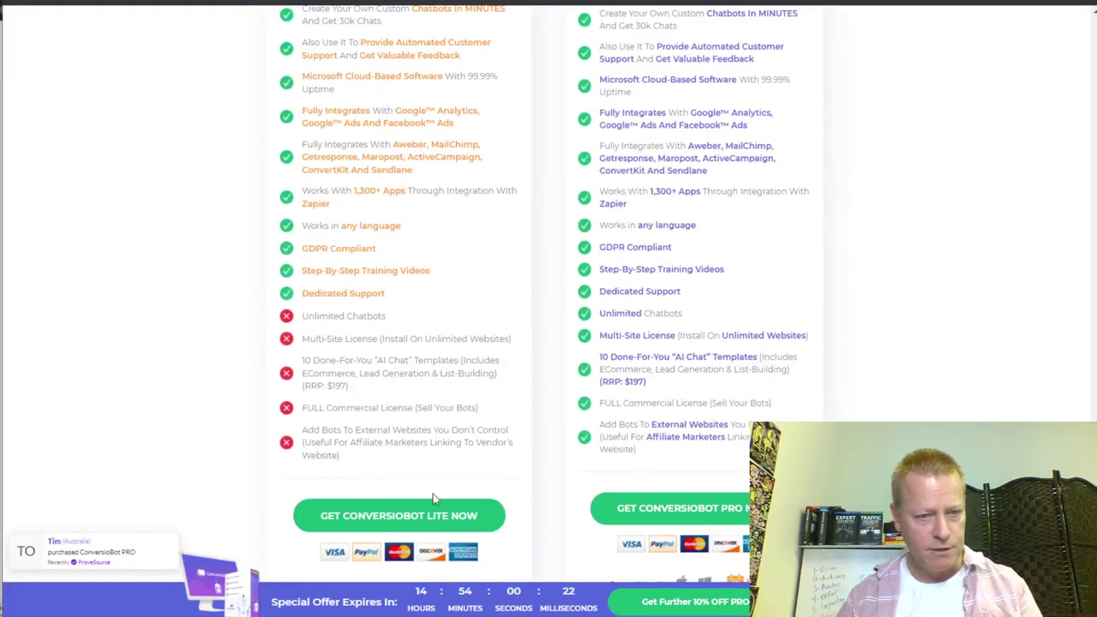
scroll(433, 496, down, 3)
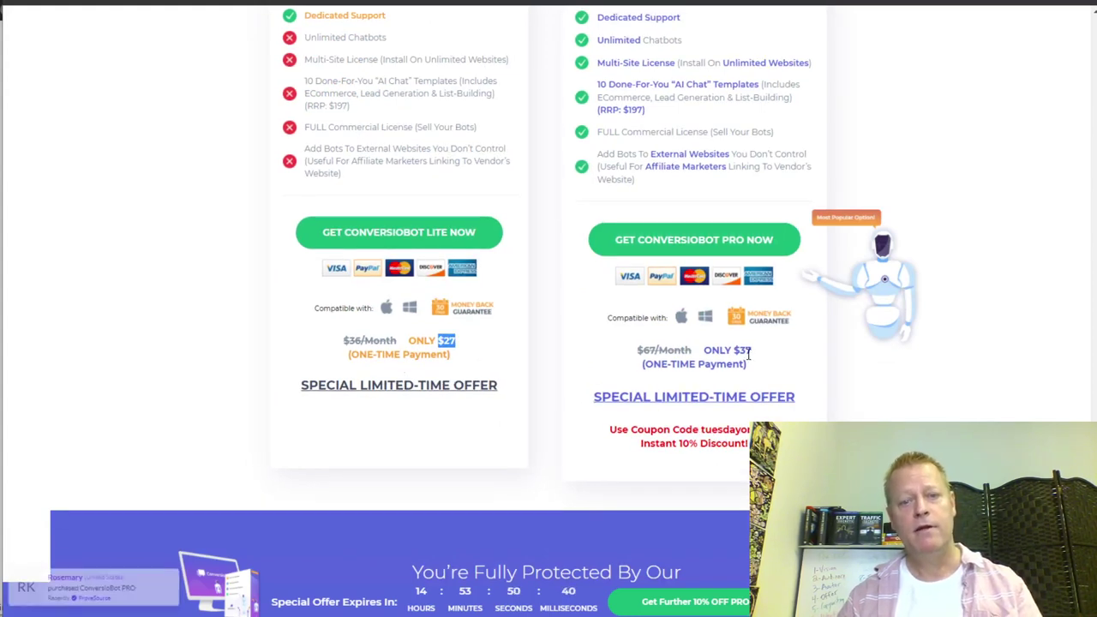
scroll(789, 395, up, 10)
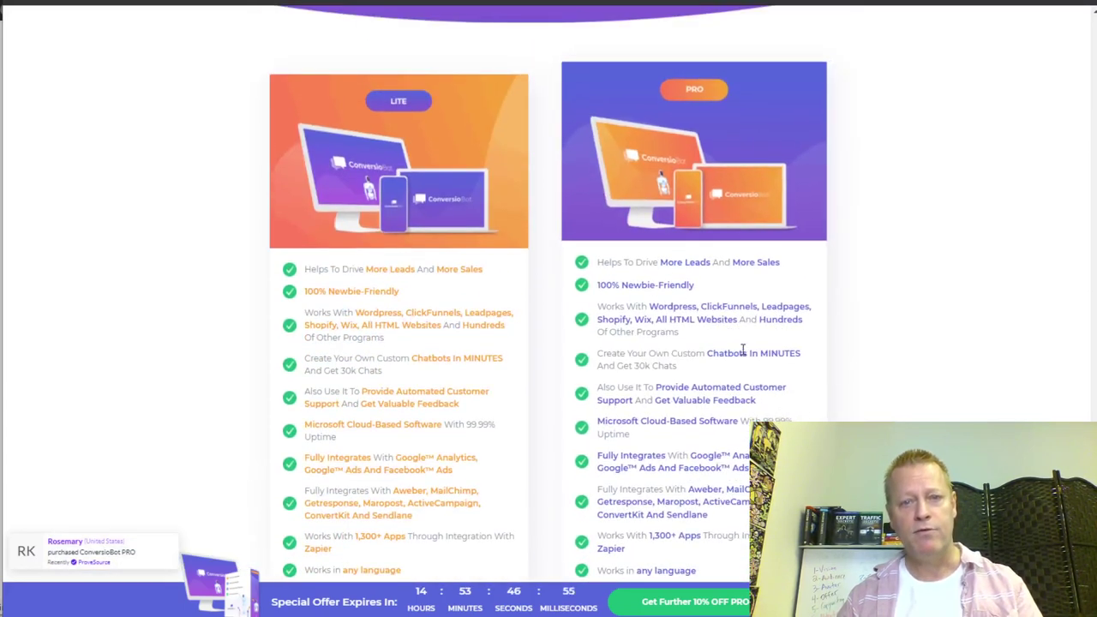
scroll(744, 358, down, 3)
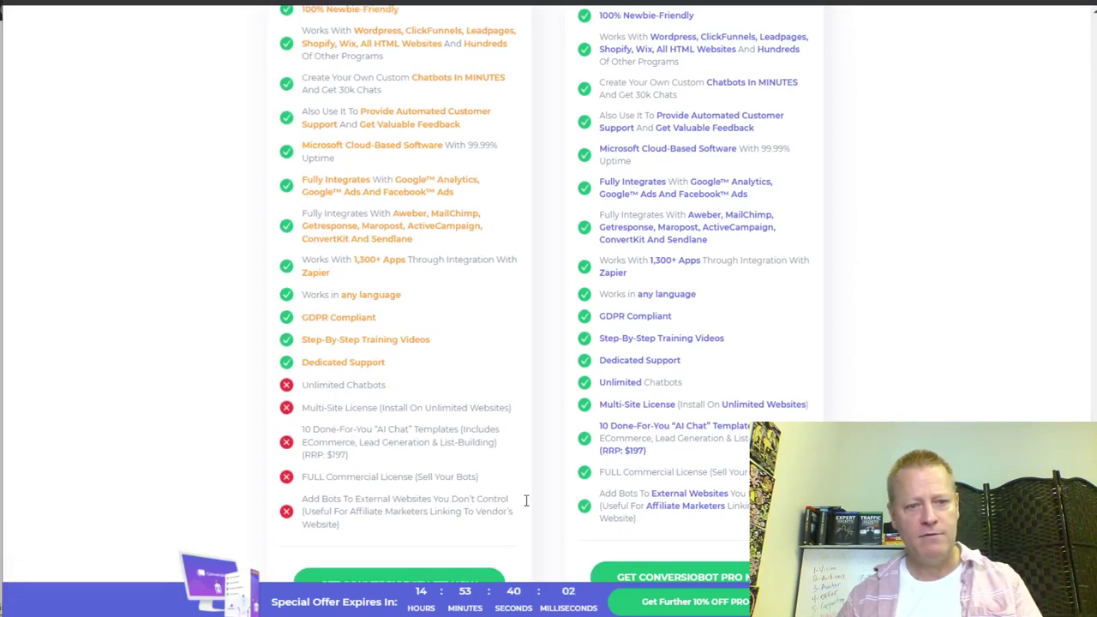
scroll(657, 480, down, 2)
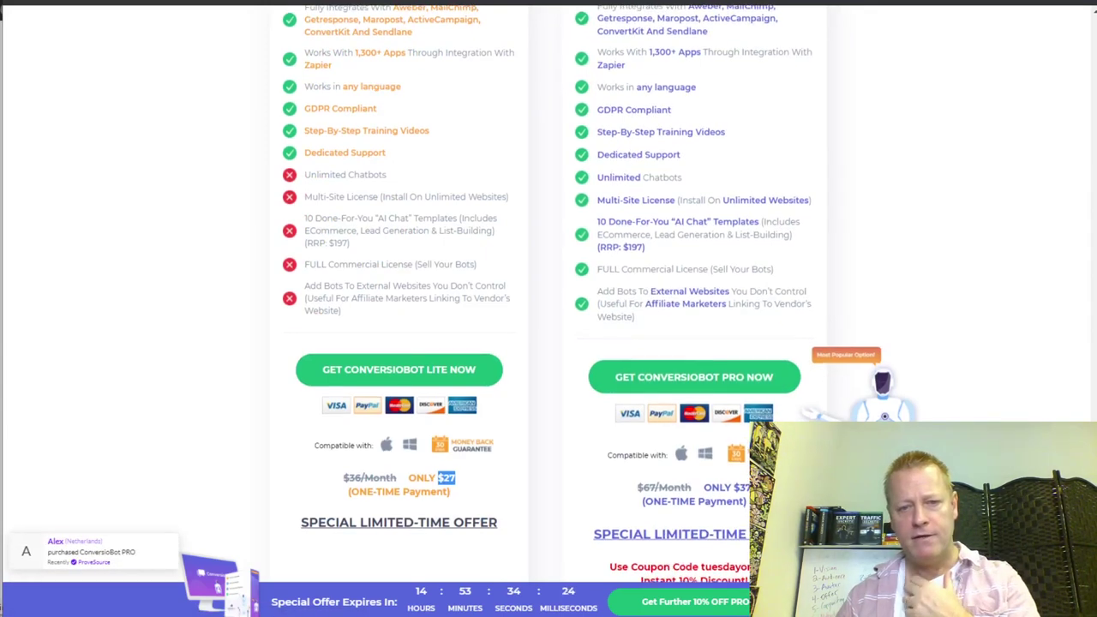
scroll(730, 359, down, 3)
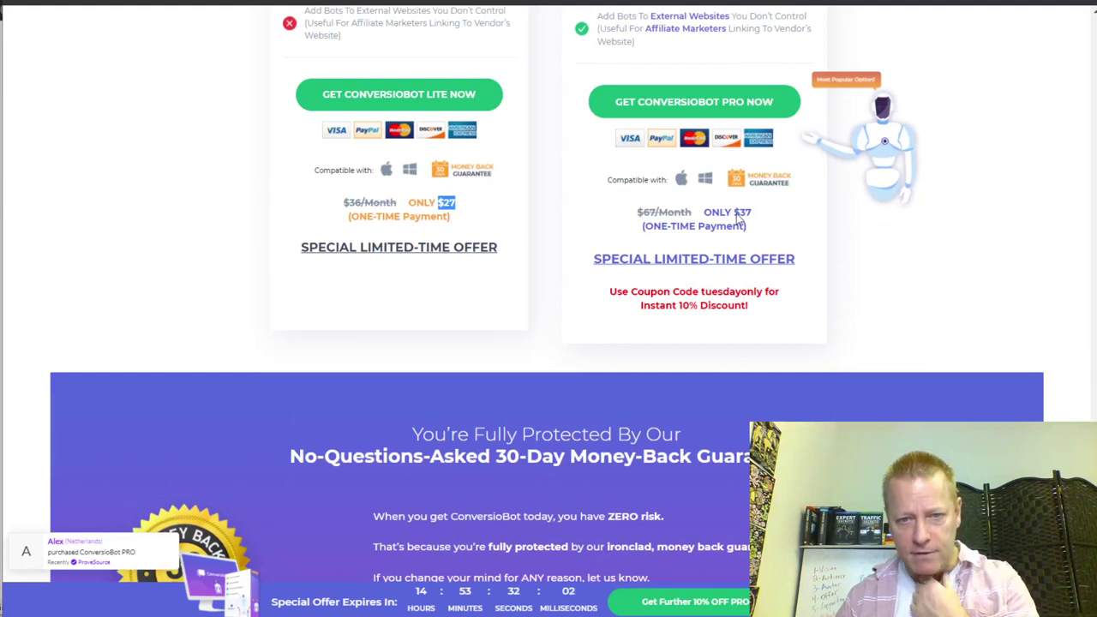
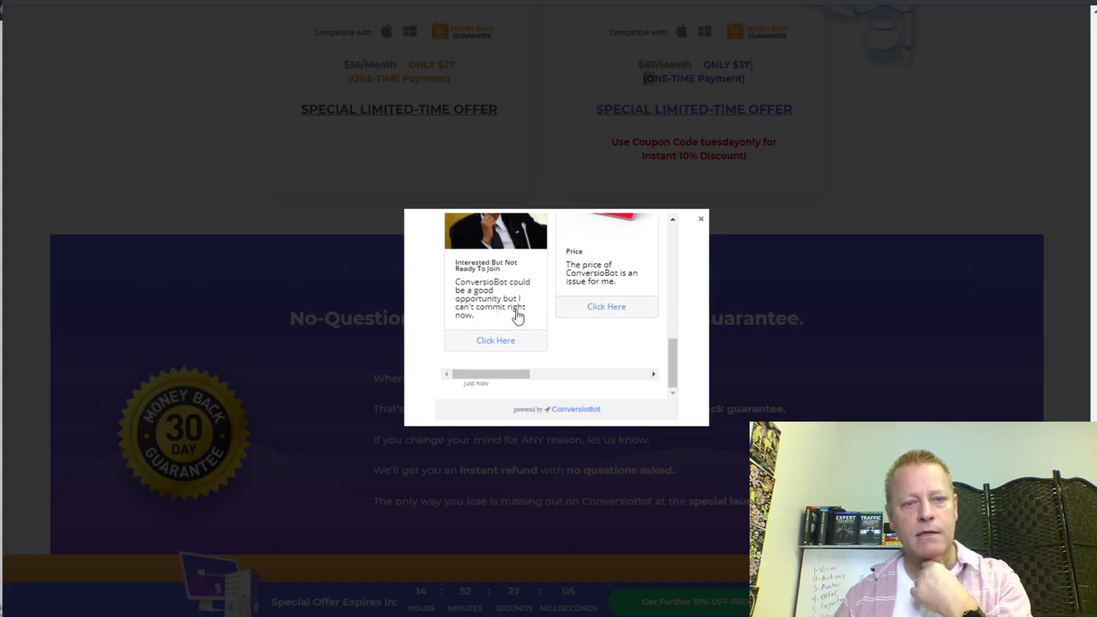
- Pick the Price objection in the chatbot and reveal the discount code
click(609, 309)
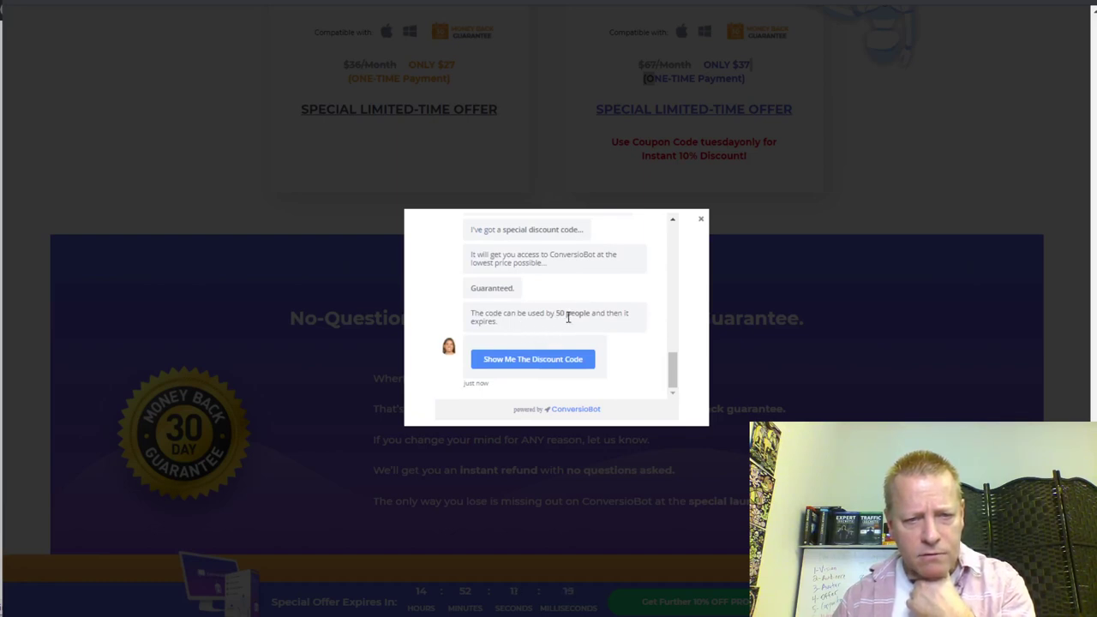
click(553, 364)
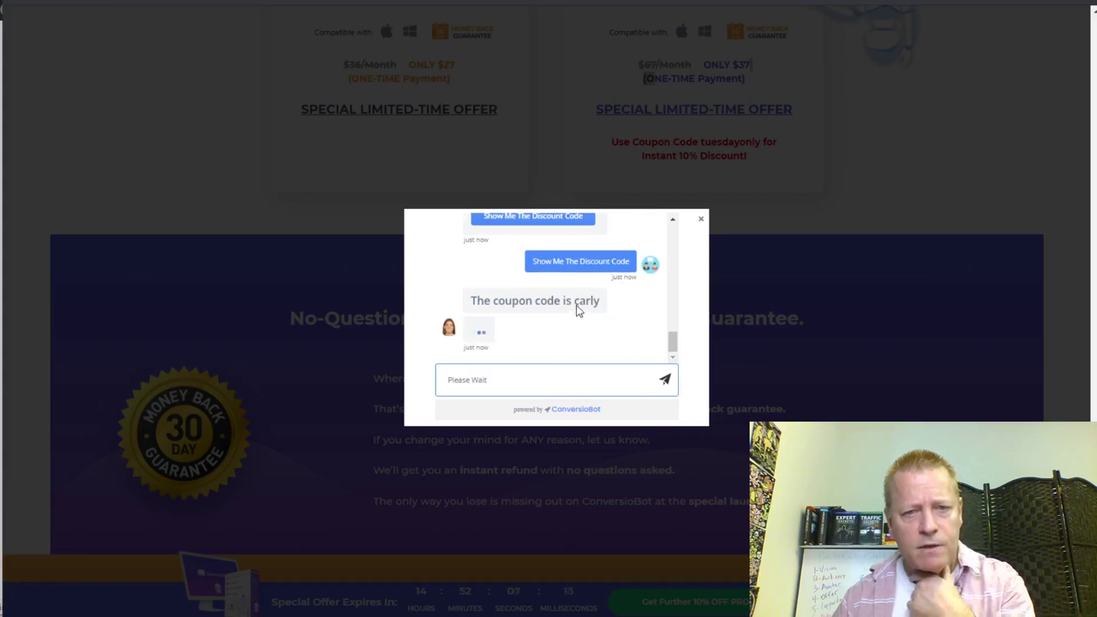
drag(584, 300, 584, 302)
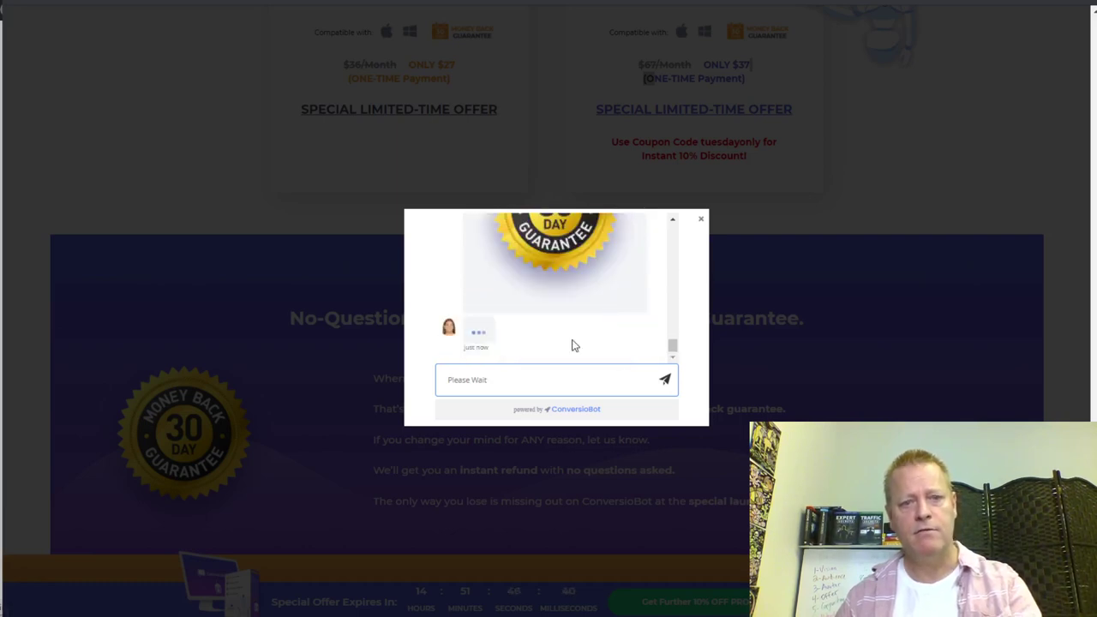
- Close the chatbot popup and scroll up to the Lite/Pro Get ConversioBot buttons
scroll(565, 339, up, 2)
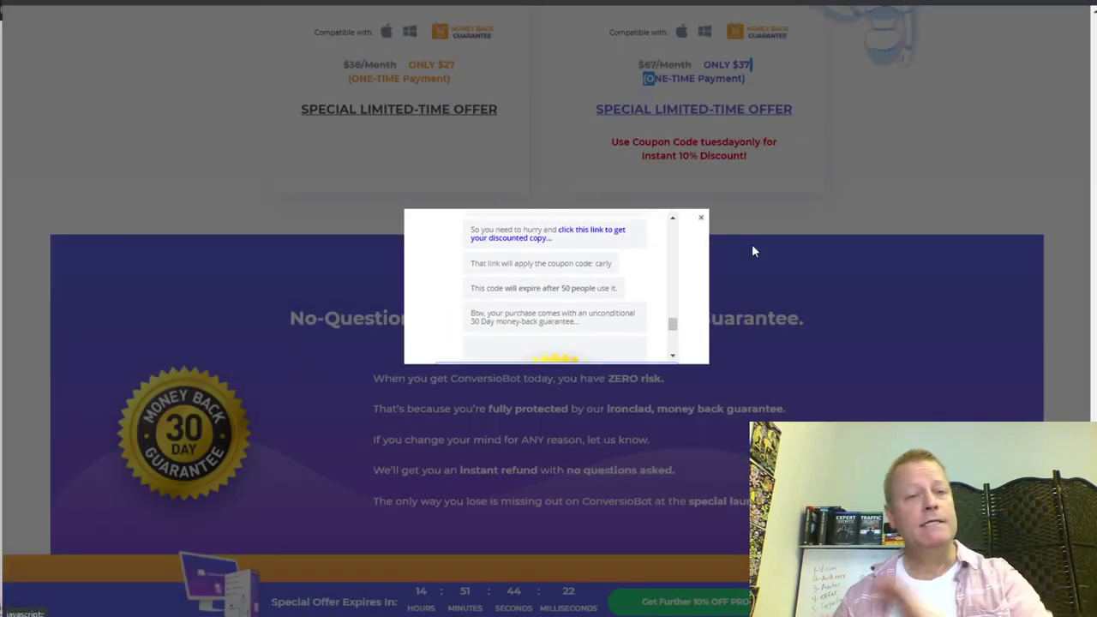
click(750, 224)
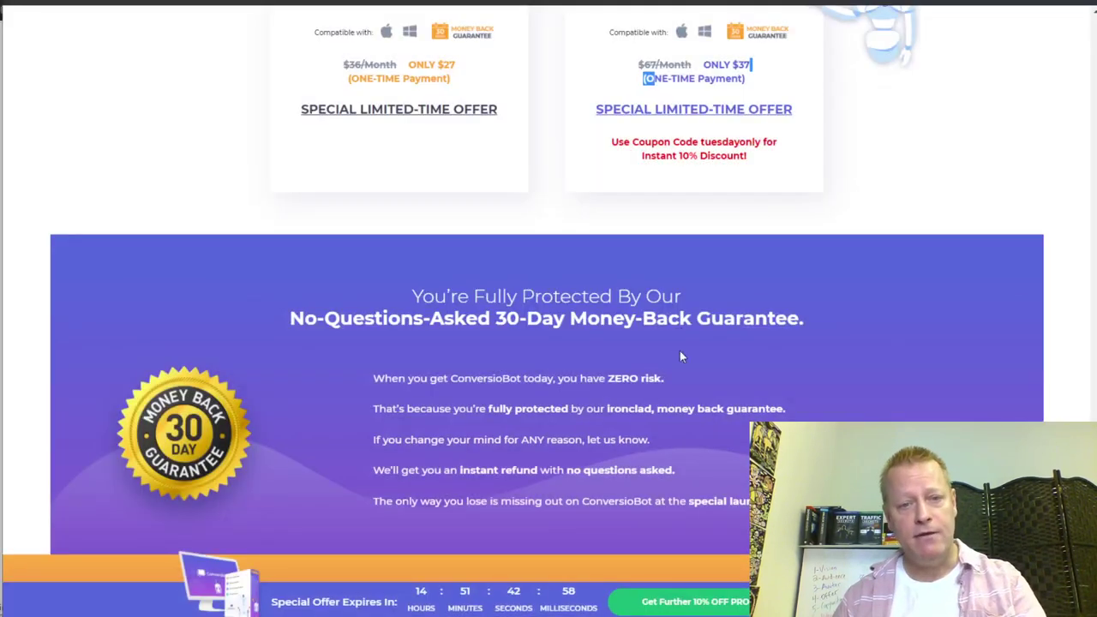
scroll(683, 244, up, 3)
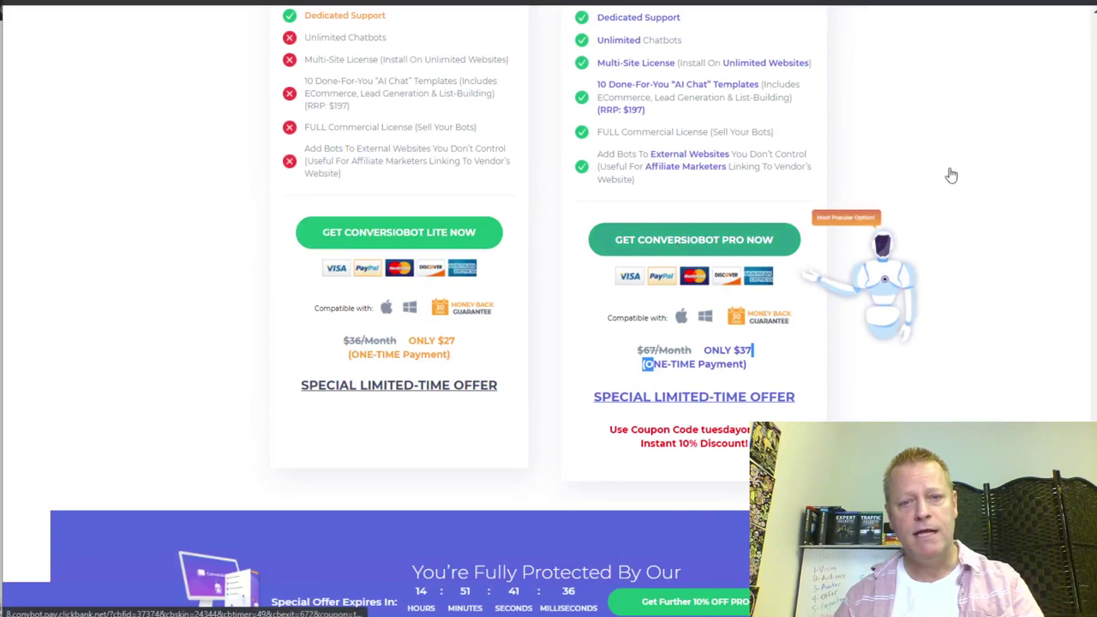
- Start the ConversioBot PRO checkout and review the 52.42 CAD price and tuesdayonly coupon
click(696, 256)
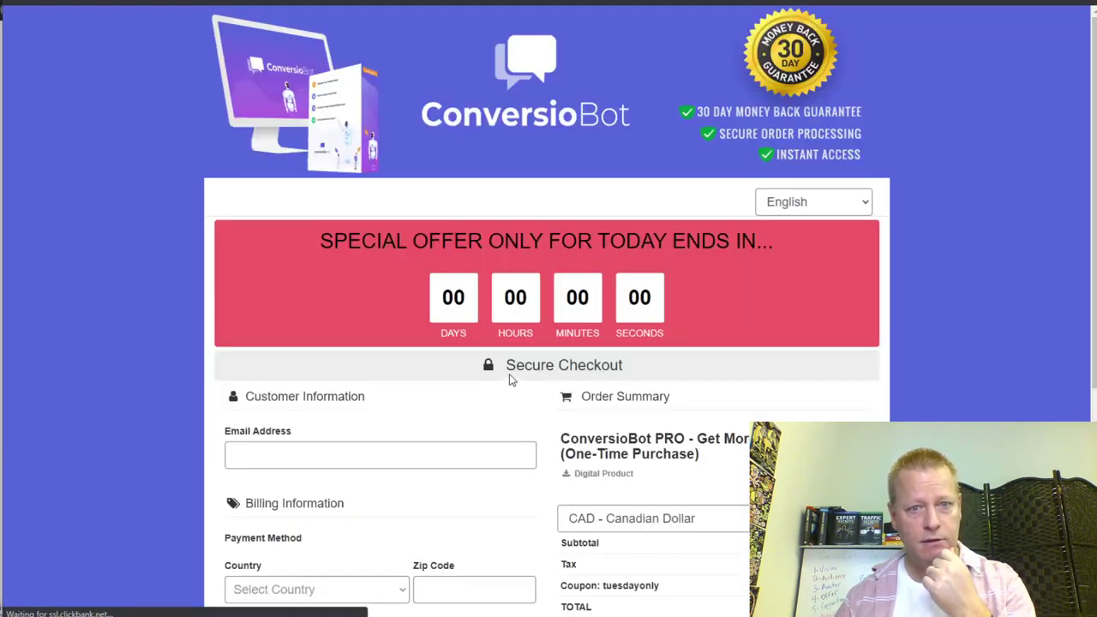
scroll(480, 403, down, 3)
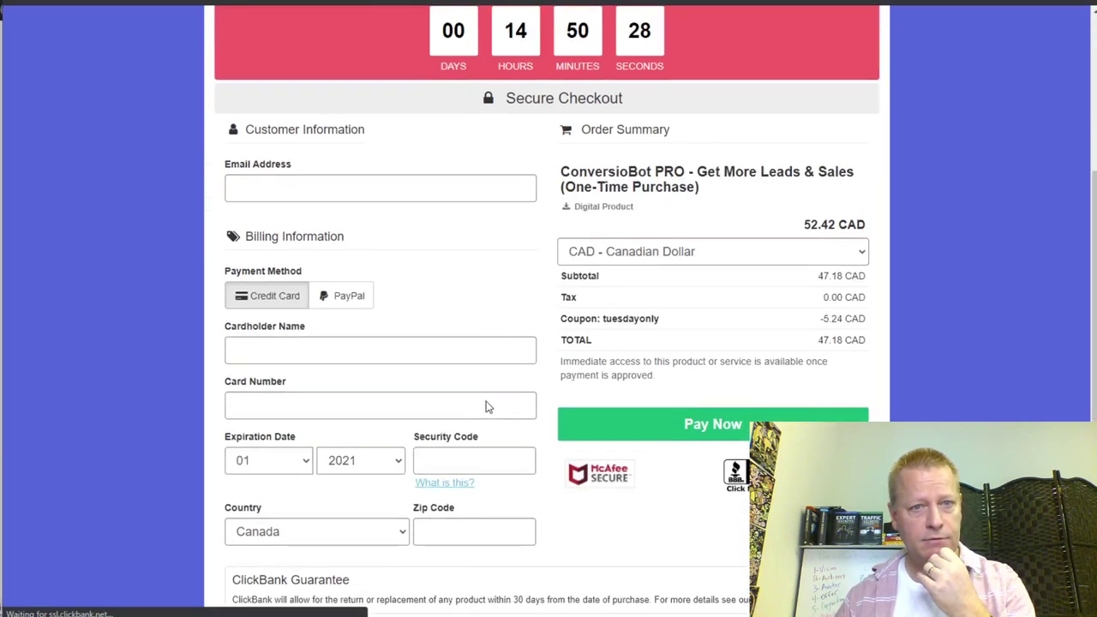
scroll(454, 205, down, 2)
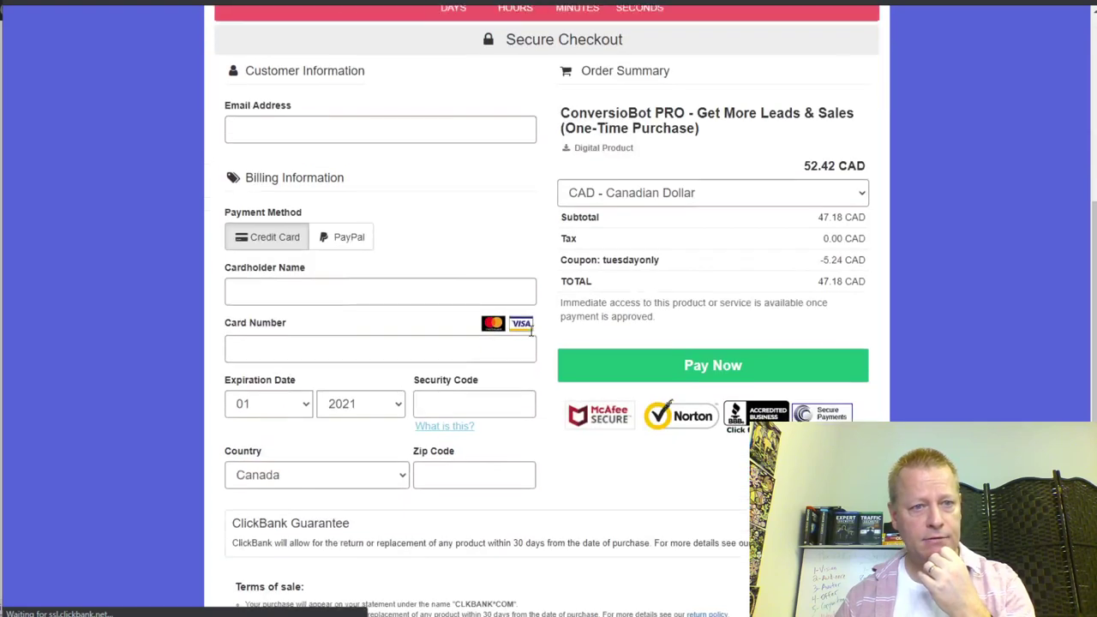
scroll(566, 244, down, 1)
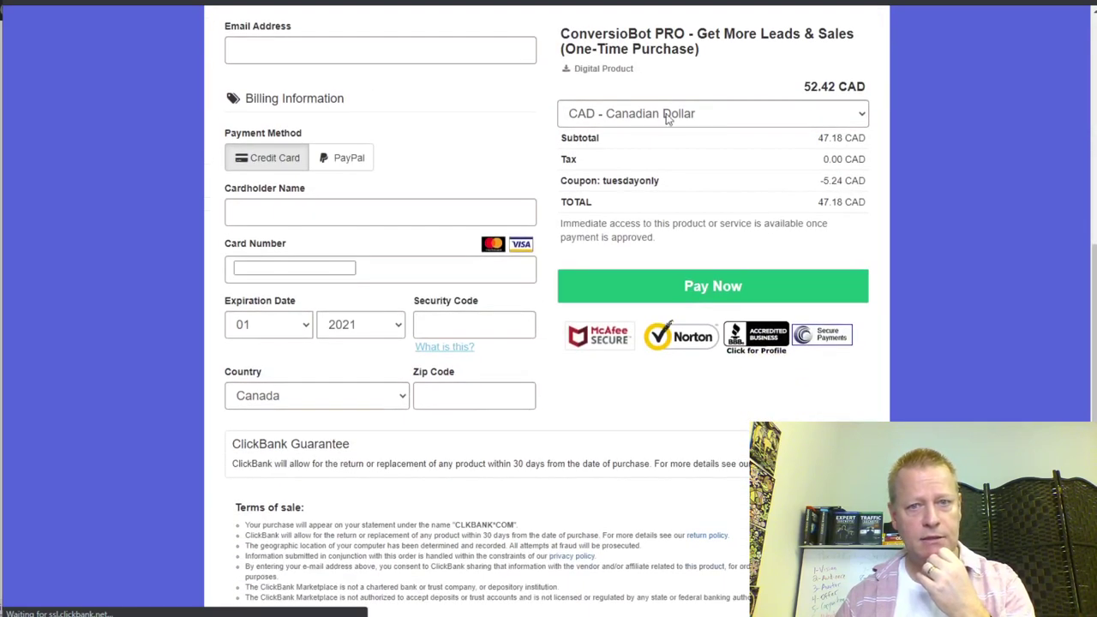
double_click(808, 88)
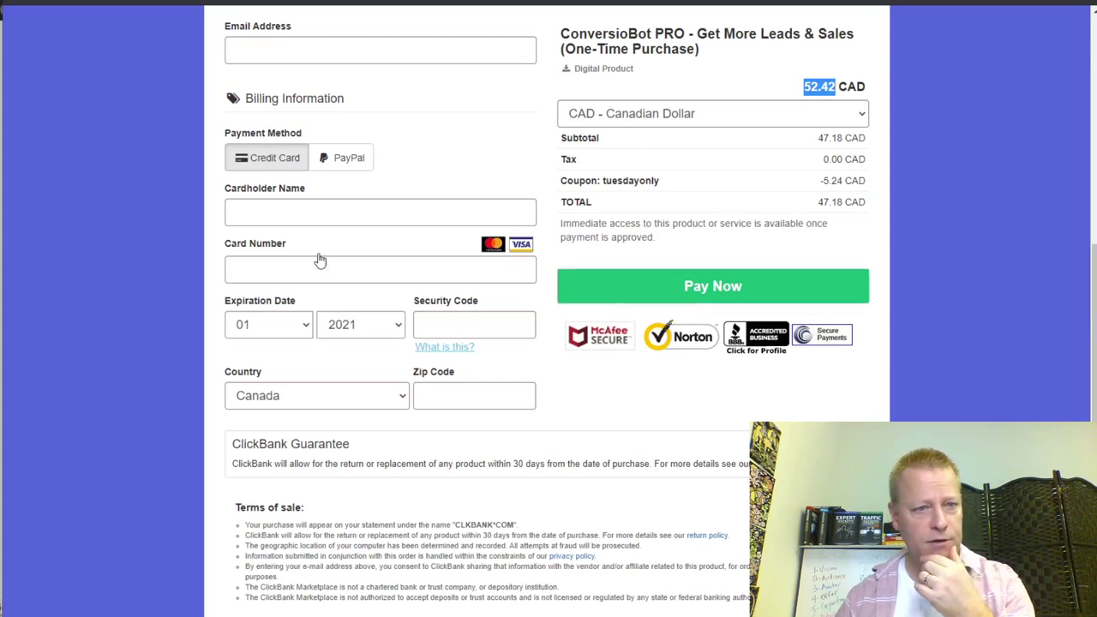
double_click(614, 188)
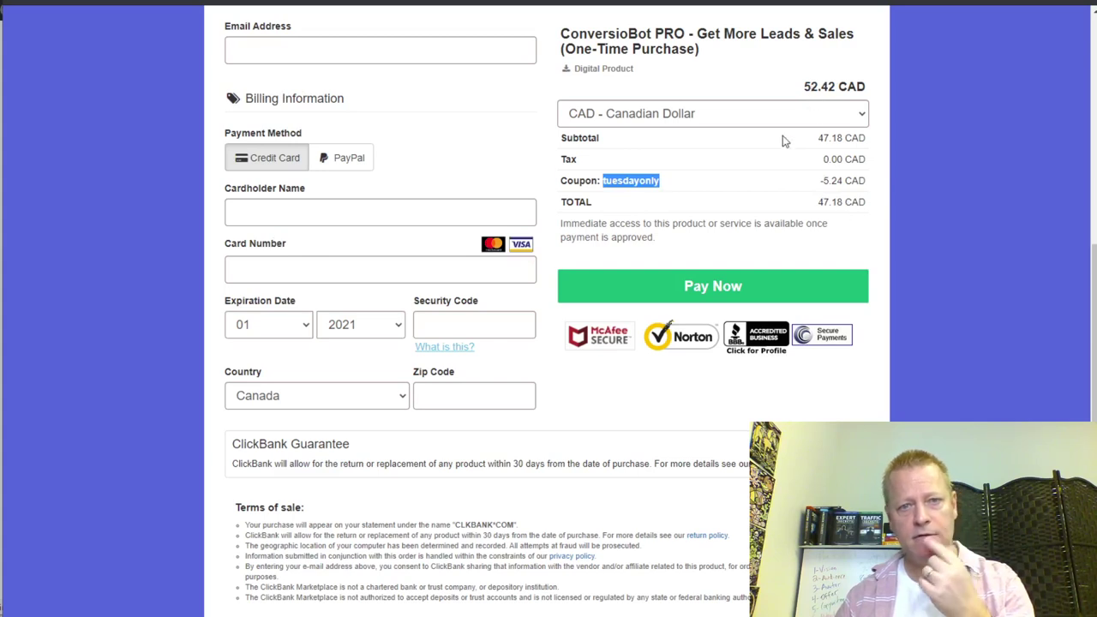
- Switch the order currency to USD - US Dollar, showing $33.30 after the coupon
click(744, 115)
click(651, 163)
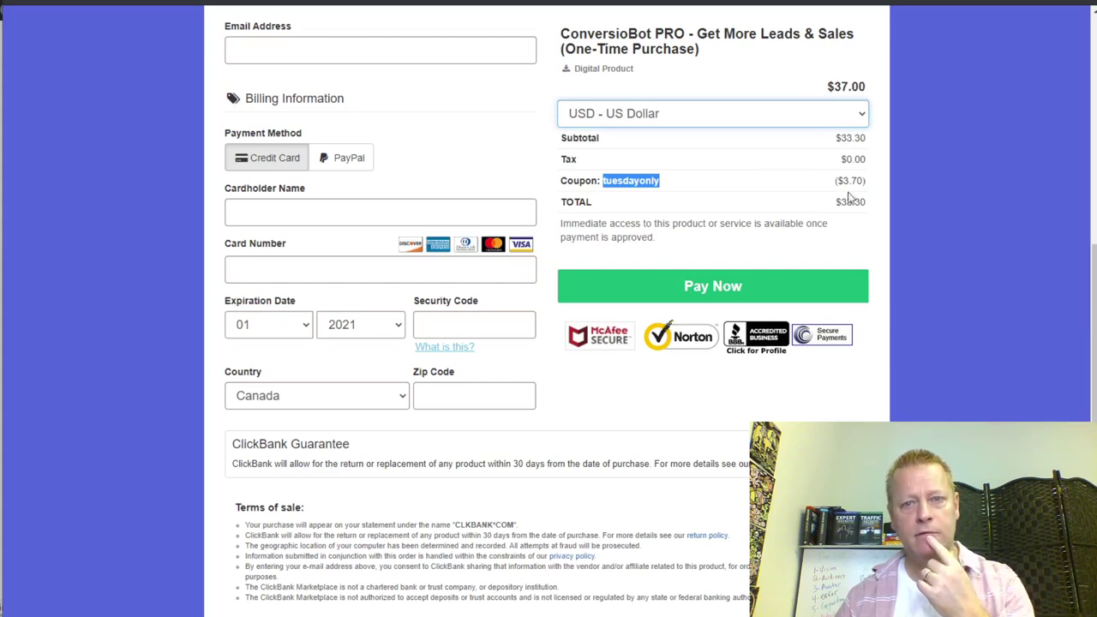
click(627, 181)
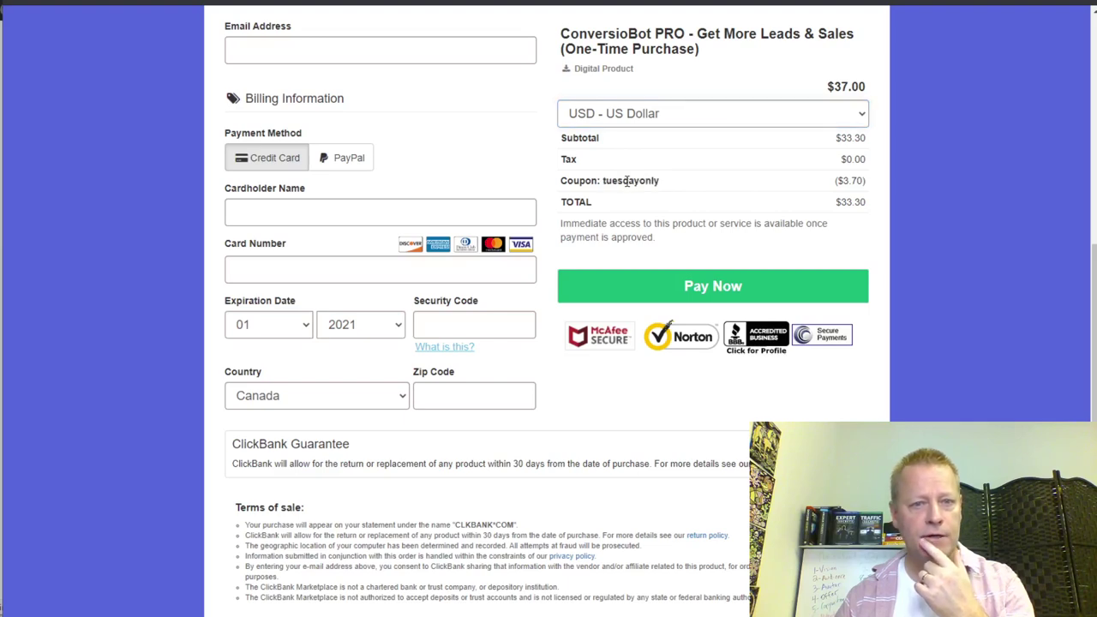
scroll(705, 400, up, 3)
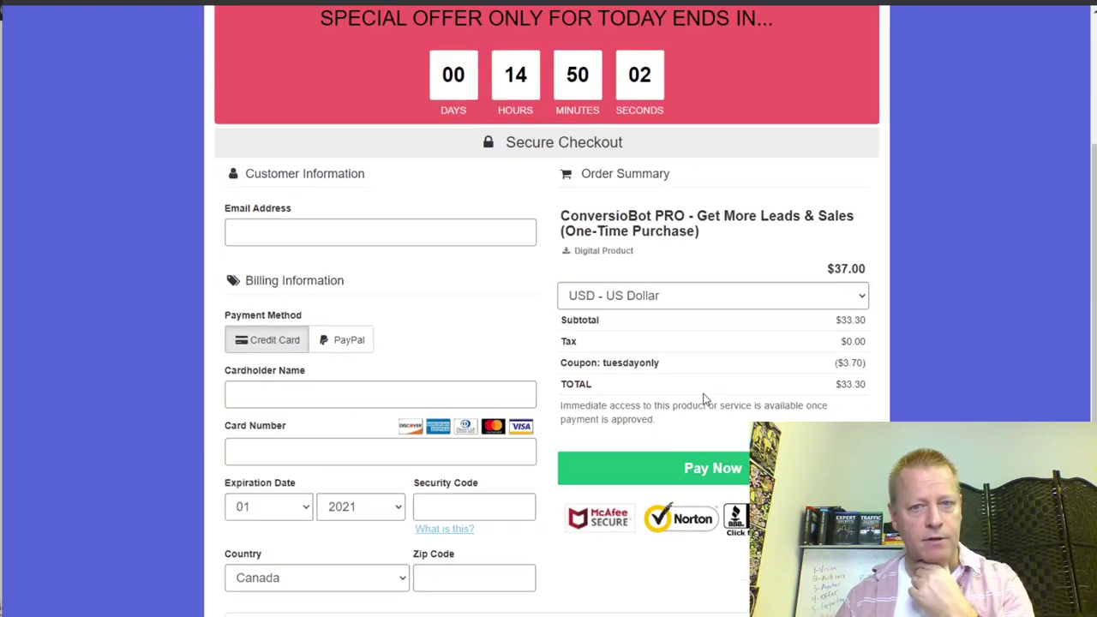
scroll(703, 393, down, 2)
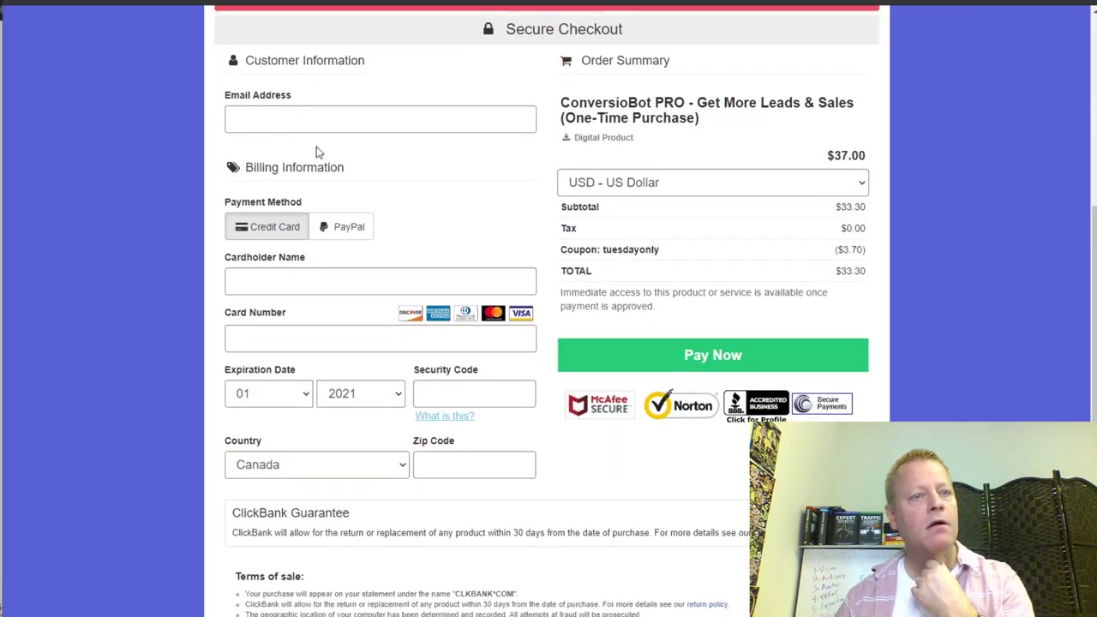
scroll(642, 354, down, 1)
scroll(642, 355, down, 1)
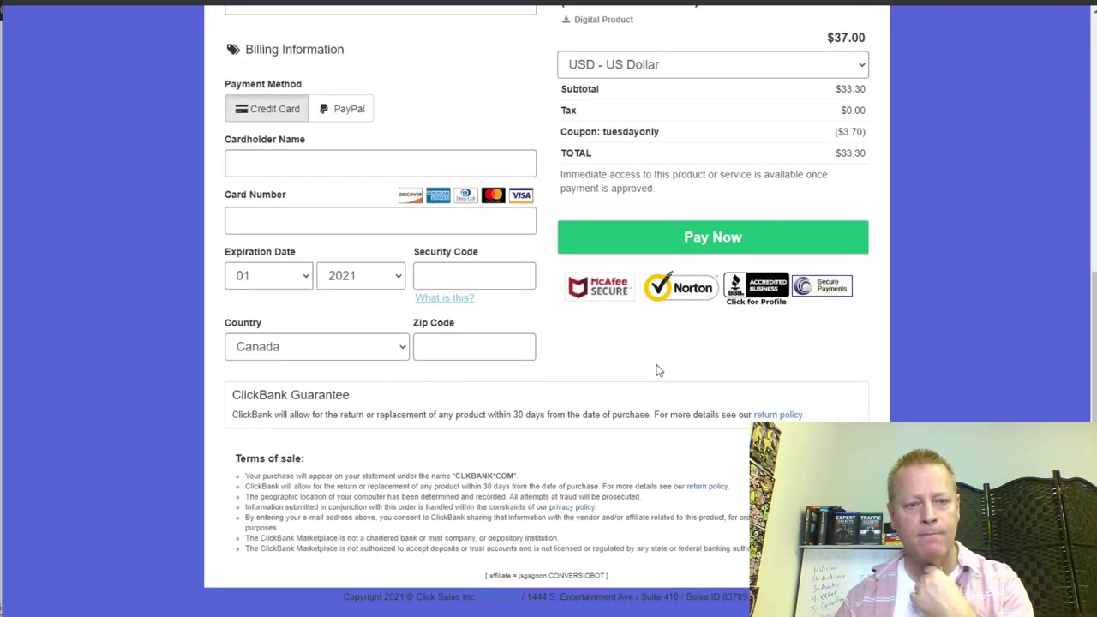
scroll(659, 369, up, 3)
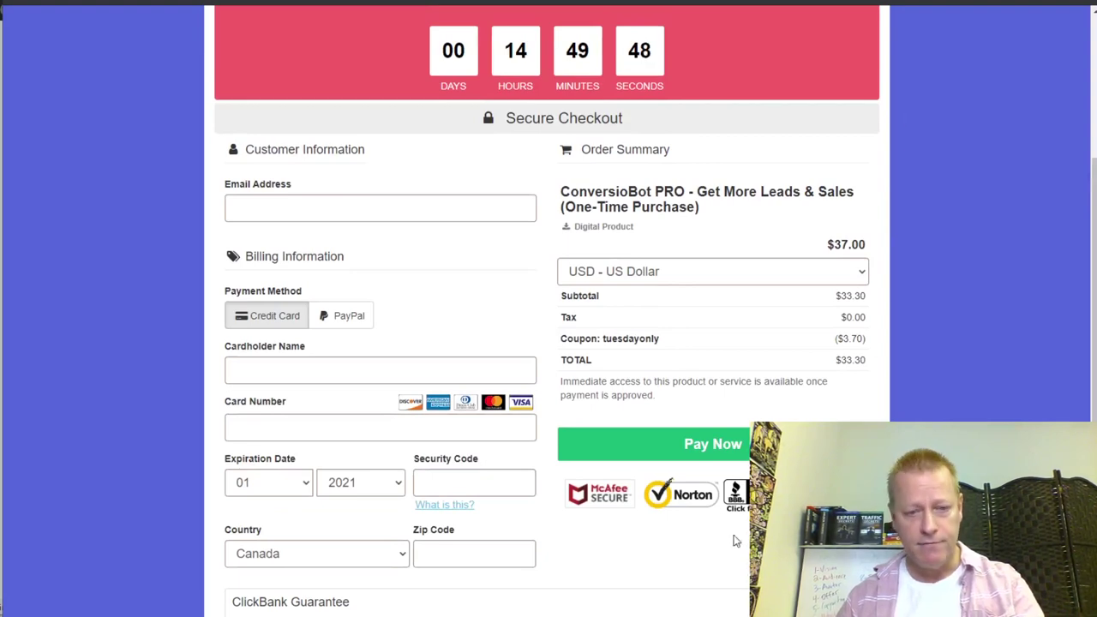
mouse_move(418, 616)
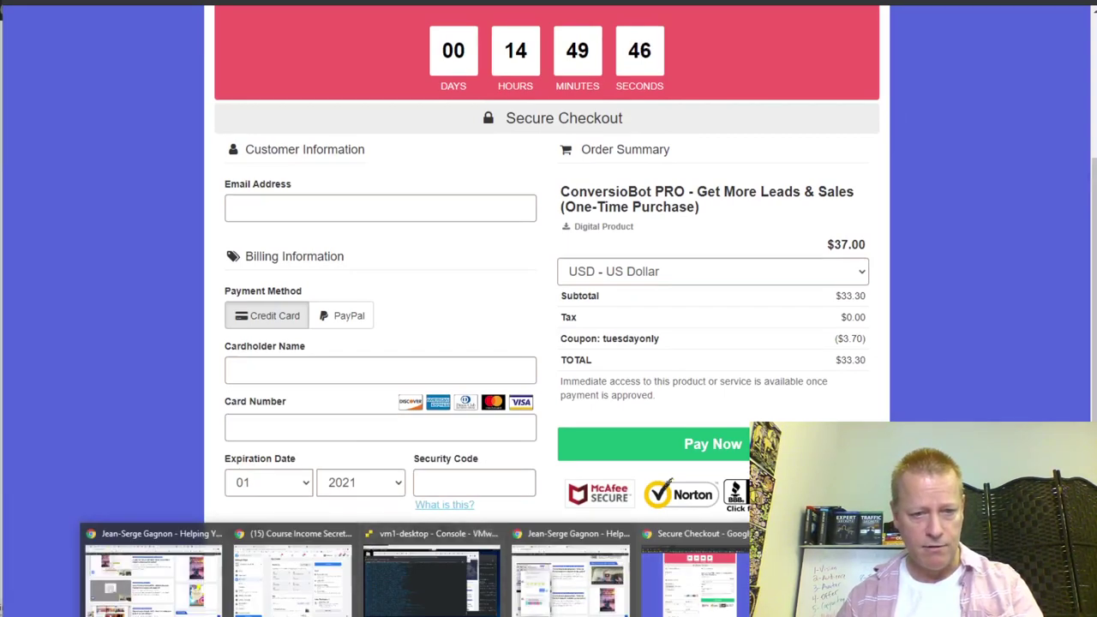
- Switch to the ConversioBot tab and browse the account Dashboard
click(588, 591)
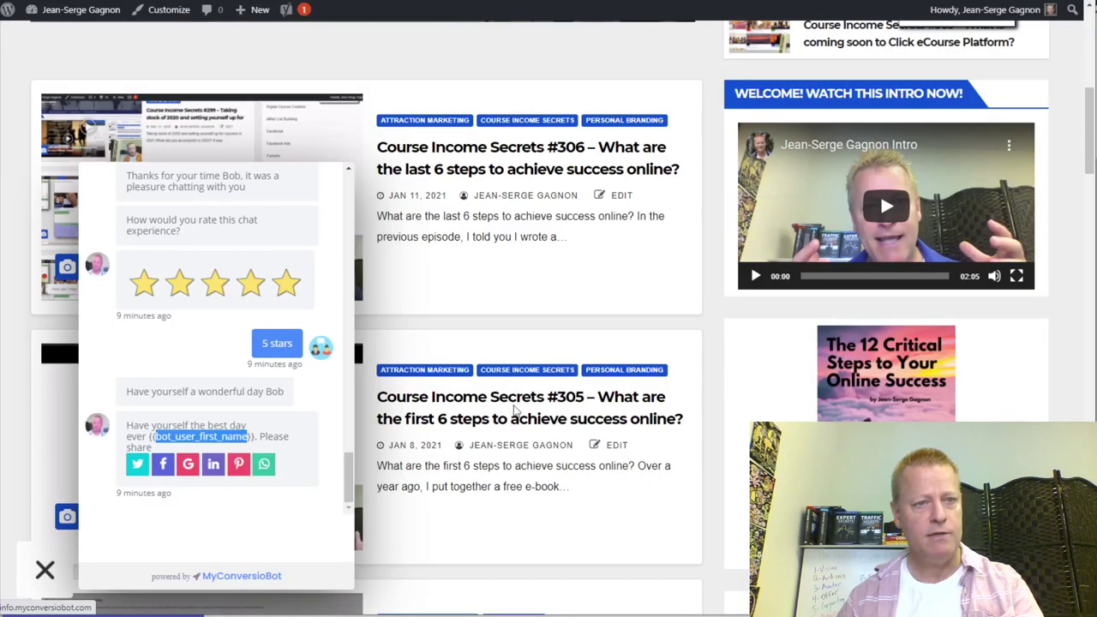
key(alt+Tab)
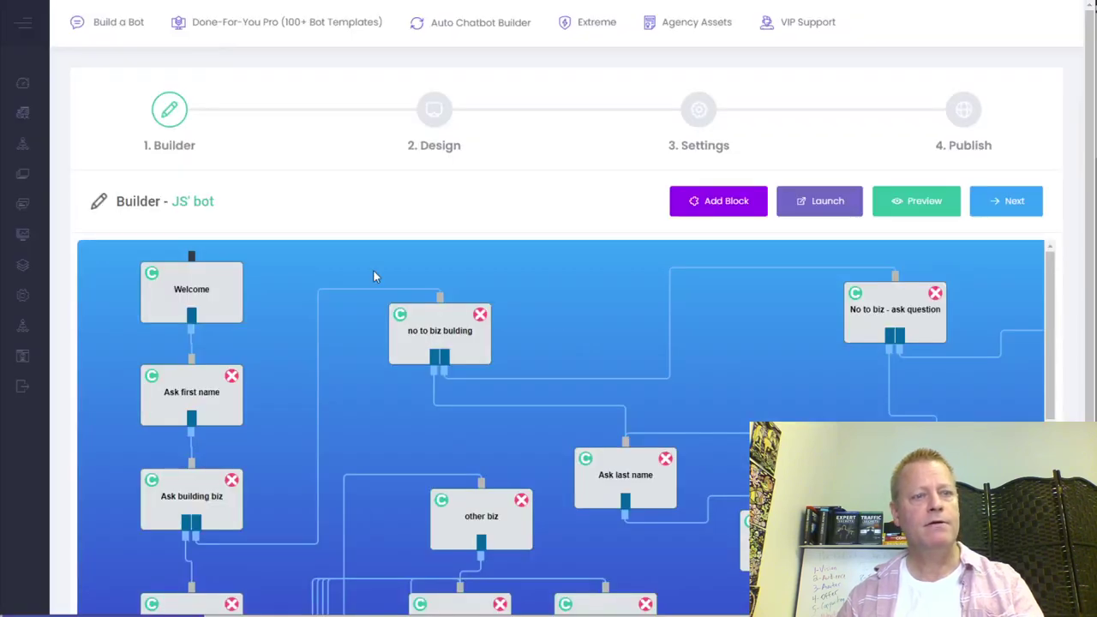
mouse_move(23, 68)
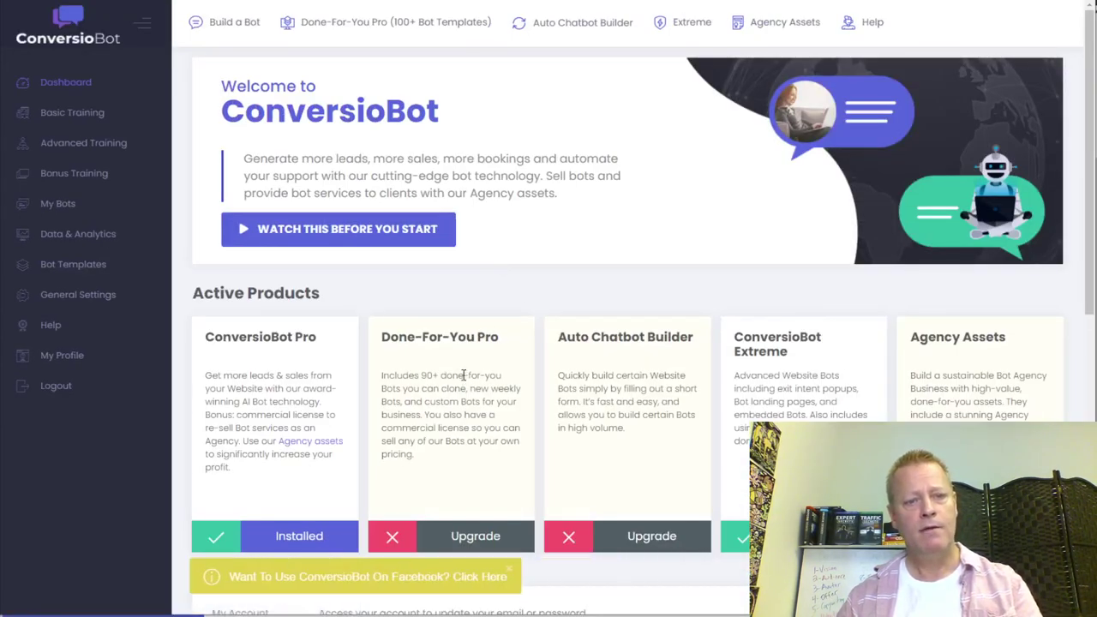
scroll(461, 377, down, 3)
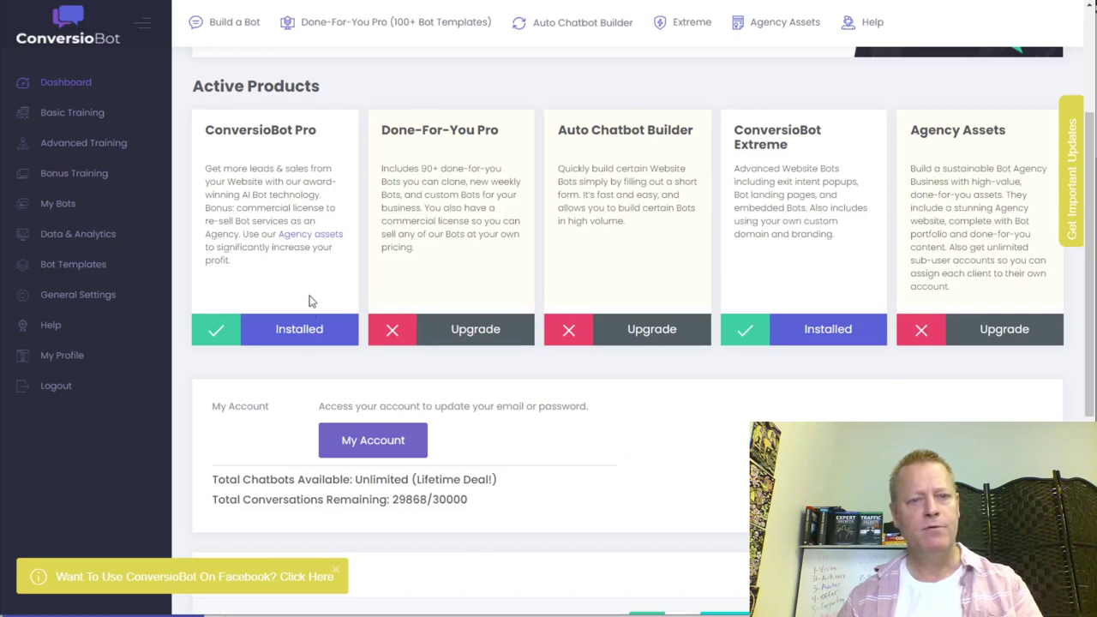
scroll(354, 297, down, 3)
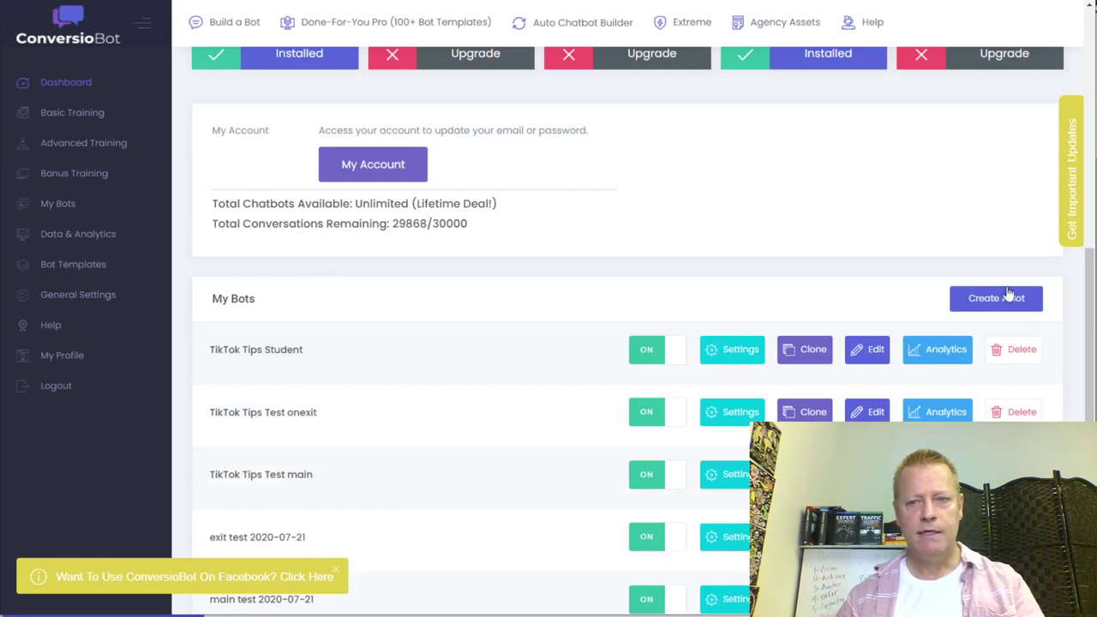
scroll(892, 311, down, 1)
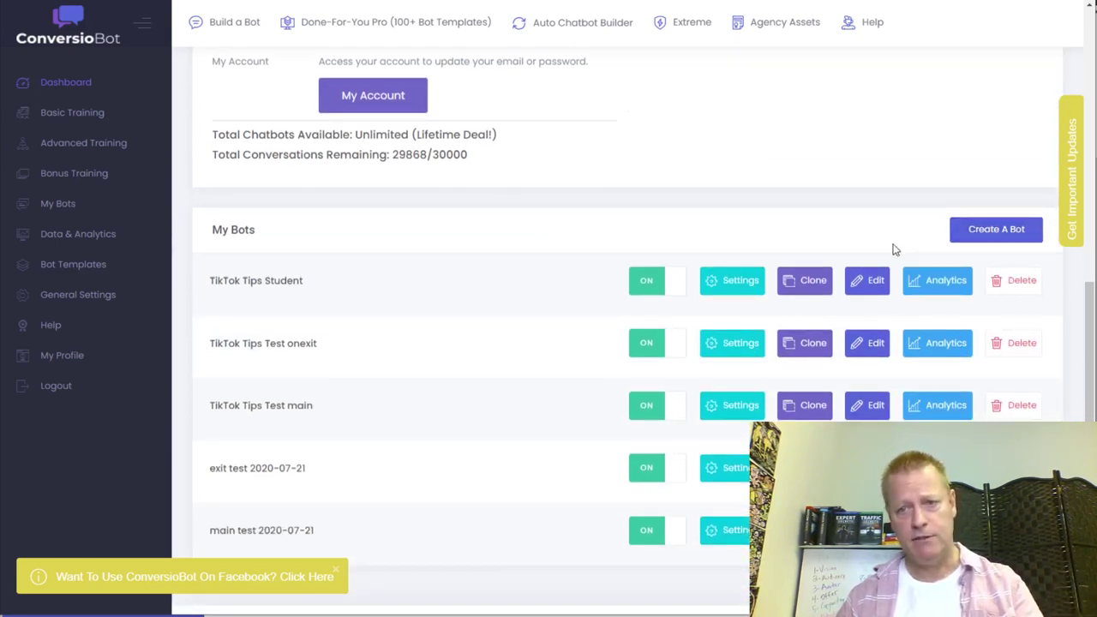
- Open the Create A Bot form, then close it without creating a bot
click(986, 229)
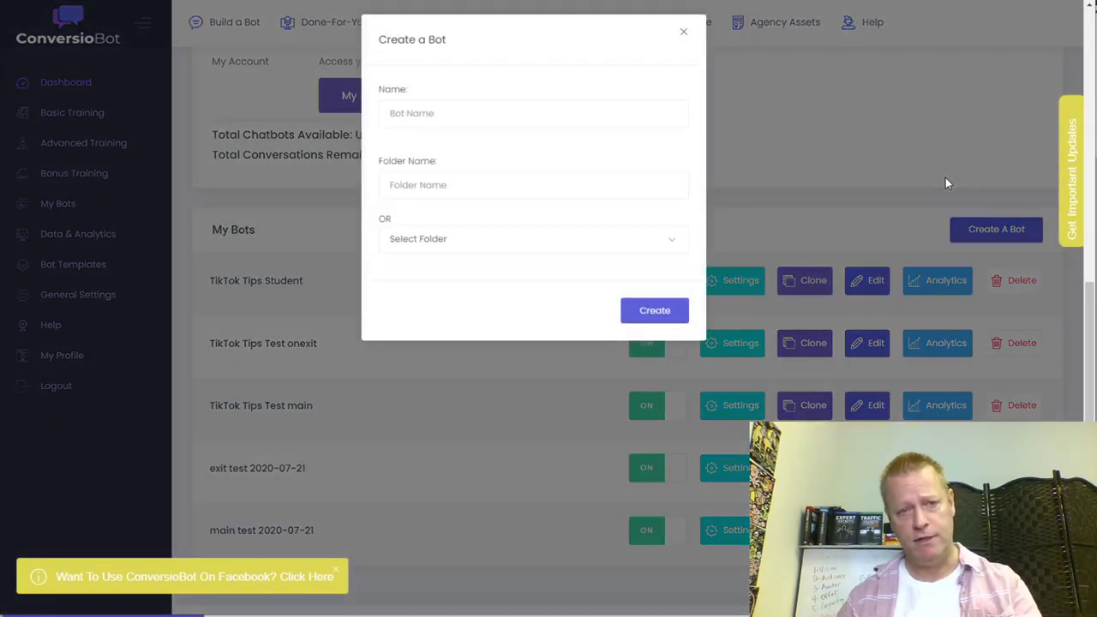
click(455, 184)
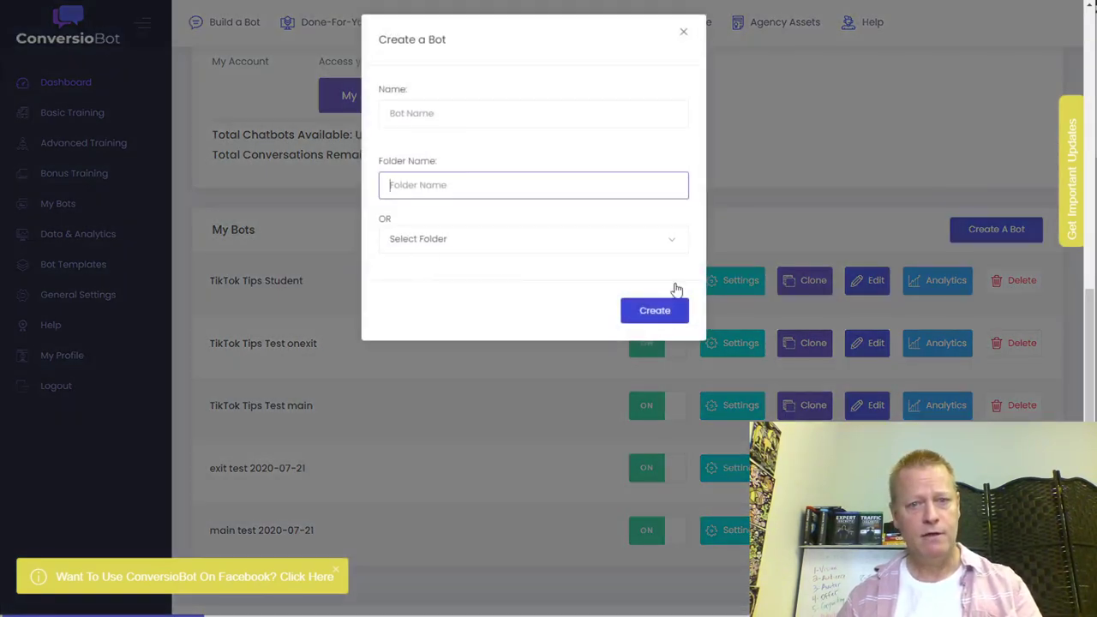
click(683, 34)
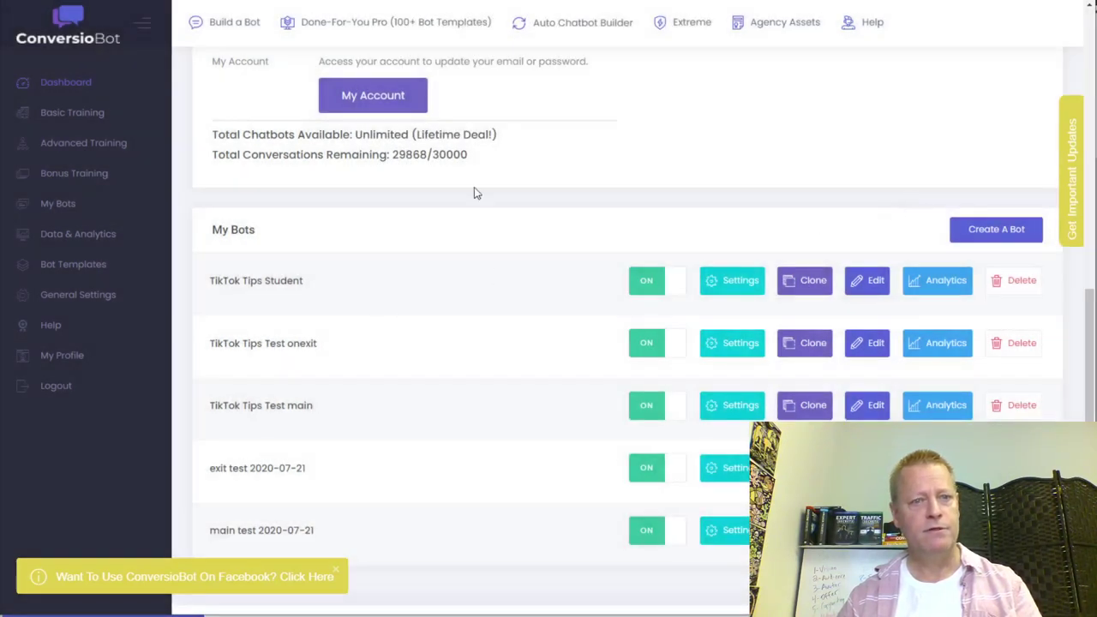
scroll(506, 303, up, 5)
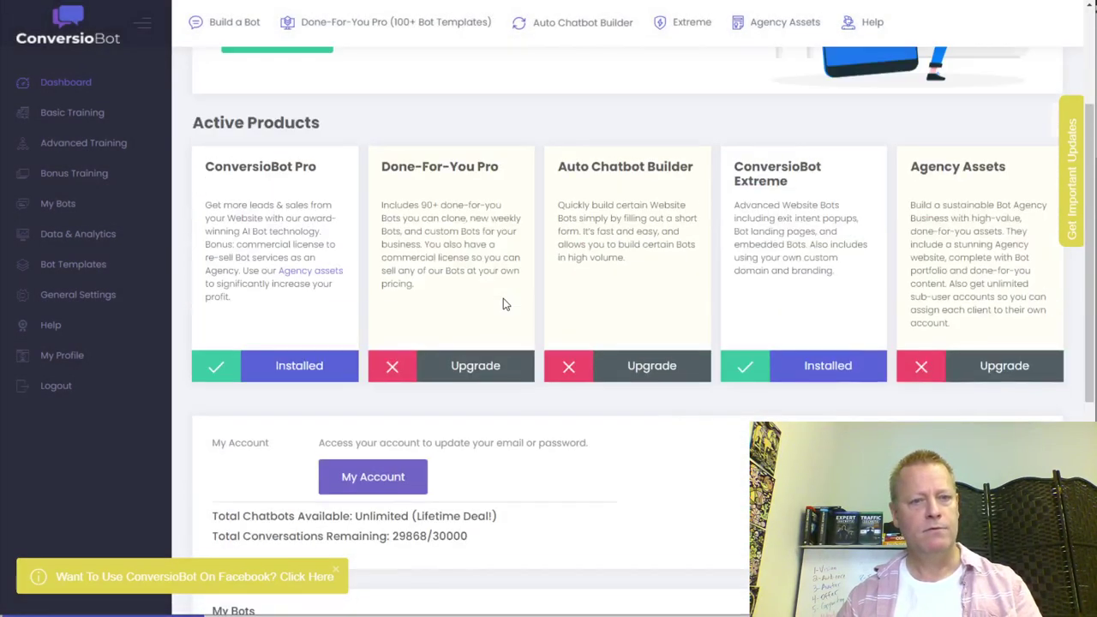
scroll(503, 305, up, 3)
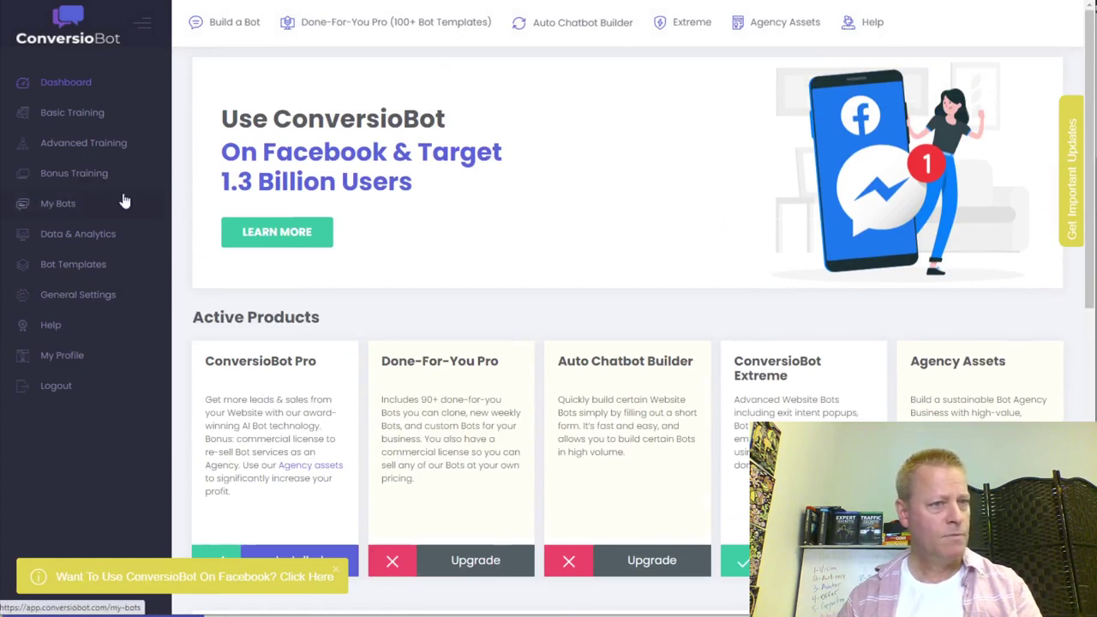
- Filter My Bots to the Bot Tests folder, then cancel a Create A Bot attempt
click(632, 169)
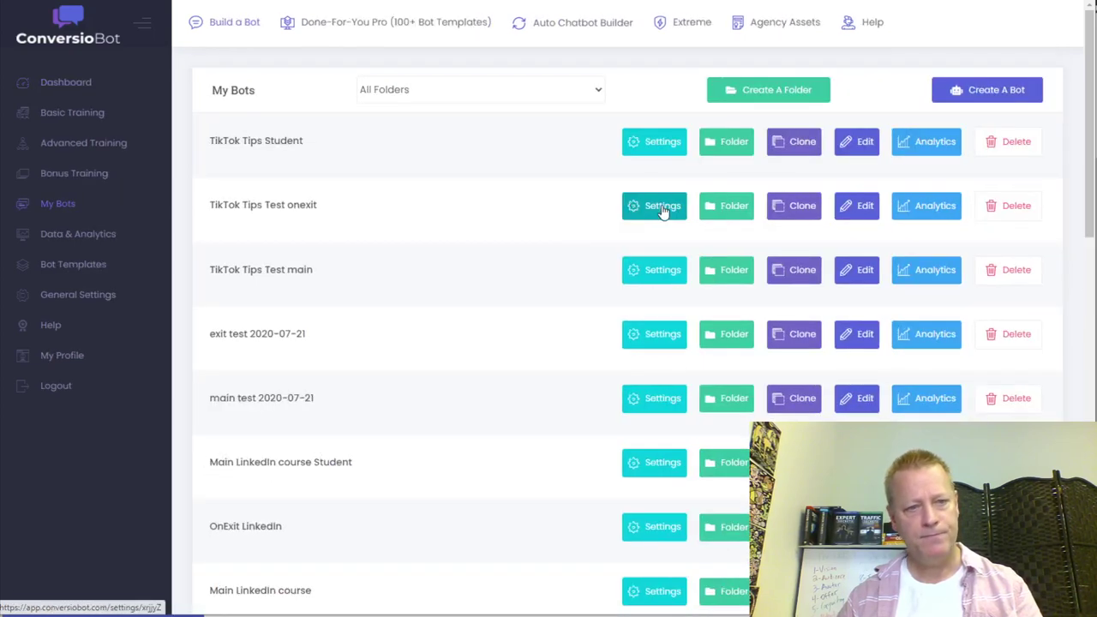
click(416, 97)
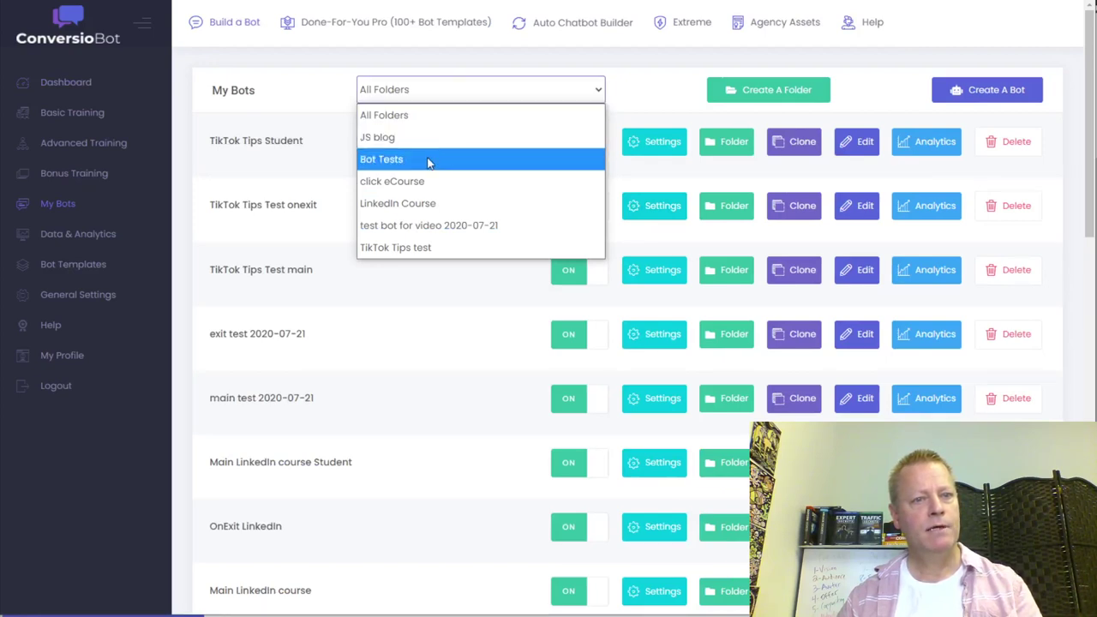
click(430, 160)
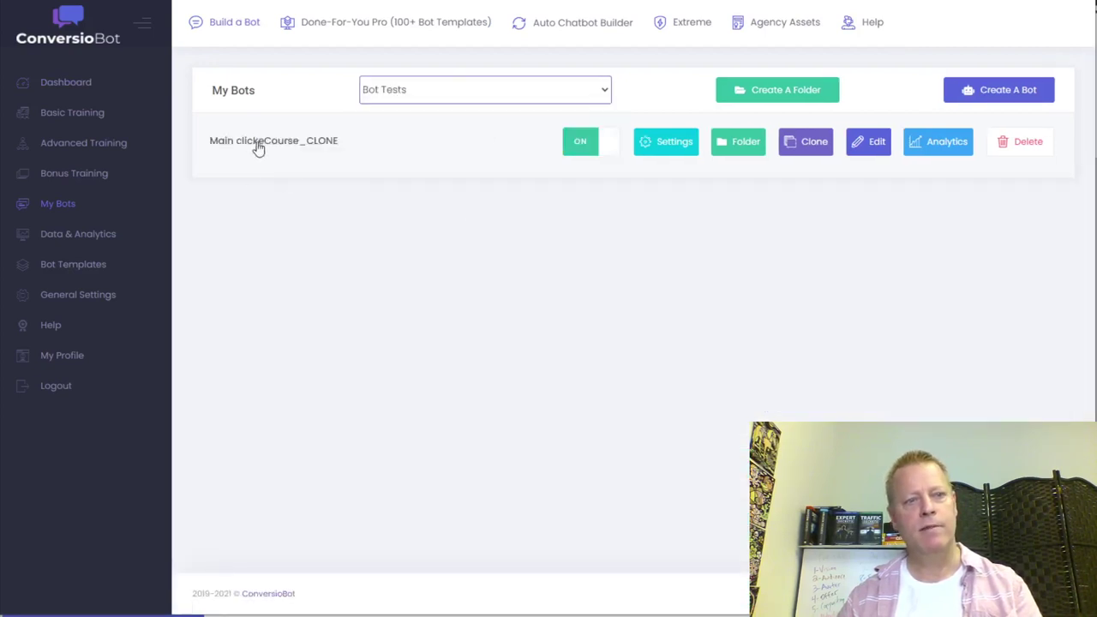
click(1010, 93)
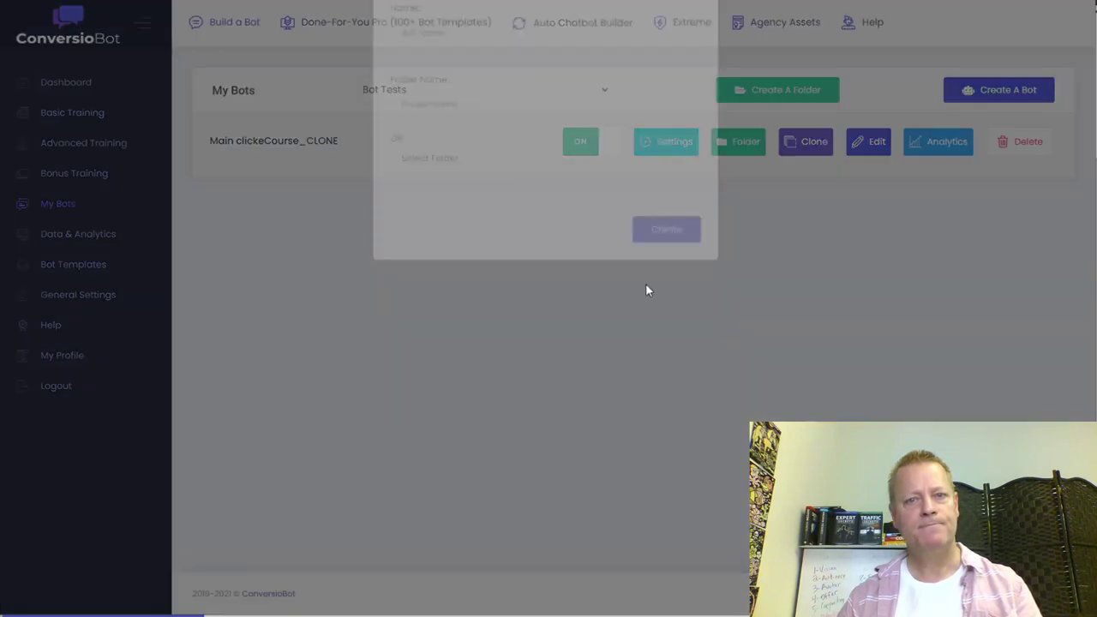
click(530, 188)
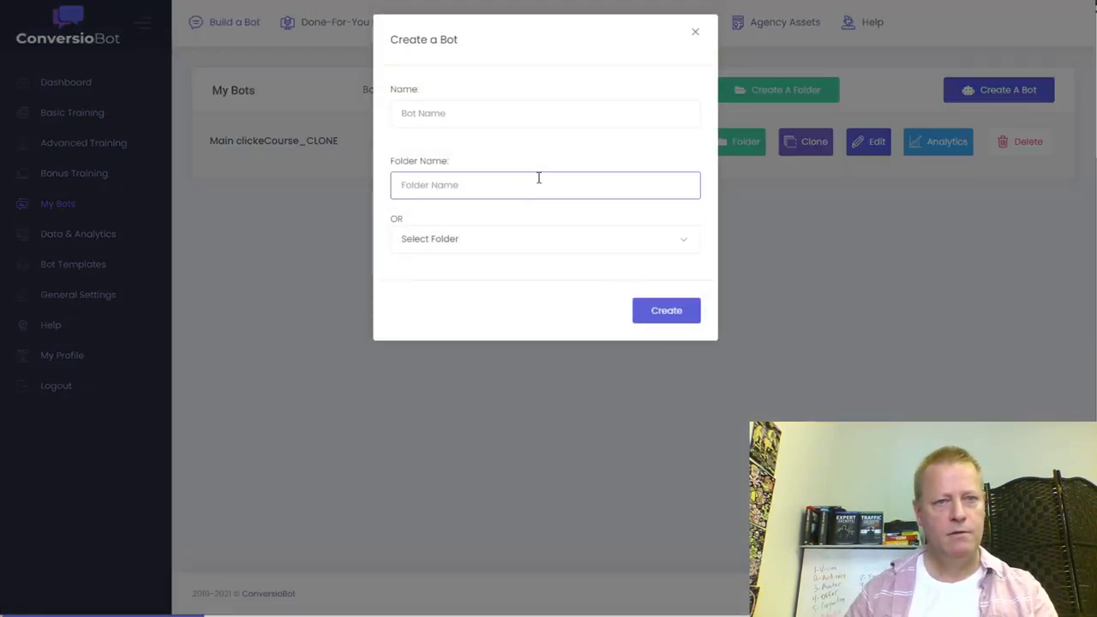
click(695, 33)
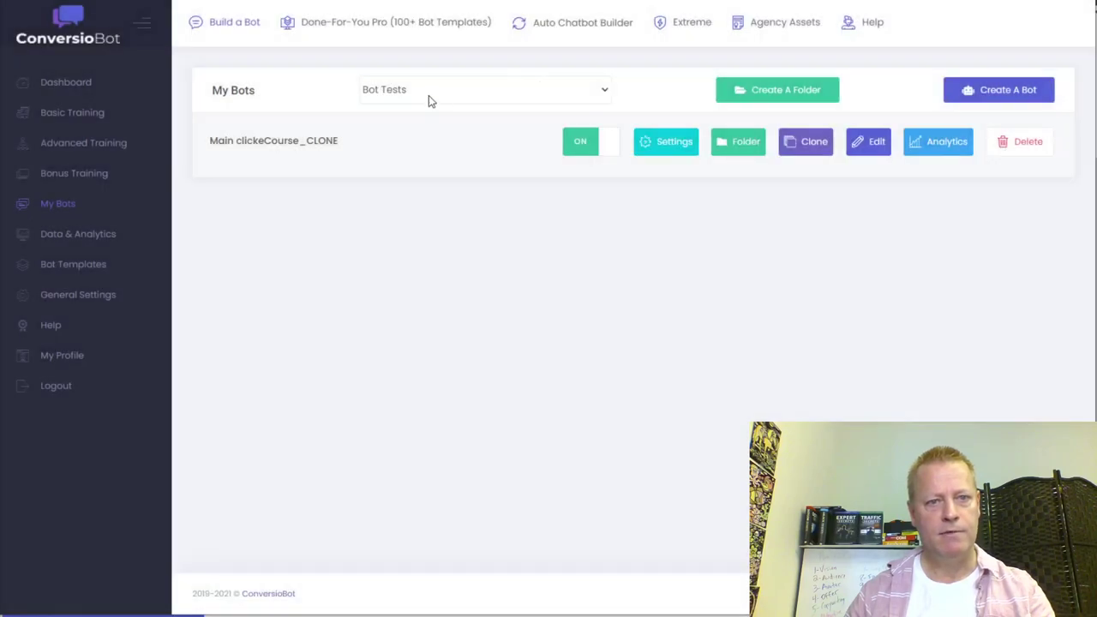
- Create a bot named 'Test for CIS308' in the existing Bot Tests folder
click(1016, 96)
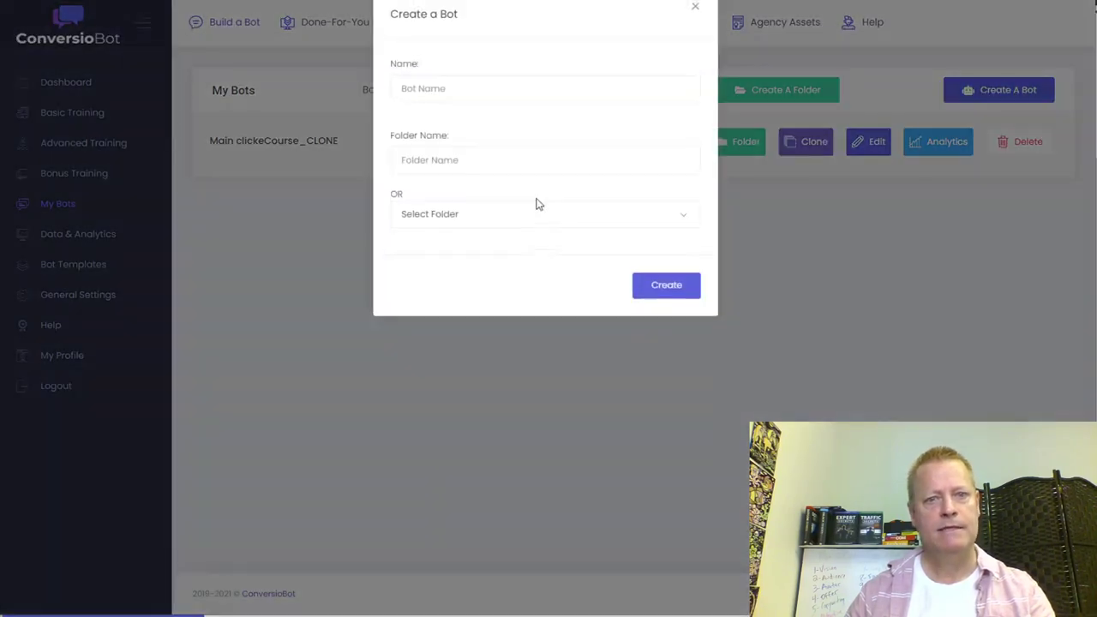
click(469, 188)
text(Bot Test)
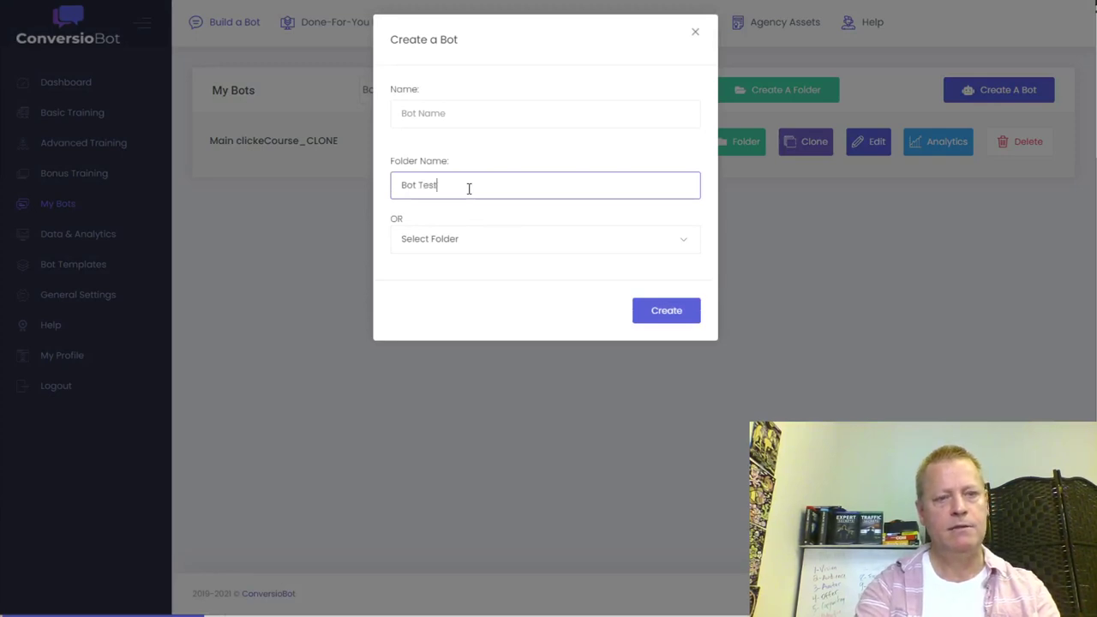
key(BackSpace)
key(BackSpace)
key(BackSpace)
key(BackSpace)
key(BackSpace)
key(BackSpace)
key(BackSpace)
key(BackSpace)
key(BackSpace)
click(467, 244)
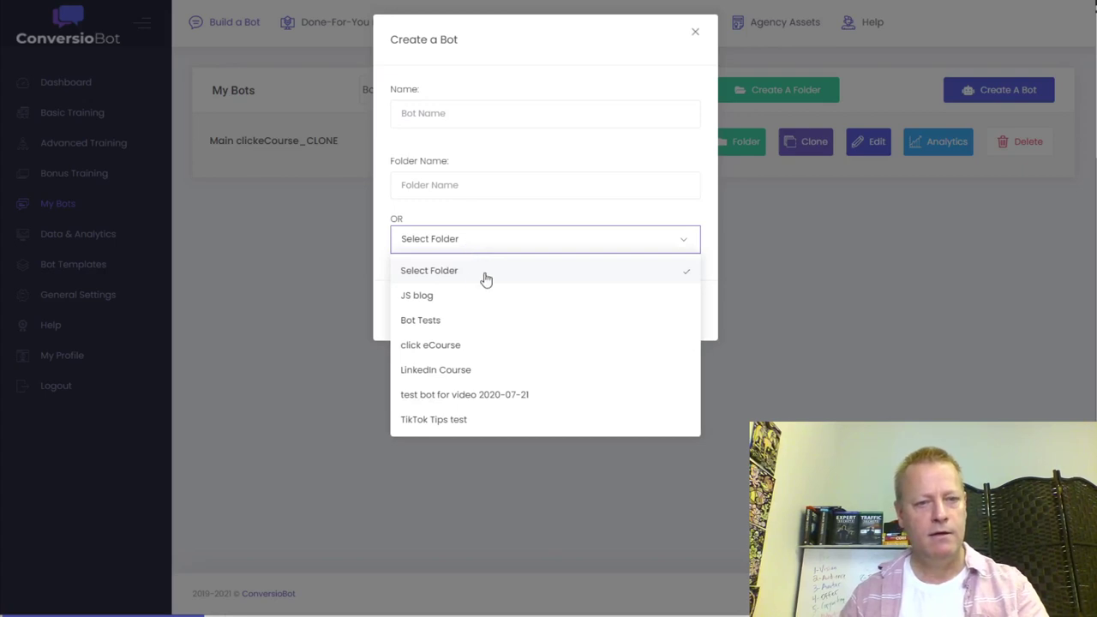
click(420, 320)
click(469, 118)
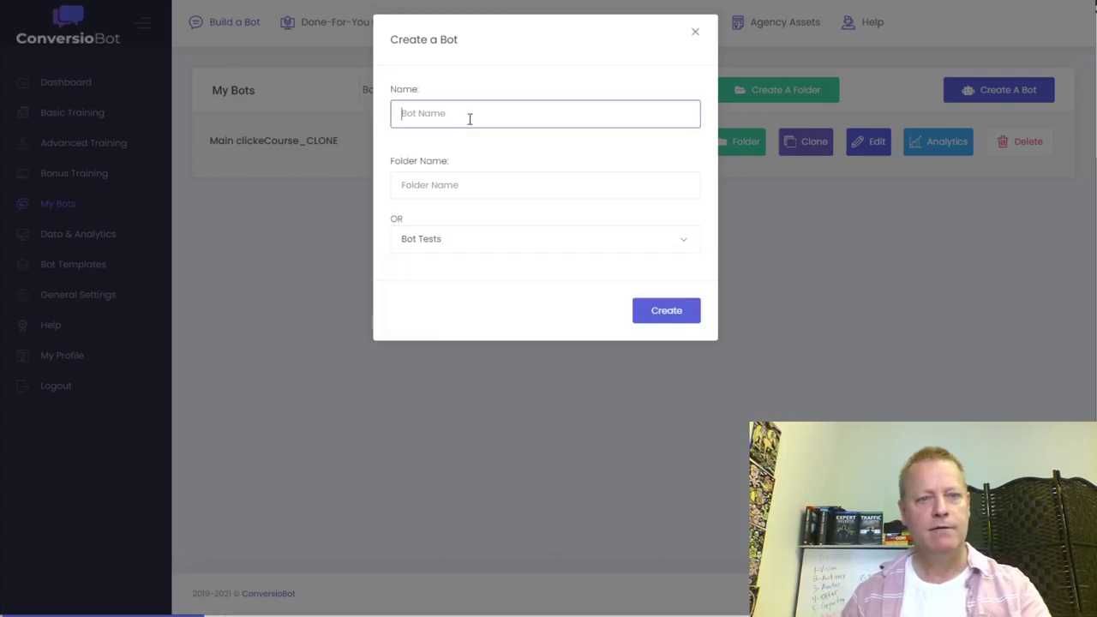
text(Test f)
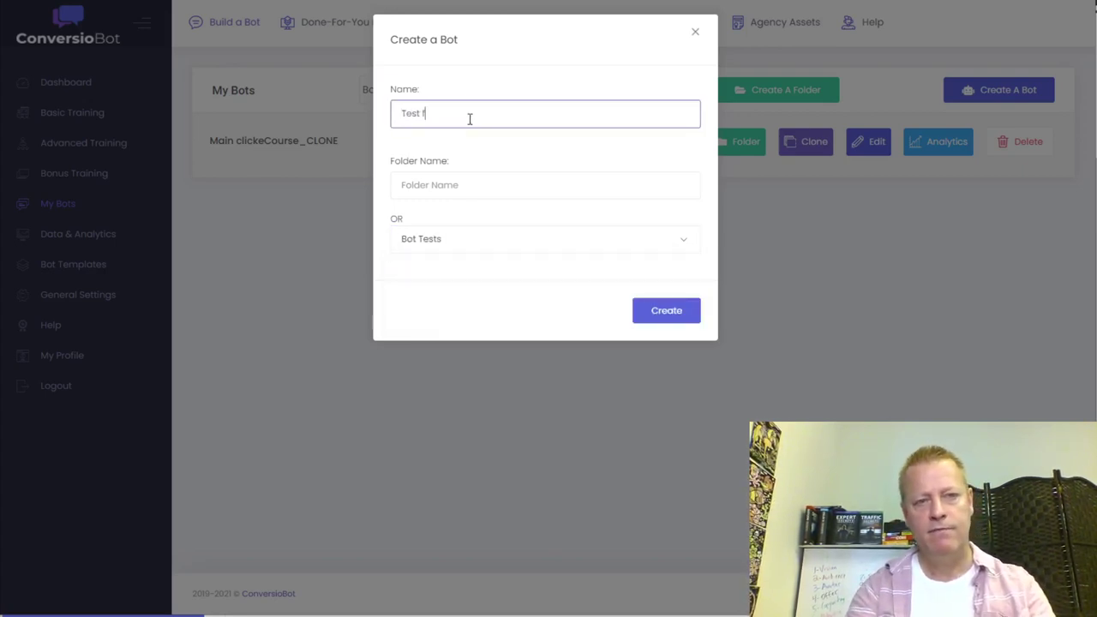
text(or CIS)
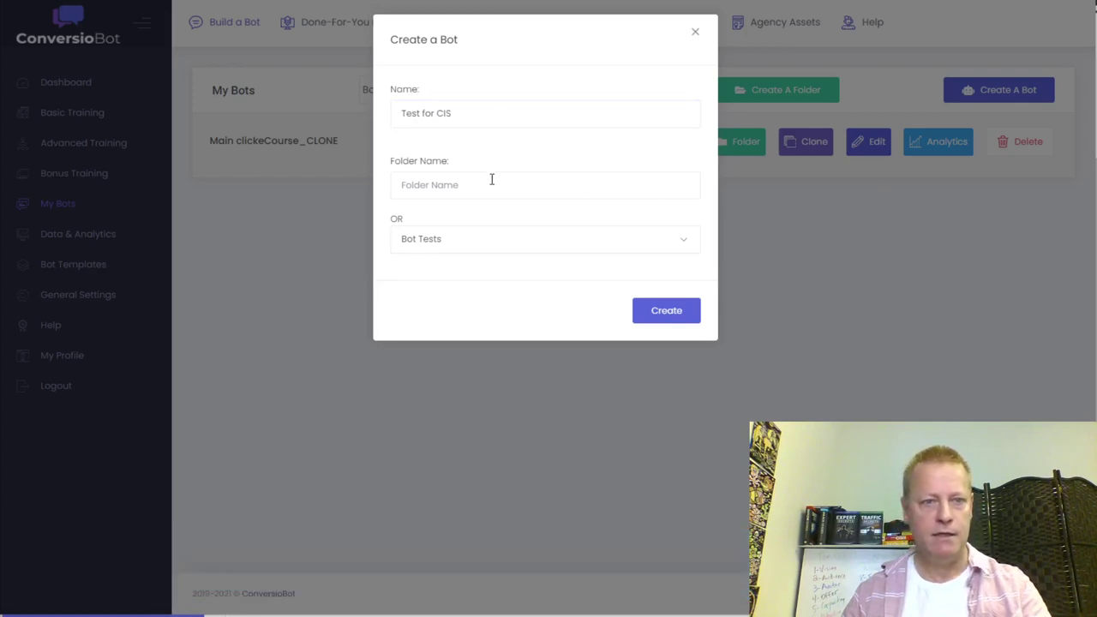
click(466, 113)
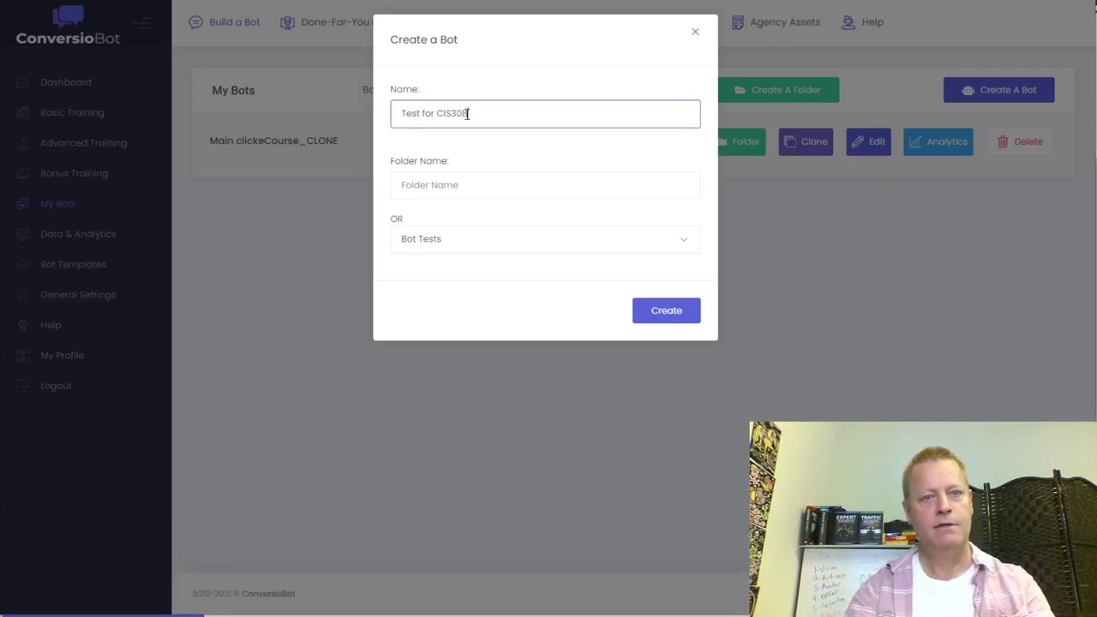
click(666, 316)
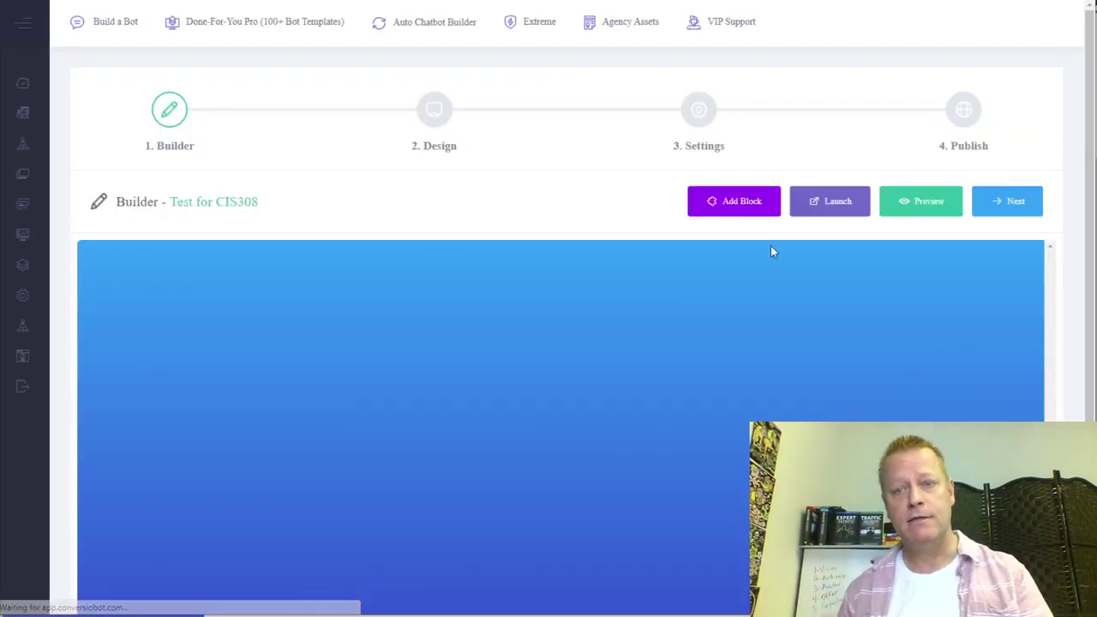
- Add New Block 1 and change its first message to welcome visitors to my web site
scroll(521, 452, down, 1)
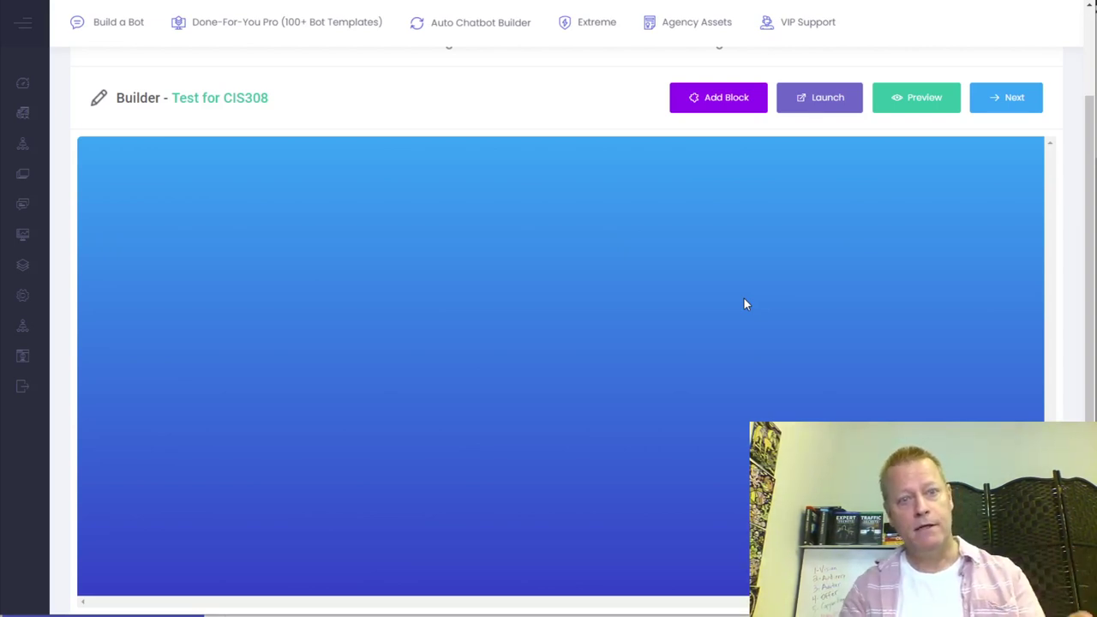
click(716, 99)
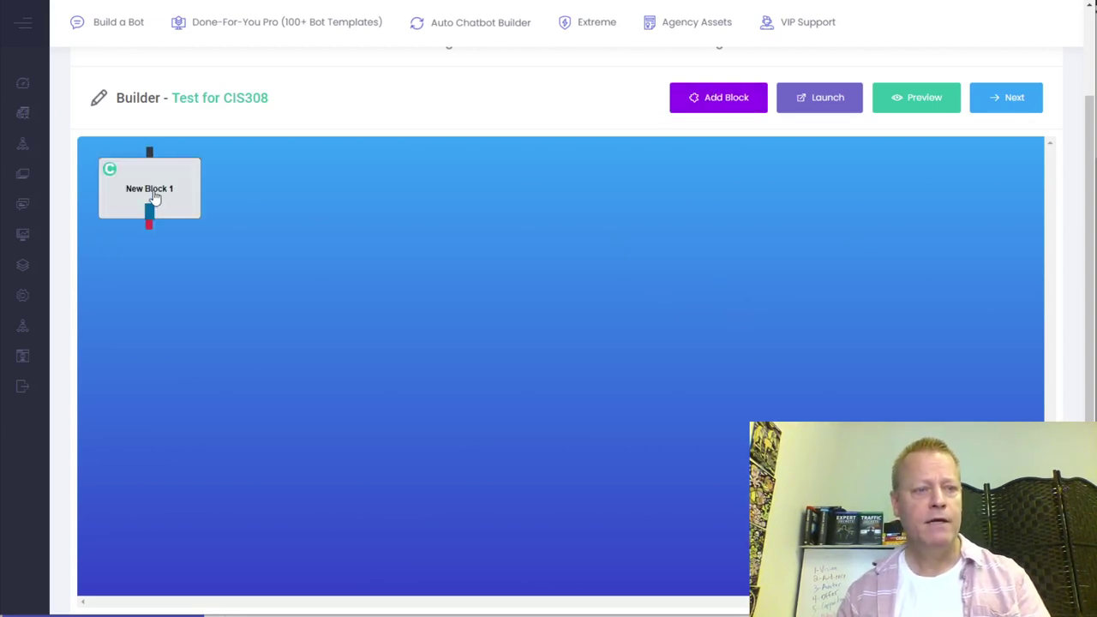
double_click(152, 196)
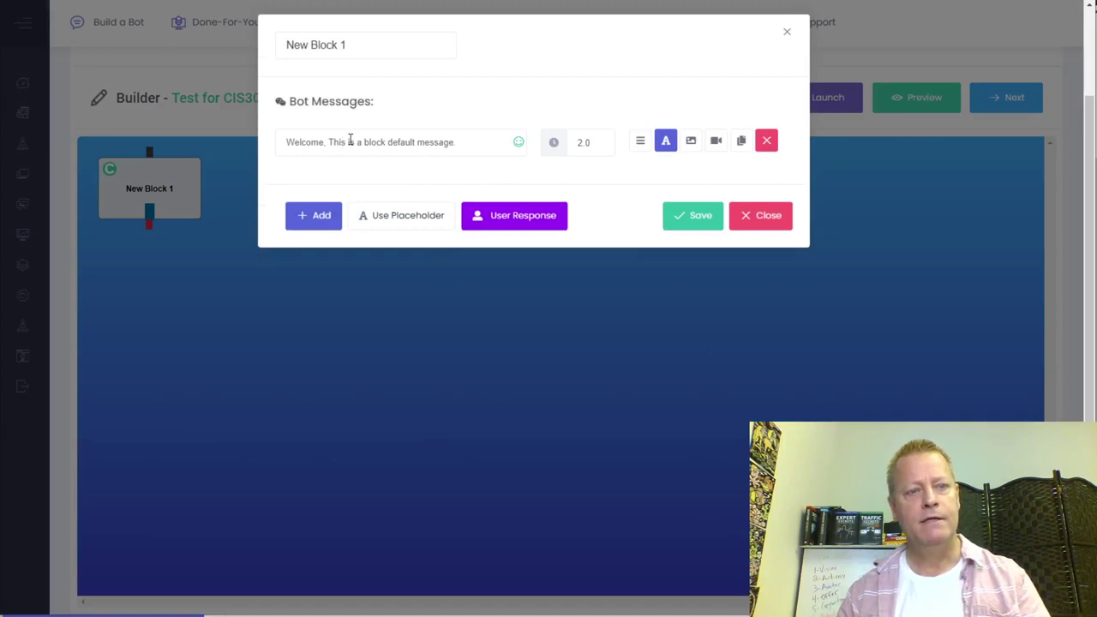
drag(458, 145, 327, 148)
key(BackSpace)
text(to my web site)
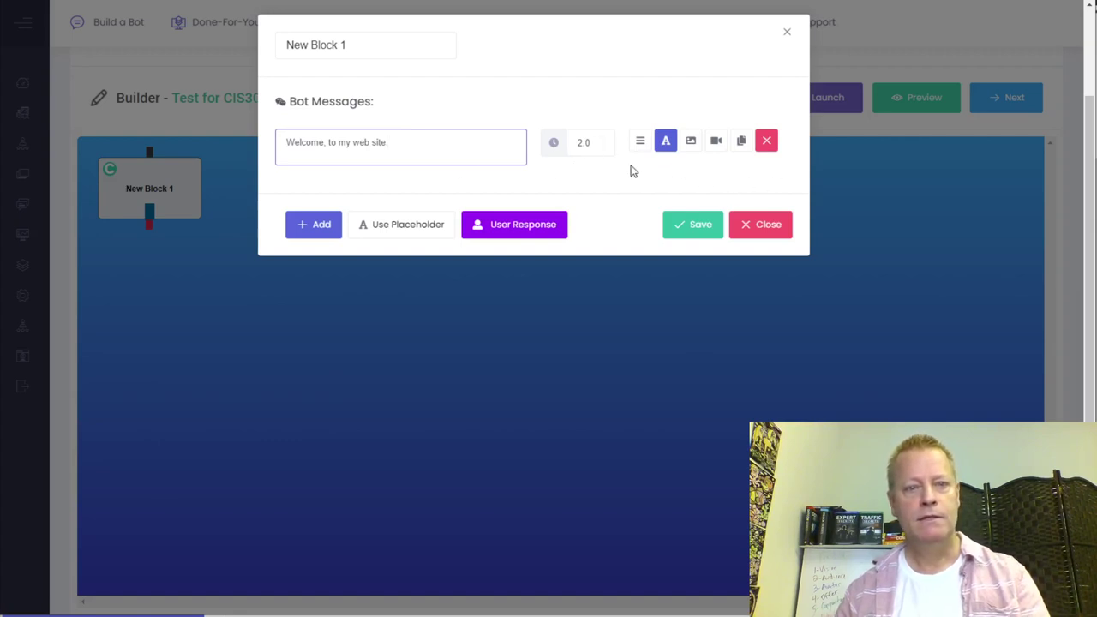
- Add a second bot message asking 'What kind of pet do you have?'
click(322, 225)
click(325, 192)
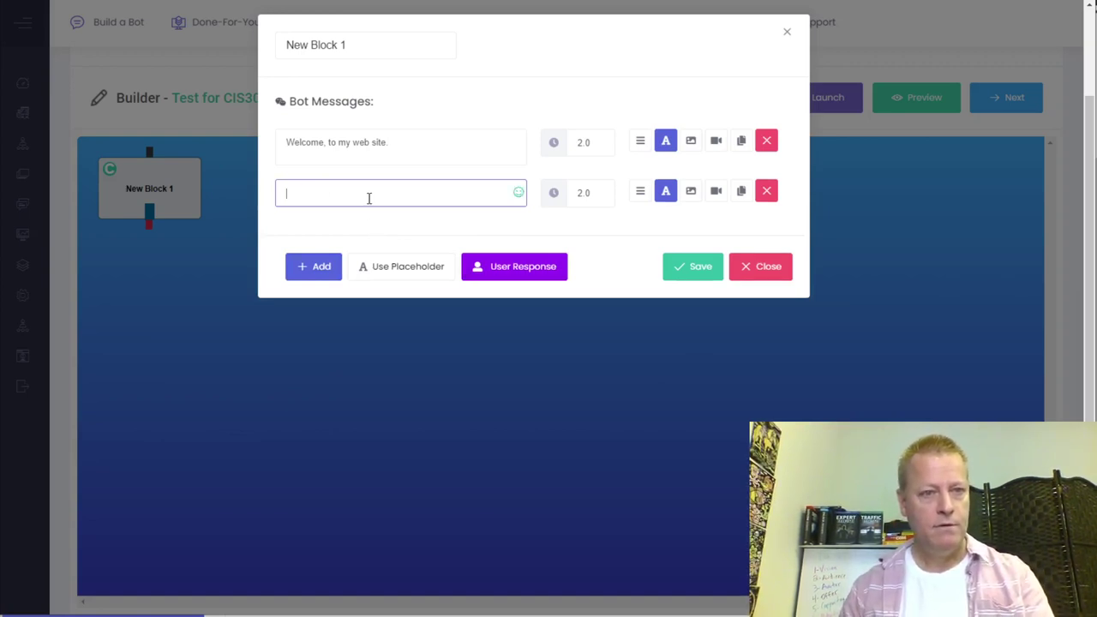
text(hat kind )
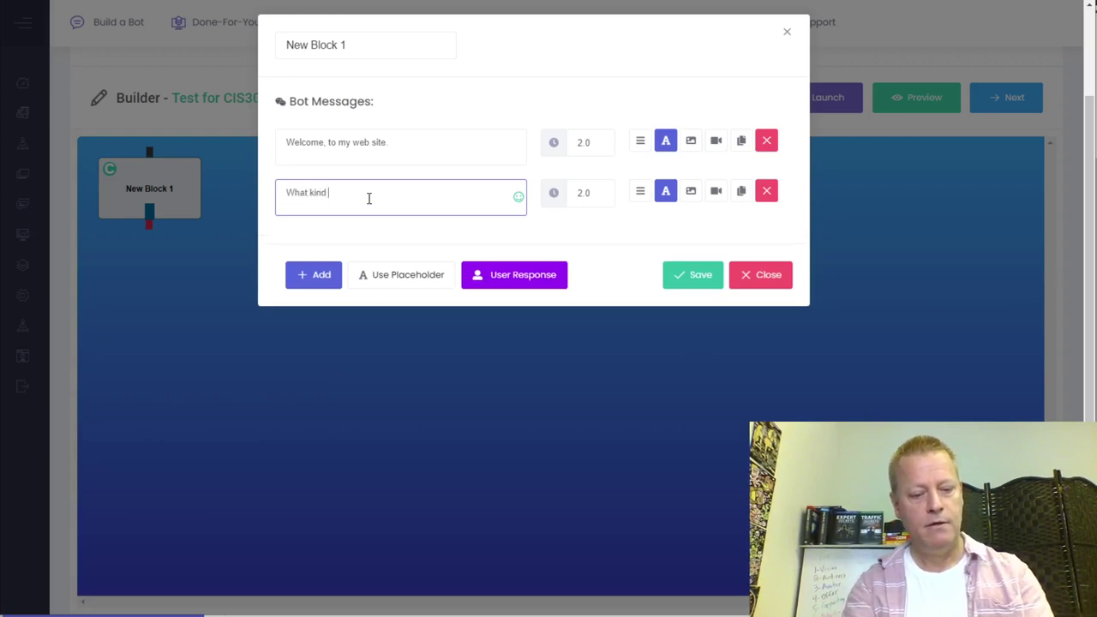
text(of pet do you have?)
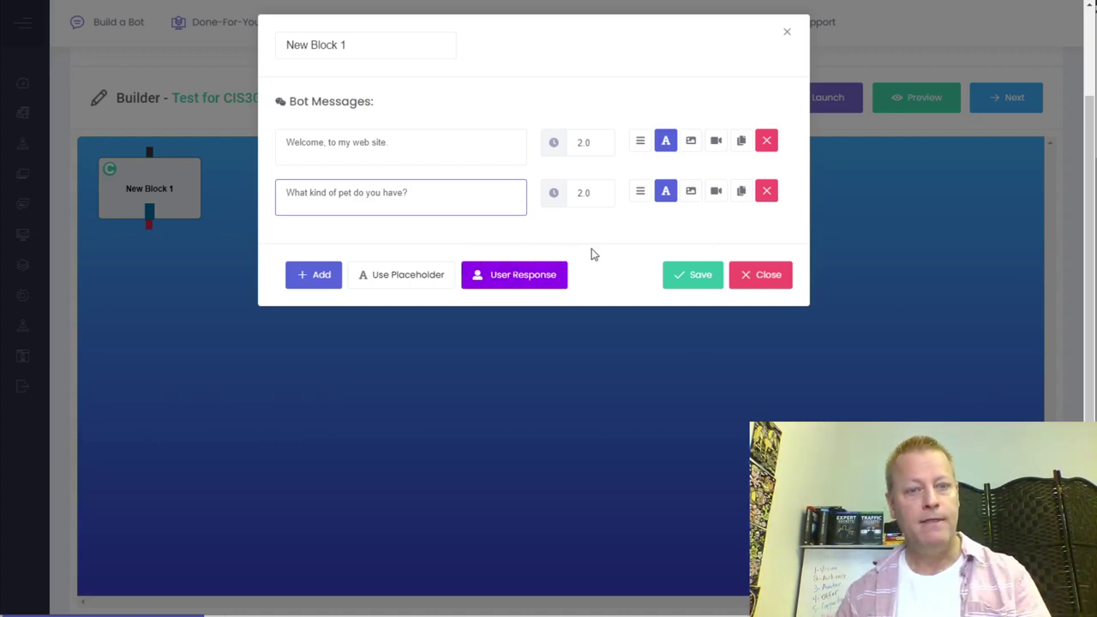
click(538, 281)
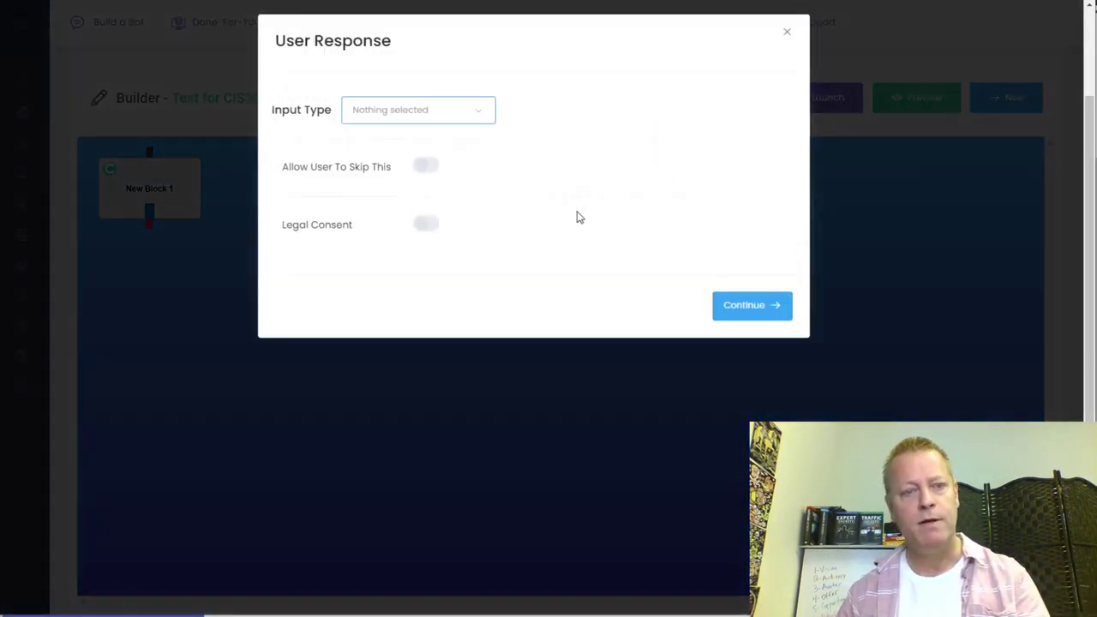
- Make the answer full-width buttons, labelling the first two Dog and Cat
click(400, 116)
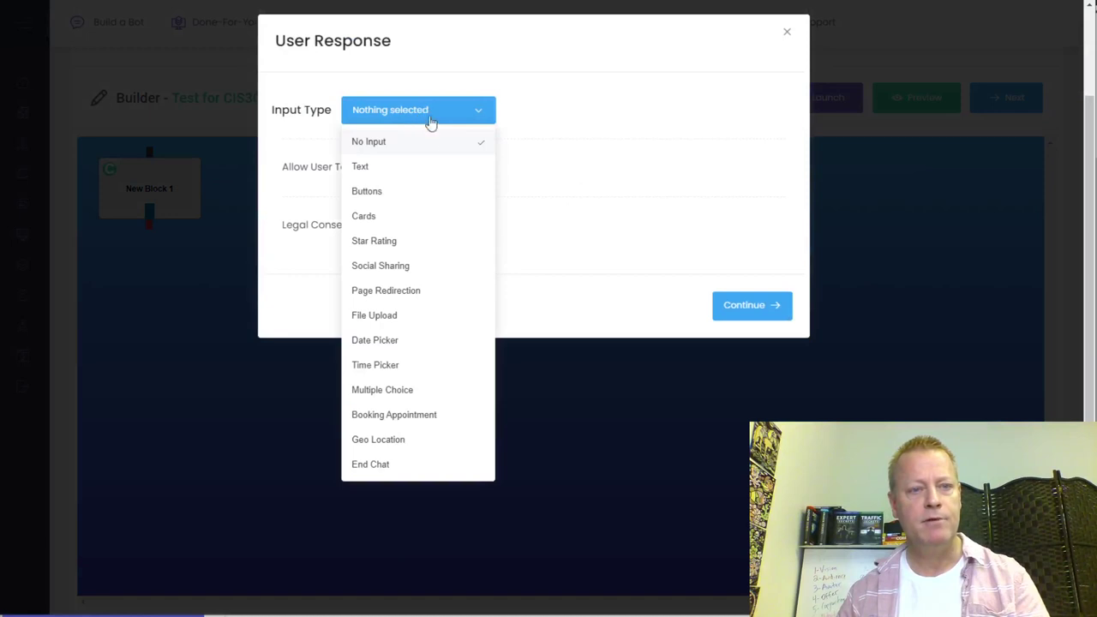
click(378, 196)
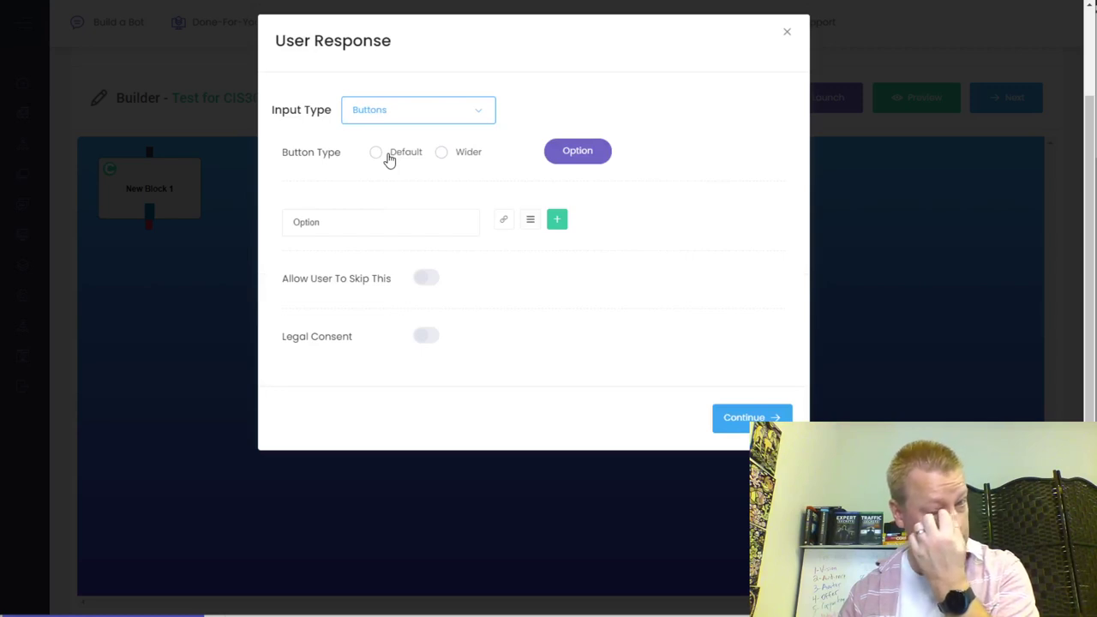
click(442, 154)
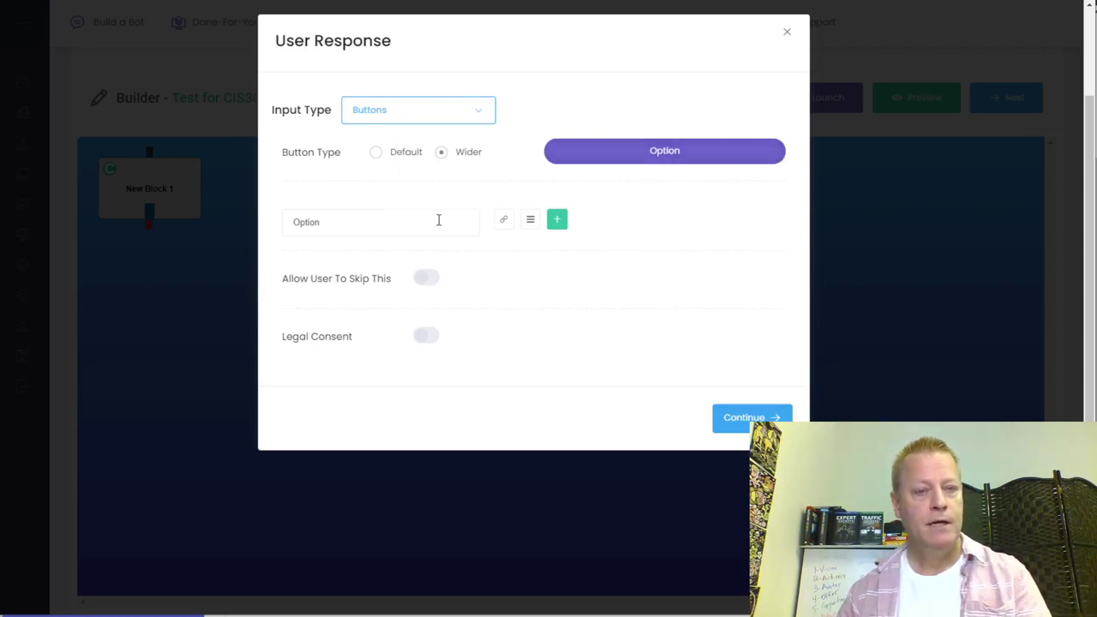
drag(352, 223, 281, 230)
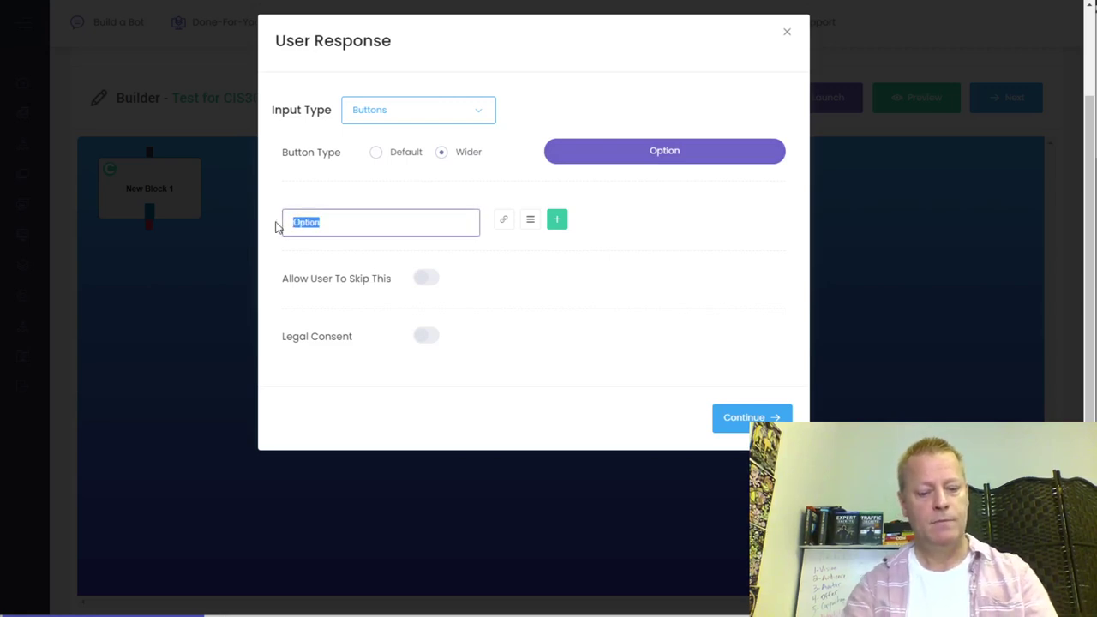
text(Dog)
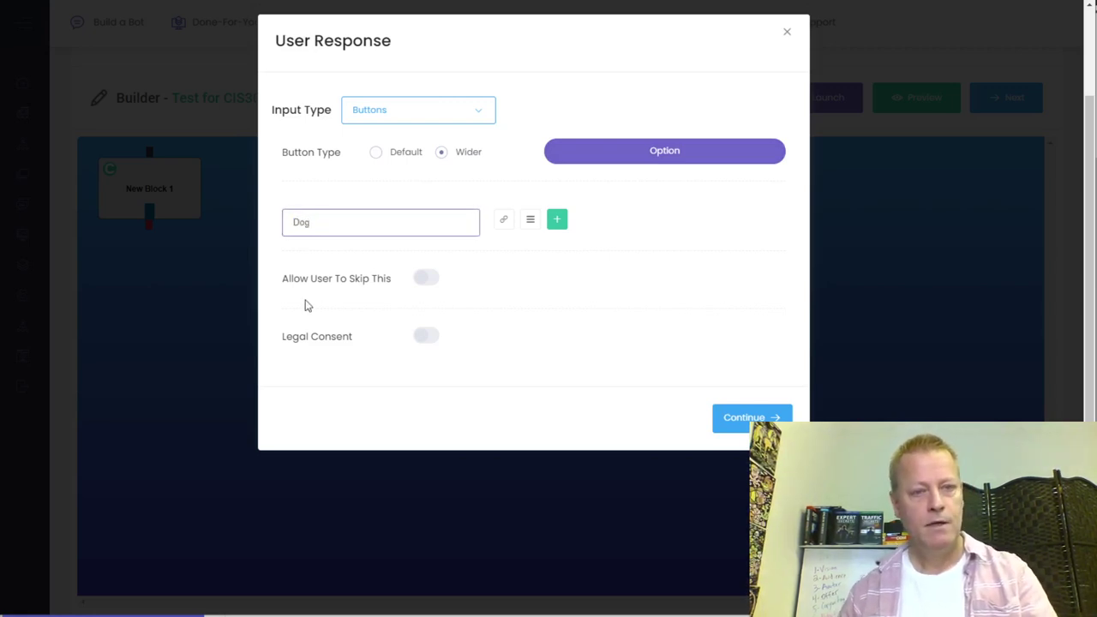
click(559, 223)
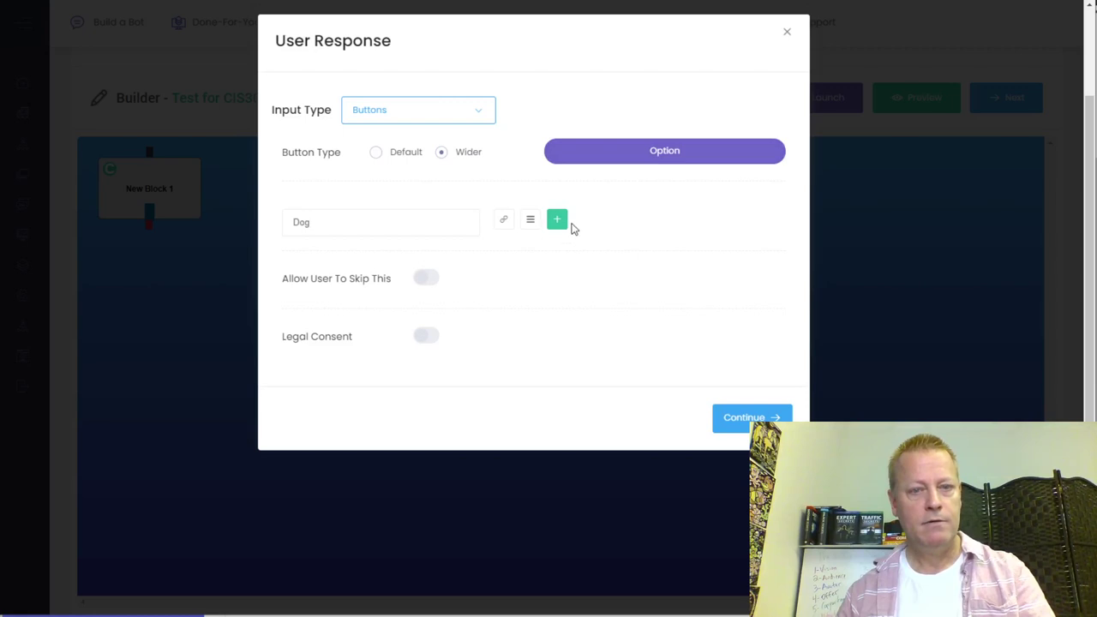
click(557, 220)
drag(325, 262, 246, 280)
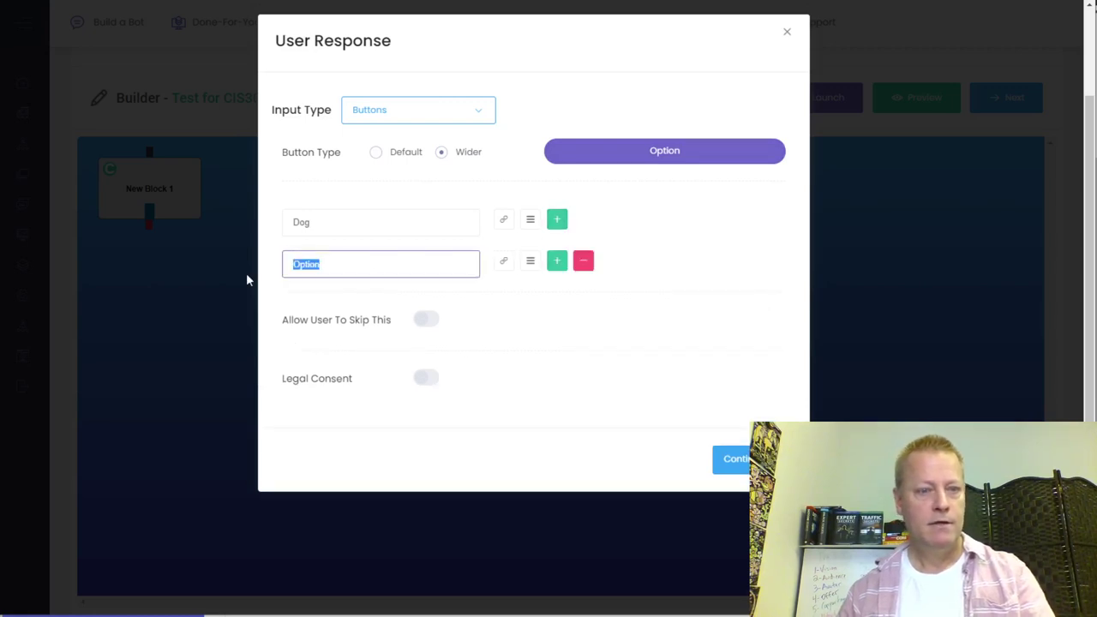
text(Cat)
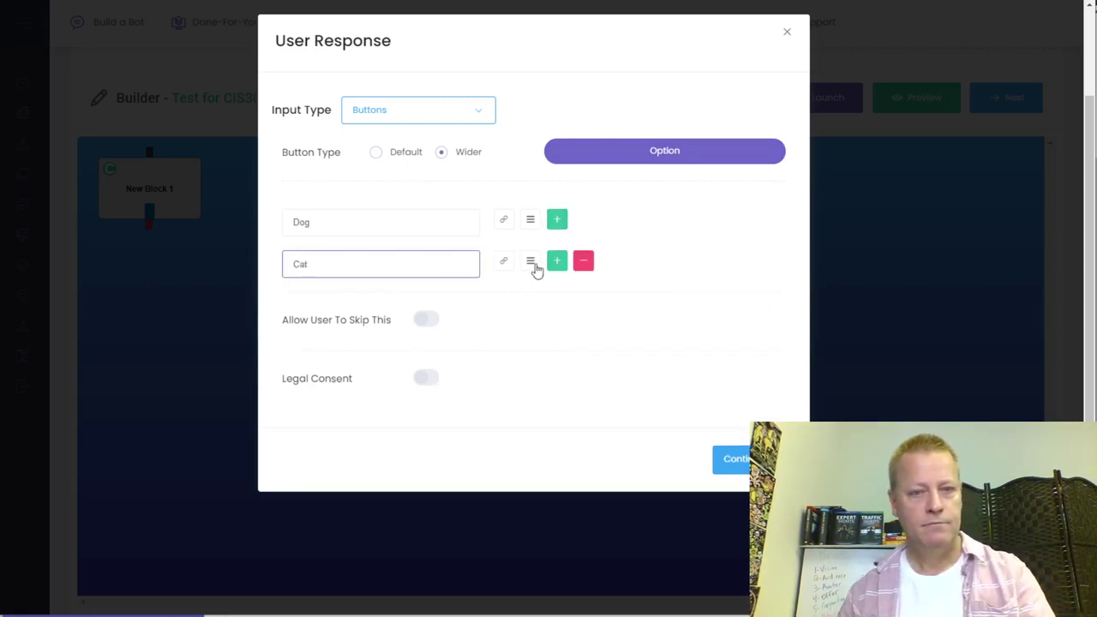
- Add three more answer buttons labelled Bird, Fish and Other
click(557, 262)
drag(323, 307, 250, 316)
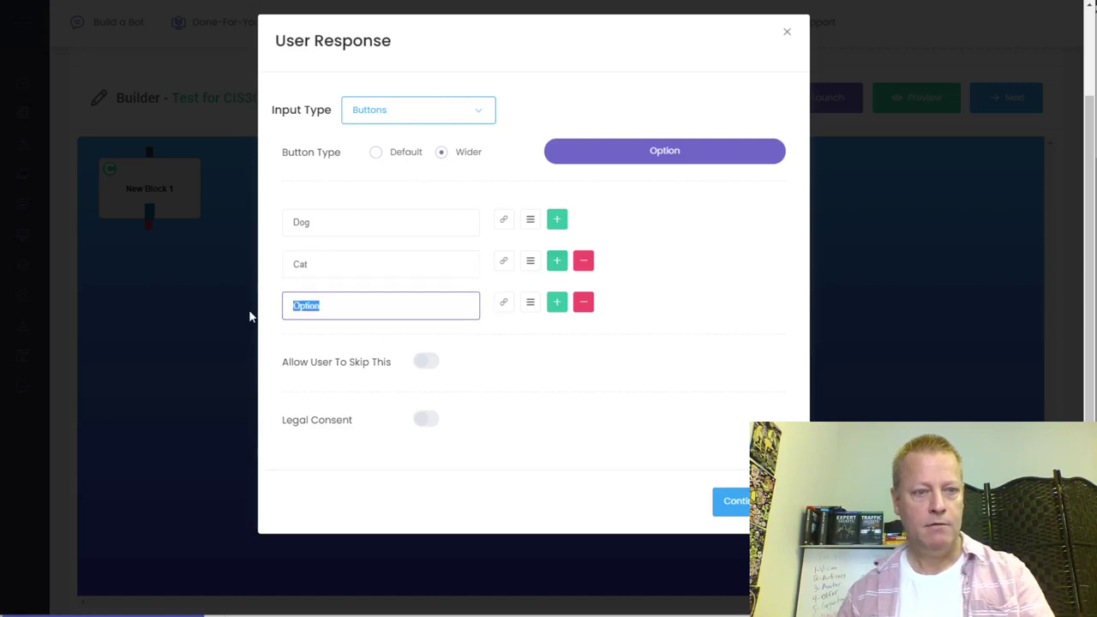
text(Bird)
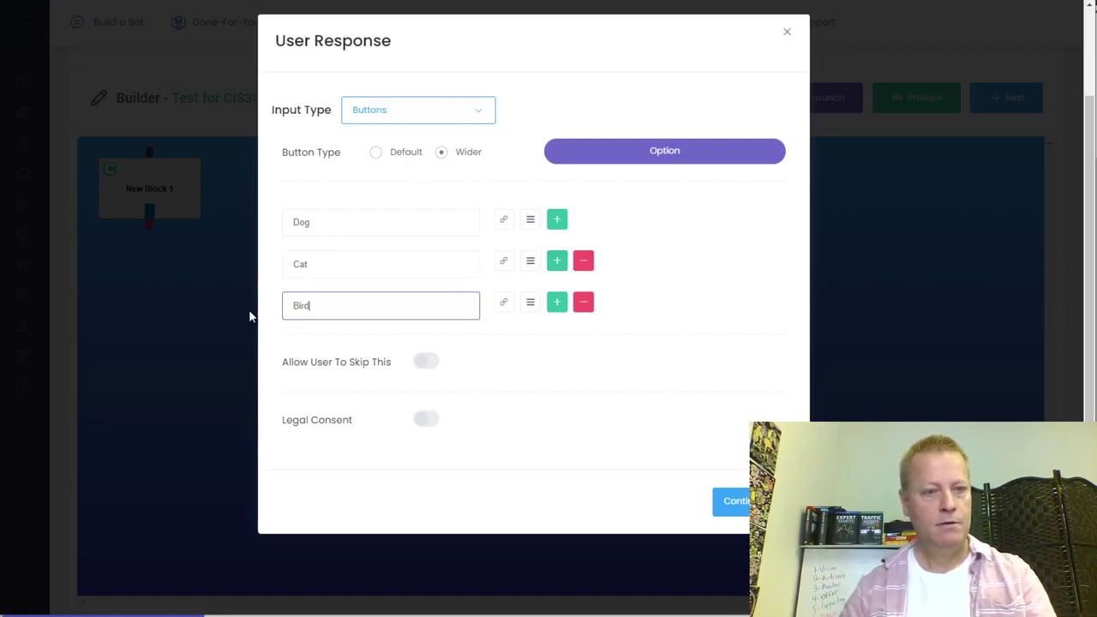
click(557, 303)
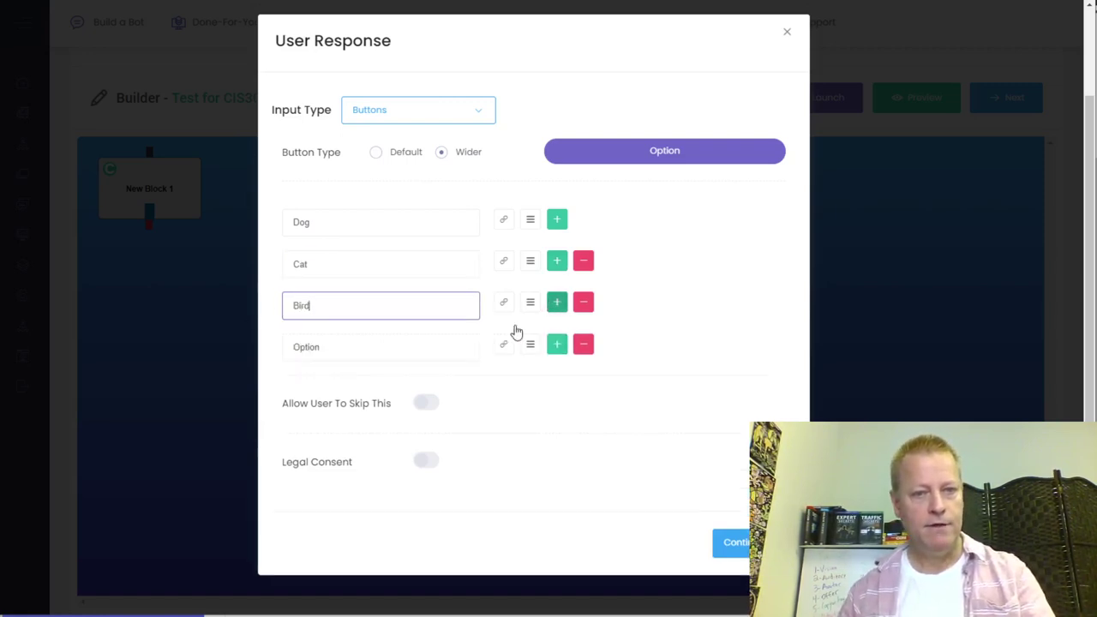
click(314, 351)
double_click(314, 352)
text(Fish)
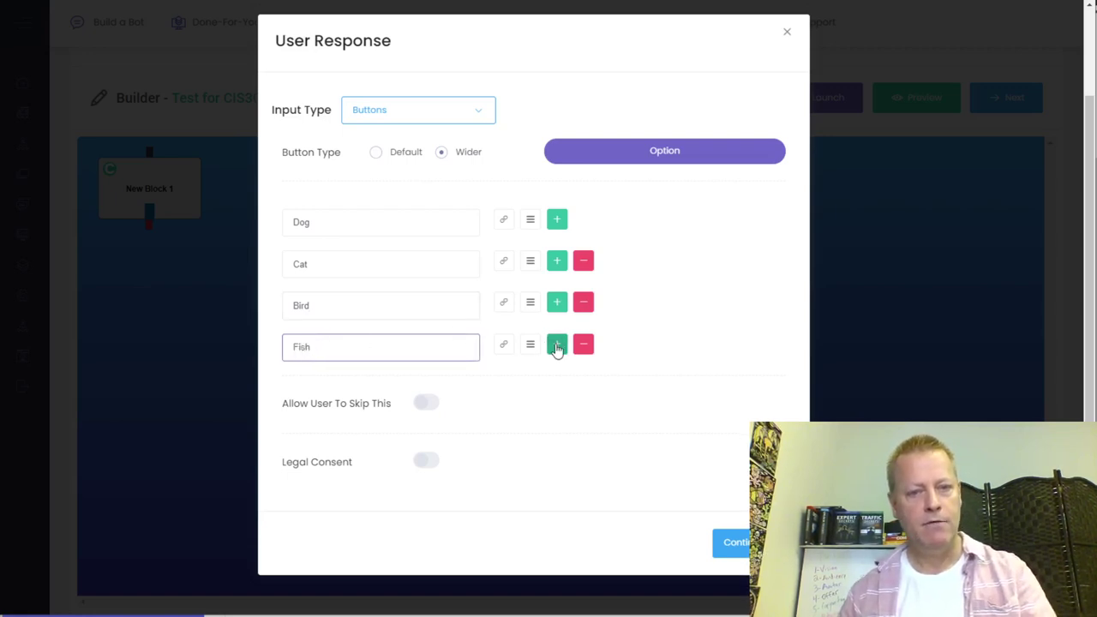
click(557, 343)
double_click(302, 390)
text(Other)
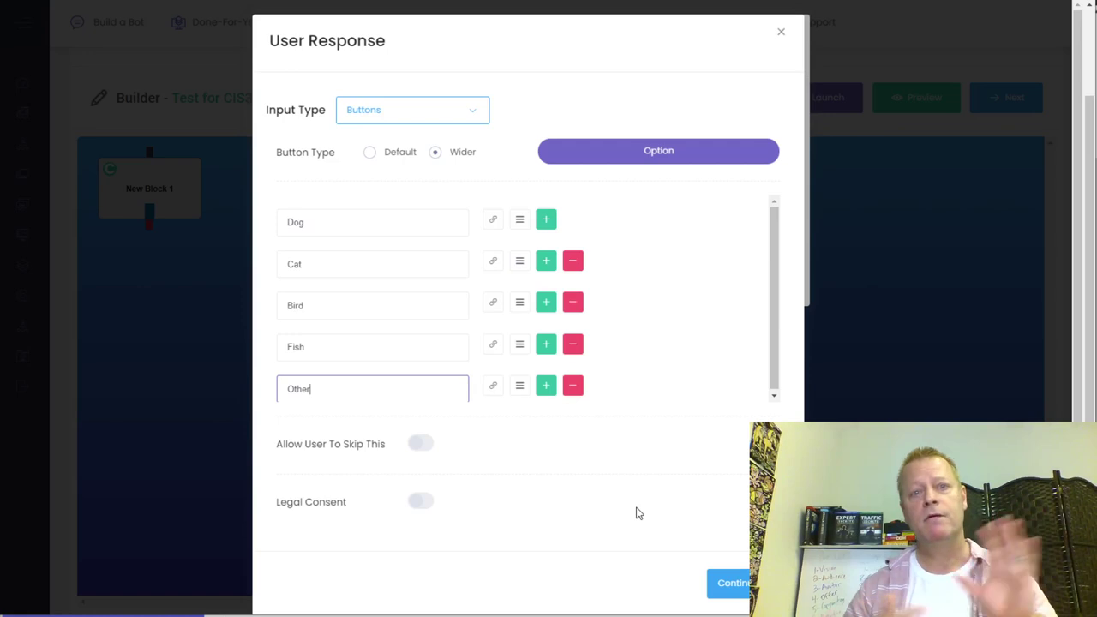
- Switch on Legal Consent for the pet question
scroll(629, 471, down, 1)
scroll(630, 472, down, 1)
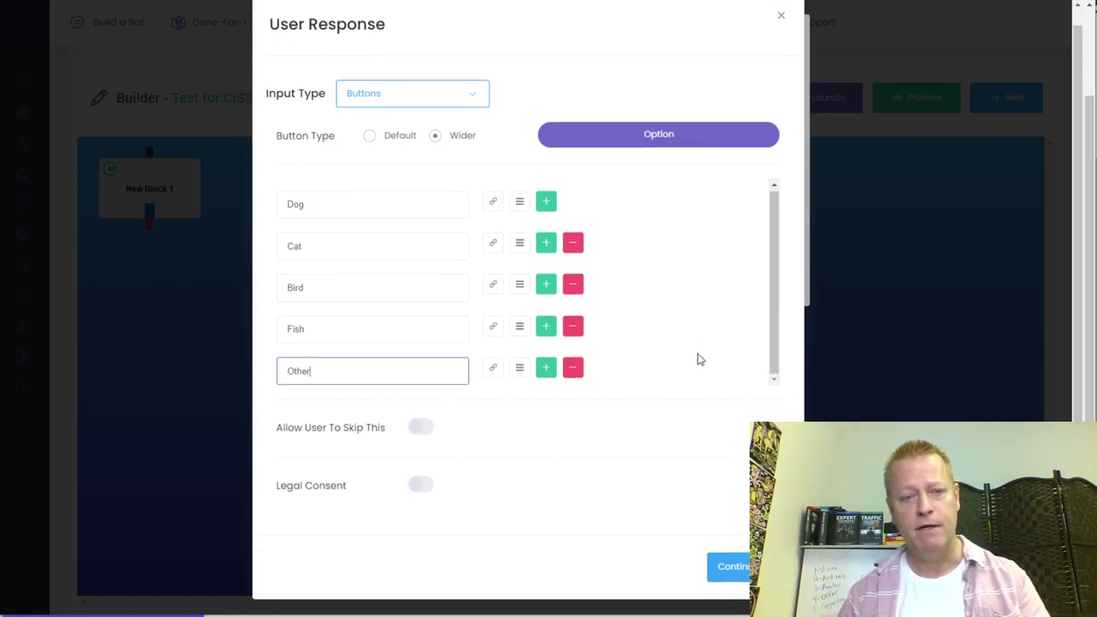
click(500, 494)
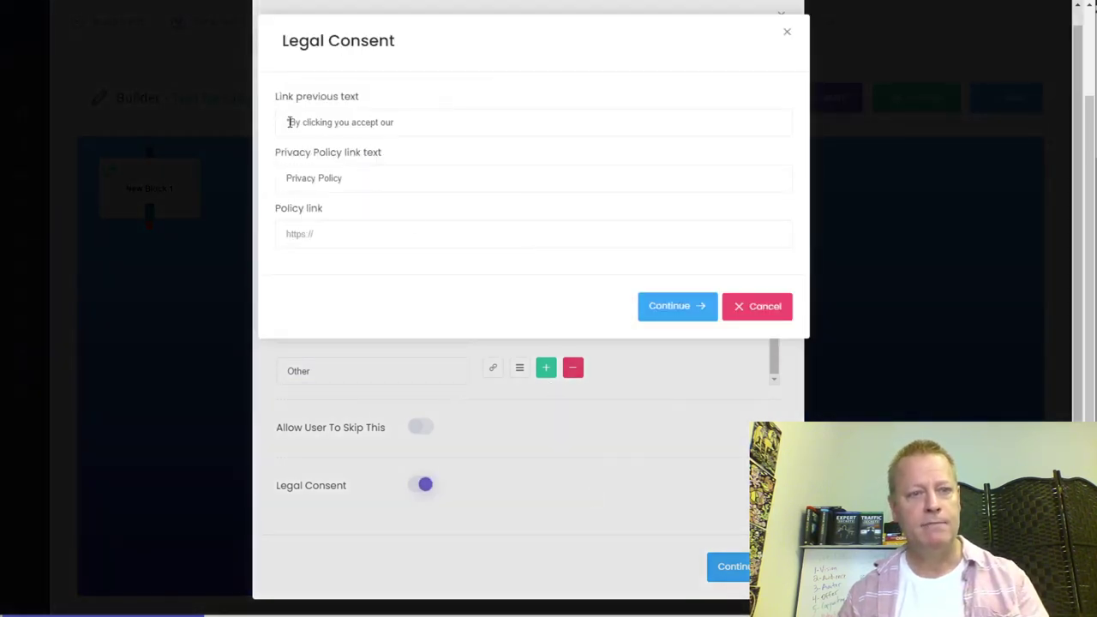
click(375, 241)
text(ht)
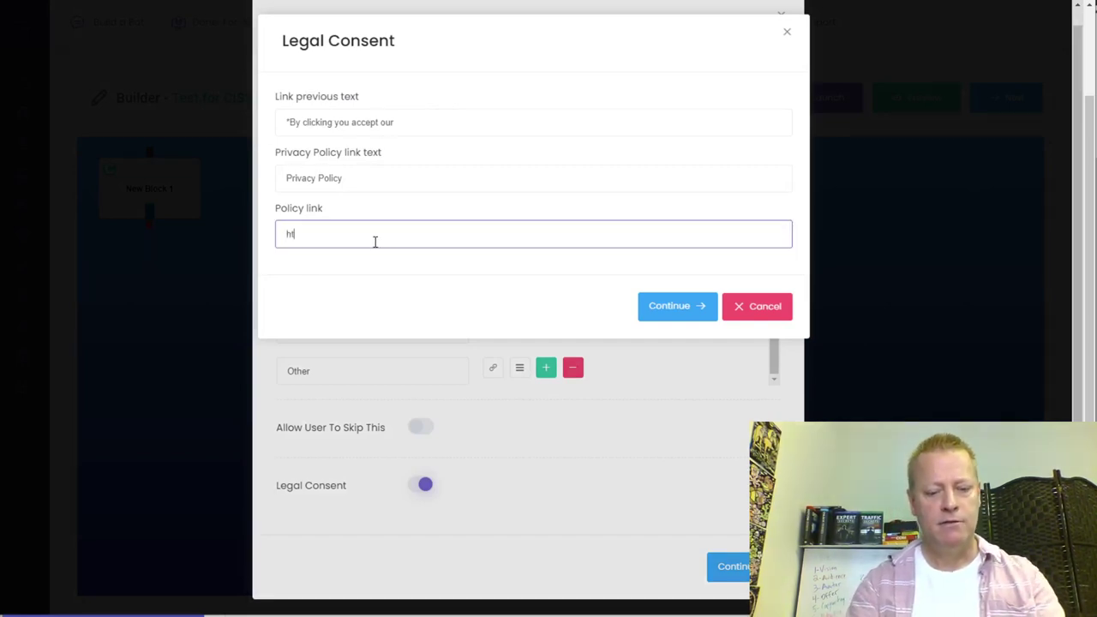
text(tps:/)
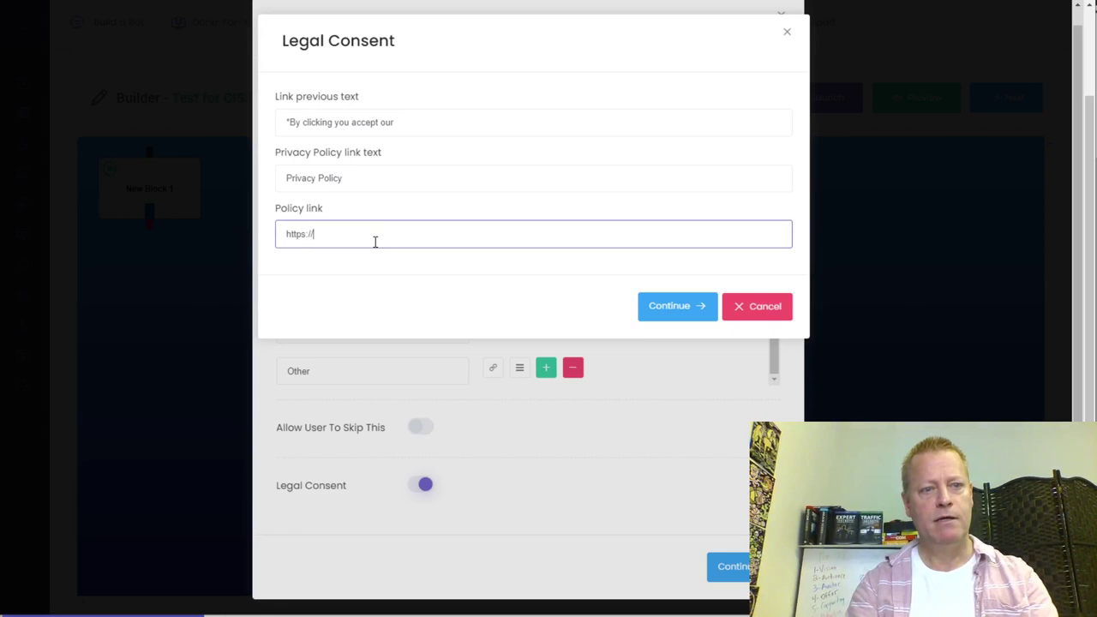
text(/myblo)
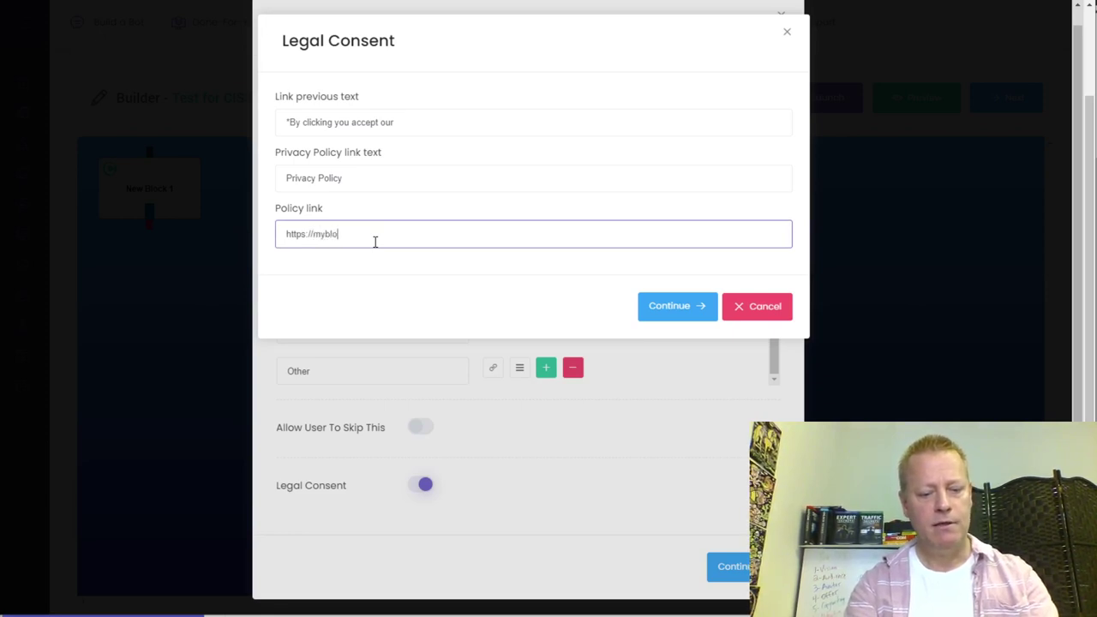
text(gsite.com/legal)
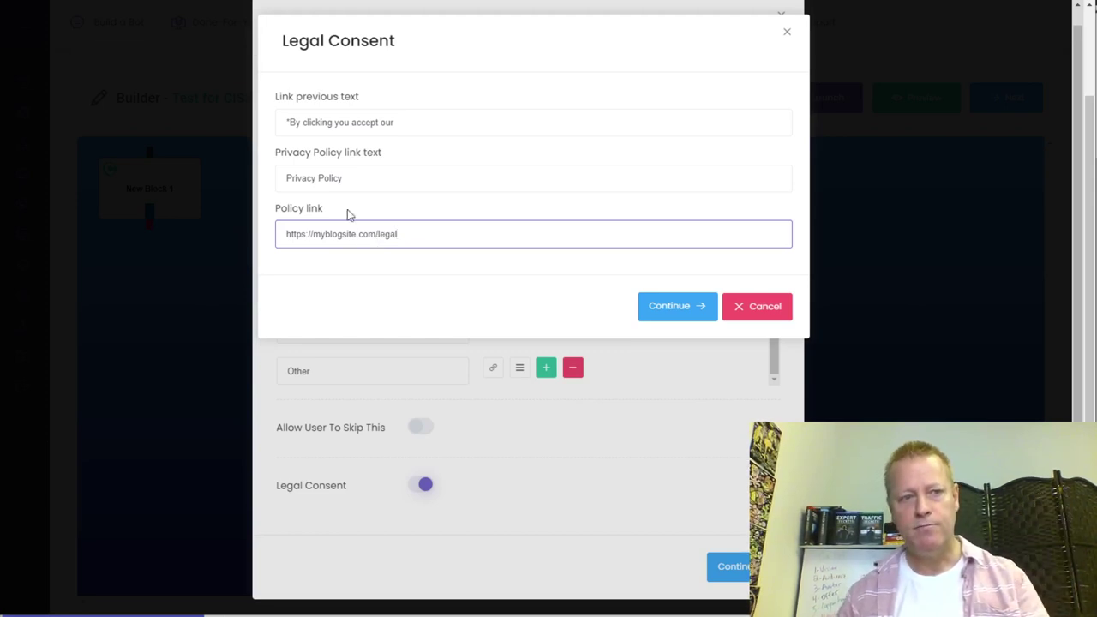
double_click(394, 234)
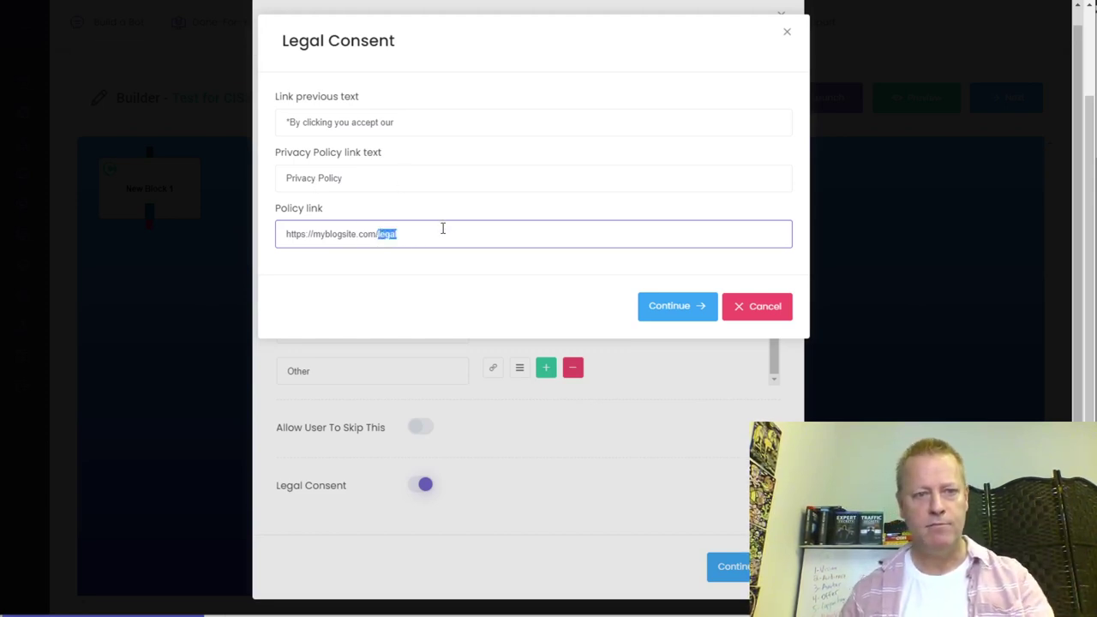
text(privacy)
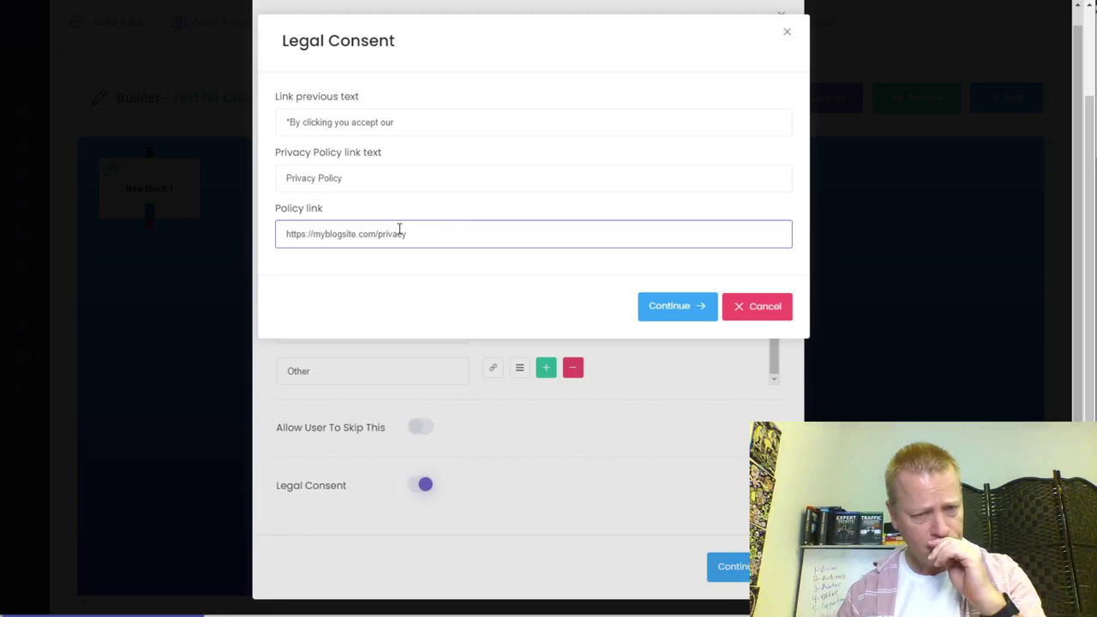
click(698, 311)
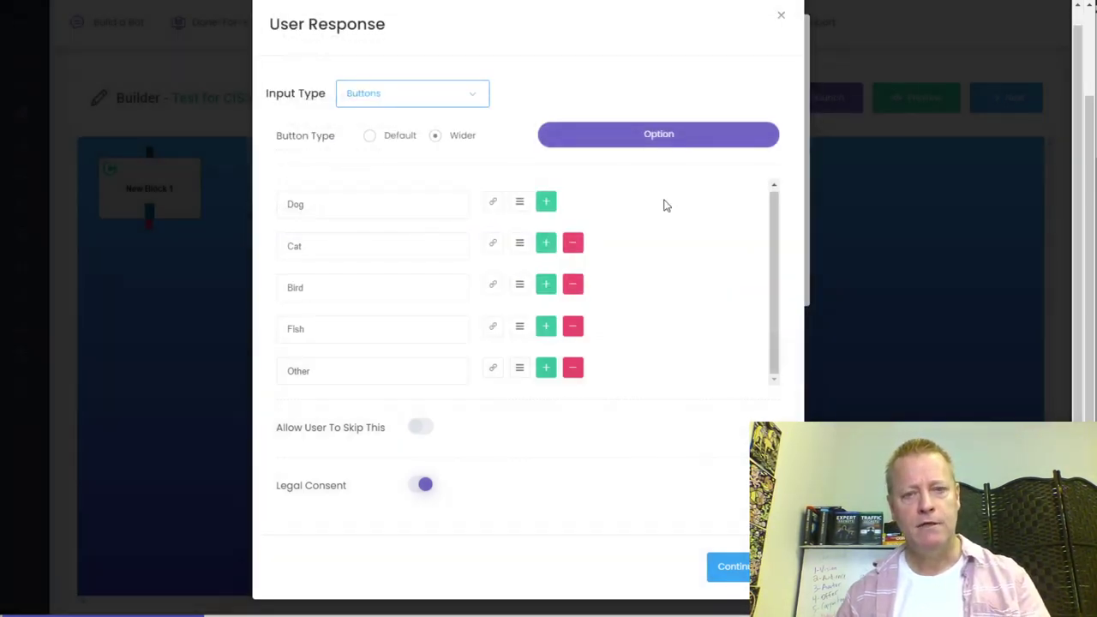
- Save New Block 1, rename it Welcome, and drag it to the canvas centre
click(737, 569)
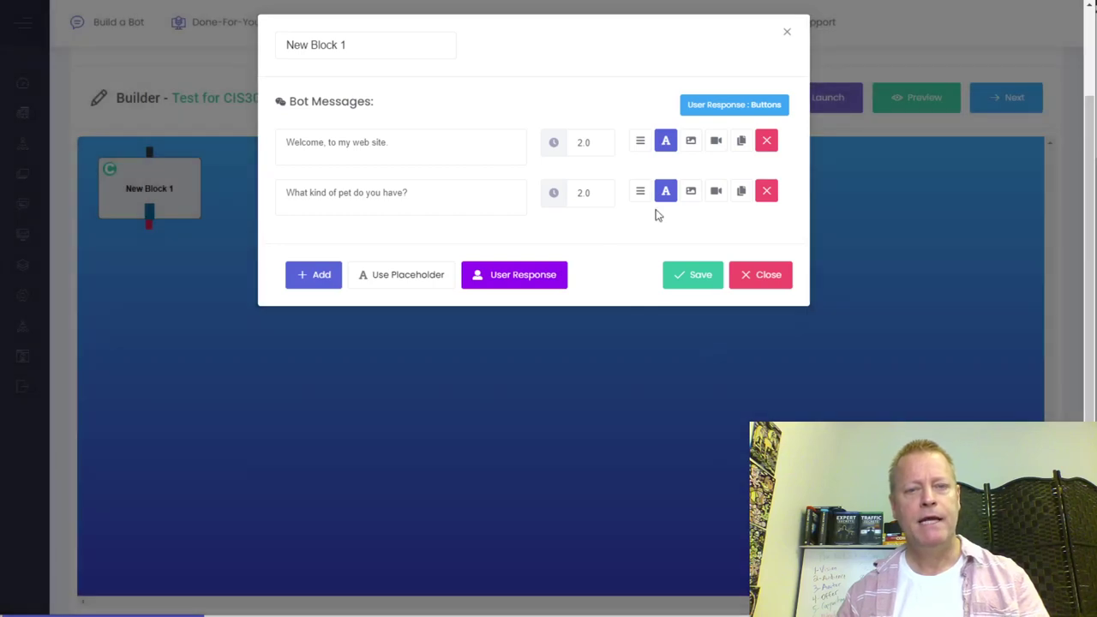
click(701, 280)
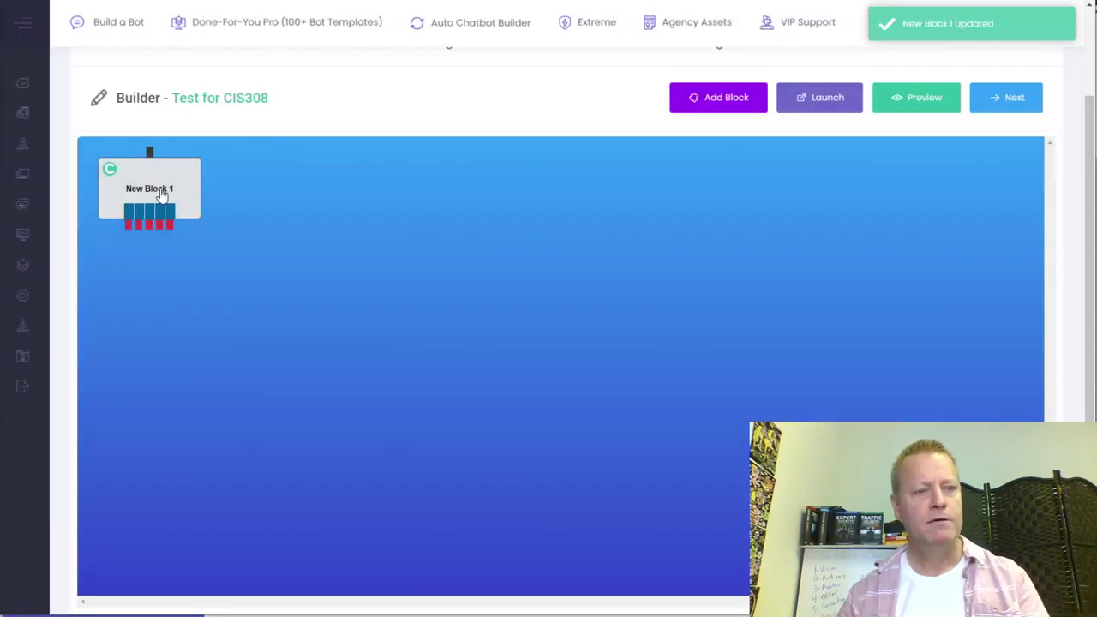
double_click(162, 194)
drag(352, 48, 264, 46)
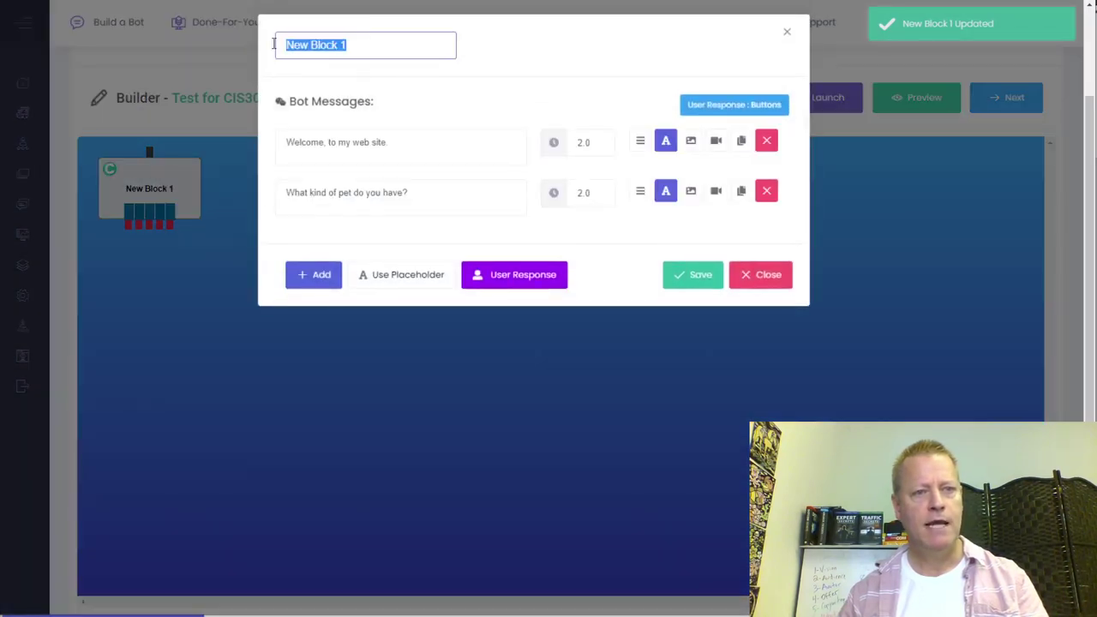
text(Welcome)
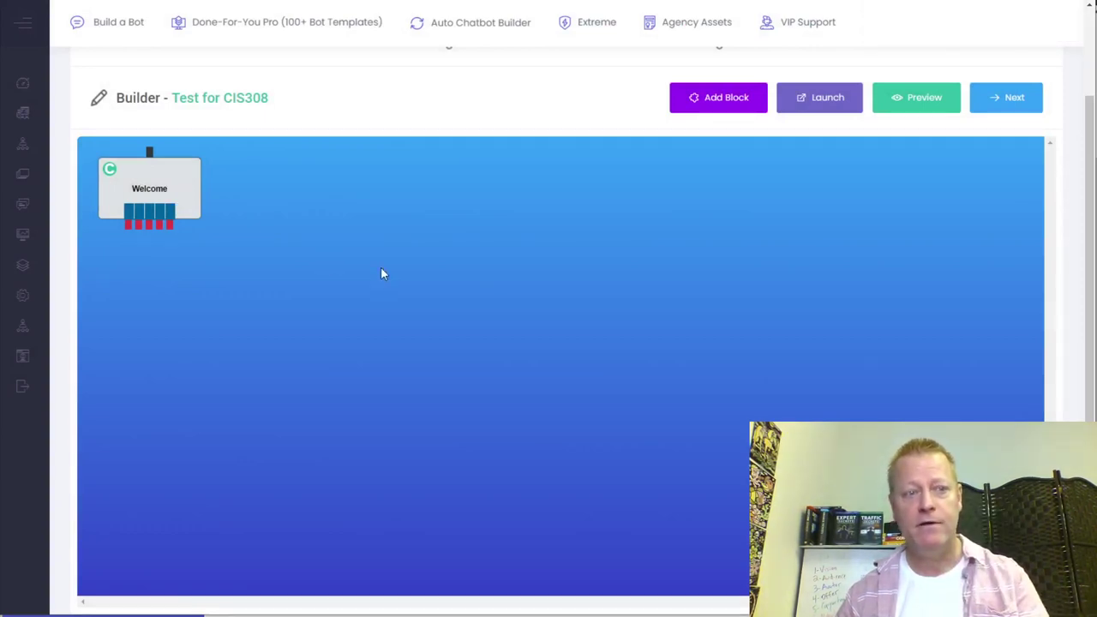
drag(152, 196, 531, 269)
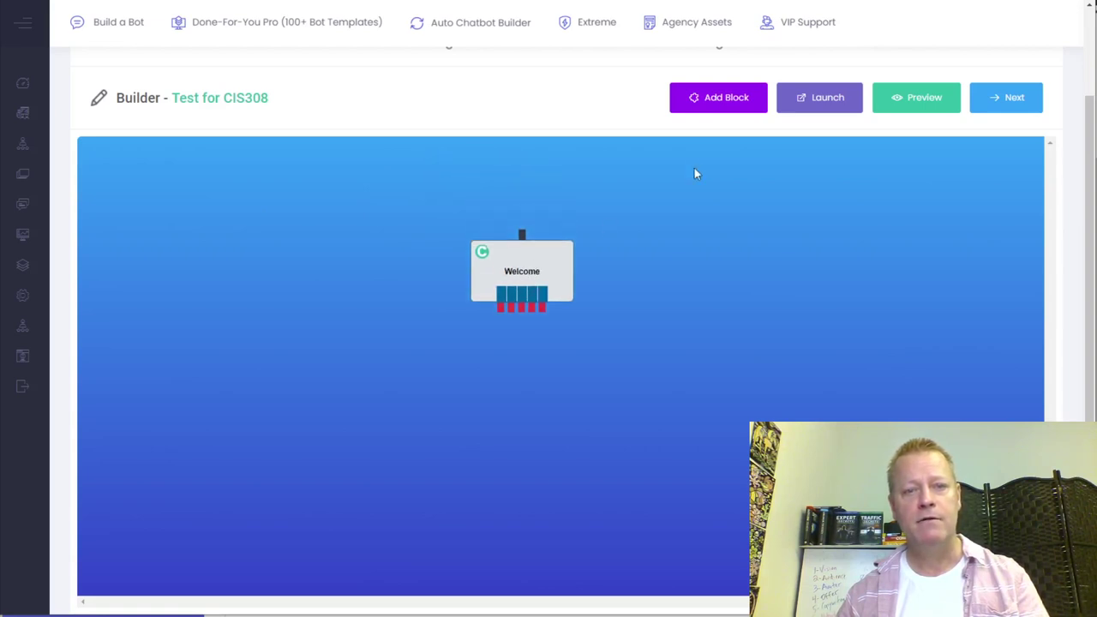
- Add New Block 2, name it Welcome, and greet visitors to the best pet food online store
click(726, 101)
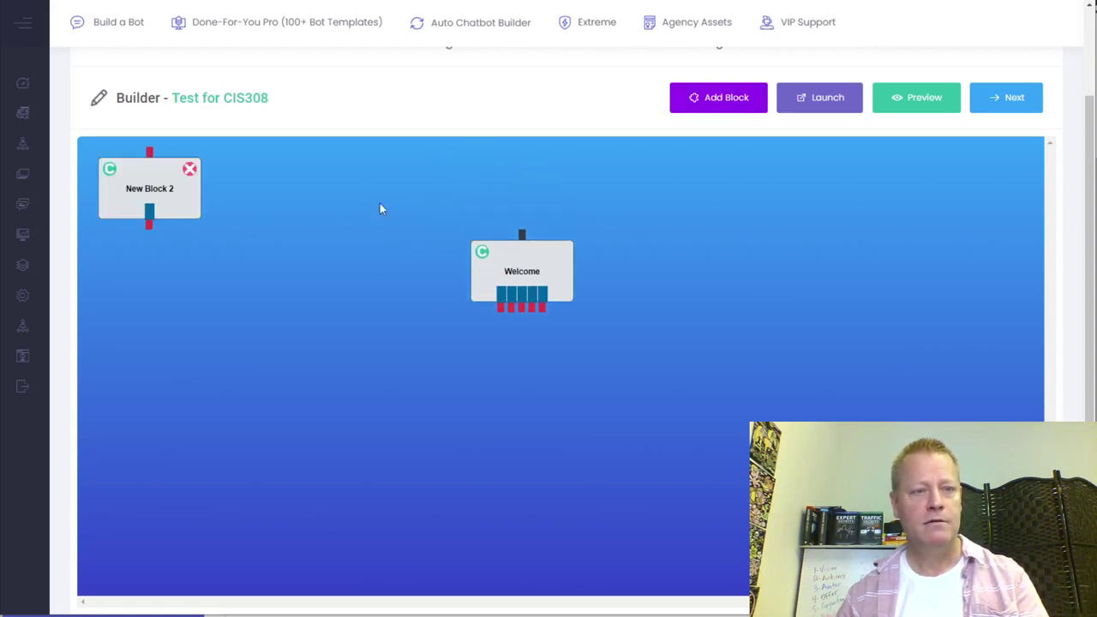
click(162, 190)
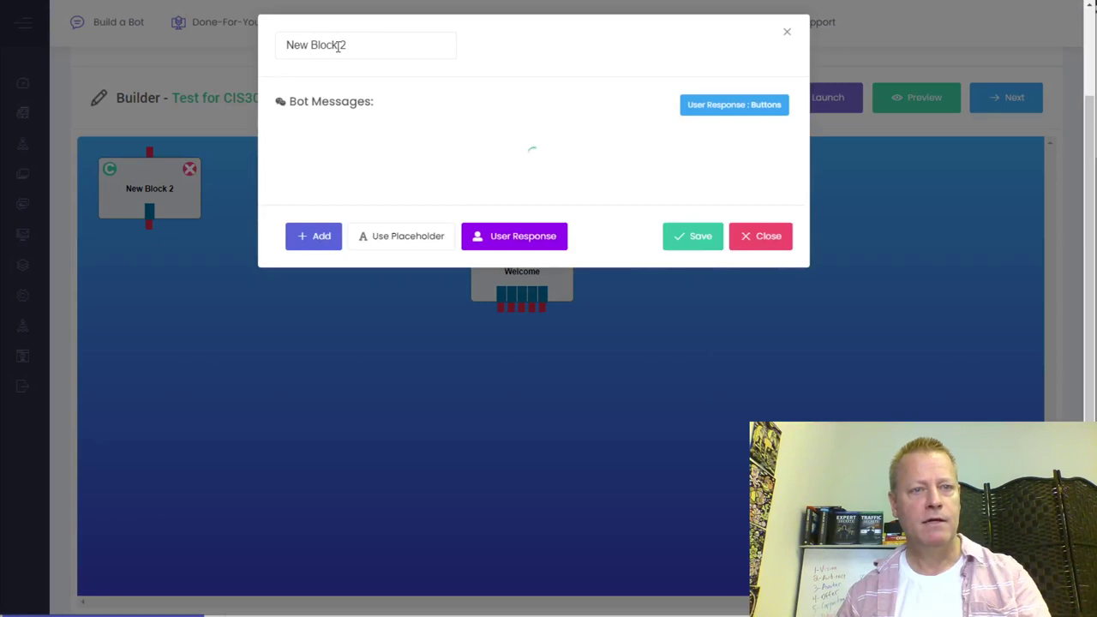
drag(362, 44, 289, 44)
text(Welcome)
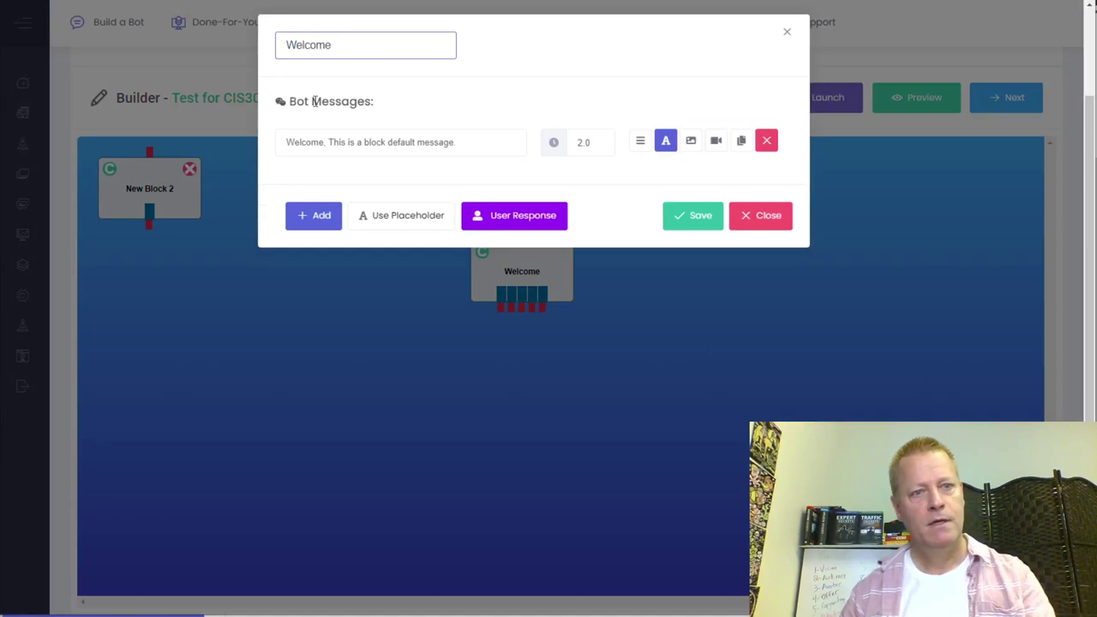
click(345, 142)
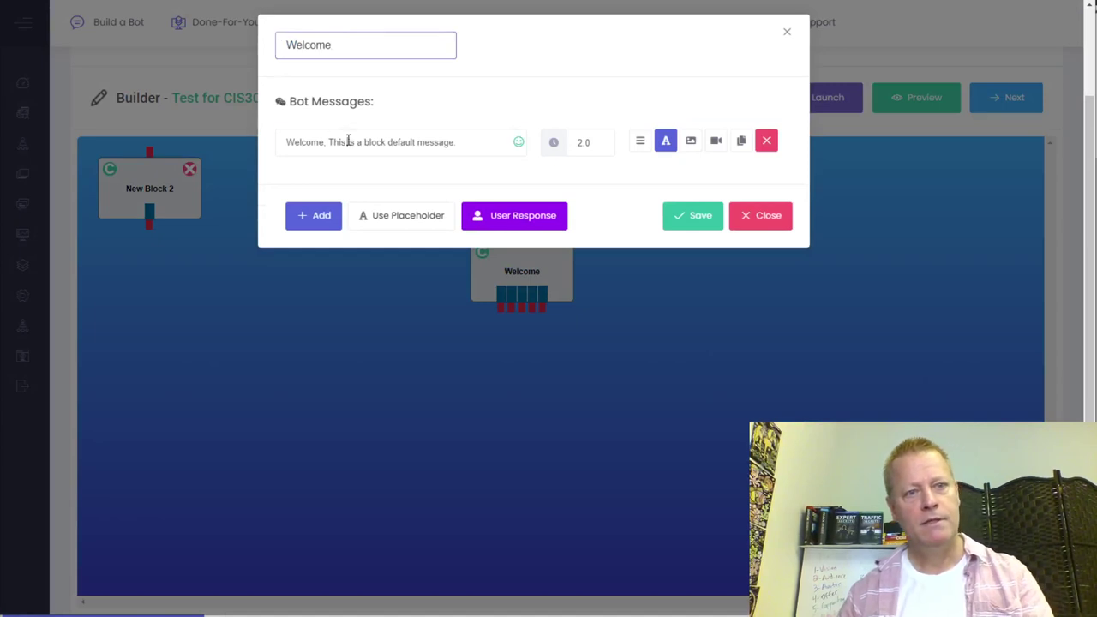
drag(329, 142, 461, 146)
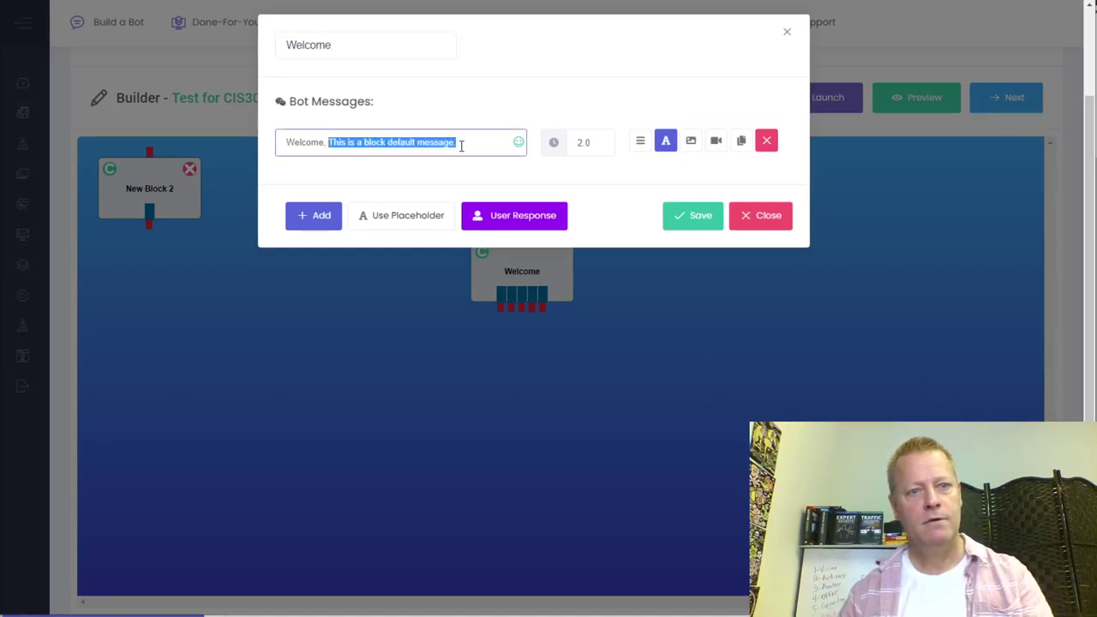
text(to the best pet food online store there is...)
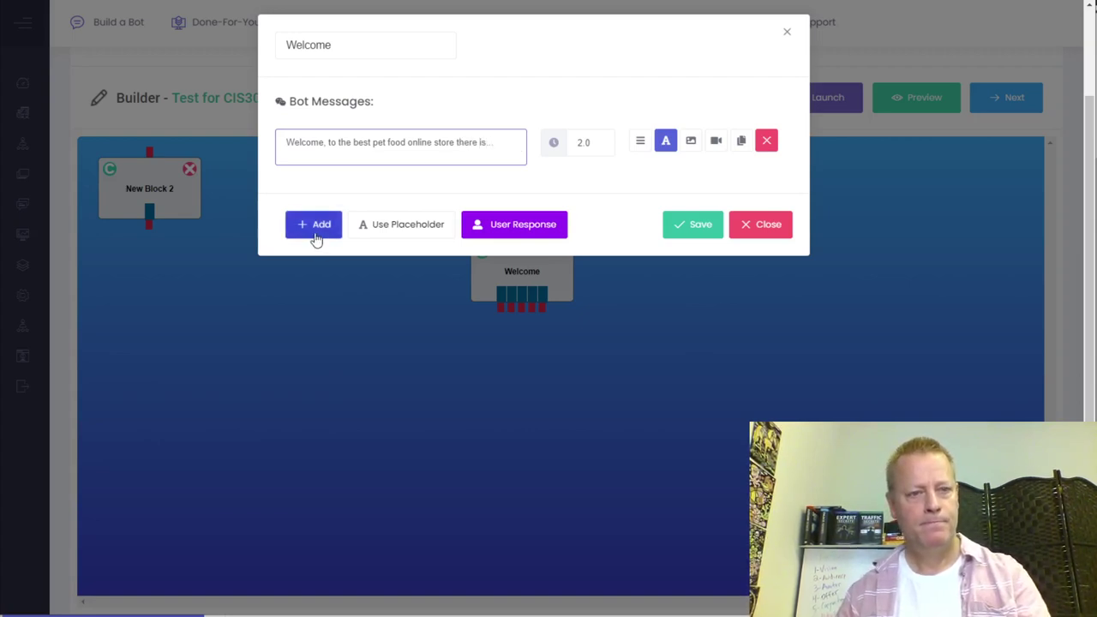
- Add a second message 'My name is Rocky, what's your name?'
click(313, 233)
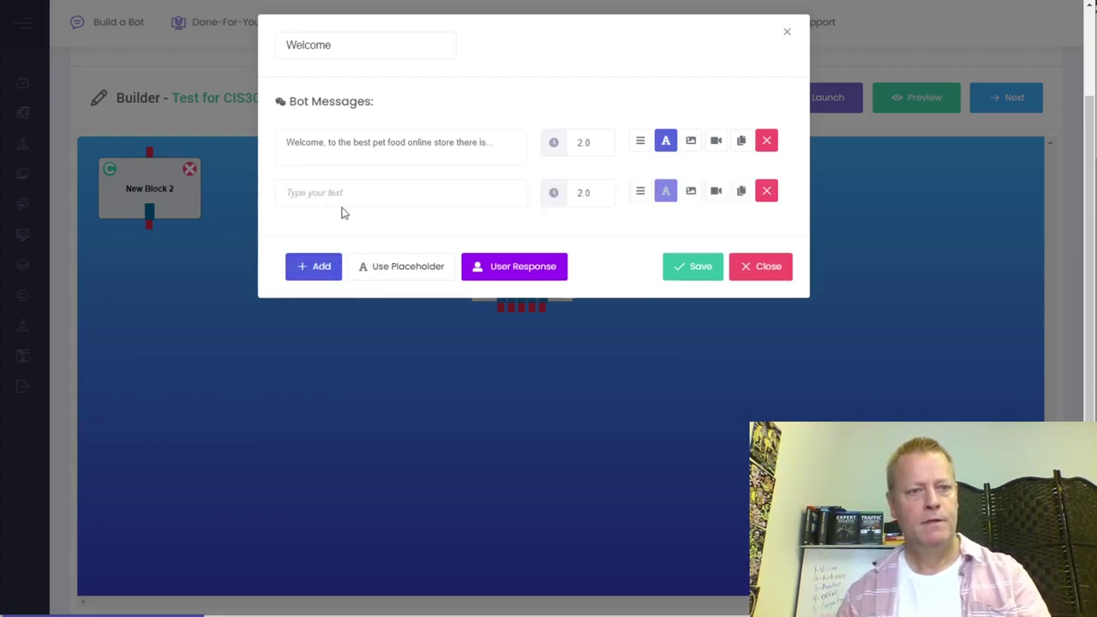
click(345, 193)
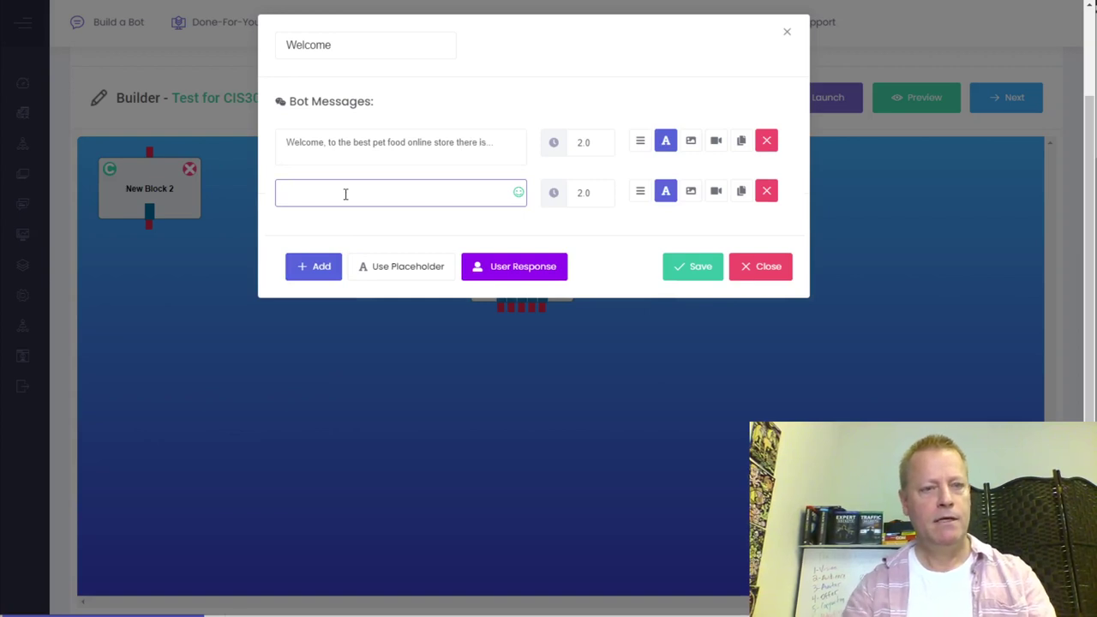
text(My name is Ro)
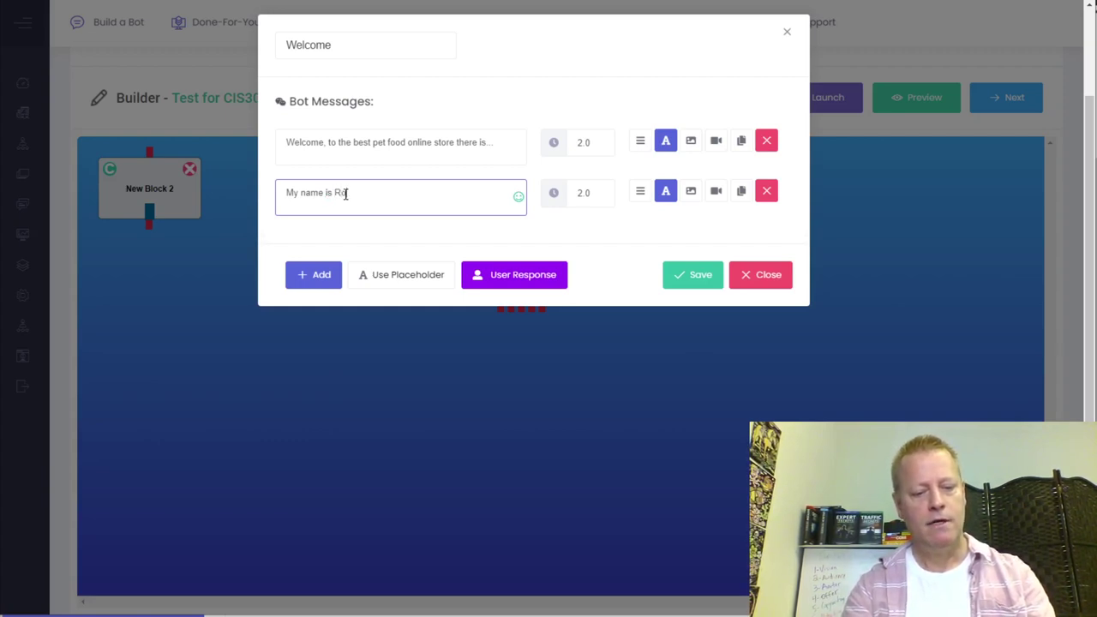
text(cky, what's your)
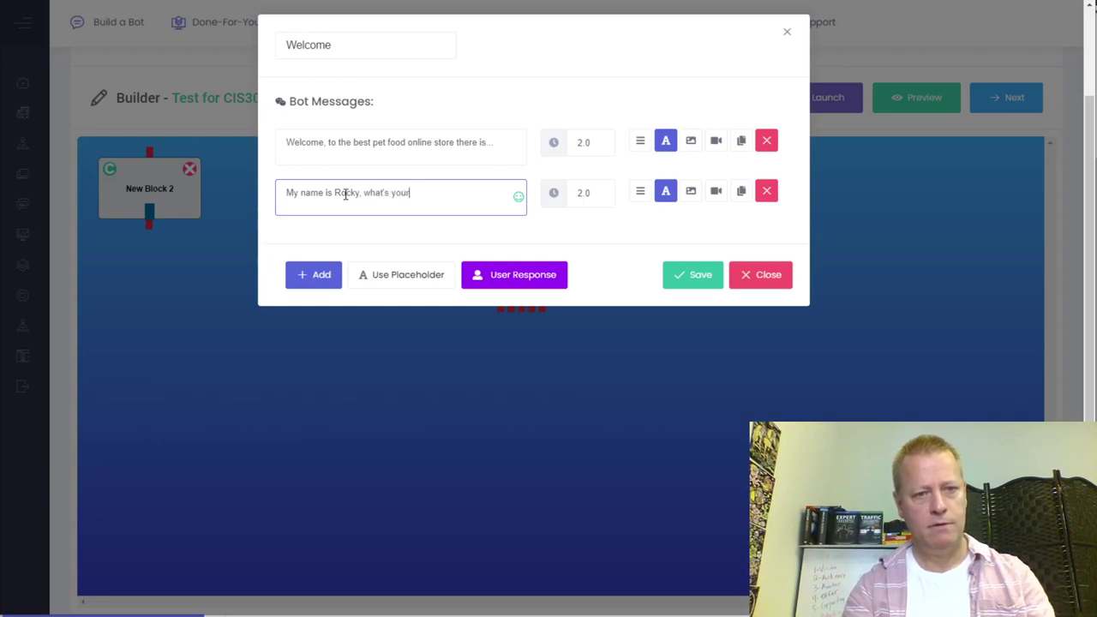
text( bane)
key(BackSpace)
key(BackSpace)
key(BackSpace)
key(BackSpace)
text(name?)
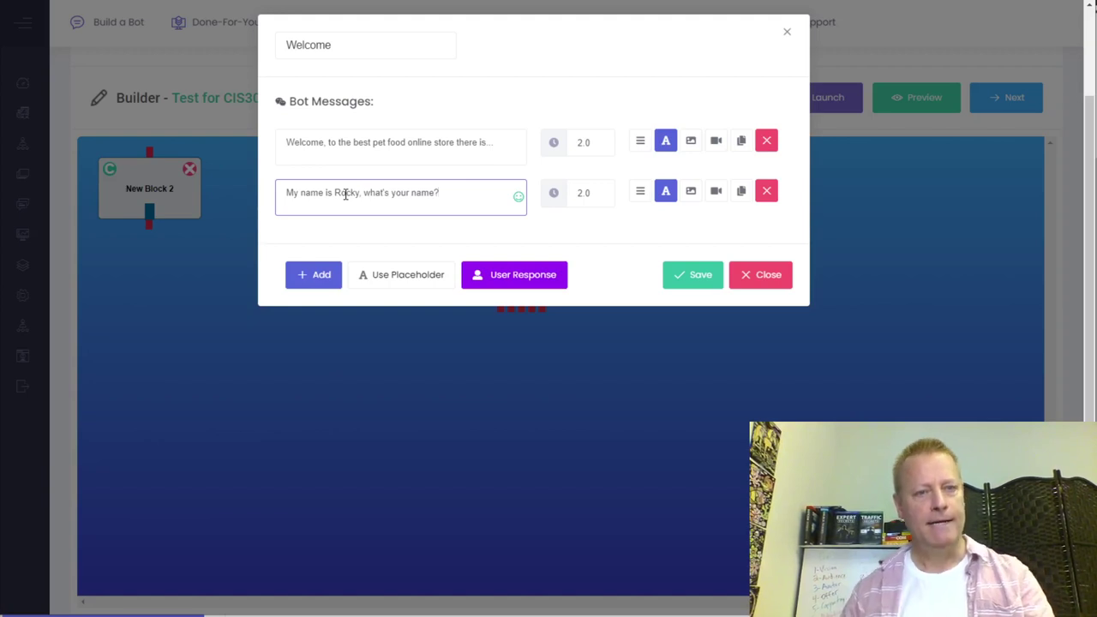
click(514, 279)
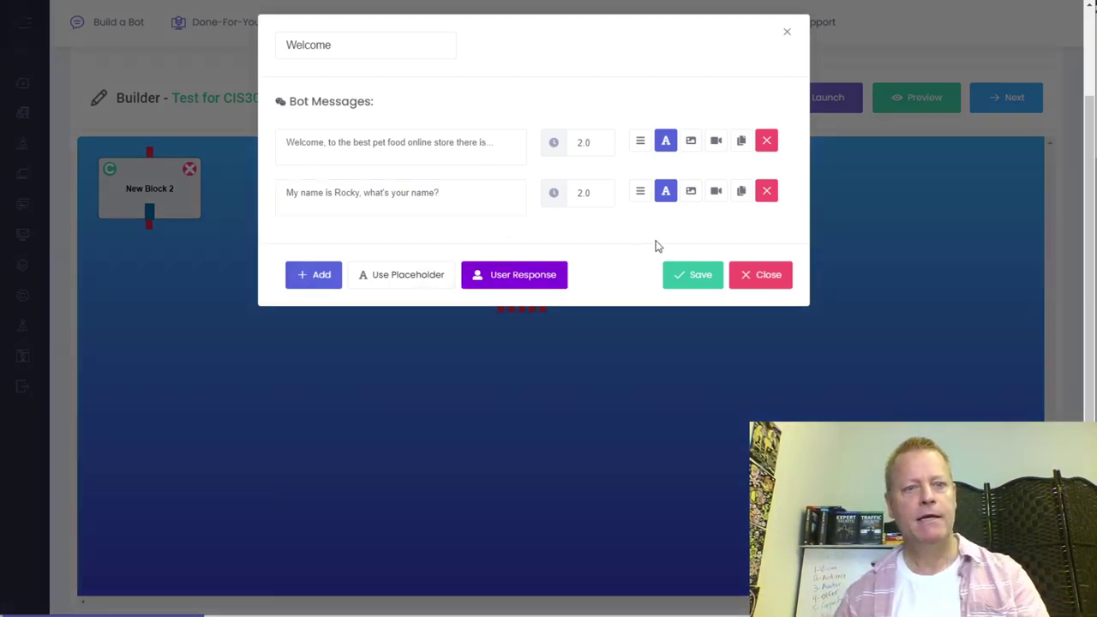
click(437, 123)
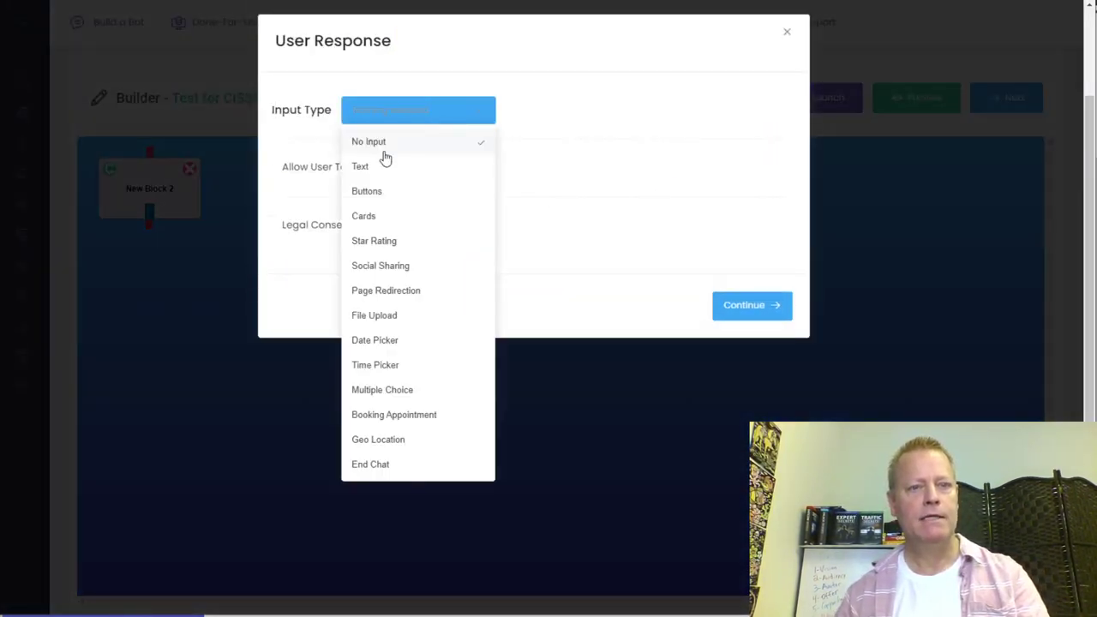
- Make the answer a validated First Name text field with each word capitalized
click(370, 171)
click(509, 160)
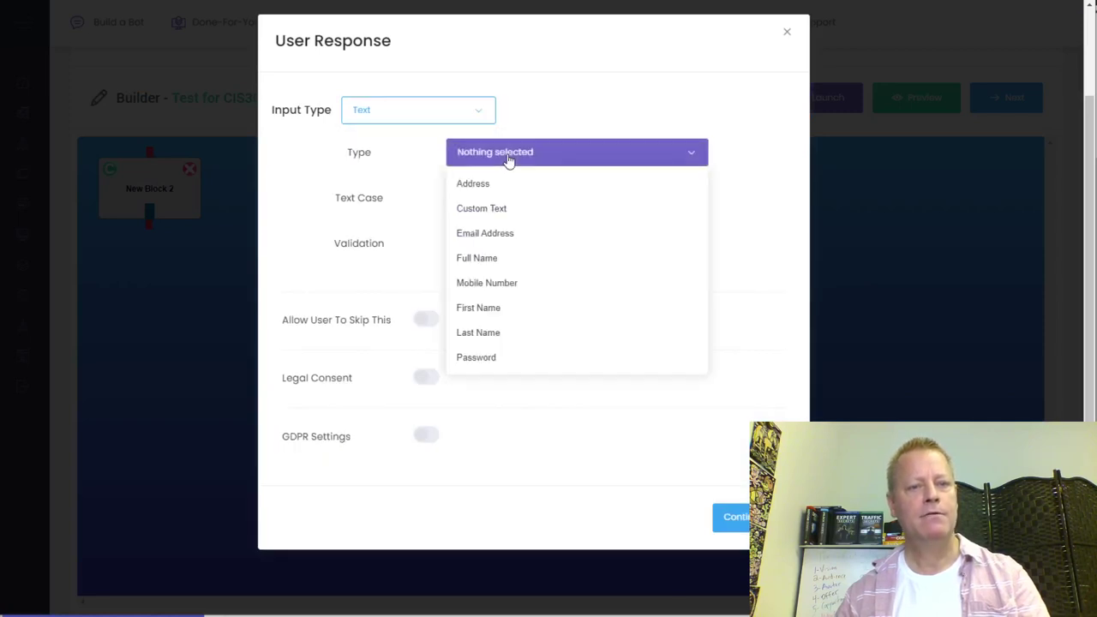
click(492, 309)
click(524, 208)
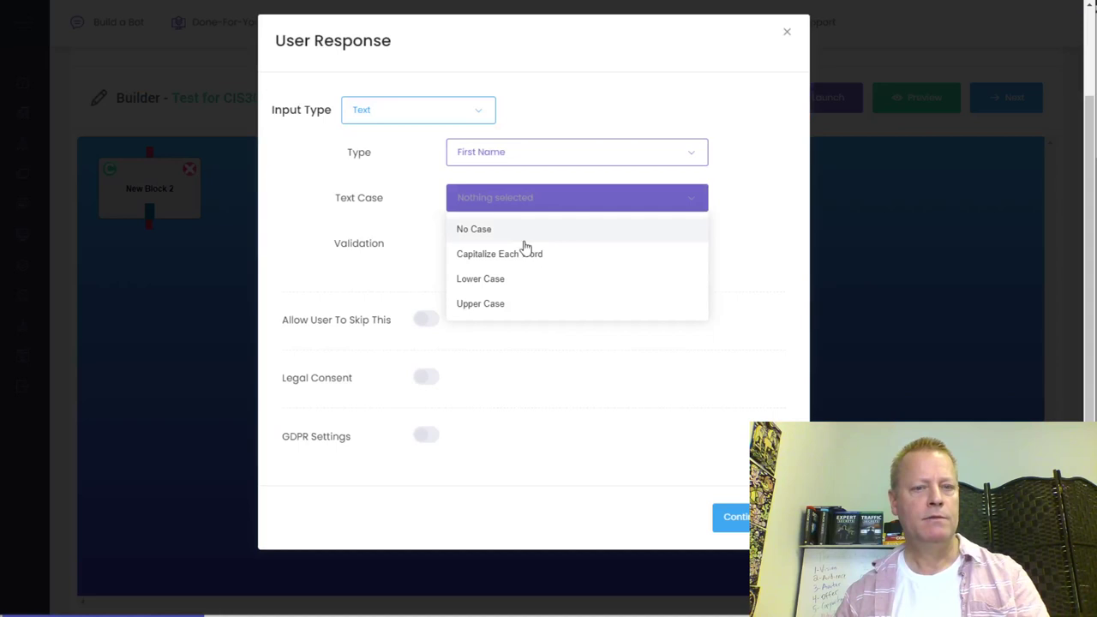
click(517, 260)
click(459, 244)
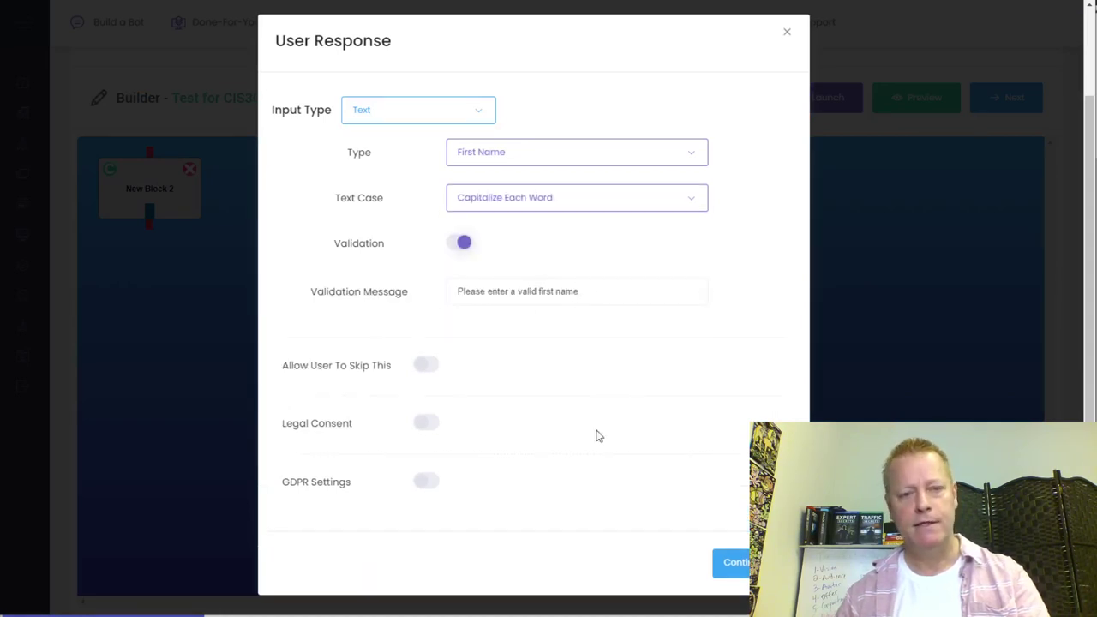
click(729, 562)
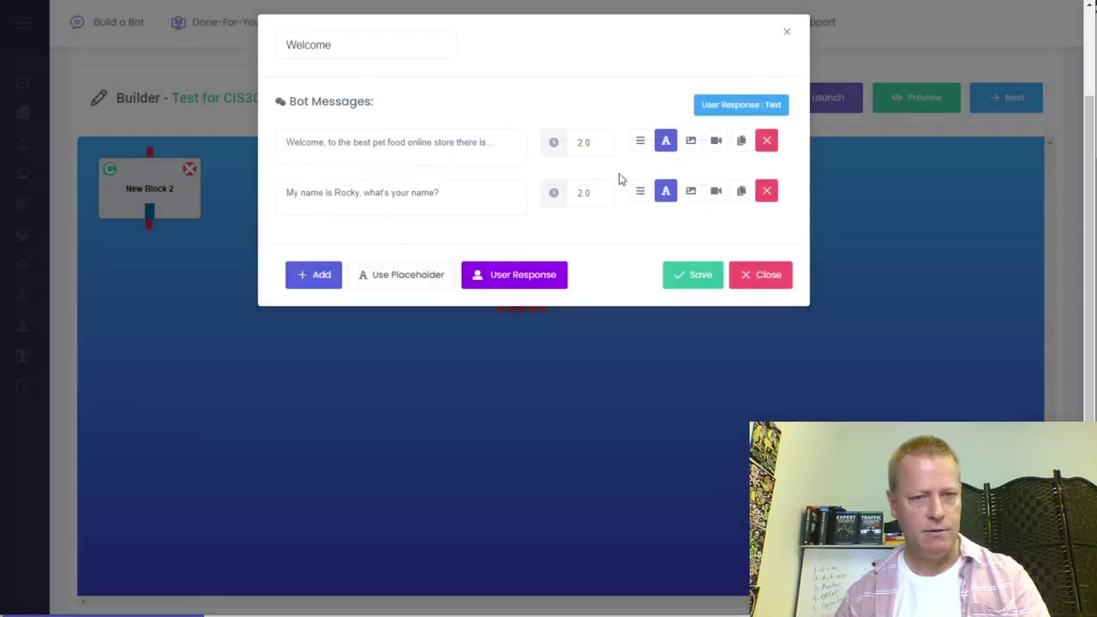
- Turn on Legal Consent with the privacy policy link and save the Welcome block
click(552, 278)
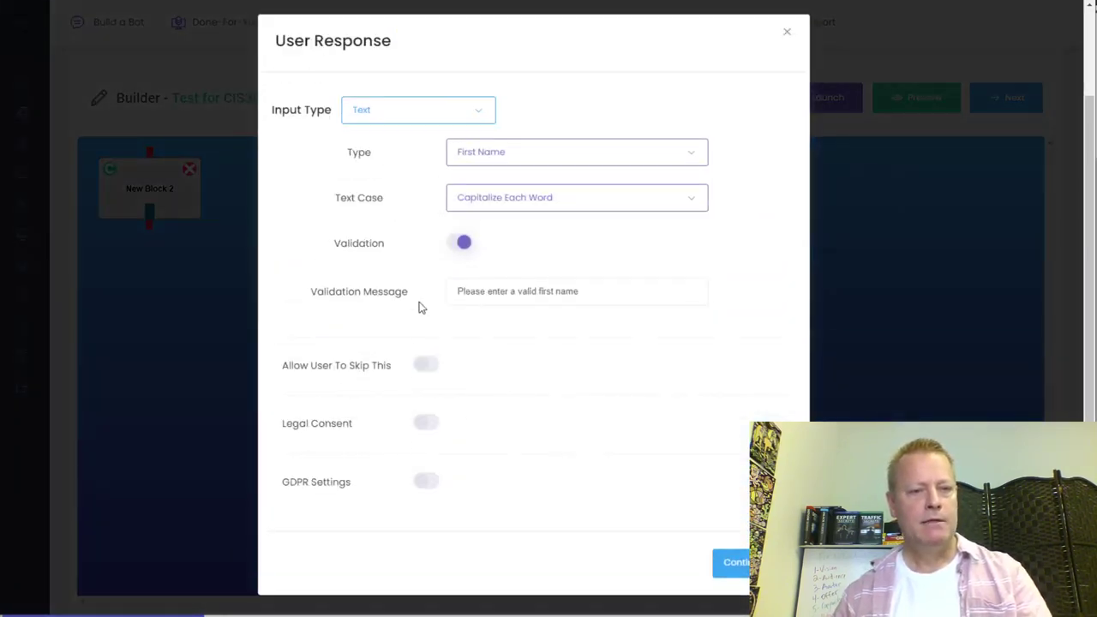
click(429, 424)
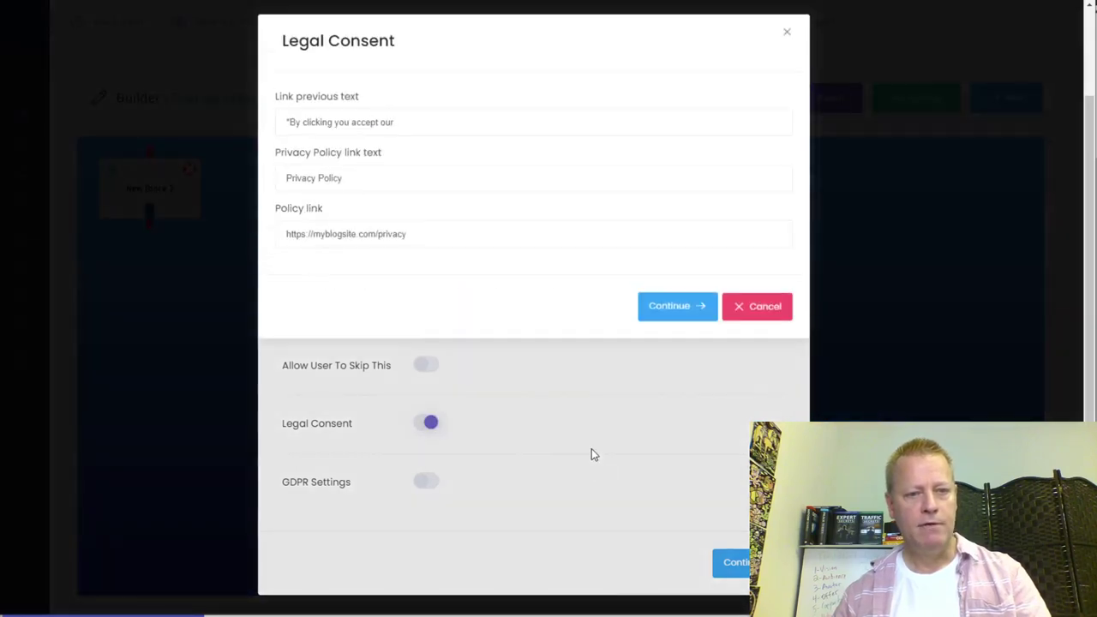
click(674, 316)
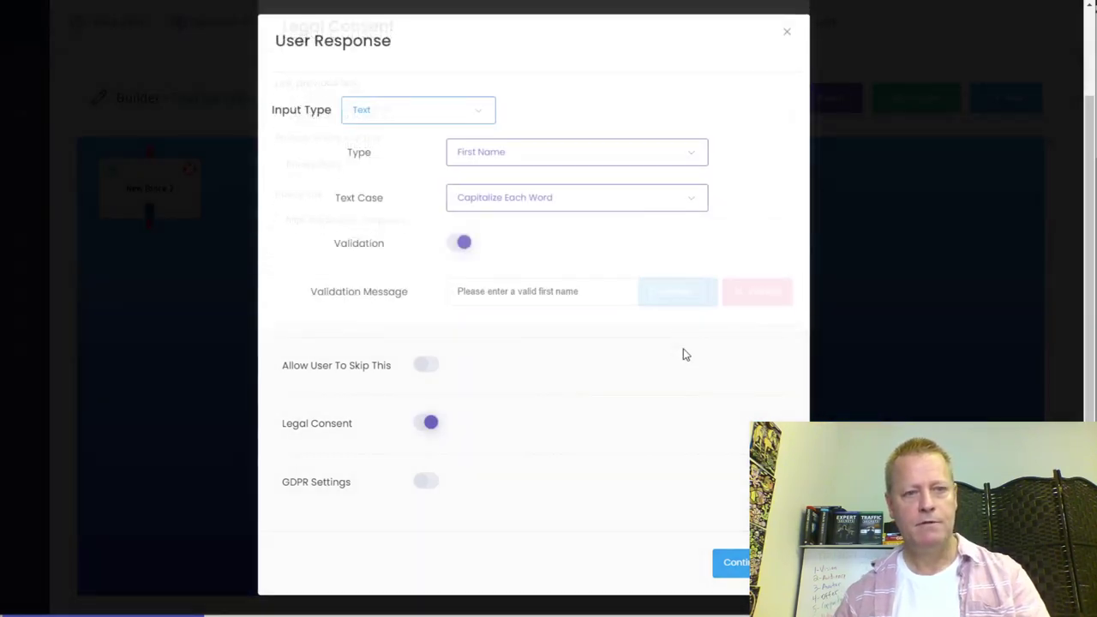
click(737, 569)
click(704, 285)
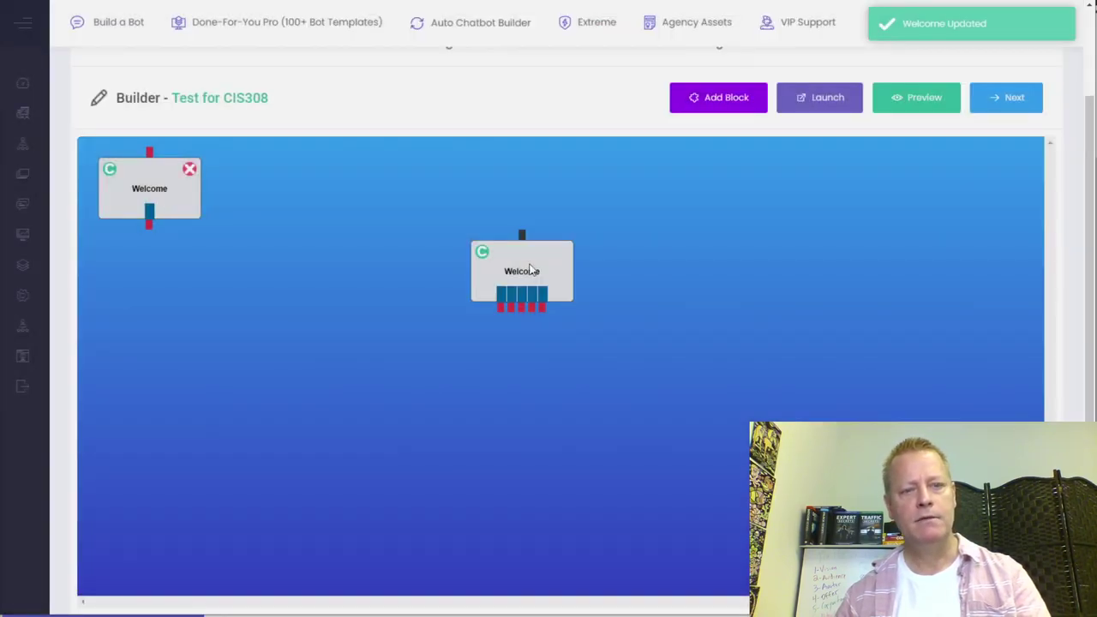
- Rename the second block to 'Pet type', check its Dog, Cat, Bird, Fish and Other buttons, and save
click(530, 269)
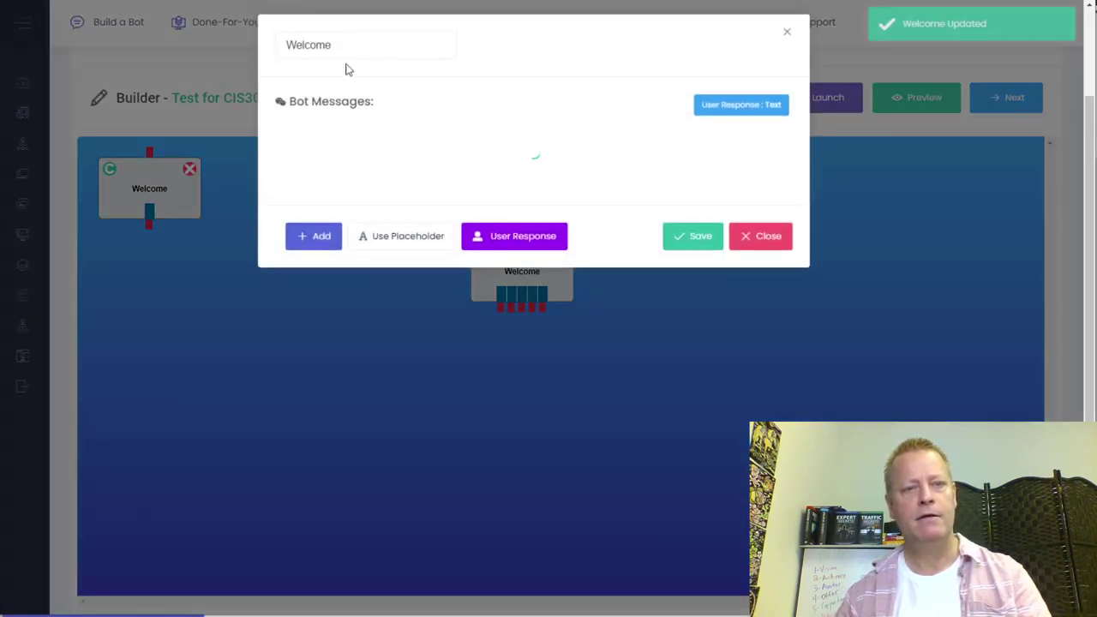
double_click(331, 53)
text(Pet )
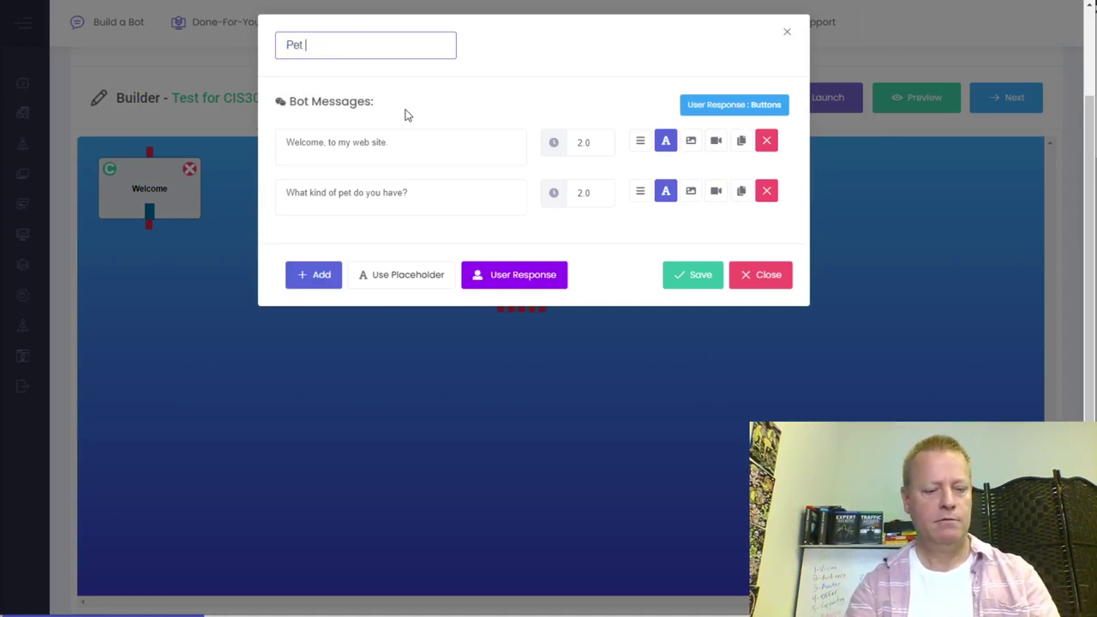
text(type)
key(BackSpace)
key(BackSpace)
key(BackSpace)
key(BackSpace)
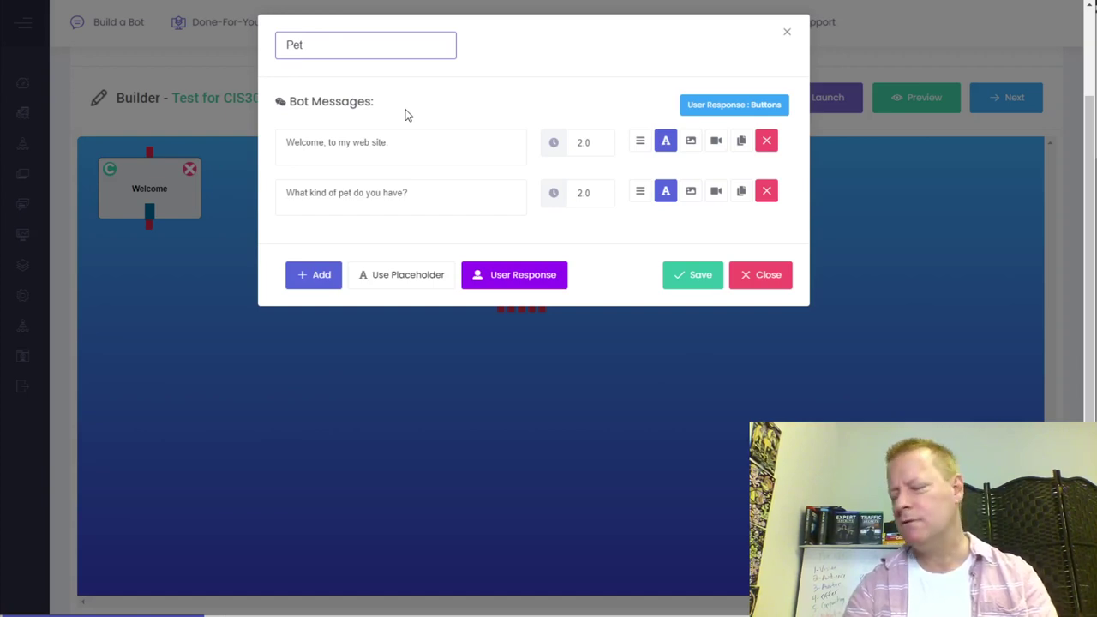
text(type)
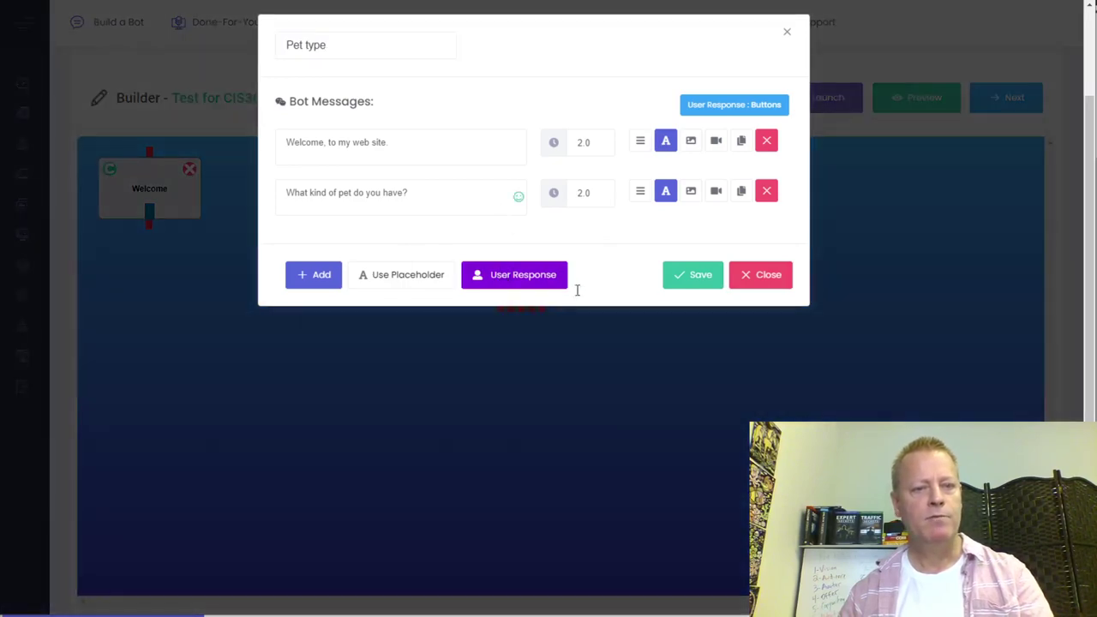
click(514, 274)
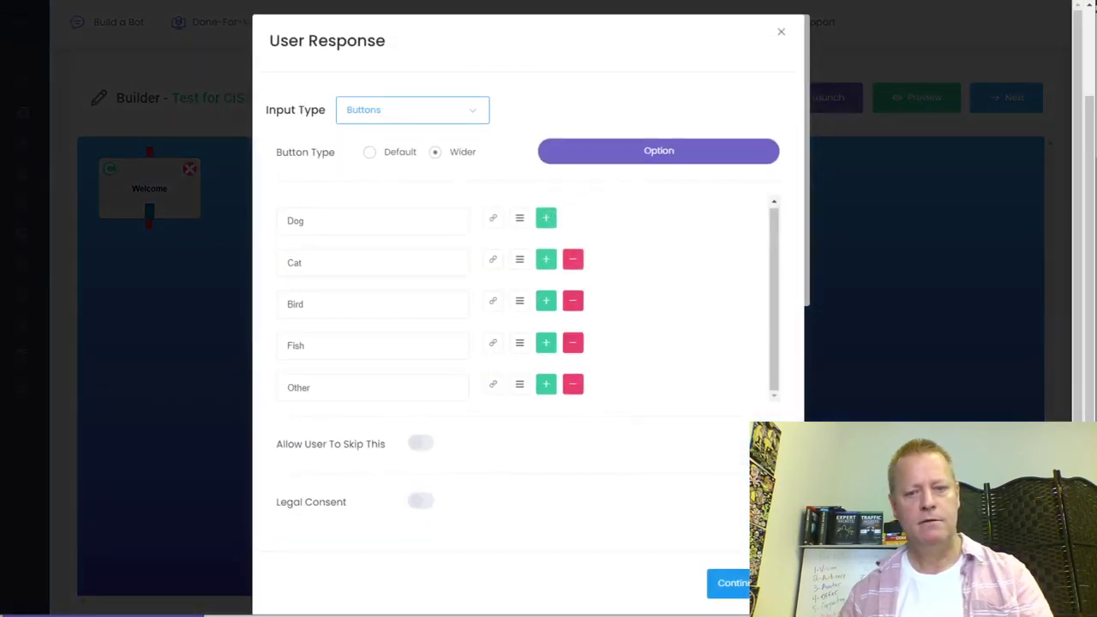
click(728, 583)
click(695, 278)
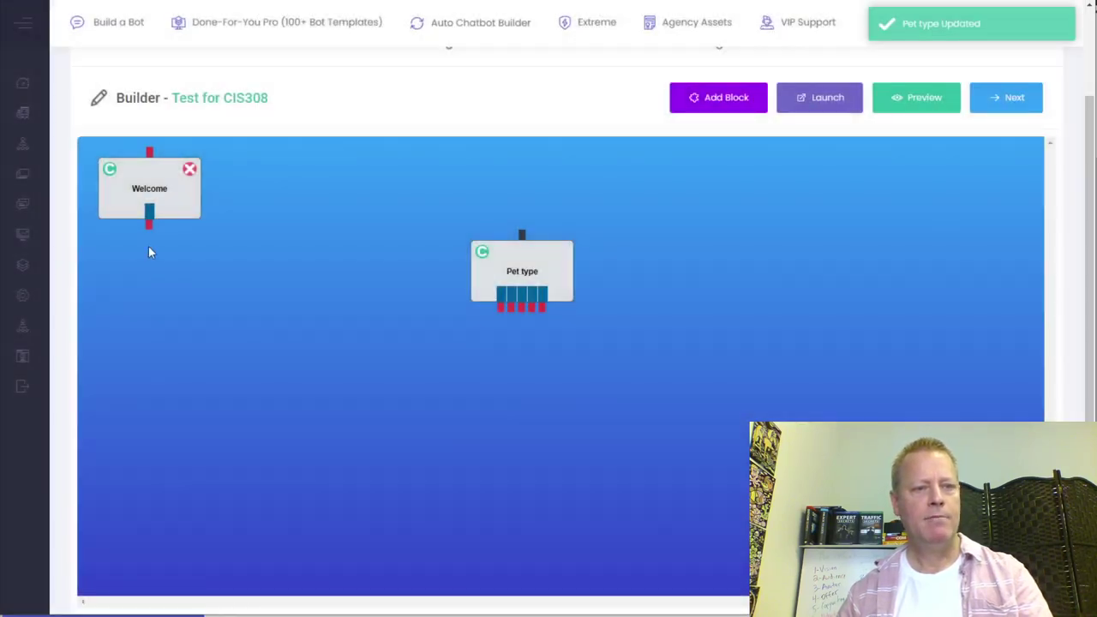
- Connect Welcome's output to Pet type, placing Welcome at top centre with Pet type directly below
drag(149, 227, 165, 342)
drag(170, 200, 524, 207)
drag(198, 340, 521, 282)
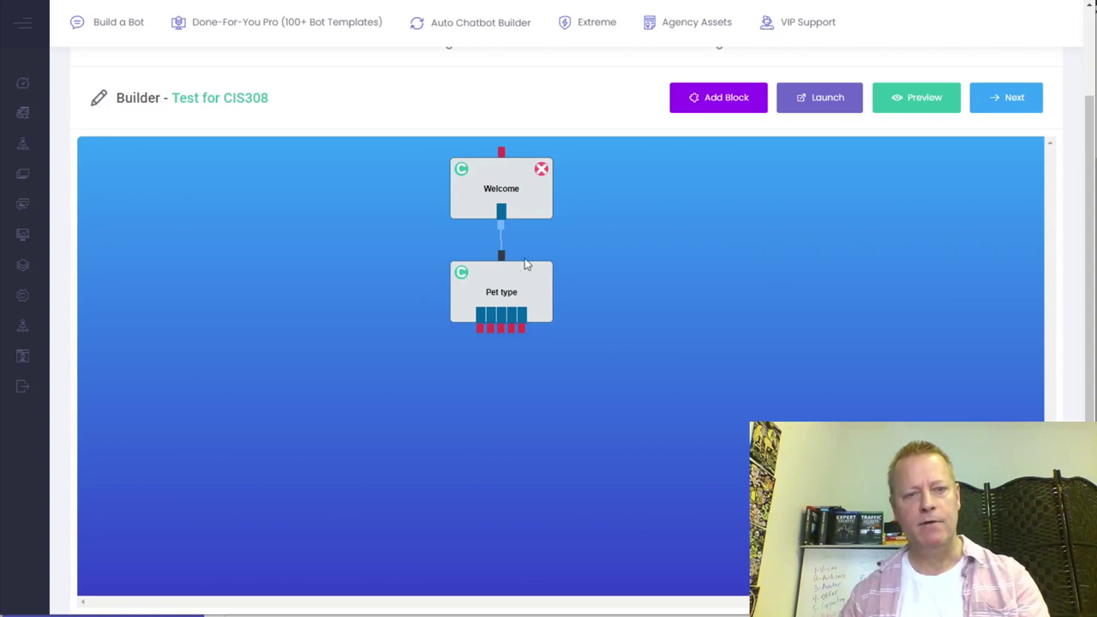
- Replace the Pet type block's first message with 'Nice to meet you'
double_click(540, 296)
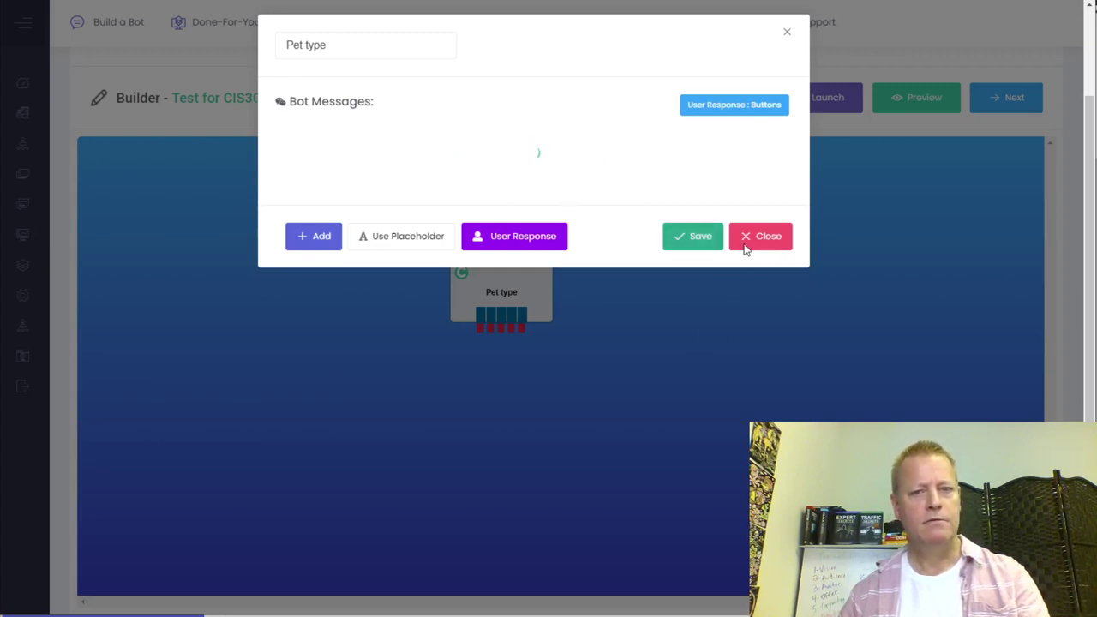
click(399, 147)
drag(402, 147, 266, 121)
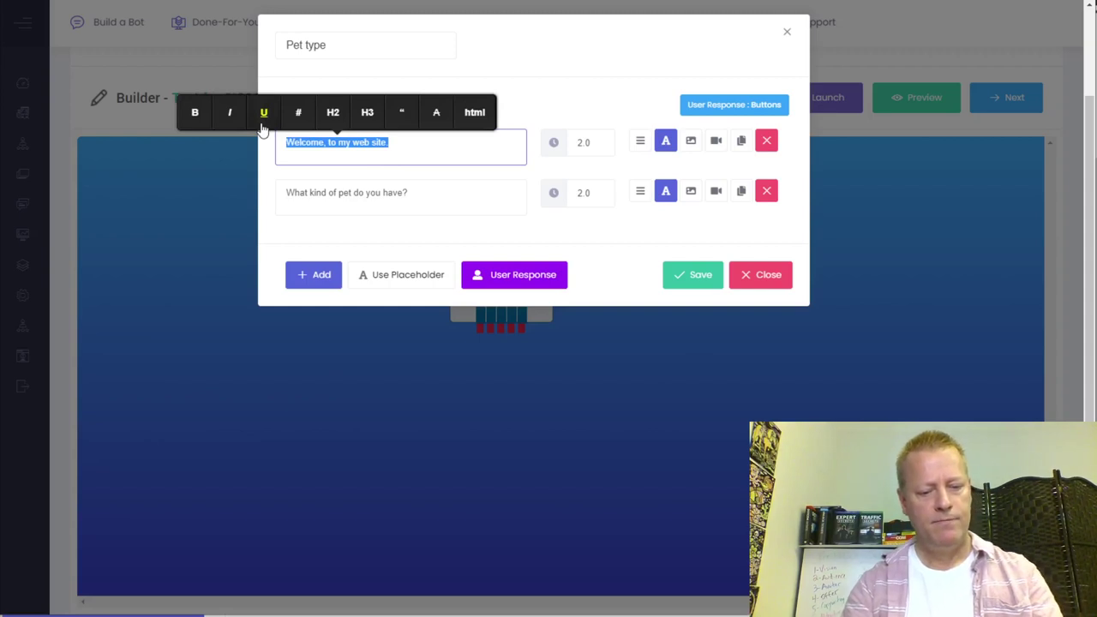
text(Nice to mee)
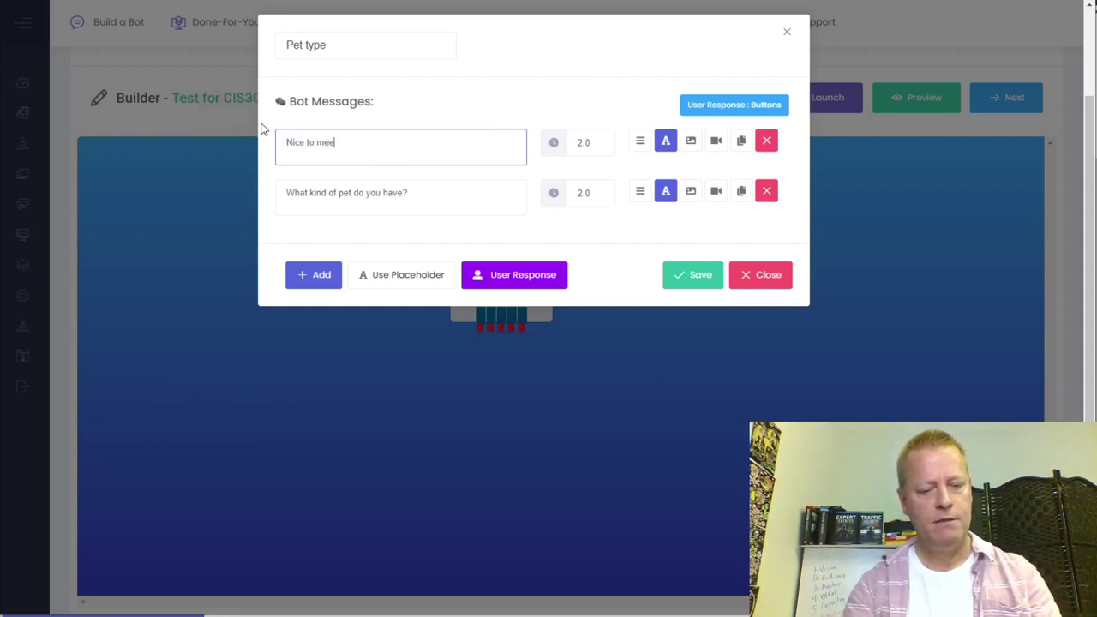
text(t you)
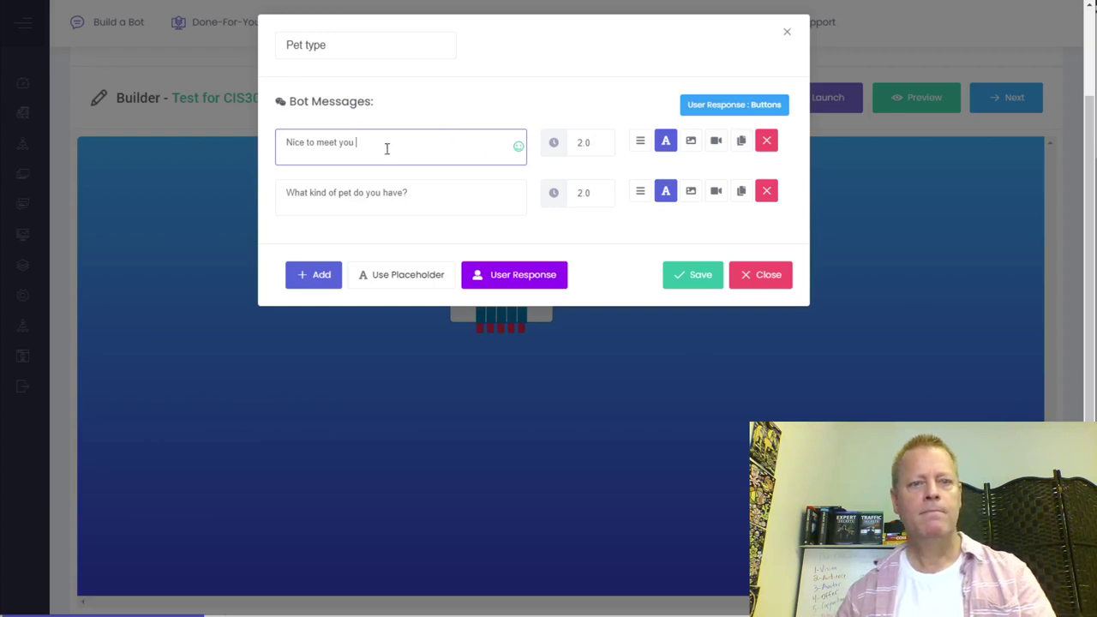
- Append the First Name placeholder and '!' to the message, then save the block
click(416, 276)
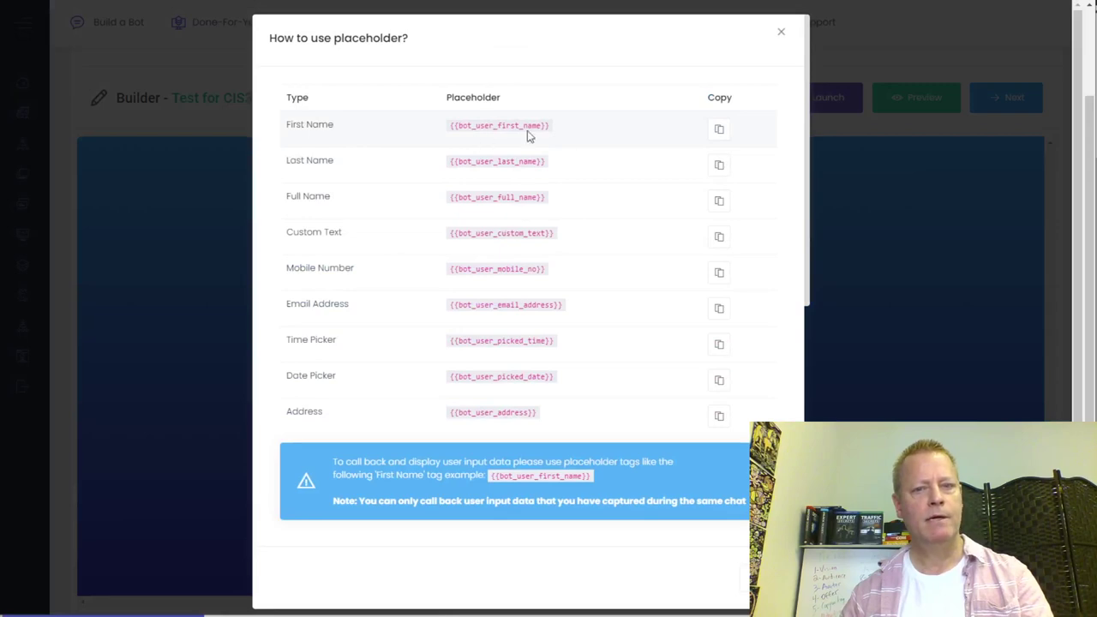
click(716, 130)
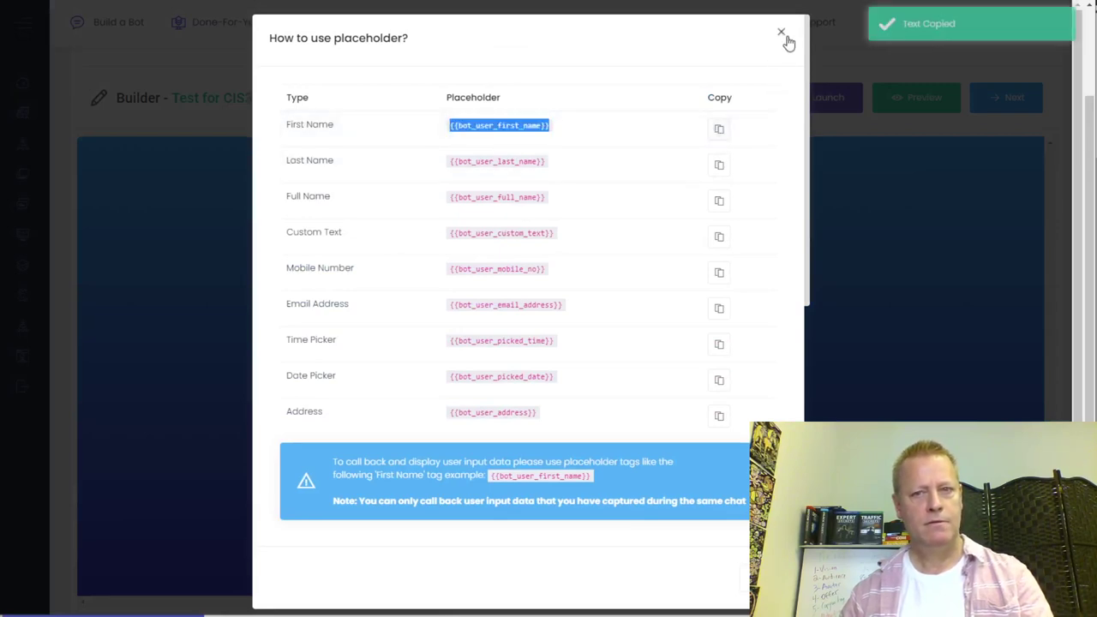
click(784, 36)
click(370, 142)
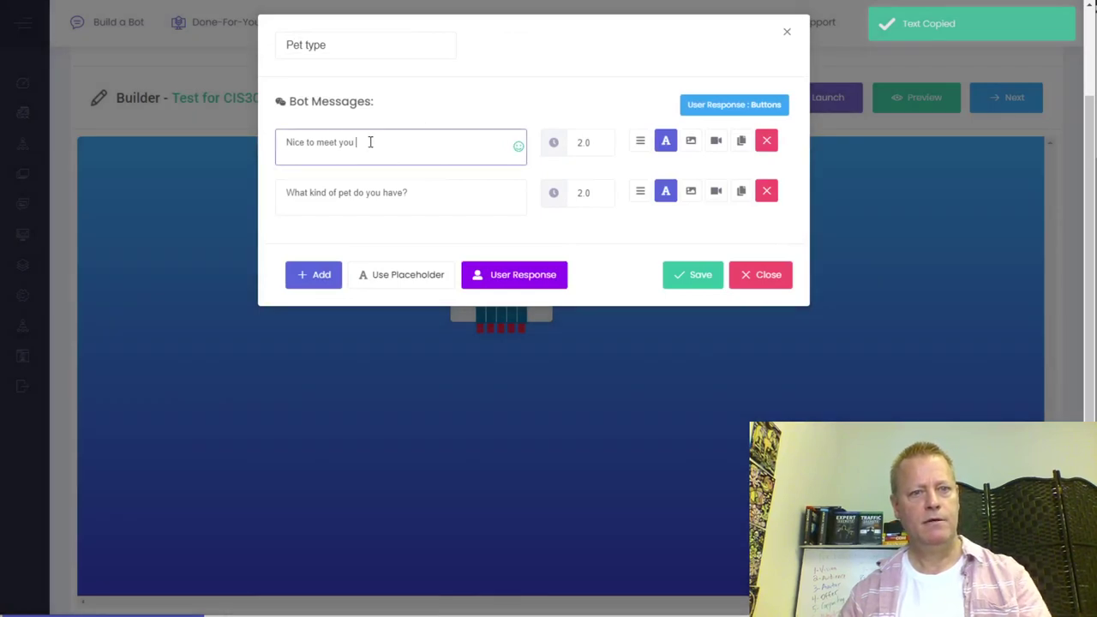
key(ctrl+v)
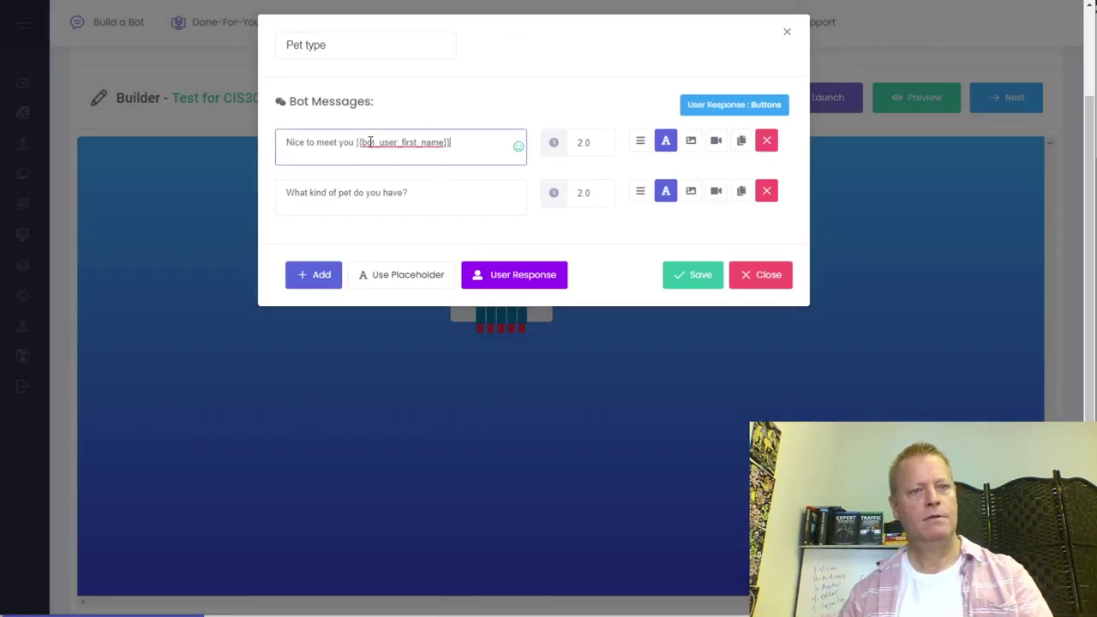
text(!)
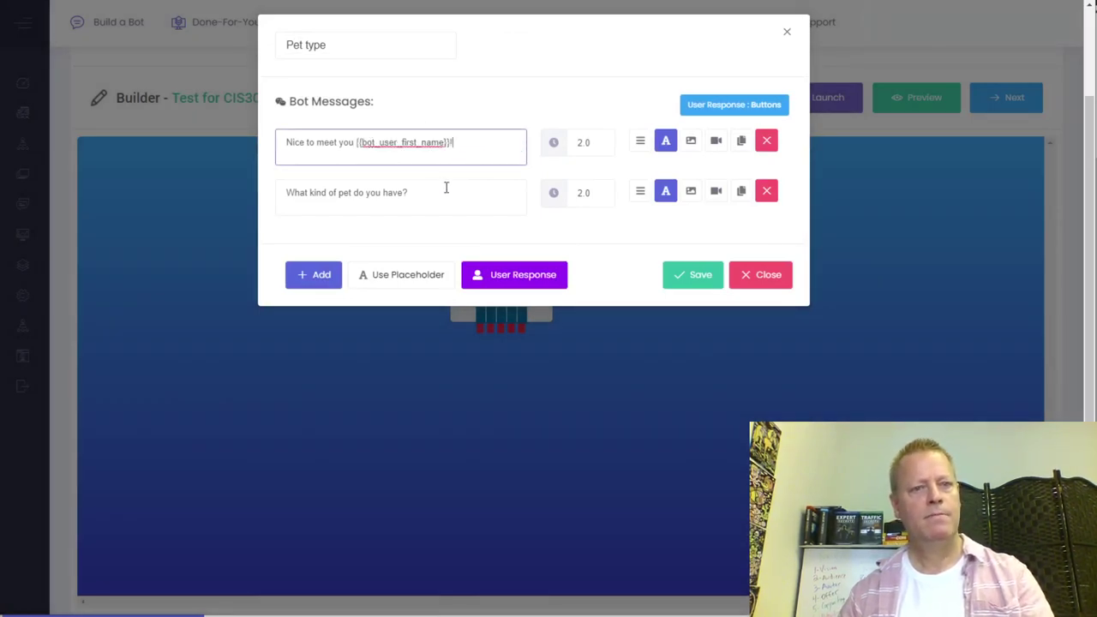
click(390, 197)
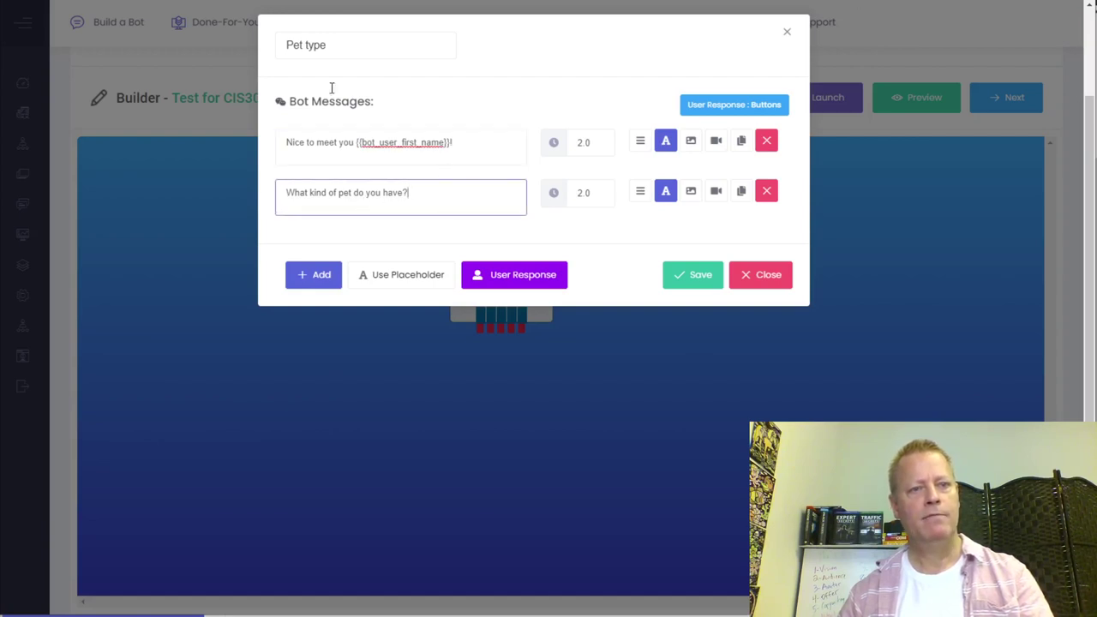
click(692, 276)
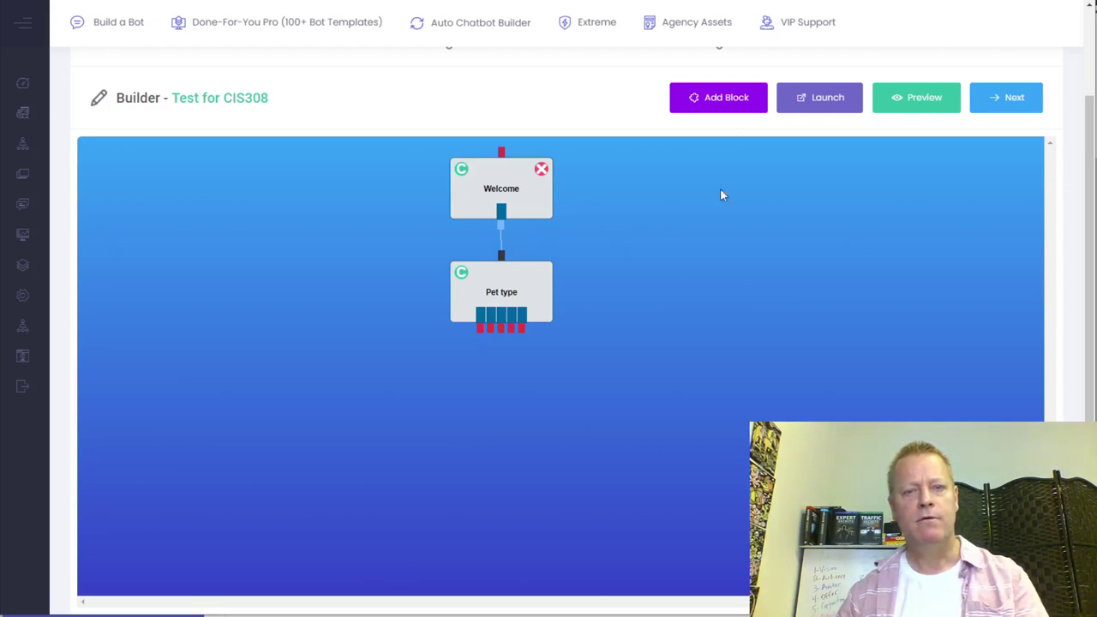
- Add a new block right of Welcome and name it 'Dog'
click(717, 98)
drag(163, 200, 719, 204)
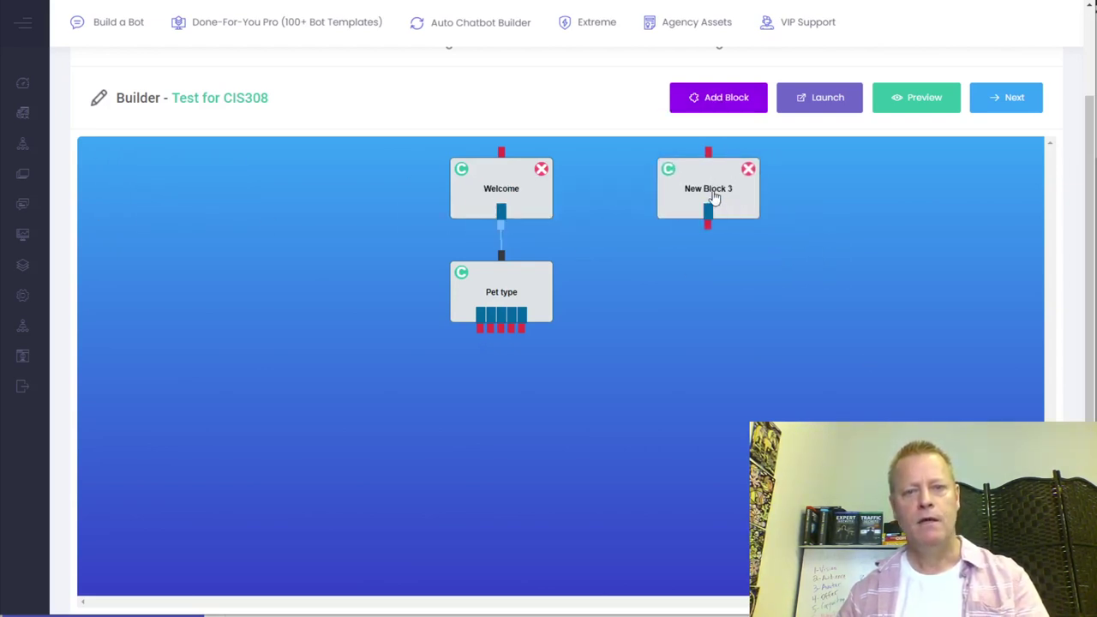
double_click(714, 197)
drag(353, 45, 255, 47)
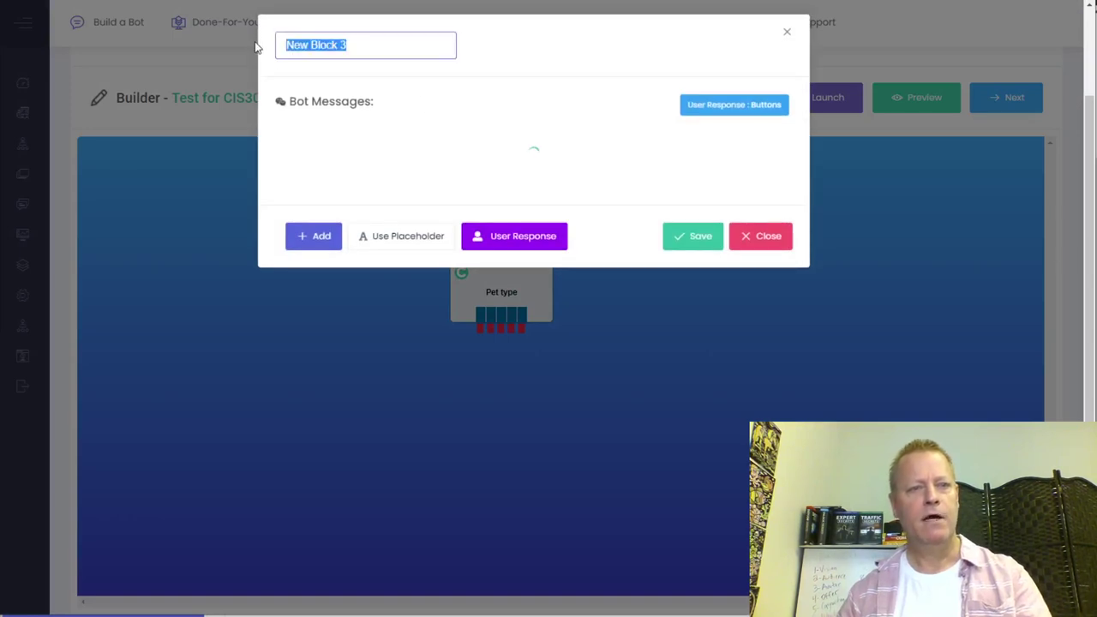
text(Dog)
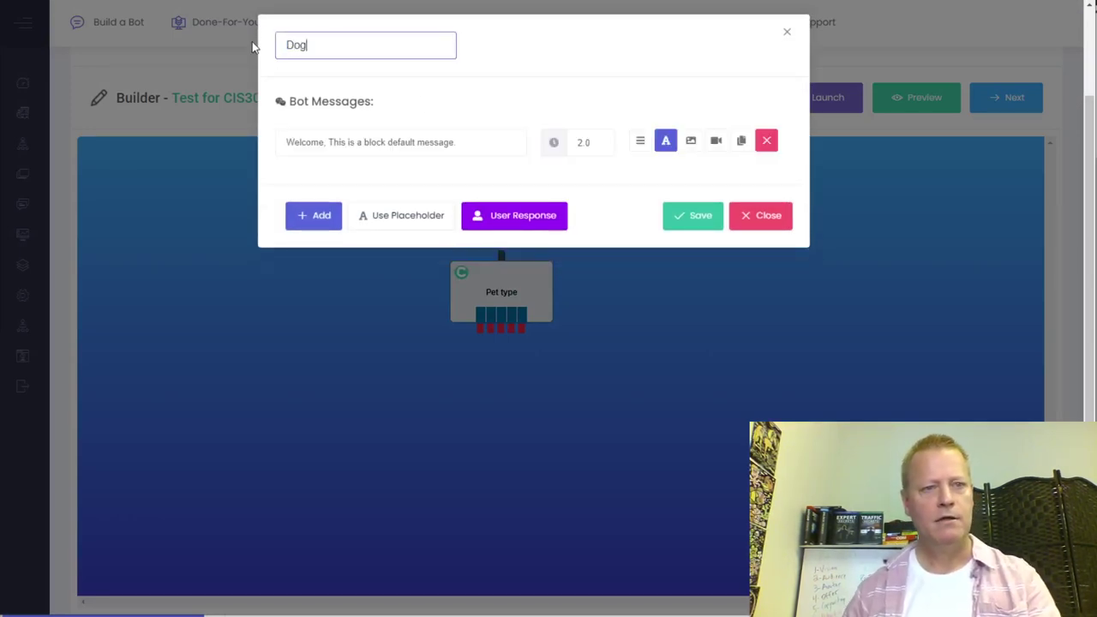
- Replace the default message with 'That's wonderful what's you dog's name?' after a 2.0 second delay
click(388, 144)
drag(448, 153, 375, 144)
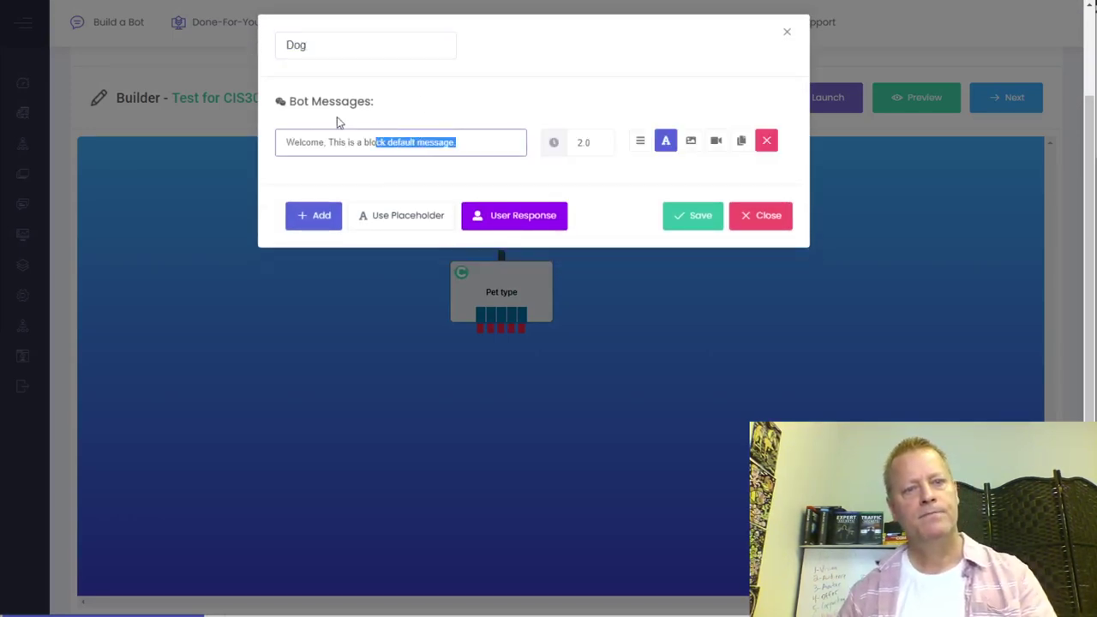
drag(262, 130, 260, 131)
text(Wh)
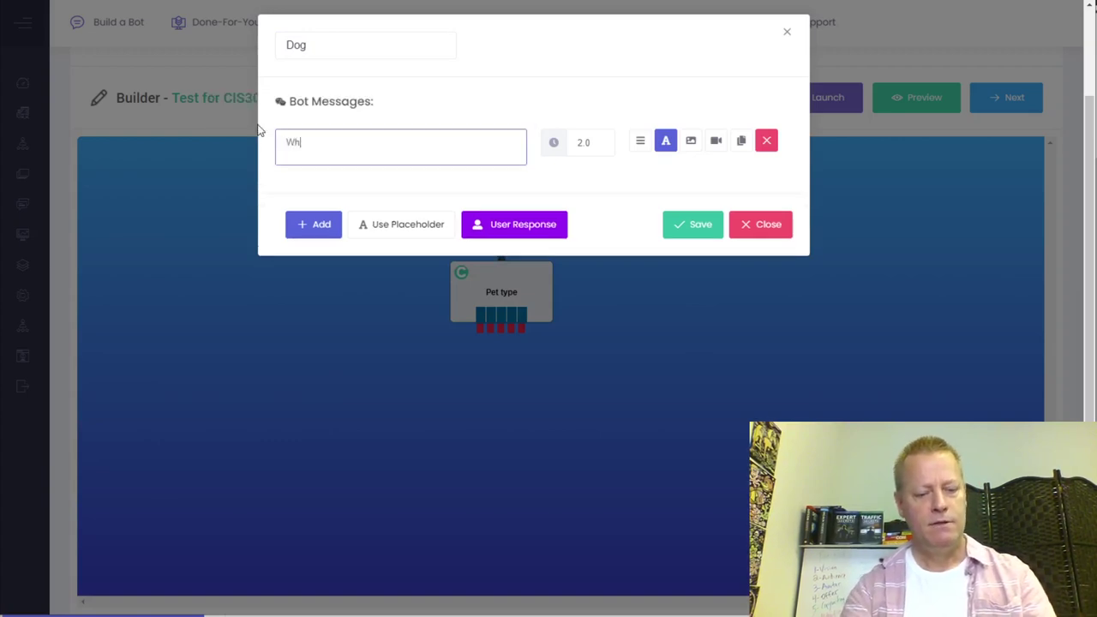
key(BackSpace)
text(Tha)
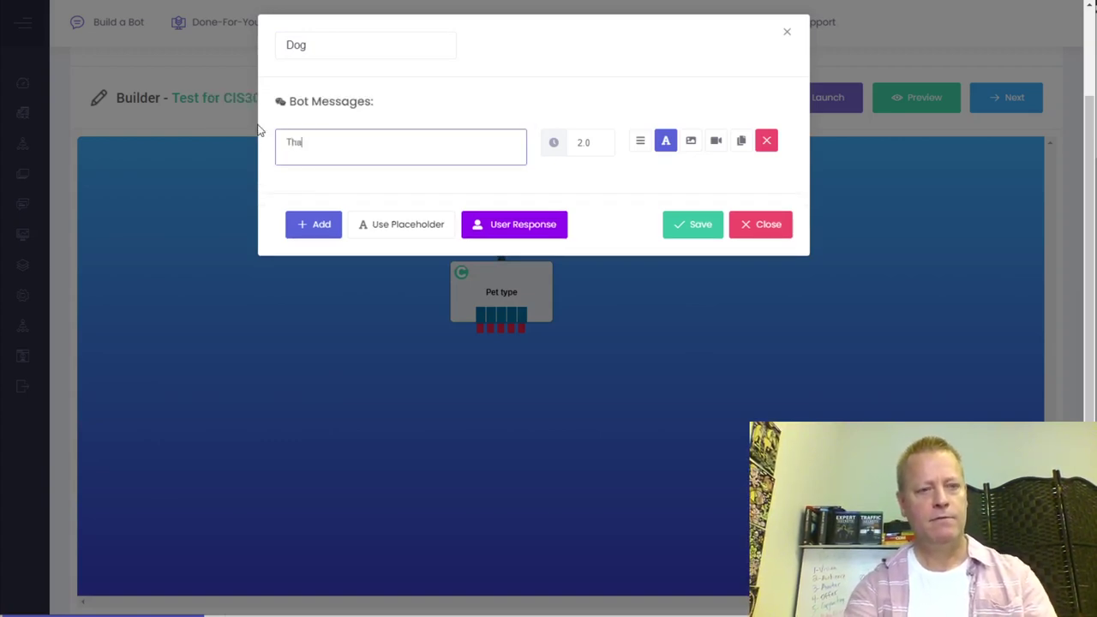
text(t's wonderfulm what's you dog)
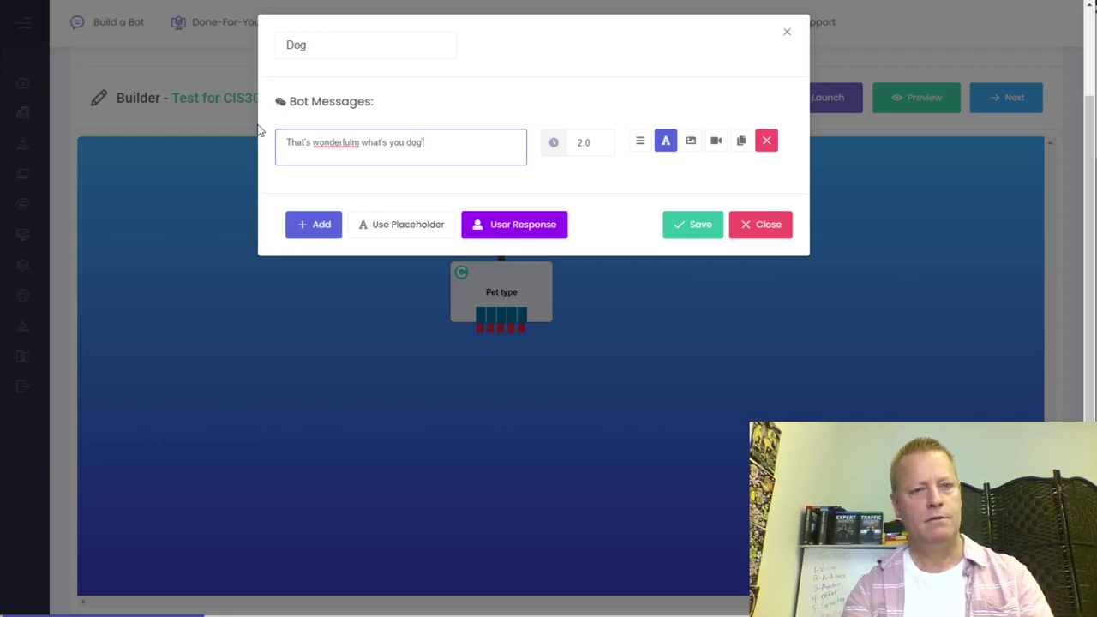
text(ame?)
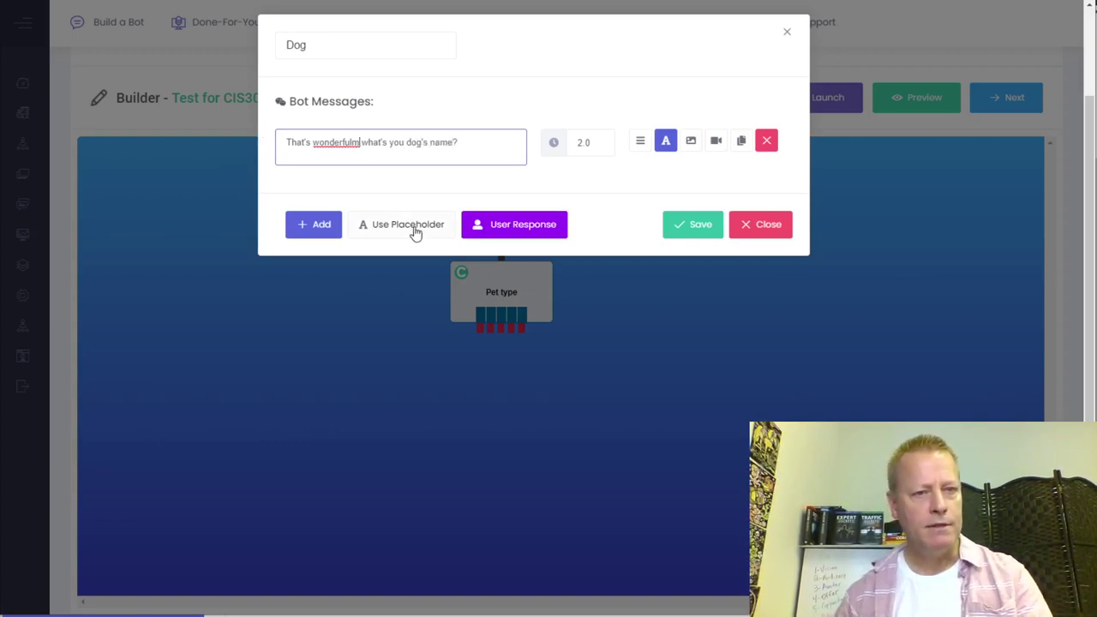
key(BackSpace)
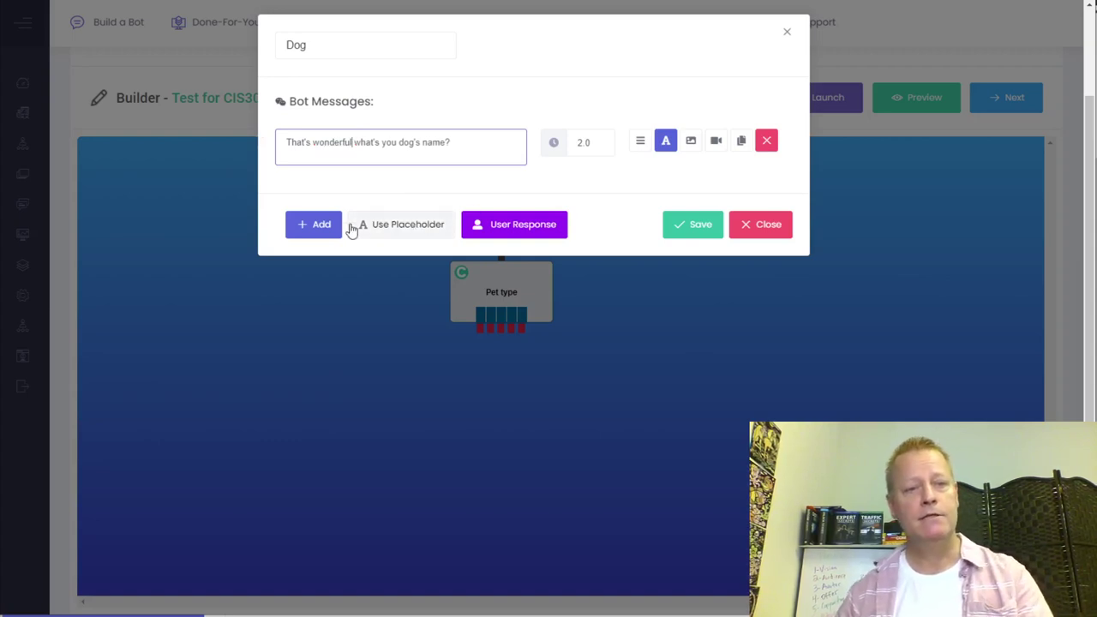
click(518, 229)
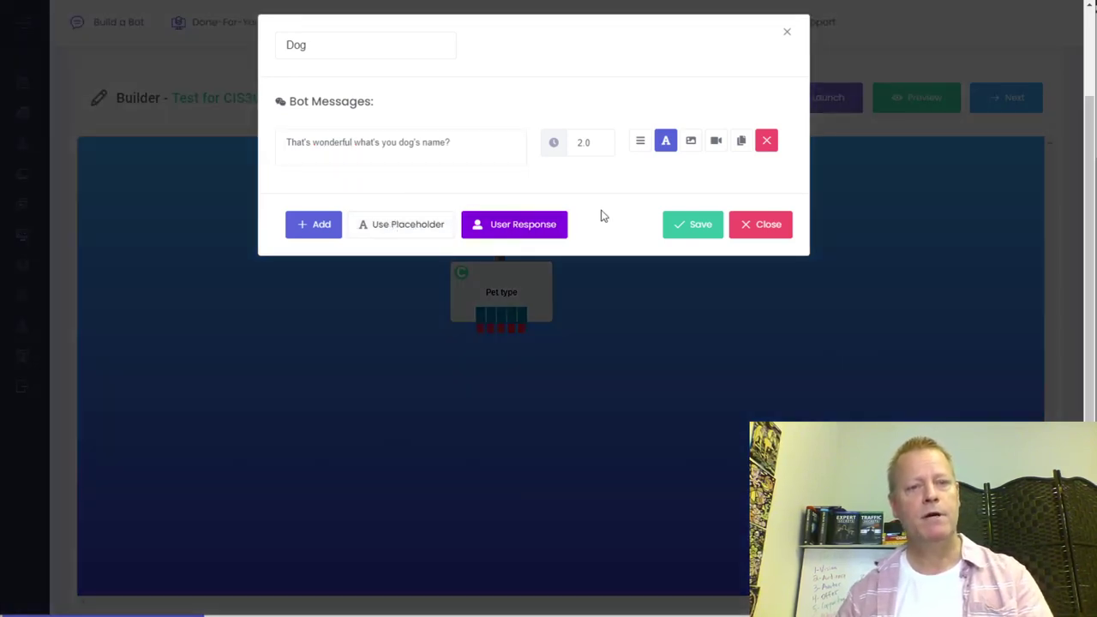
- Set the Dog reply to Text, Custom Text, in custom field 'dogname' with Capitalize Each Word
click(437, 118)
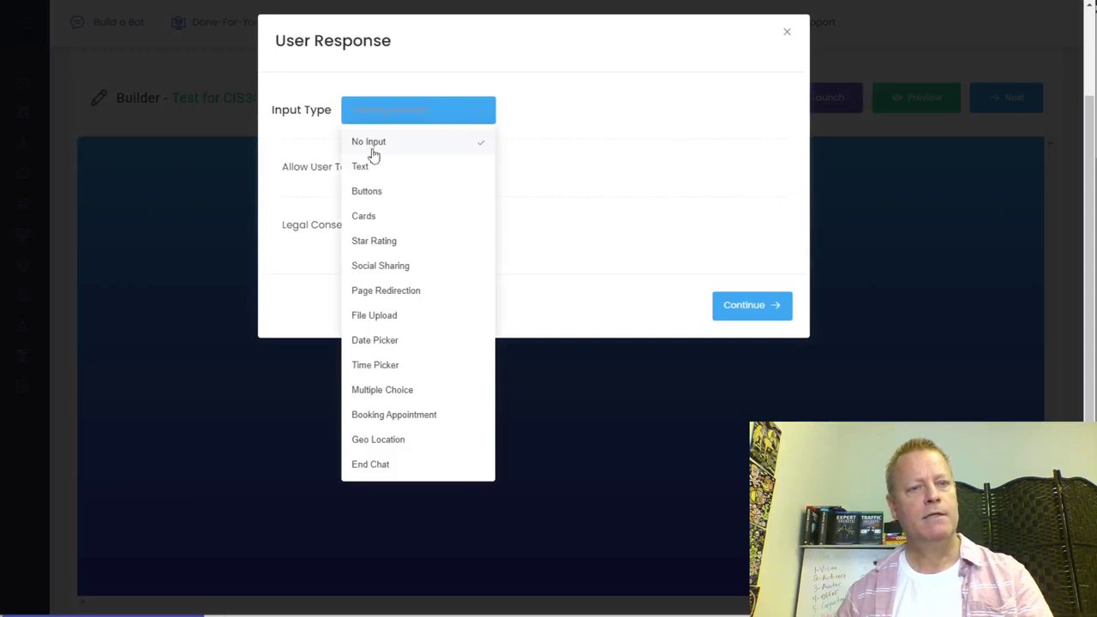
click(393, 171)
click(581, 153)
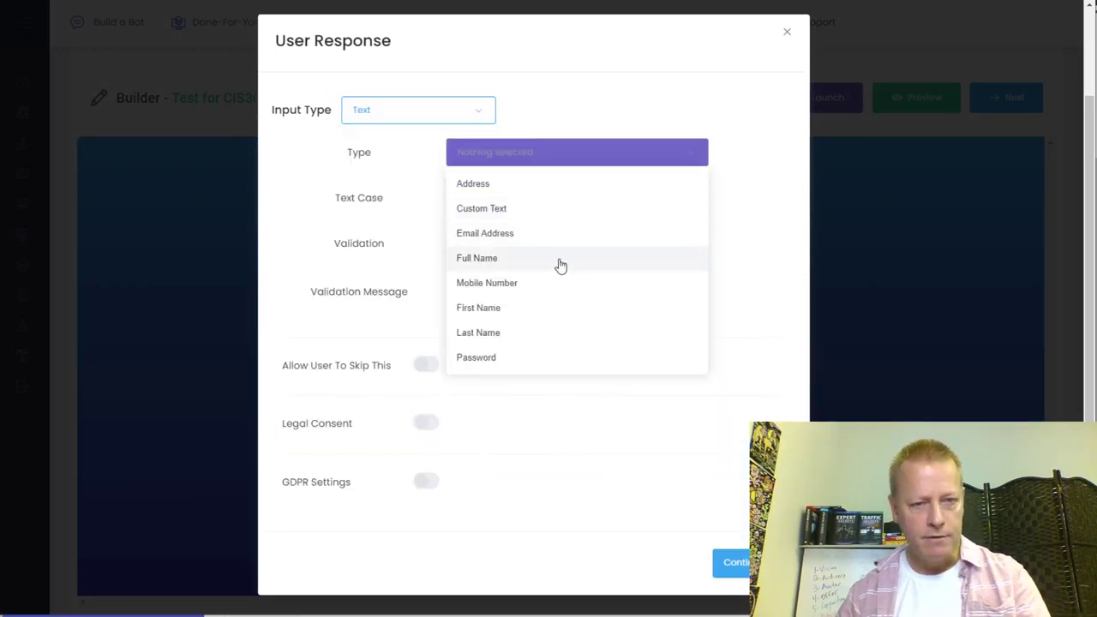
click(512, 209)
click(501, 197)
text(dogname)
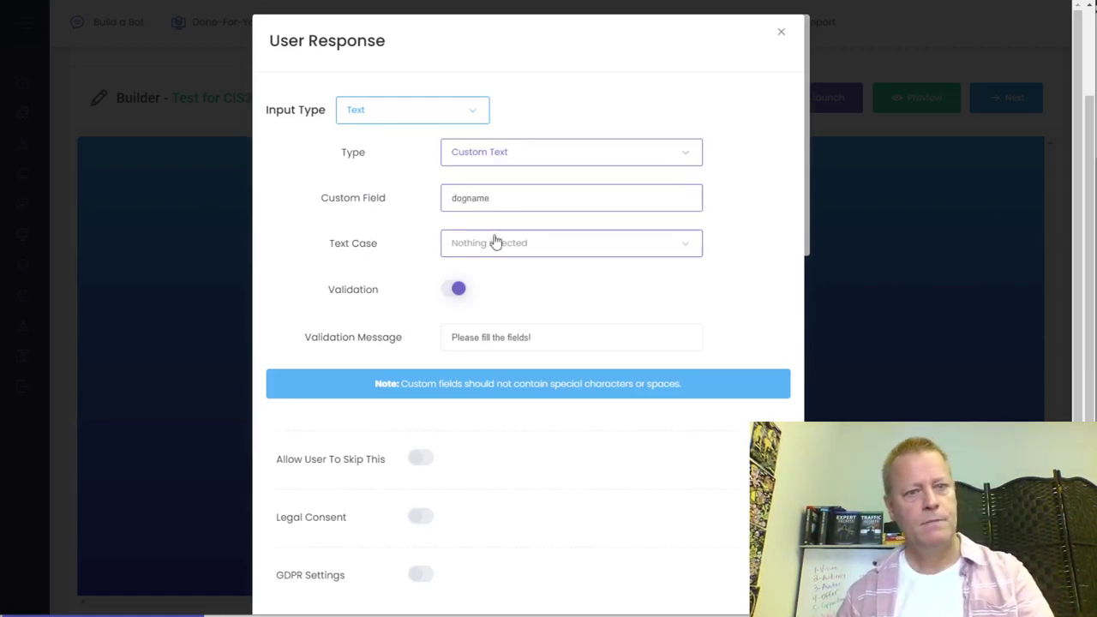
click(486, 252)
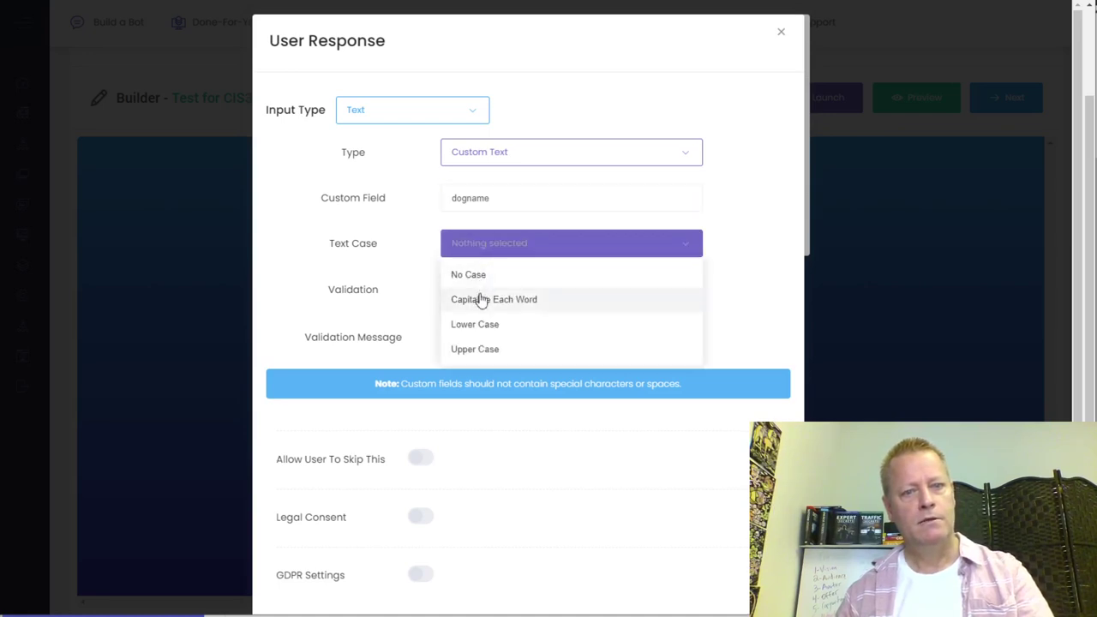
click(481, 300)
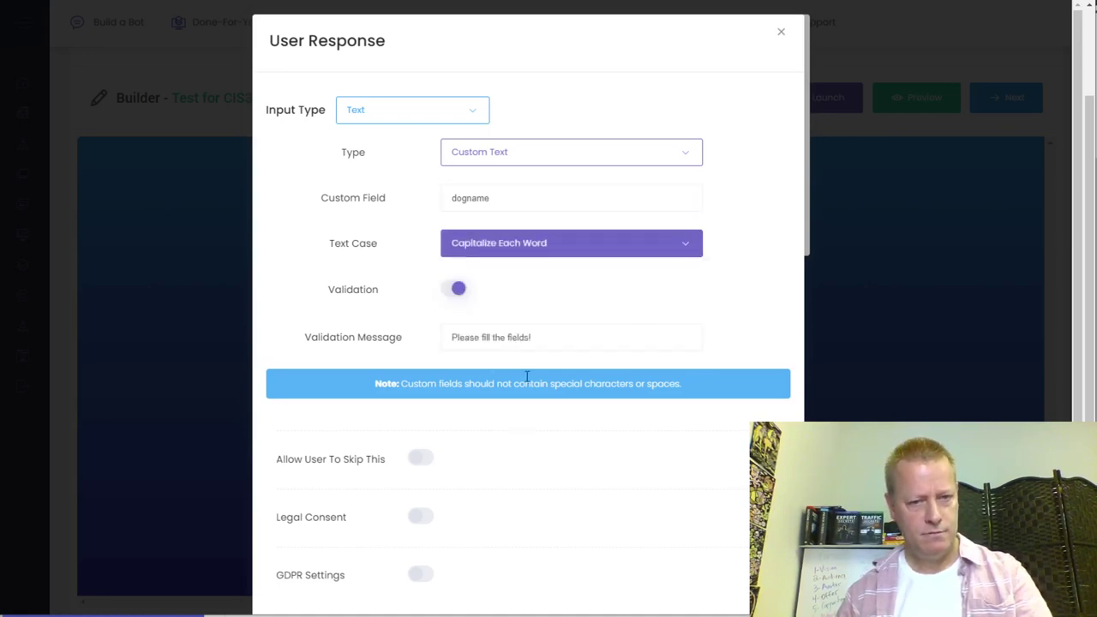
scroll(558, 429, down, 1)
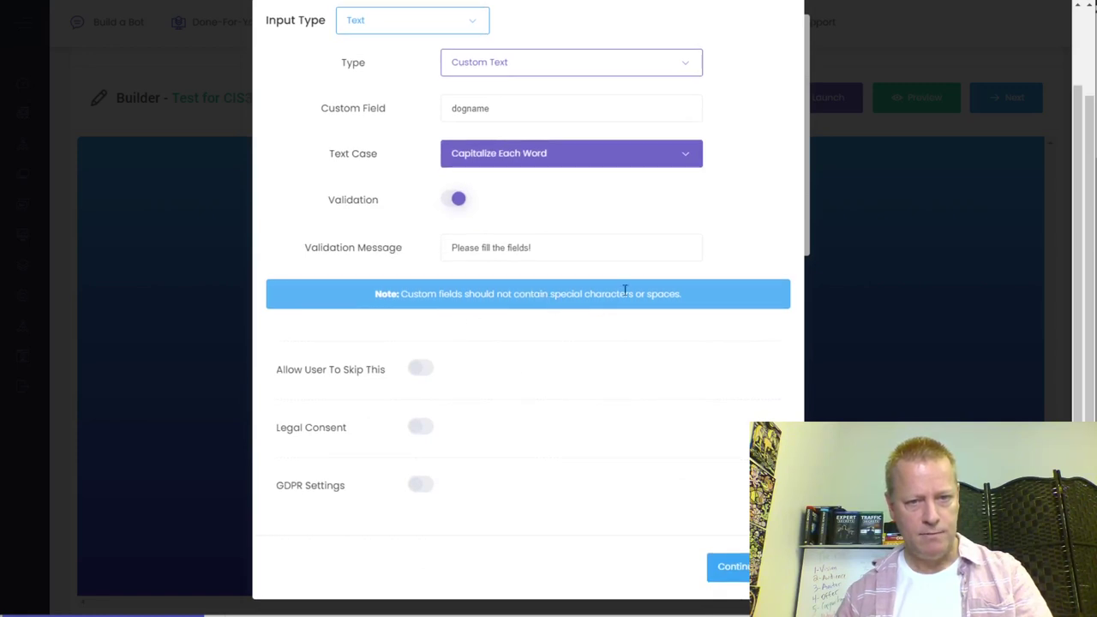
click(729, 569)
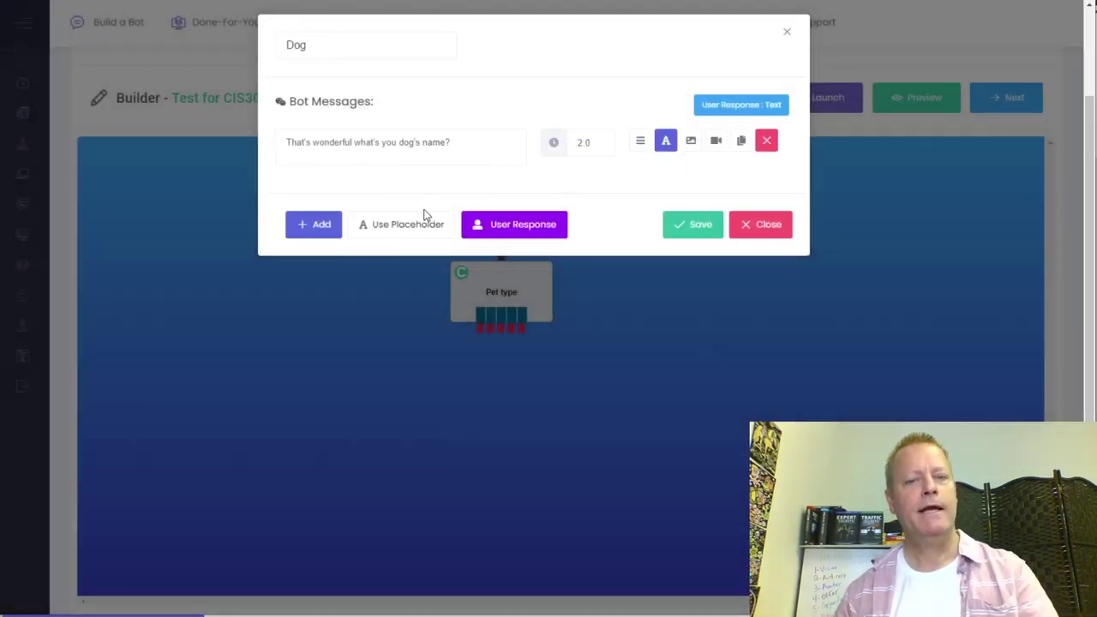
- Save the Dog block, then review Pet type's answer buttons and close its editor unchanged
click(685, 230)
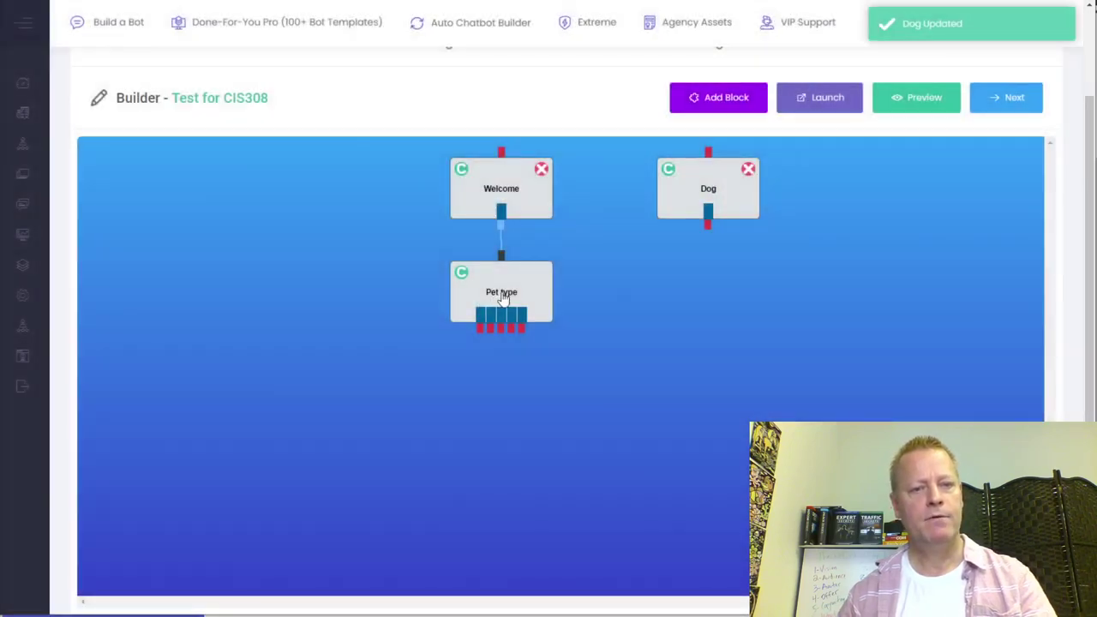
double_click(504, 296)
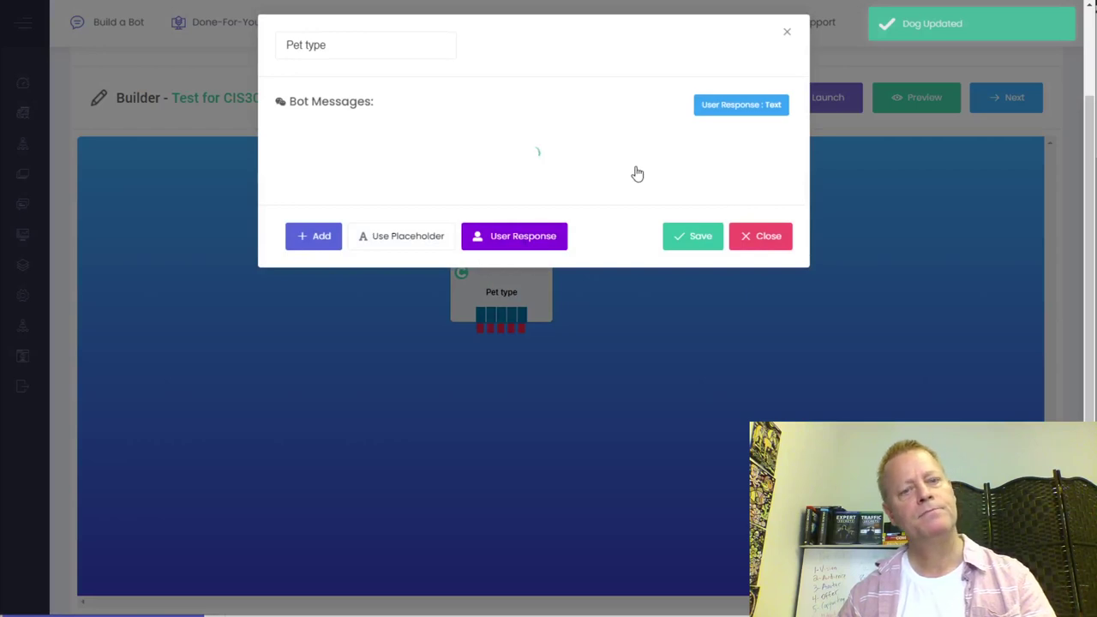
click(523, 293)
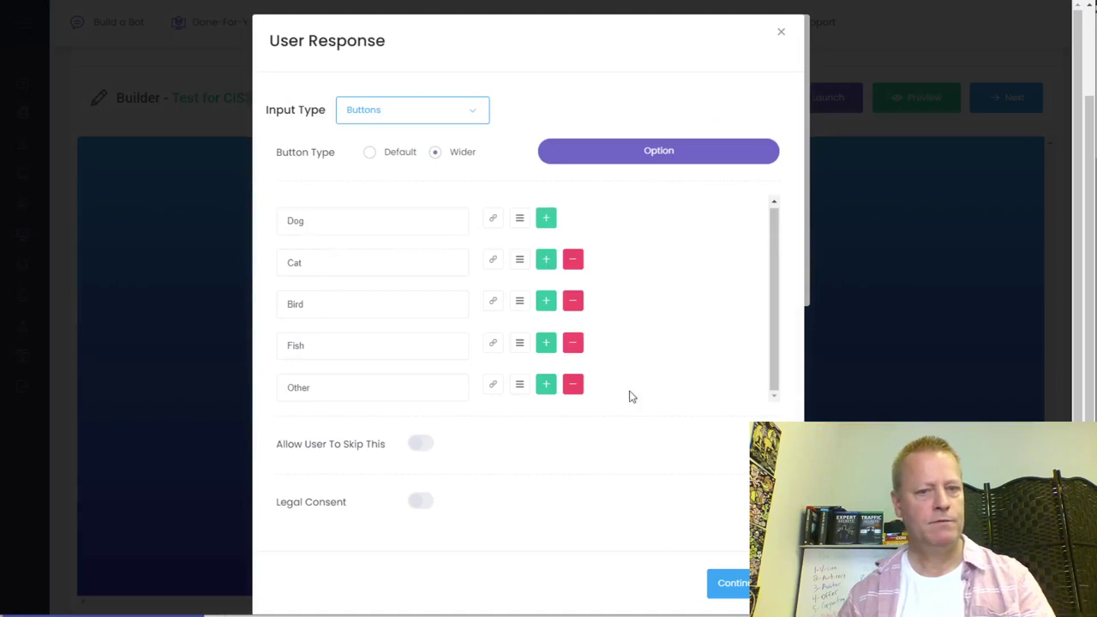
click(780, 32)
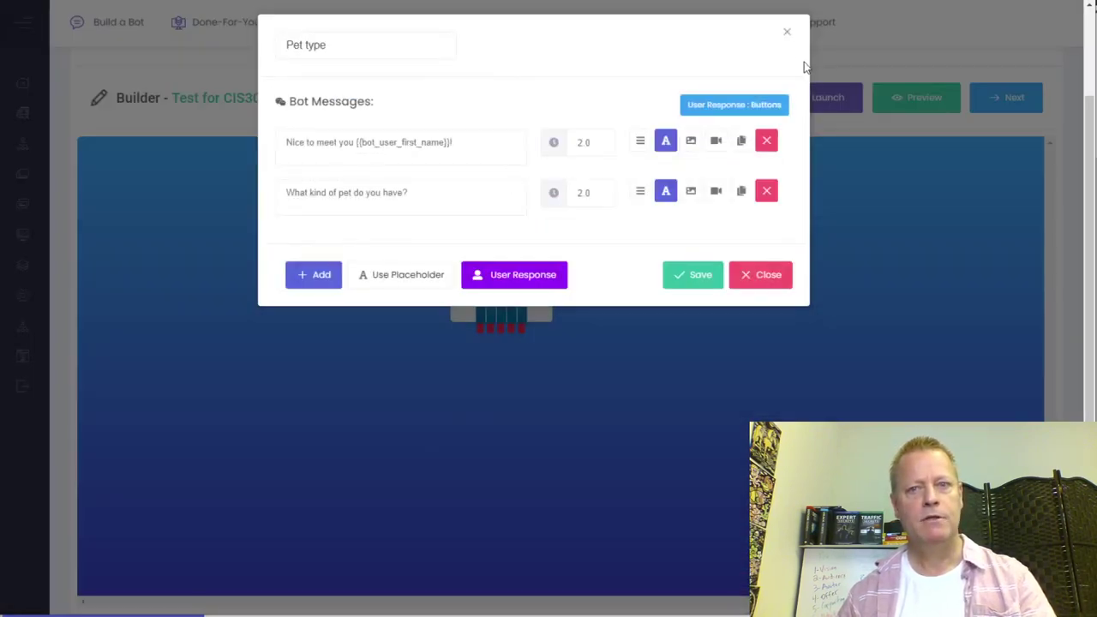
click(549, 392)
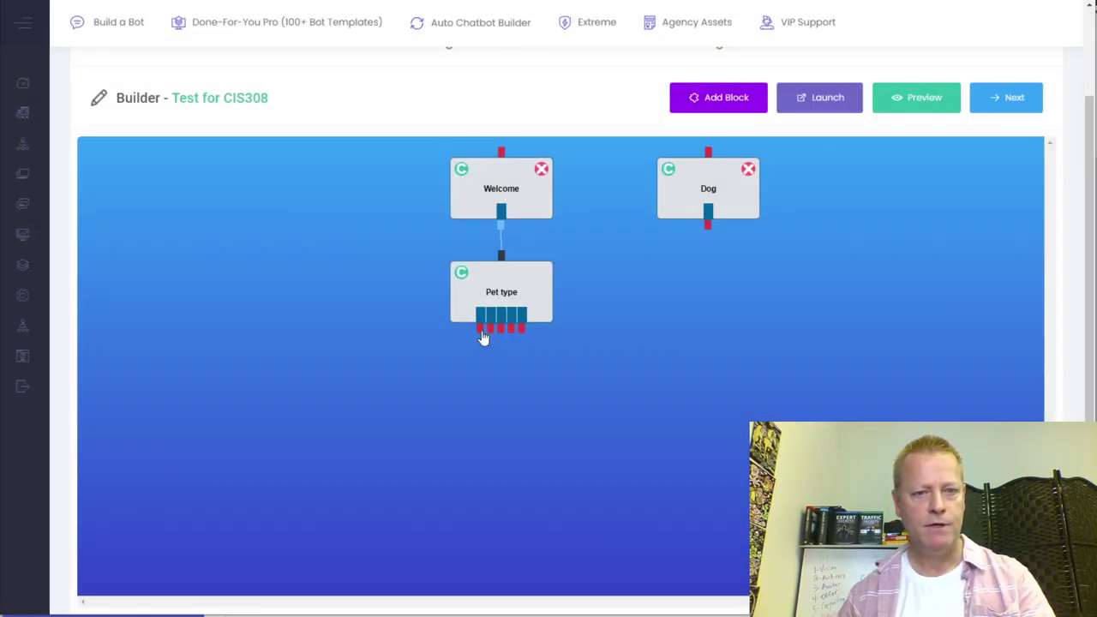
- Link Pet type's first answer to Dog, and place a Dog copy named 'Cat' left of Welcome
drag(480, 328, 739, 210)
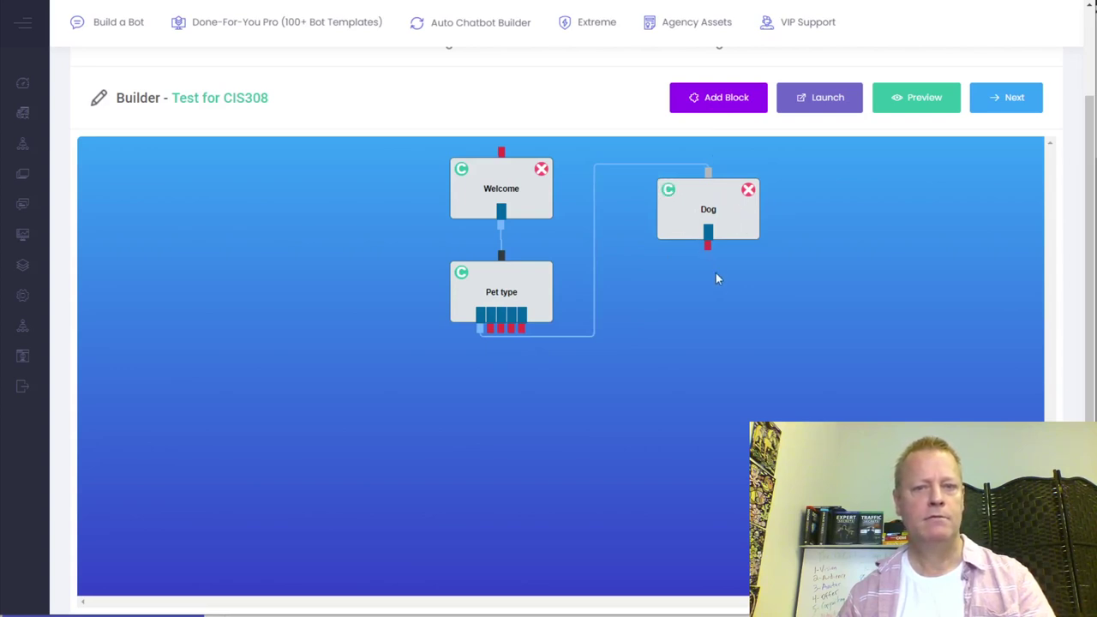
mouse_move(708, 214)
mouse_down()
mouse_move(392, 289)
mouse_move(276, 229)
mouse_move(273, 200)
mouse_up()
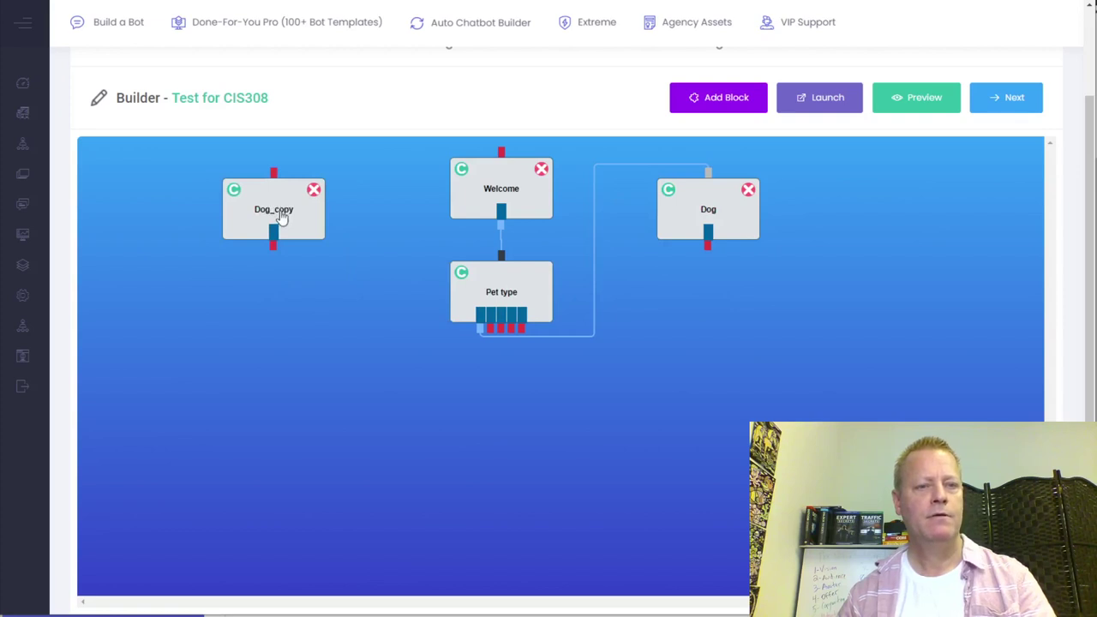
click(281, 217)
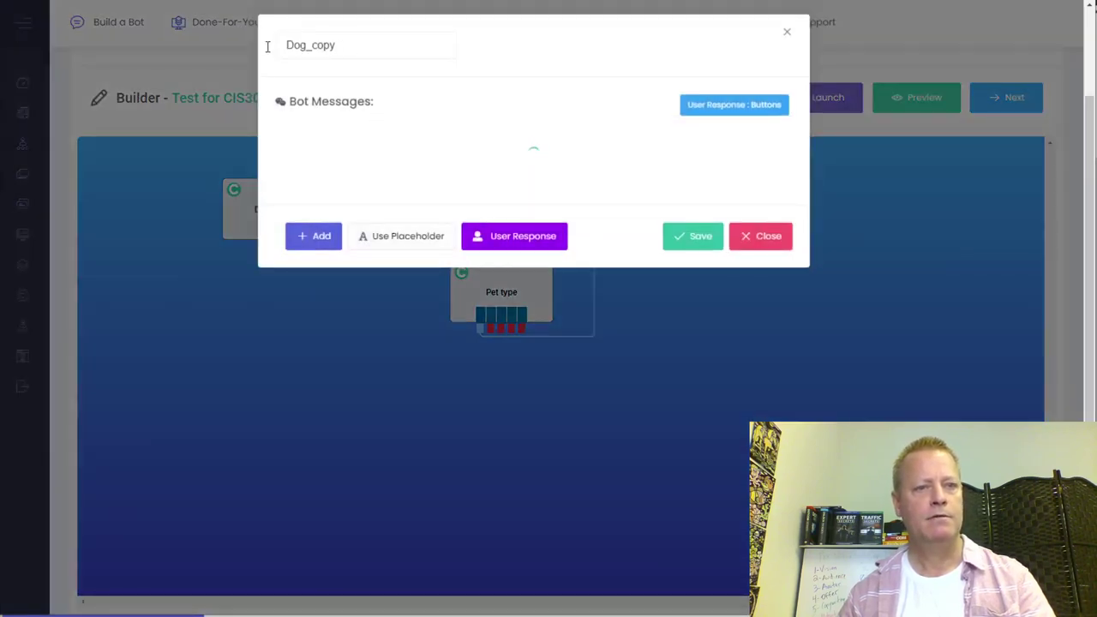
double_click(325, 49)
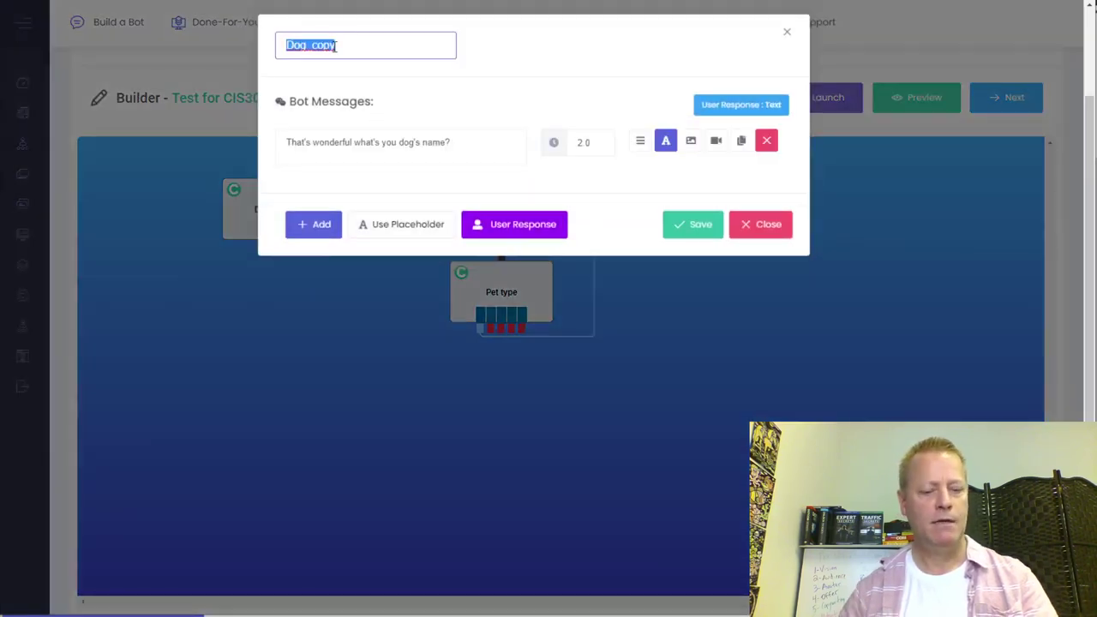
text(Cat)
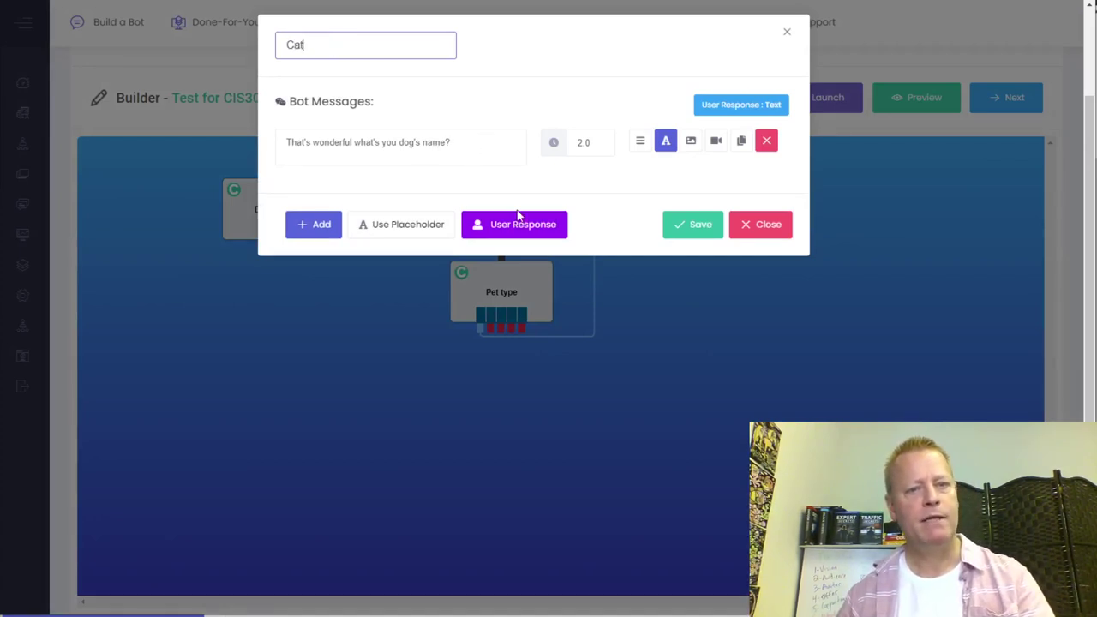
- Change the Cat block's message to ask for the cat's name
double_click(410, 143)
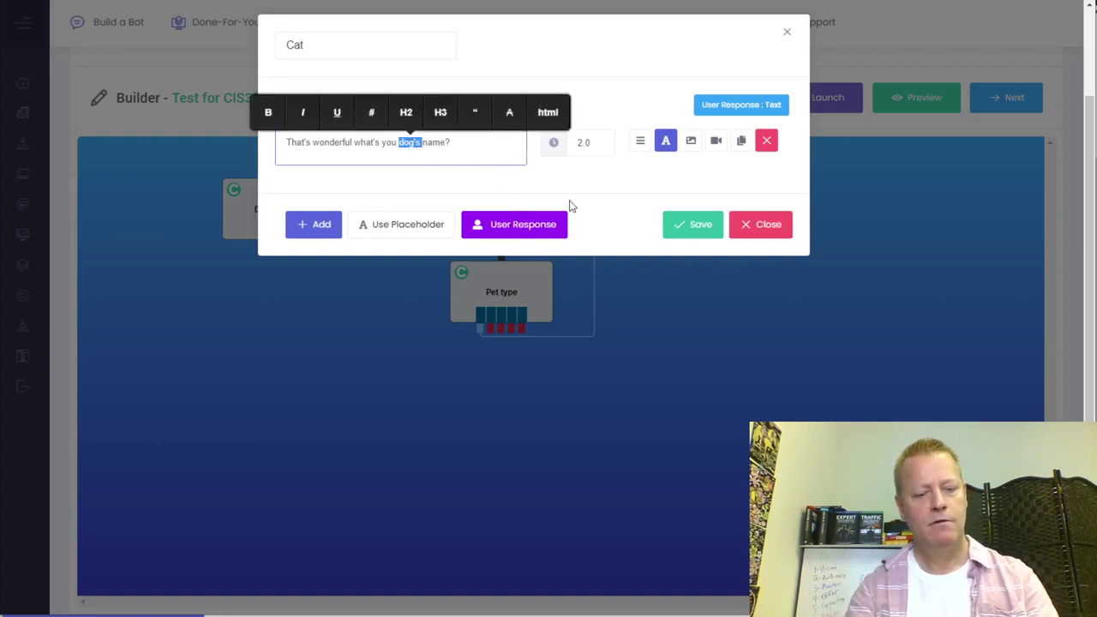
text(p)
key(BackSpace)
text(cat's)
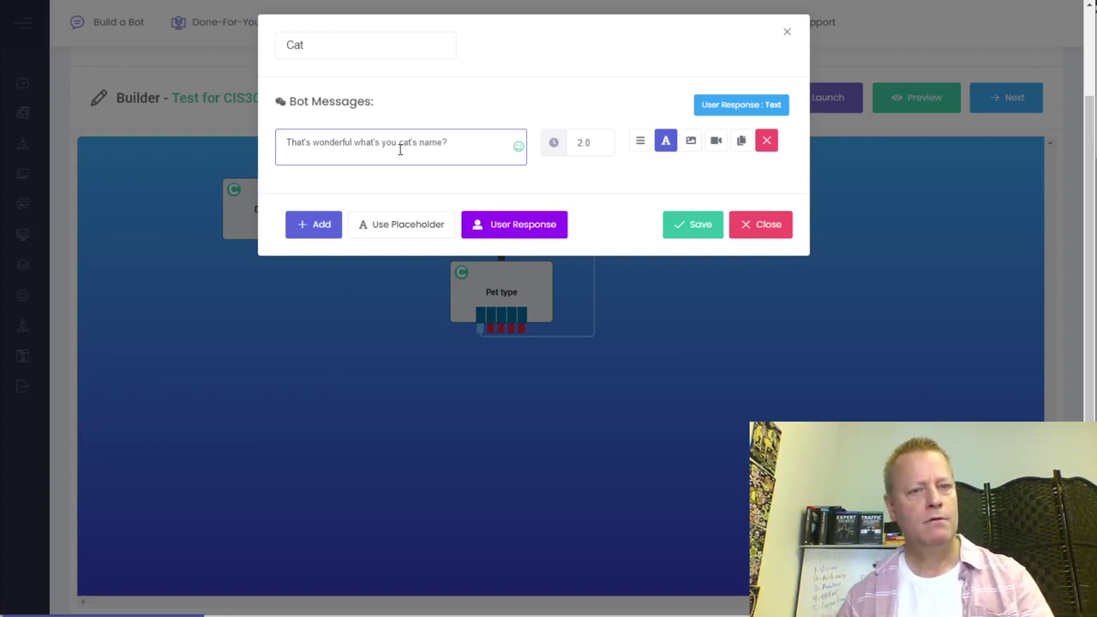
text(r)
- Store the Cat reply in custom field 'petname', save, and link Pet type's second answer to Cat
click(639, 174)
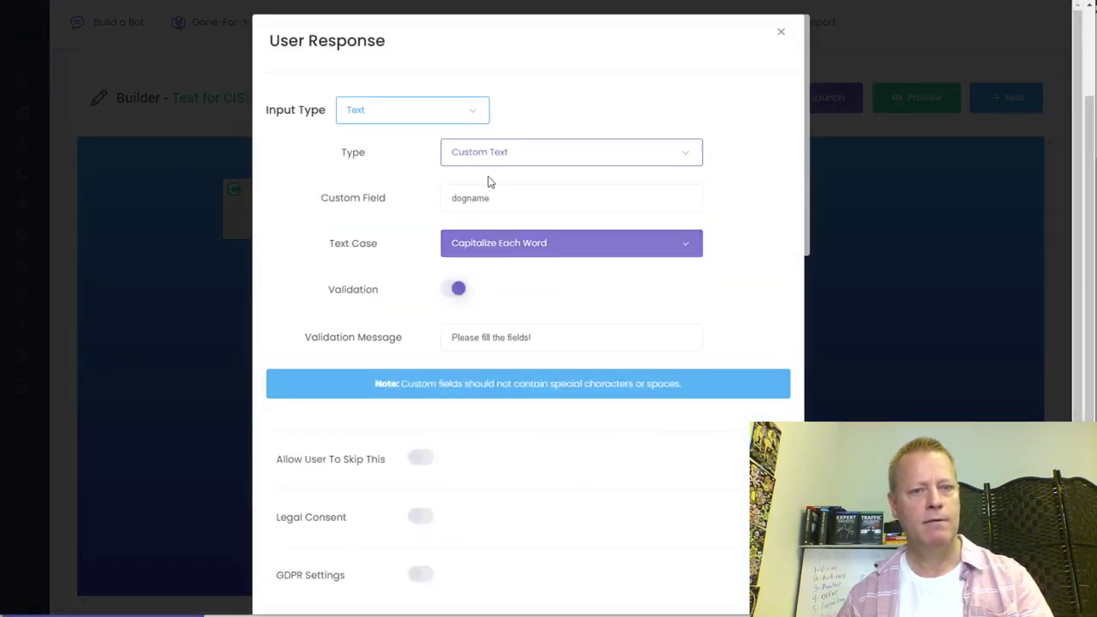
click(465, 197)
key(shift+Home)
key(BackSpace)
text(pet)
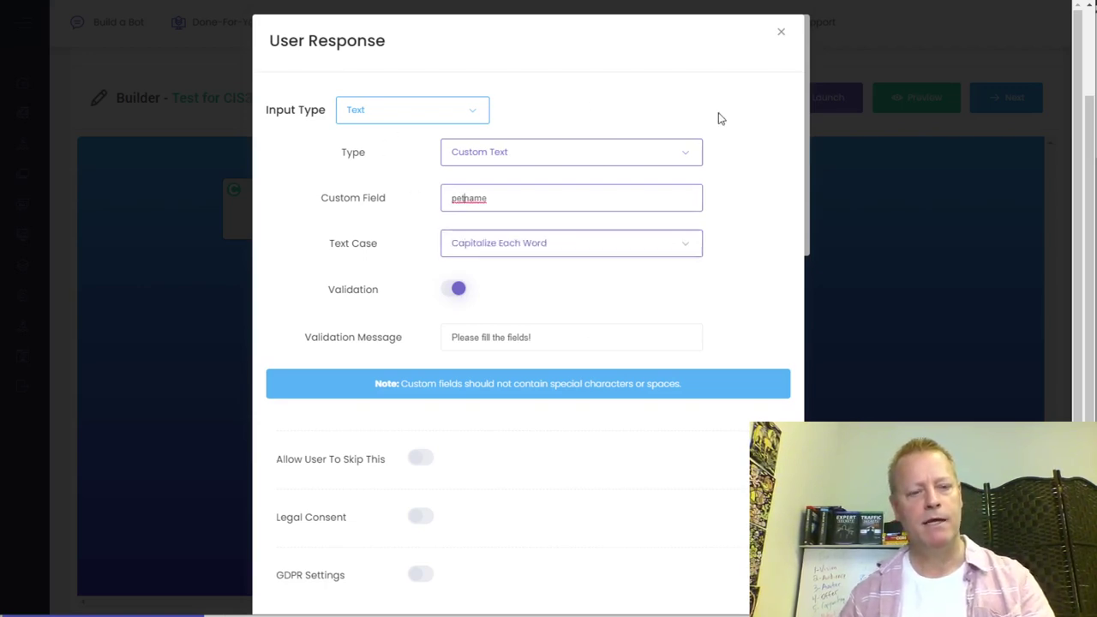
scroll(751, 291, down, 2)
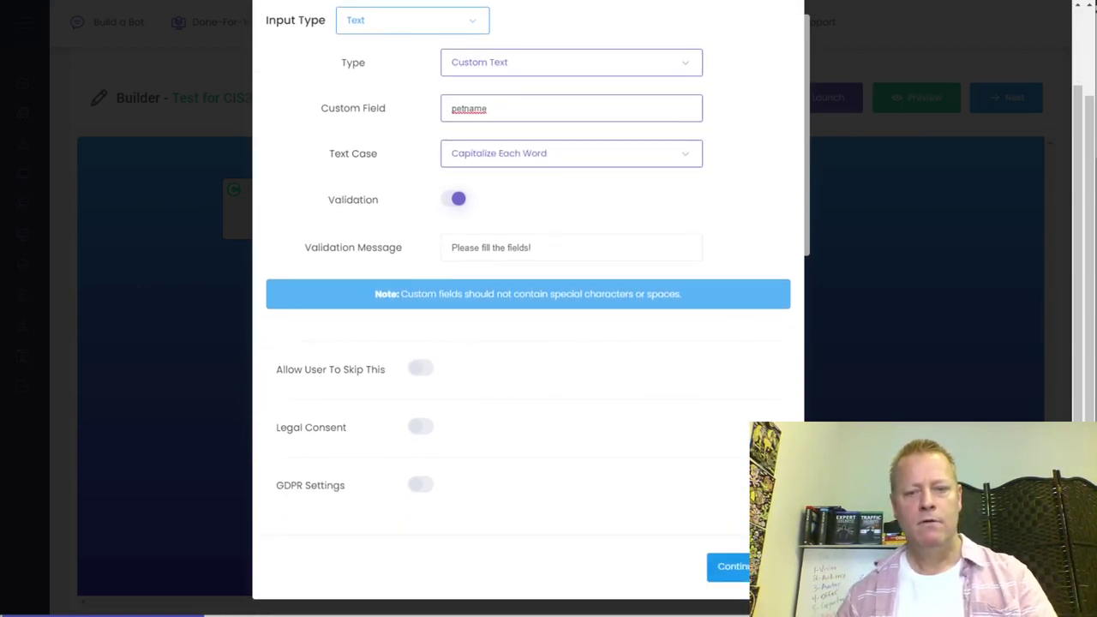
click(729, 568)
click(704, 230)
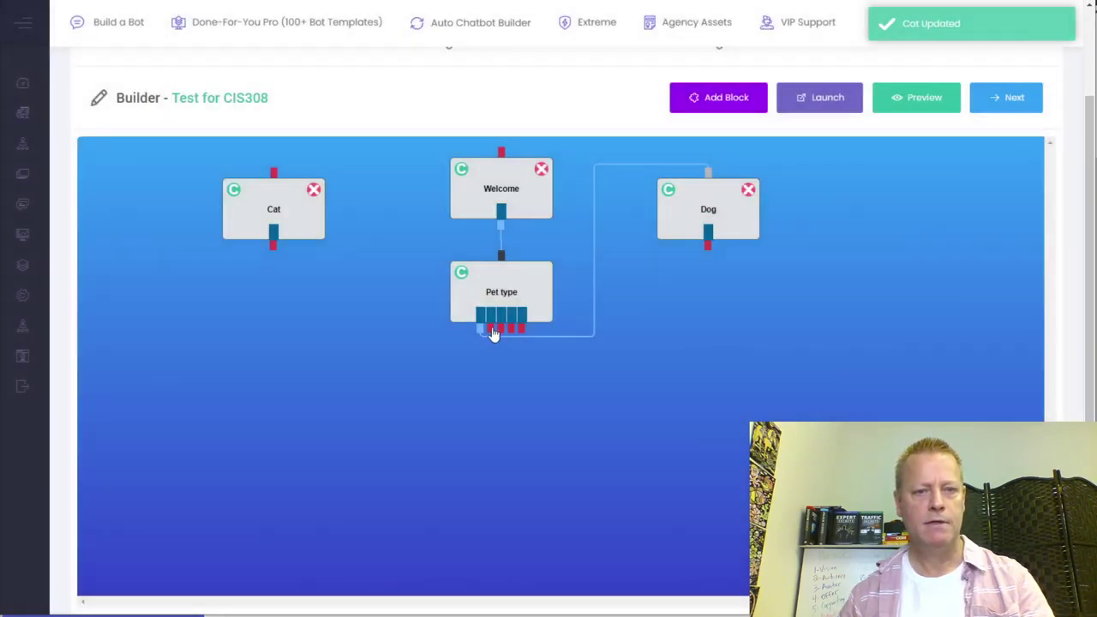
drag(490, 329, 274, 174)
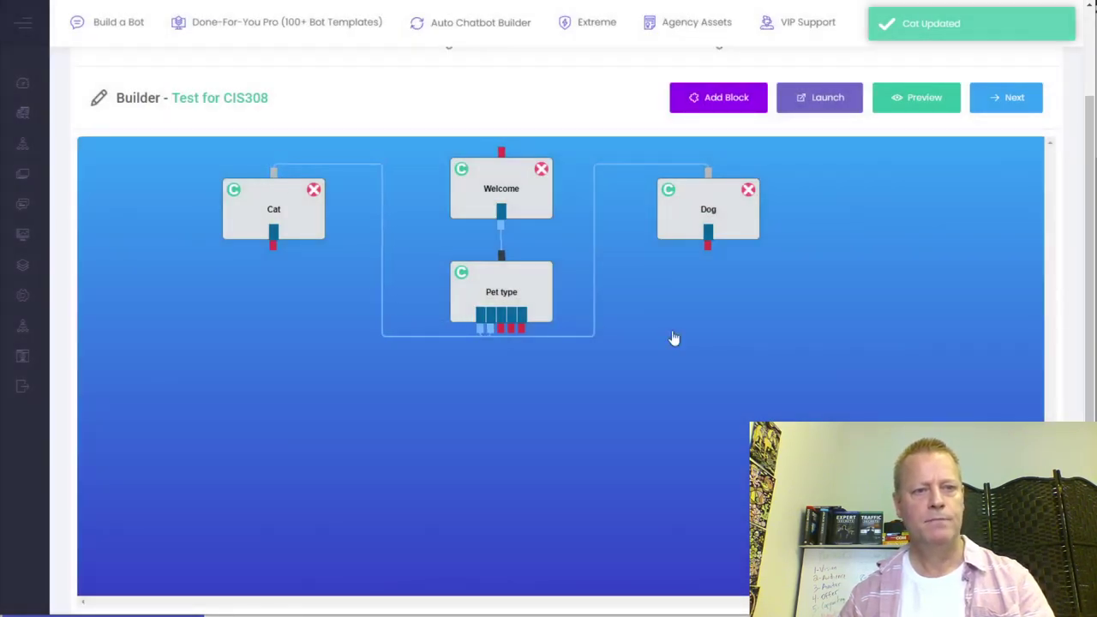
- Fix the Dog message to read 'your dog's name', switch its custom field to 'petname', and save
double_click(724, 224)
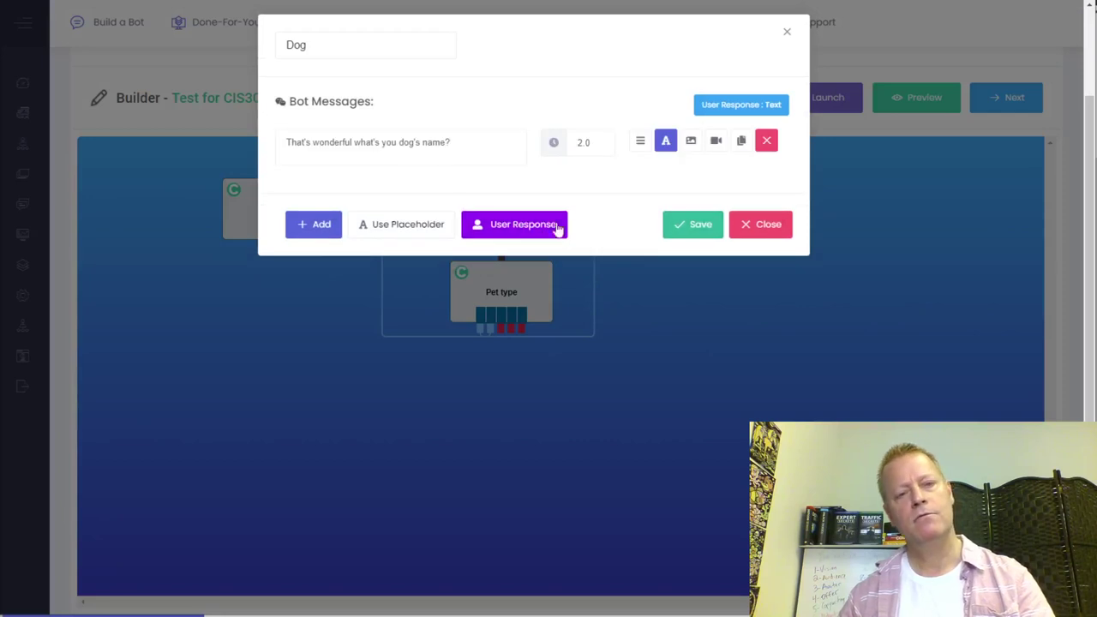
click(398, 145)
text(r)
click(526, 229)
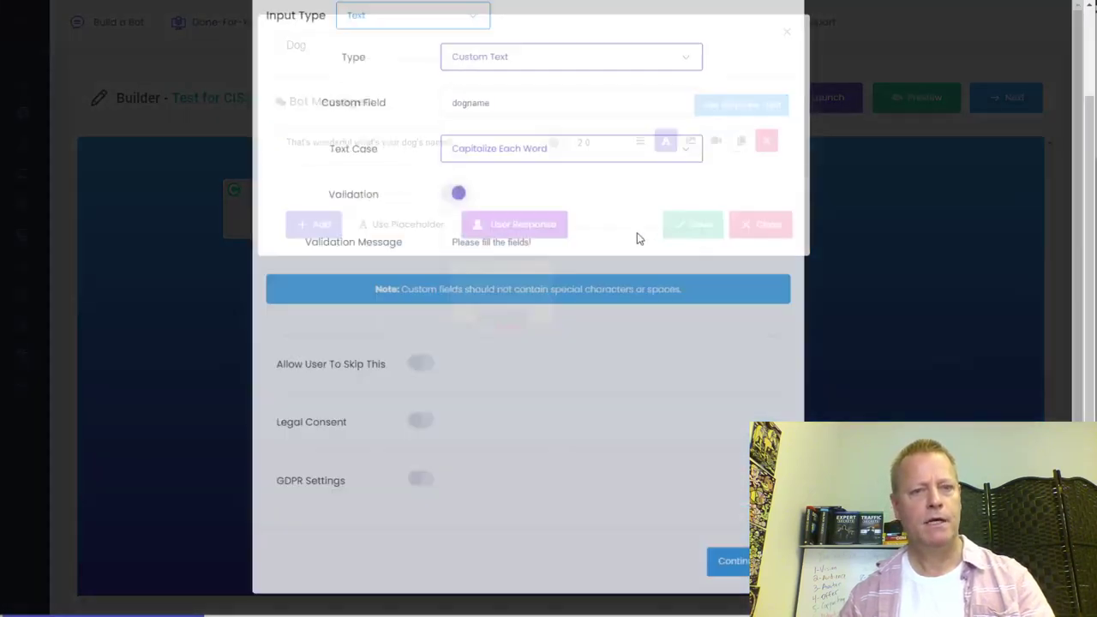
click(467, 201)
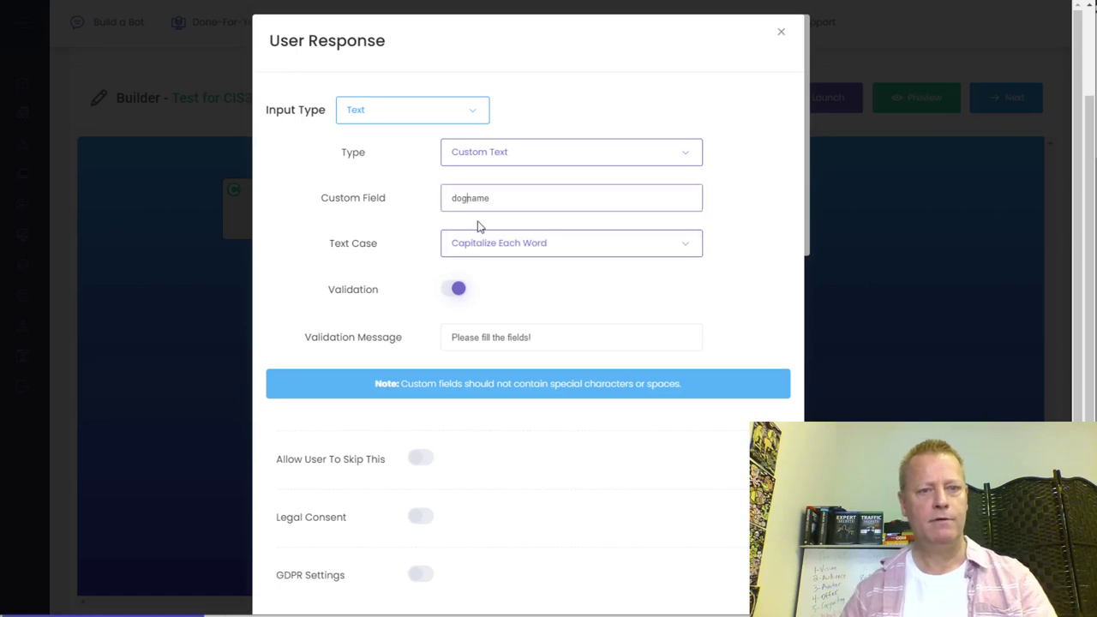
key(ctrl+a)
text(namepet)
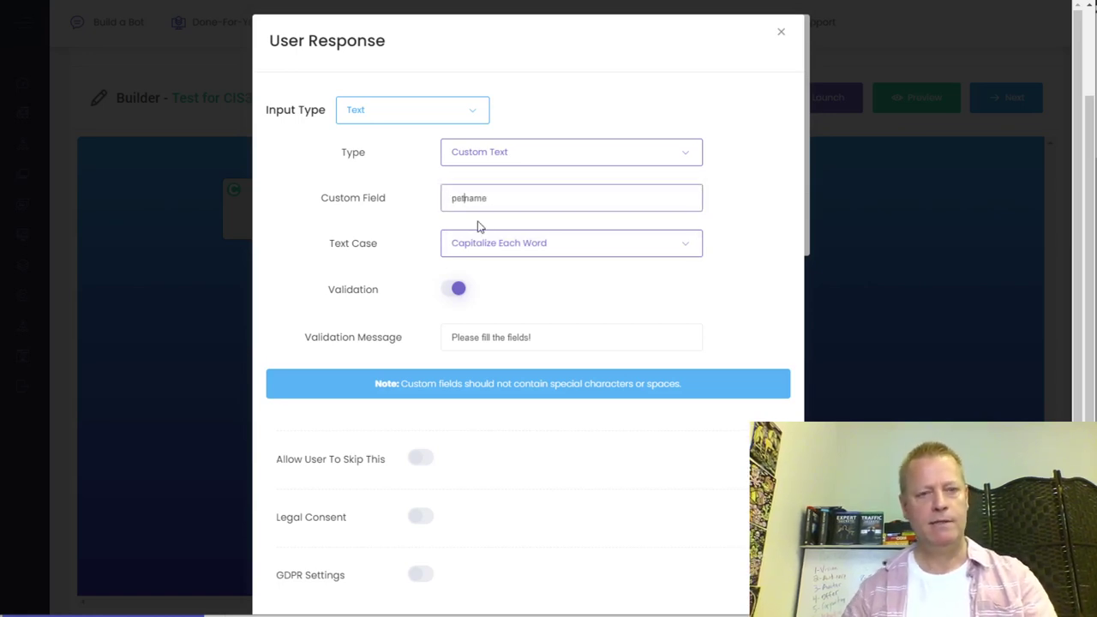
scroll(600, 412, down, 1)
click(716, 567)
click(698, 225)
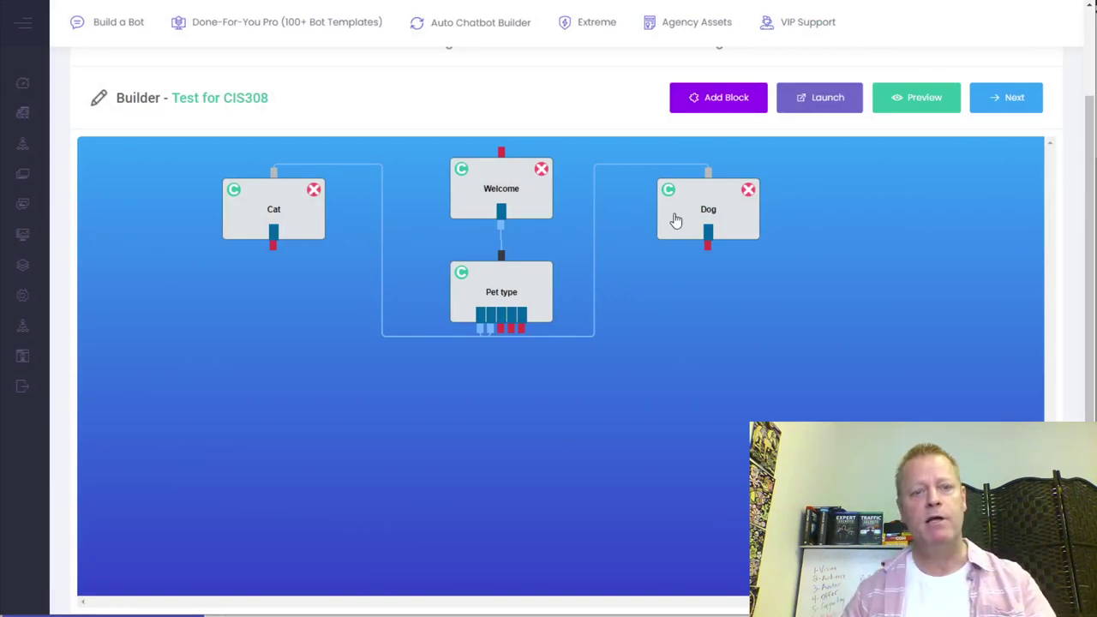
- Place a Dog copy right of Dog, rename it 'Bird', and change 'dog's' to 'bird's' in its message
drag(708, 203, 707, 223)
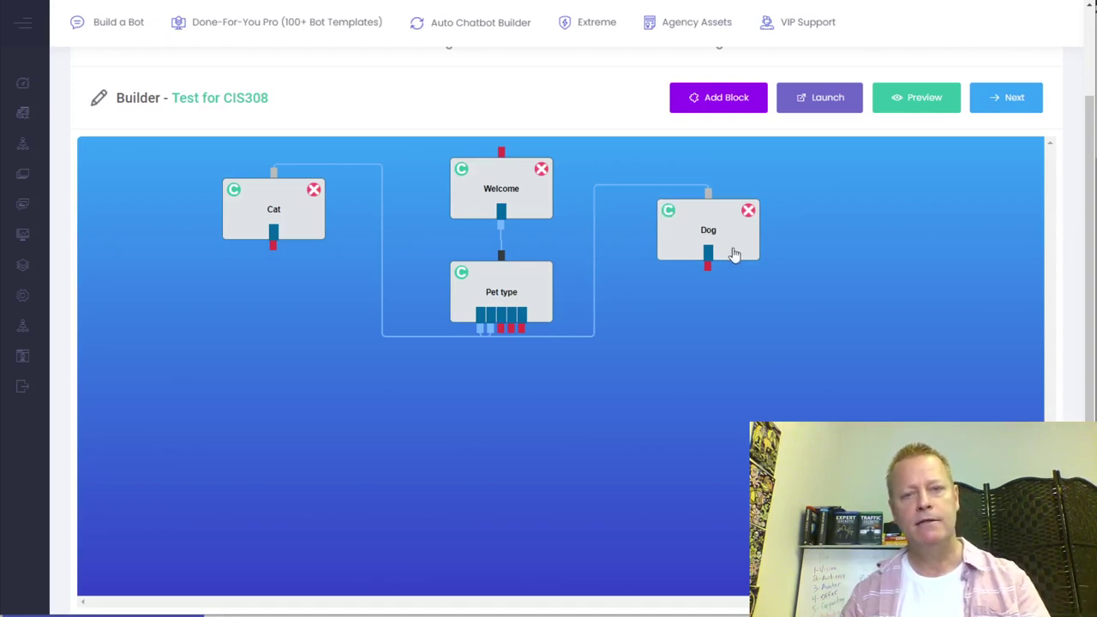
drag(720, 239, 844, 233)
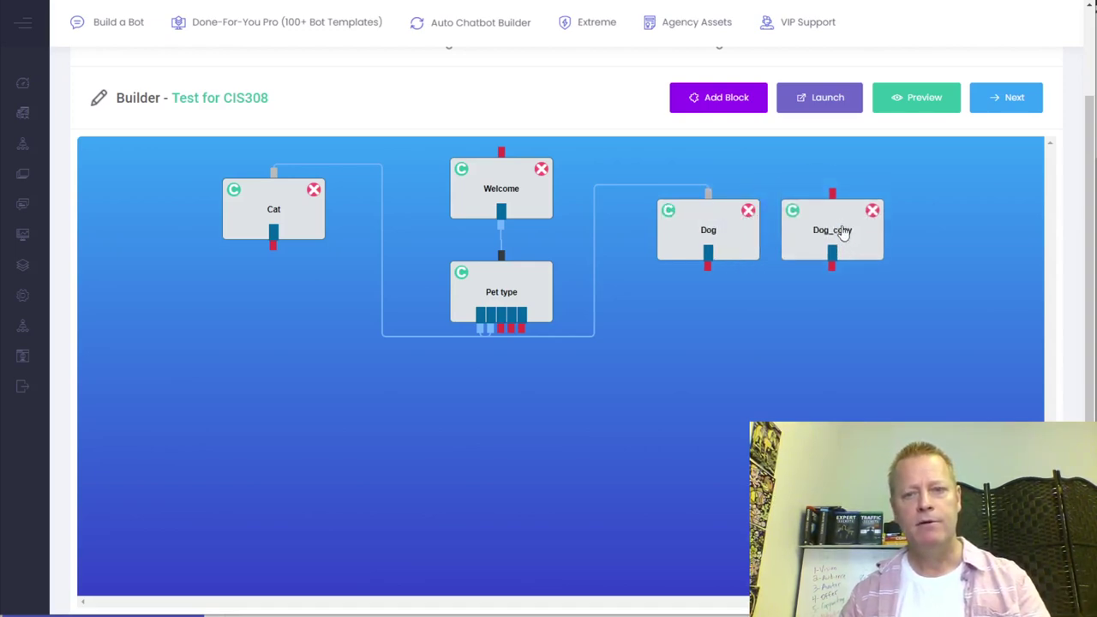
double_click(837, 237)
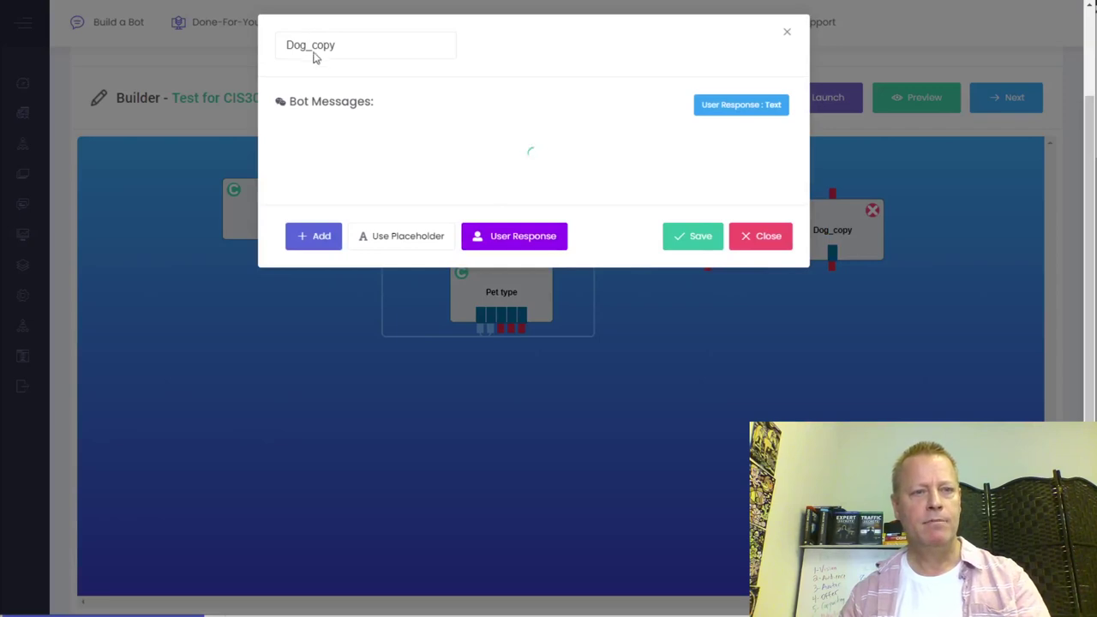
drag(357, 42, 268, 60)
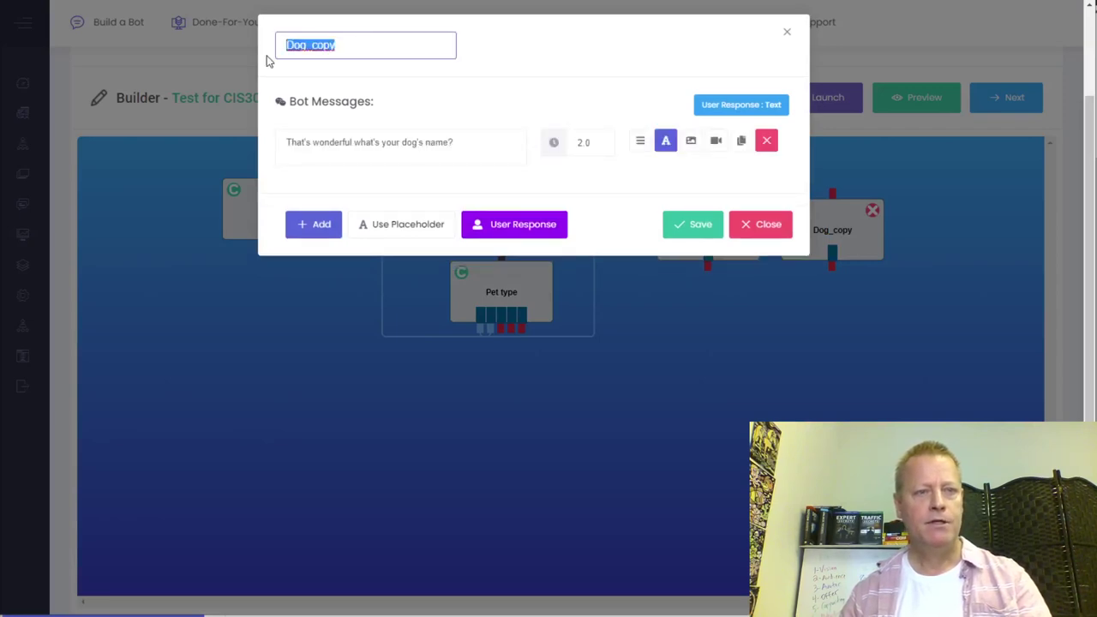
text(Bird)
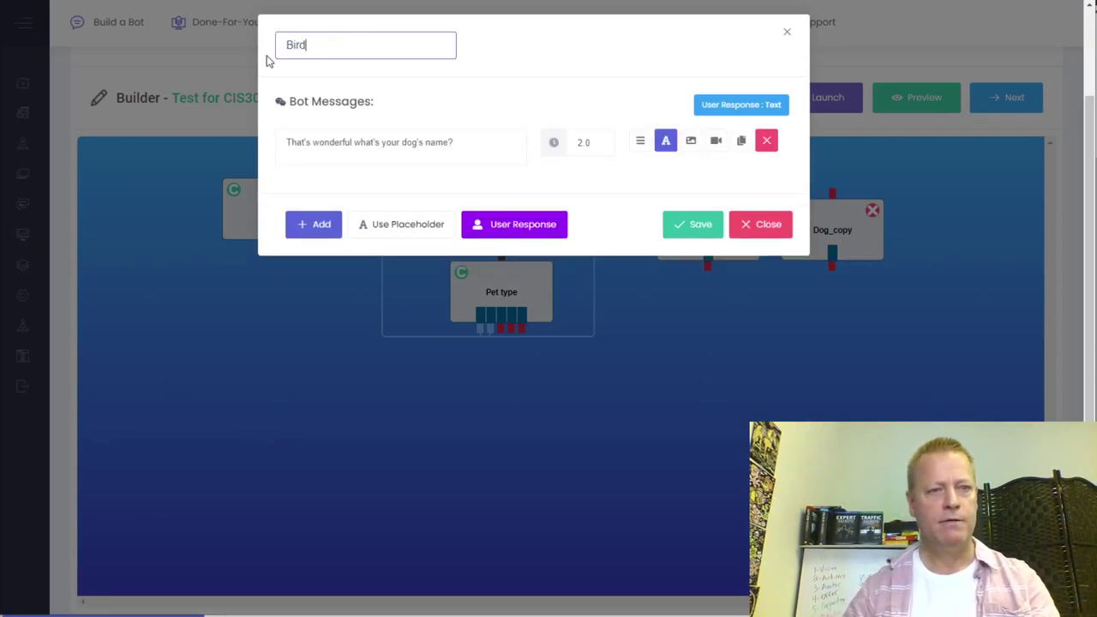
double_click(412, 143)
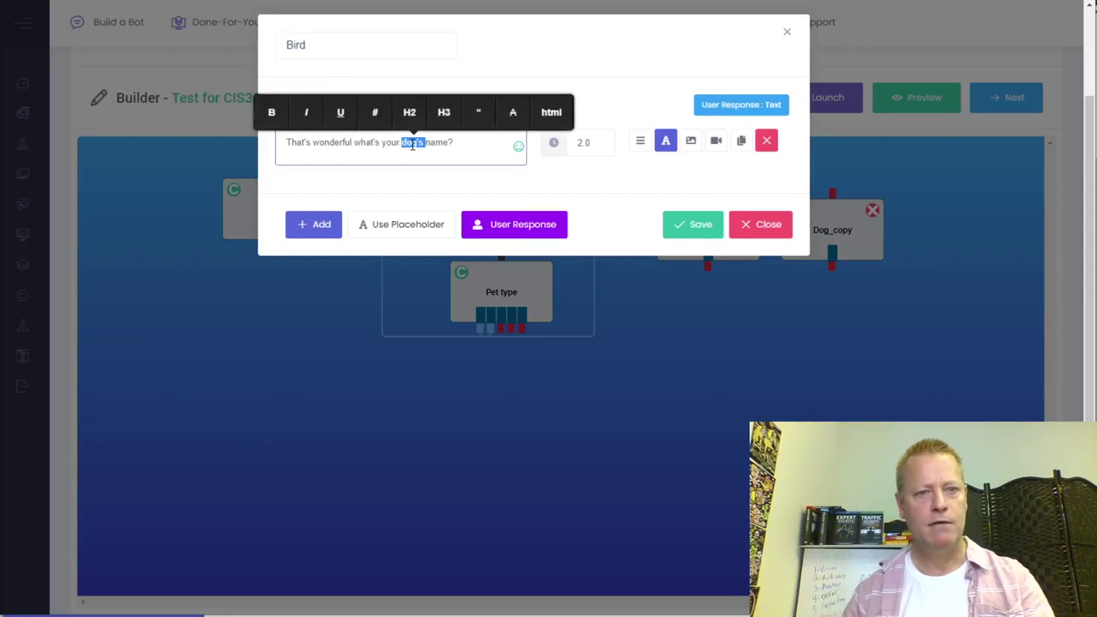
text(bird's)
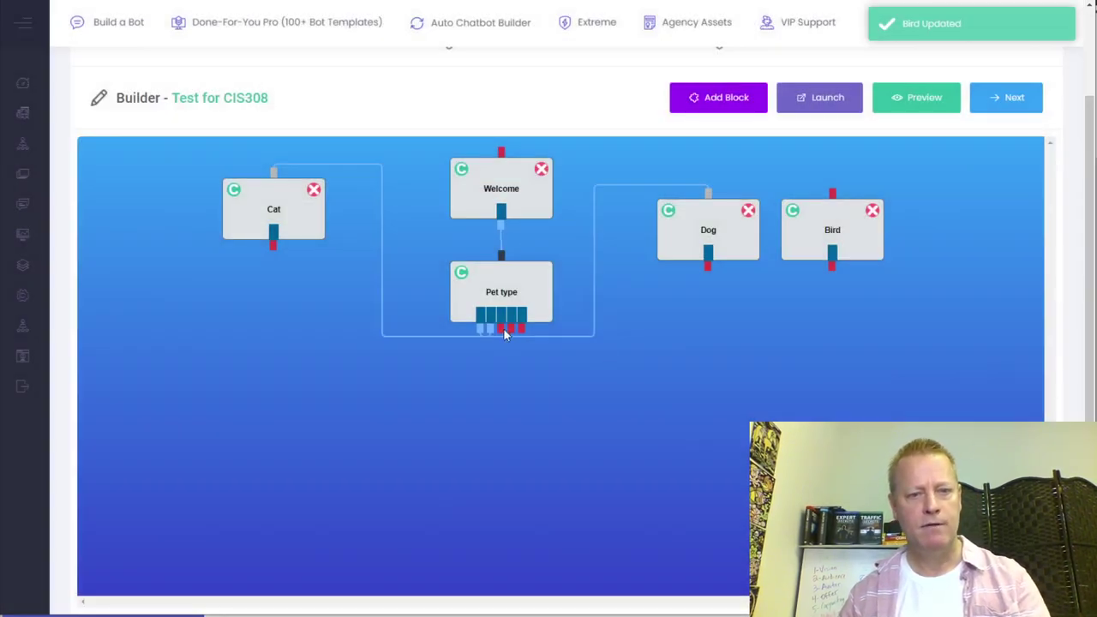
- Link Pet type's third answer to the Bird block and reposition the Dog and Bird blocks
drag(508, 328, 508, 349)
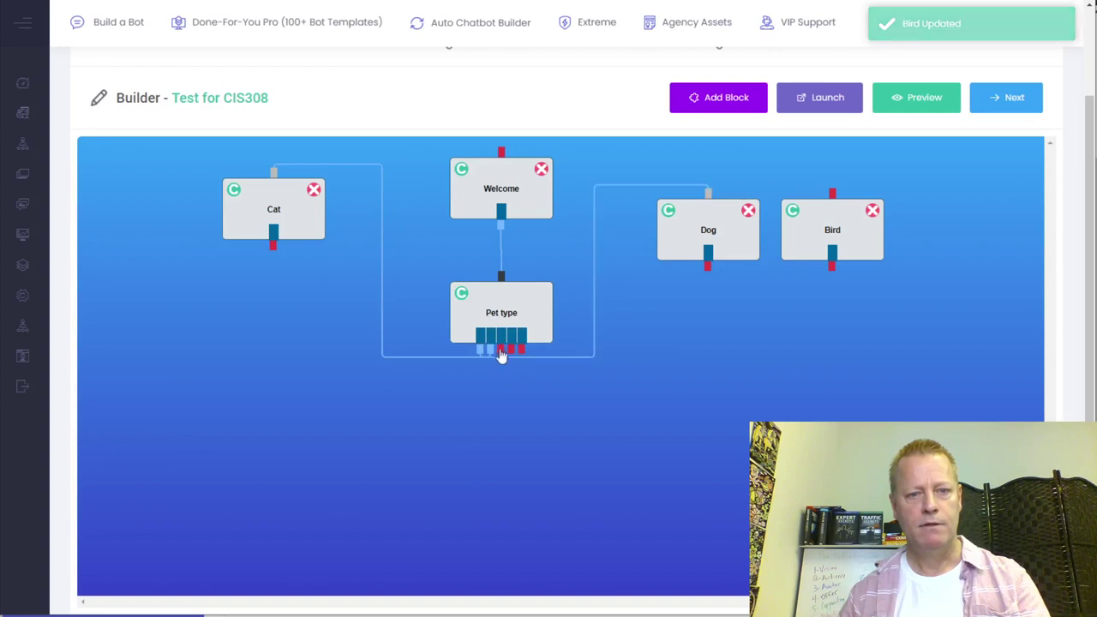
drag(503, 354, 503, 339)
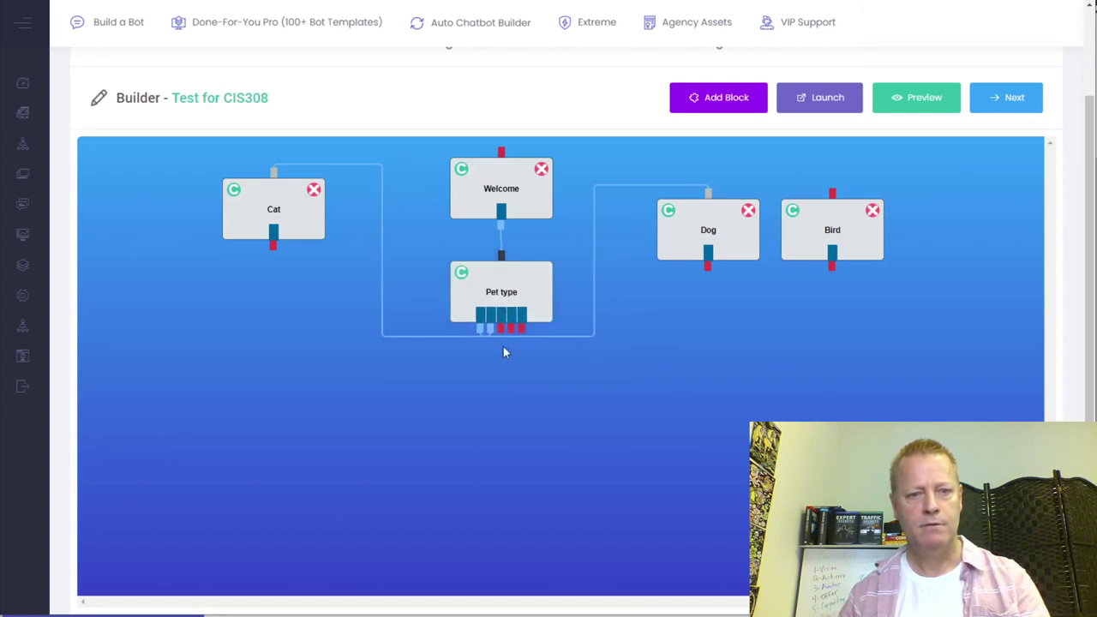
drag(502, 333, 880, 253)
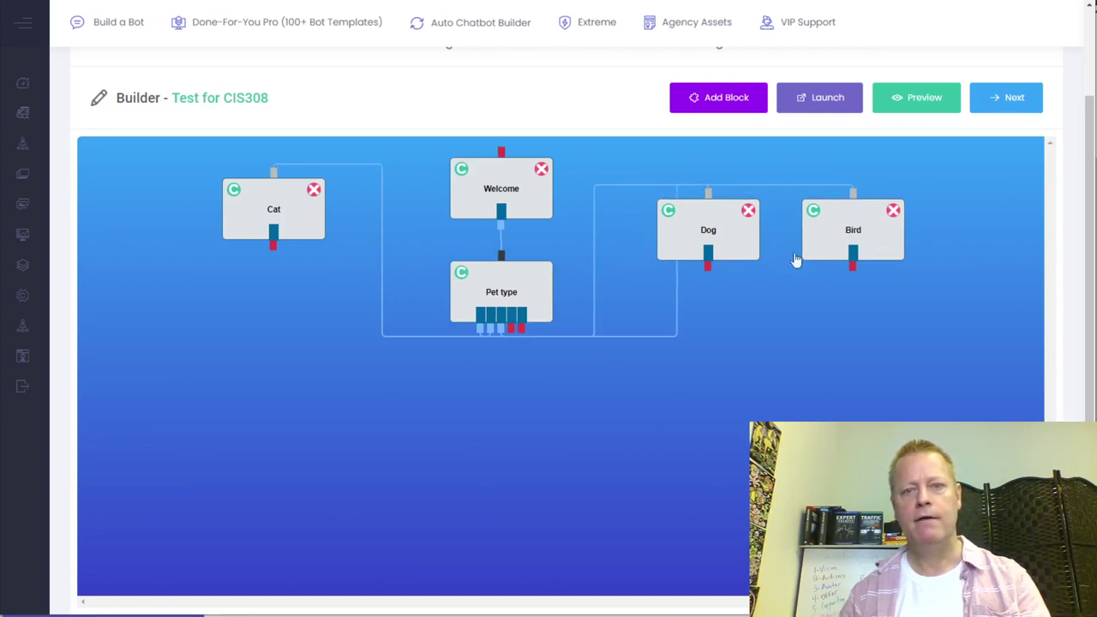
drag(735, 257, 688, 221)
drag(860, 229, 875, 279)
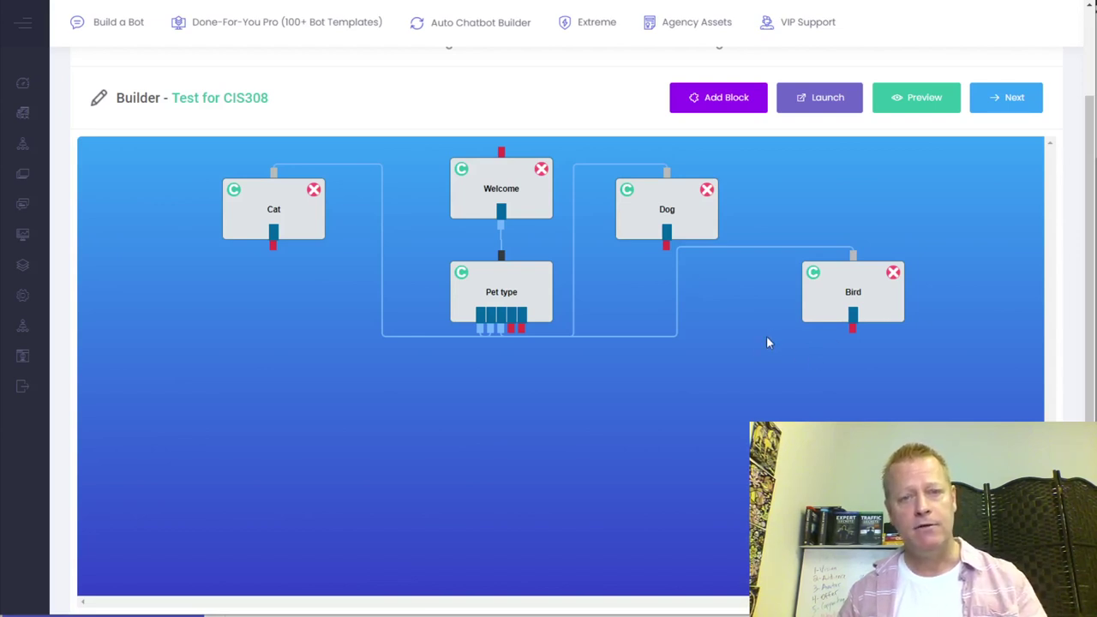
- Add New Block 6 below the Pet type block, review its User Response options, and close it unchanged
click(723, 105)
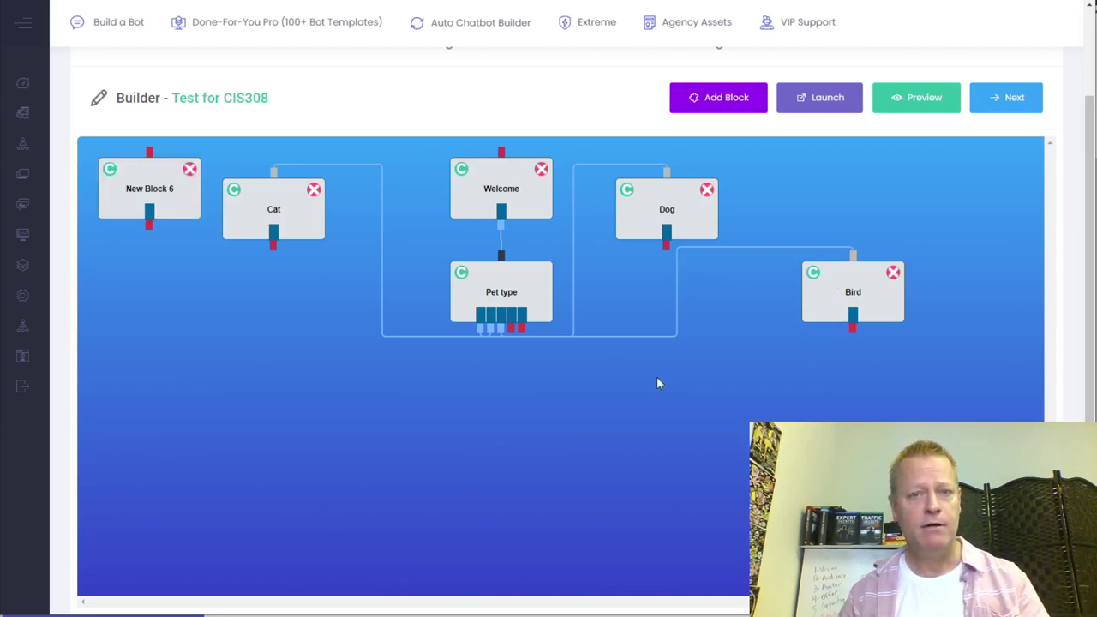
drag(154, 195, 558, 446)
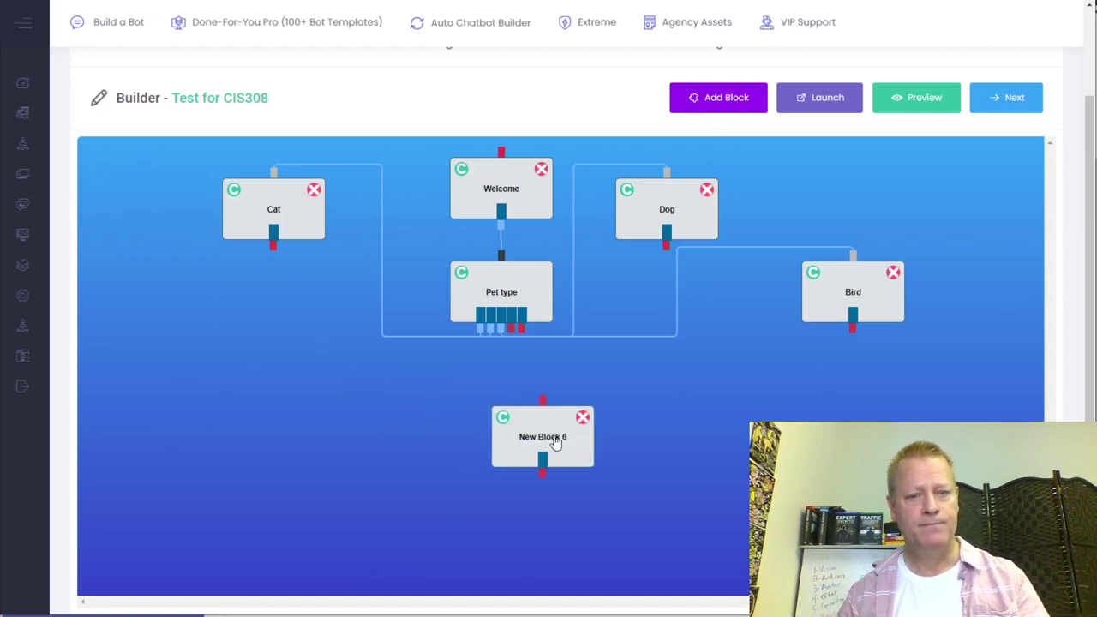
double_click(598, 444)
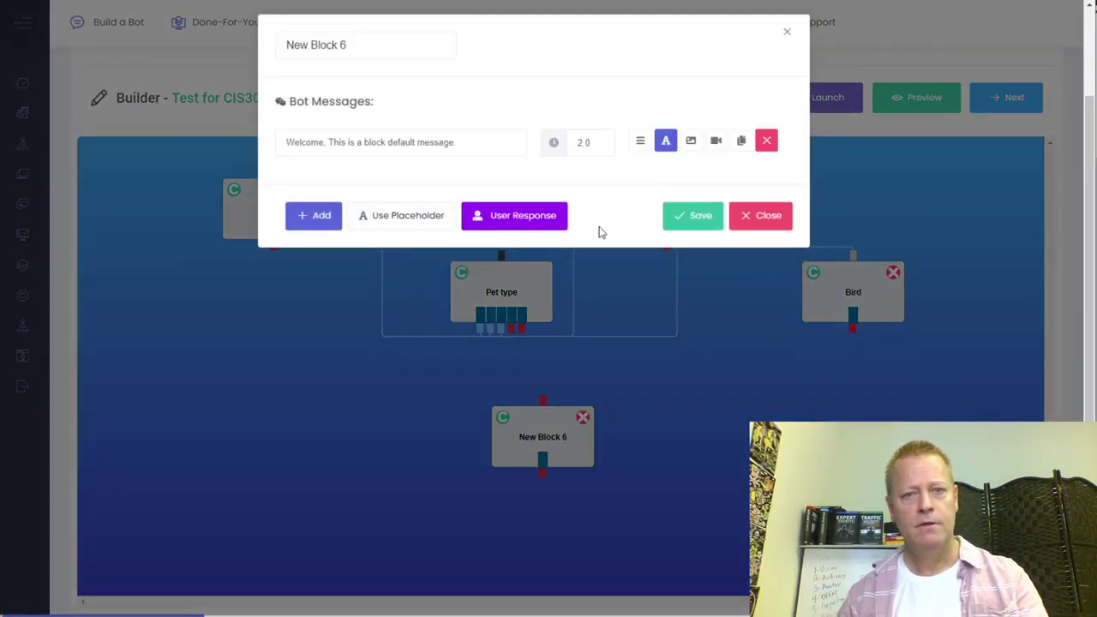
click(542, 221)
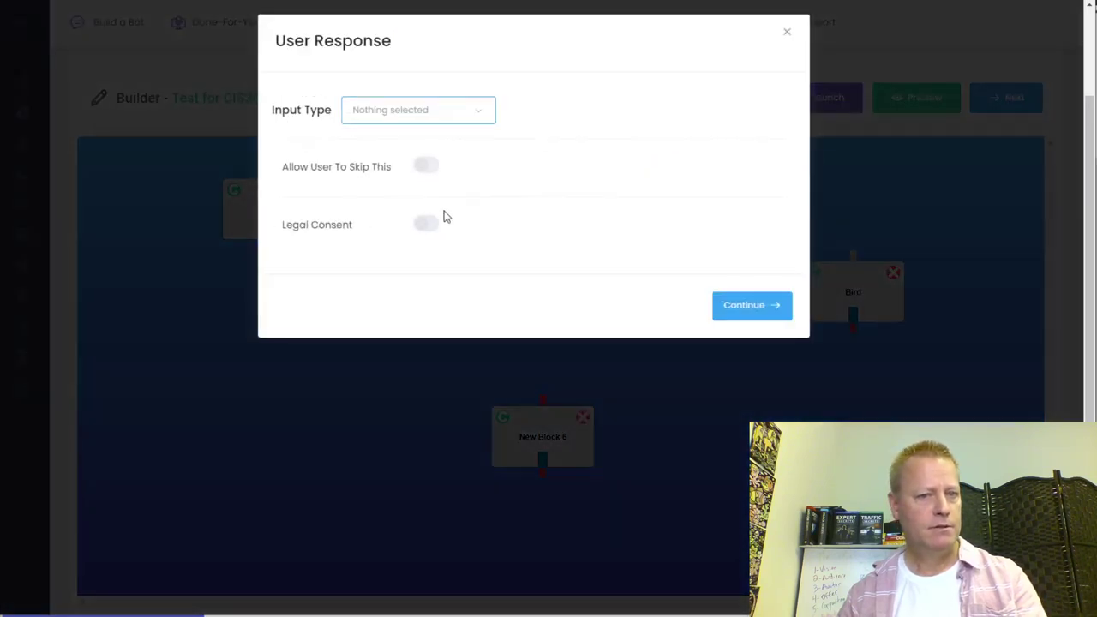
click(399, 120)
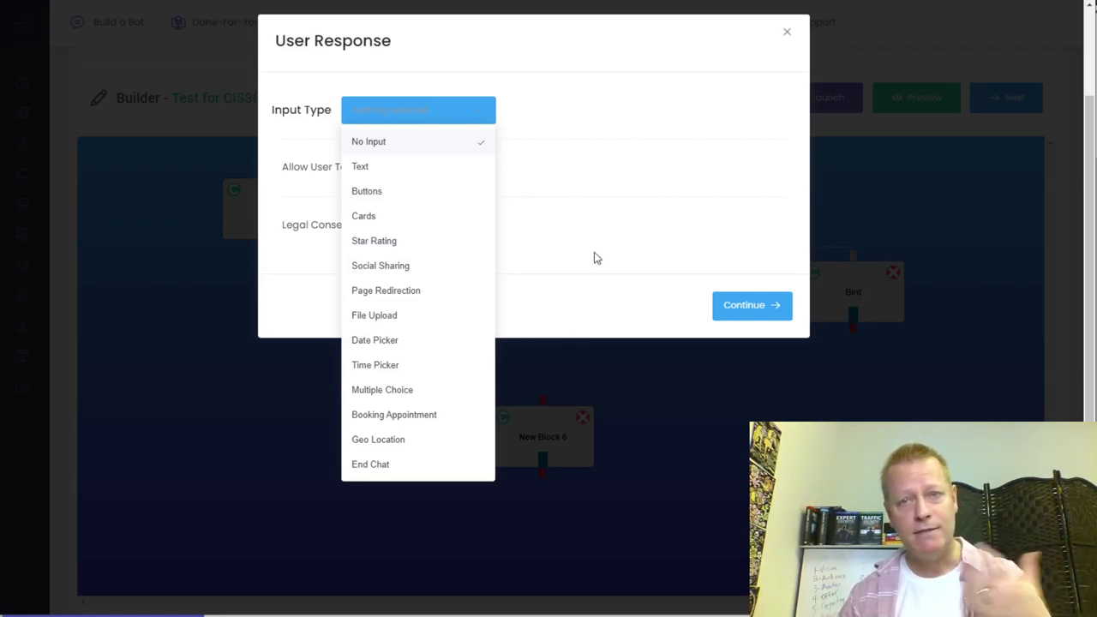
click(562, 222)
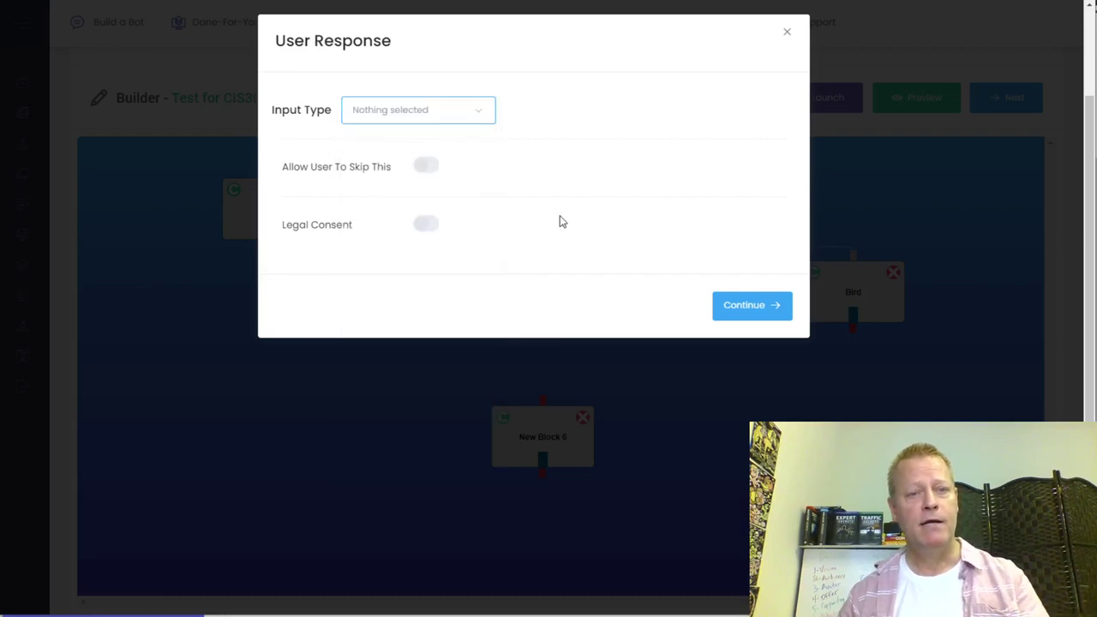
click(786, 32)
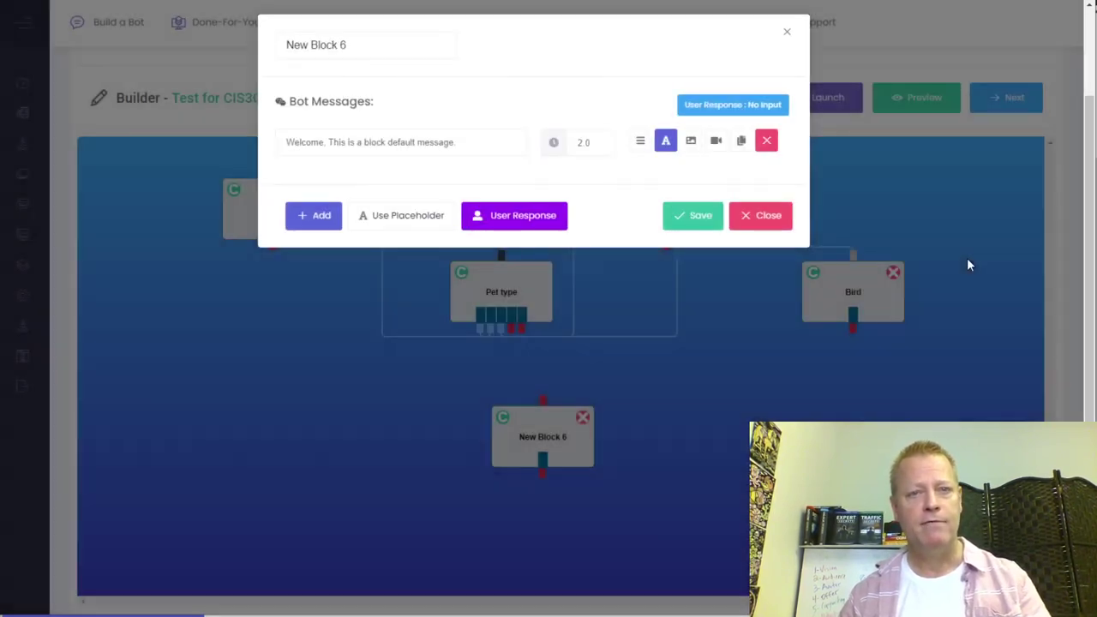
click(755, 221)
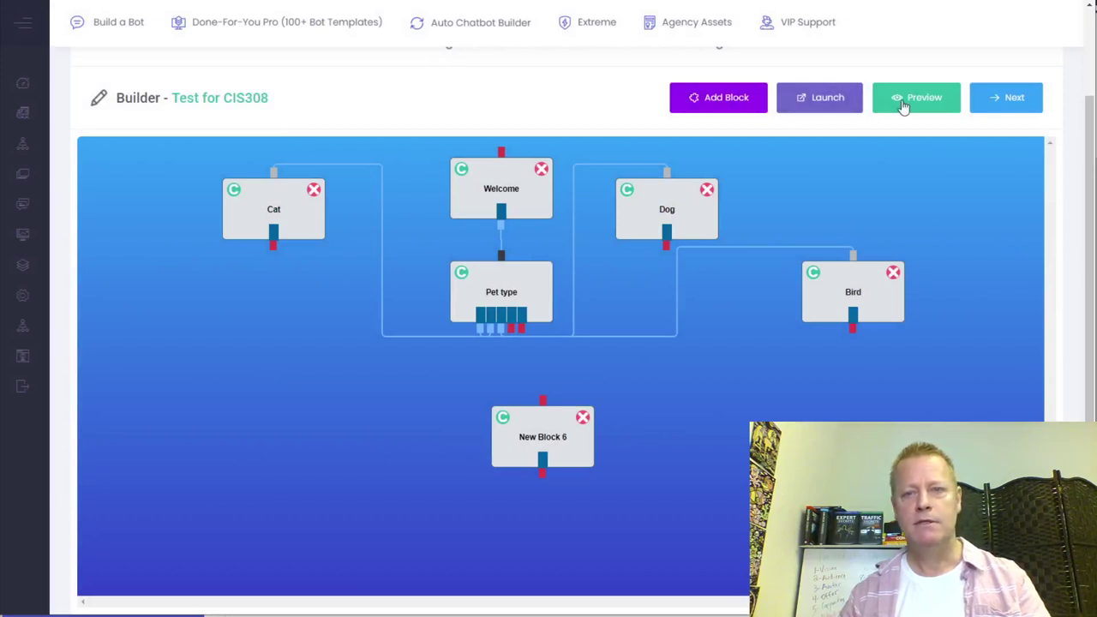
- Launch the bot to reach the Design Your Bot step
click(835, 105)
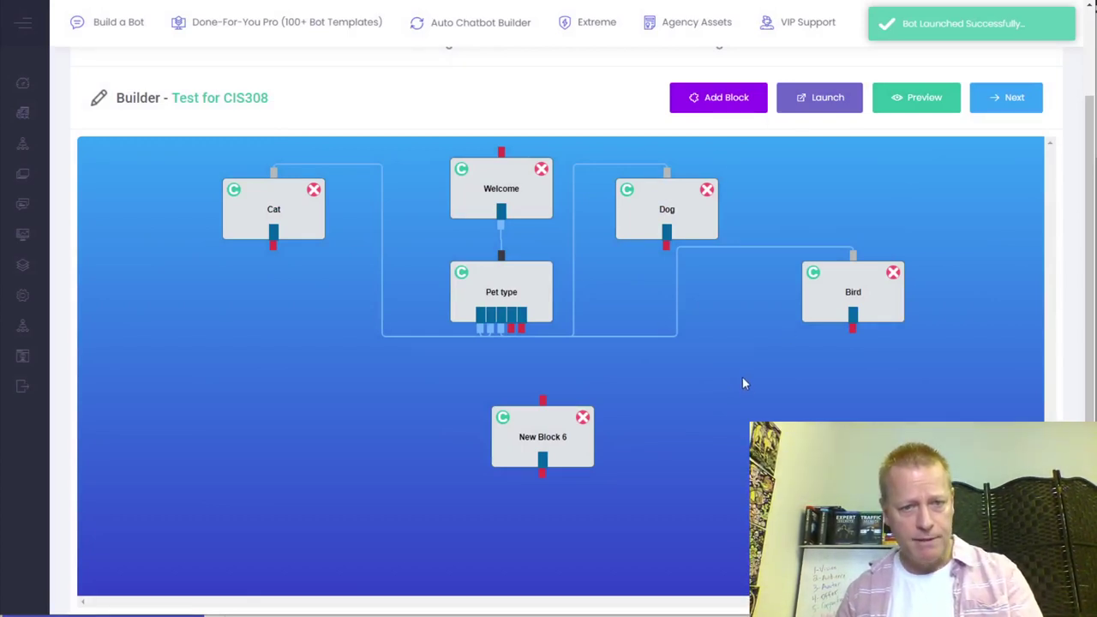
scroll(1051, 287, up, 2)
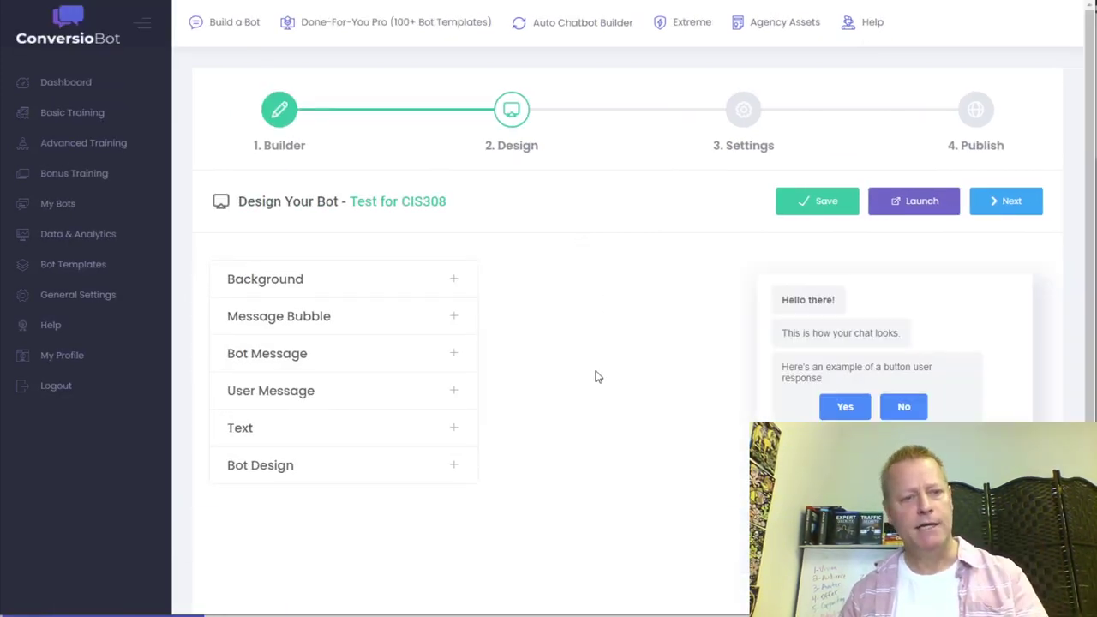
scroll(573, 428, down, 2)
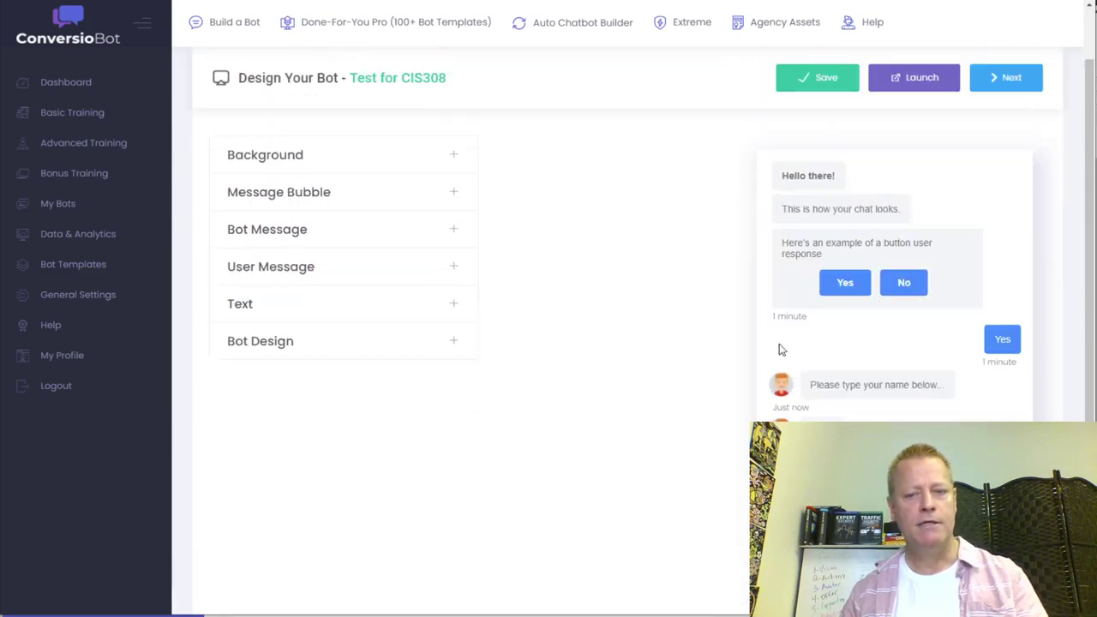
- Set the chat background type to Gradient using the cyan-to-purple swatch
click(327, 156)
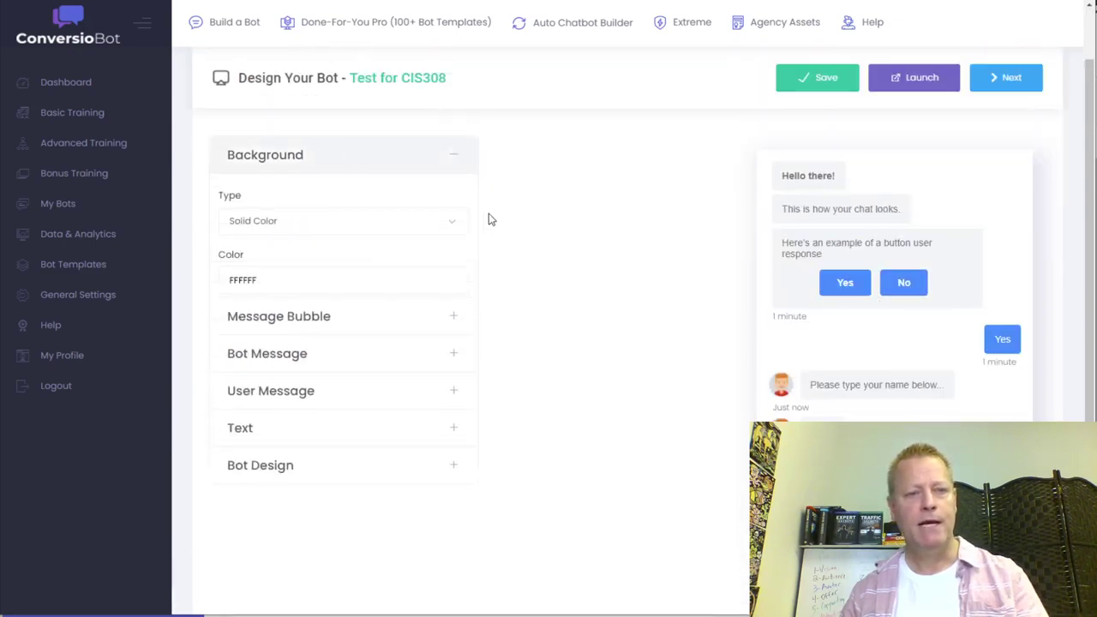
click(342, 224)
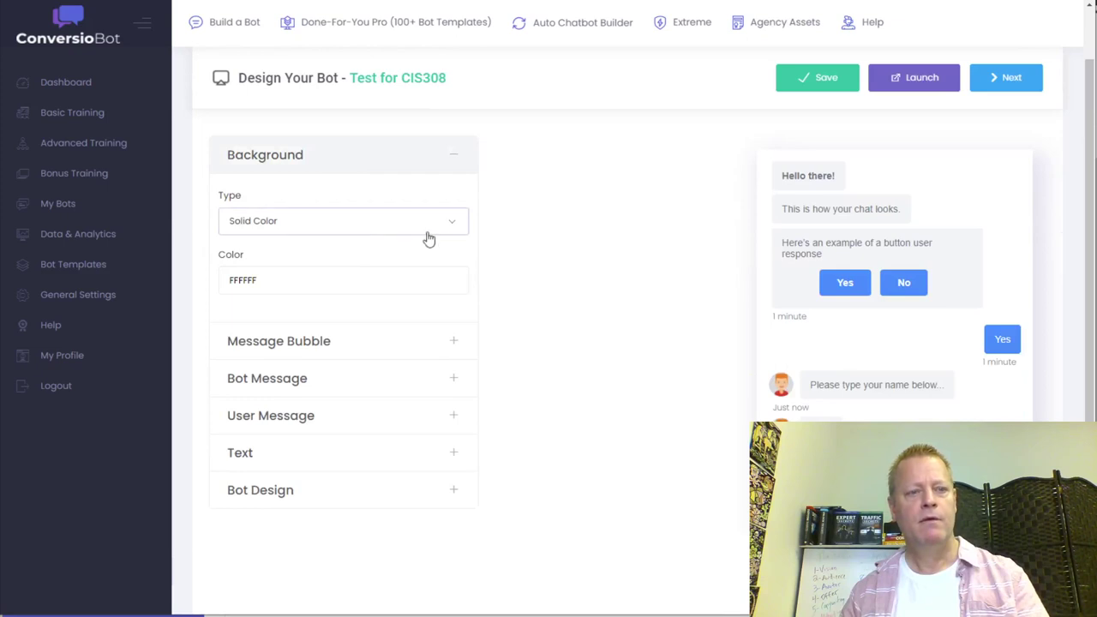
click(320, 281)
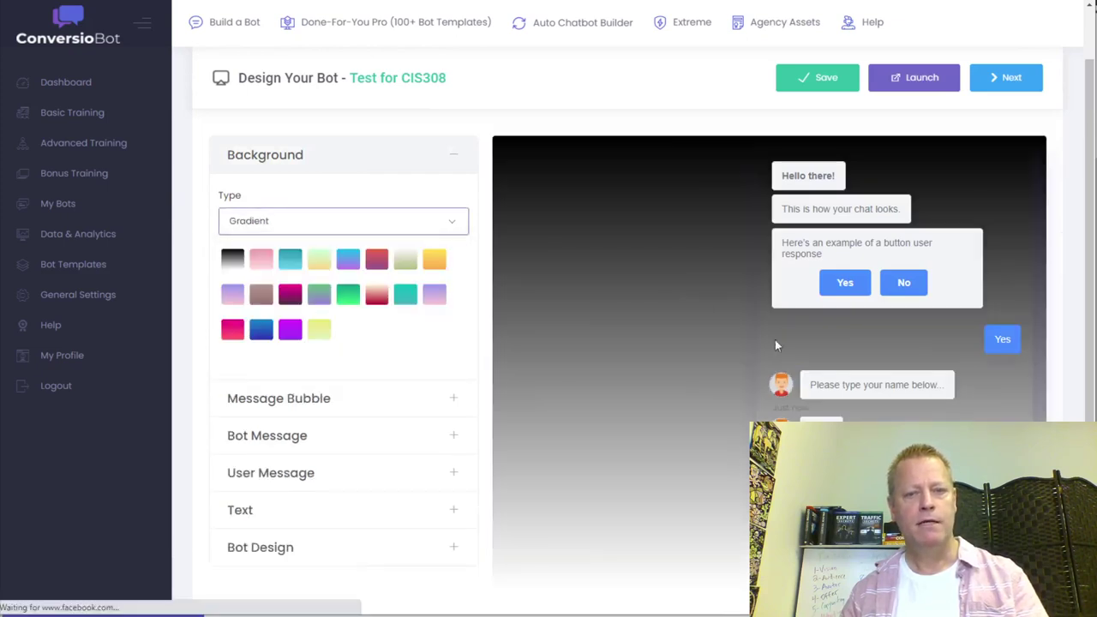
click(348, 262)
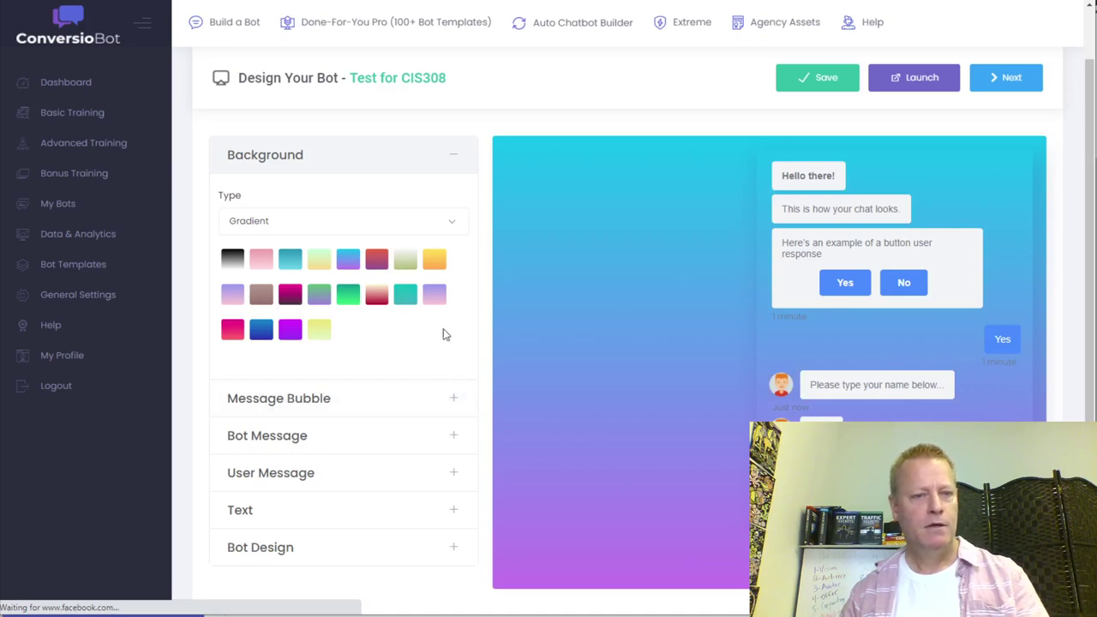
click(287, 223)
click(311, 227)
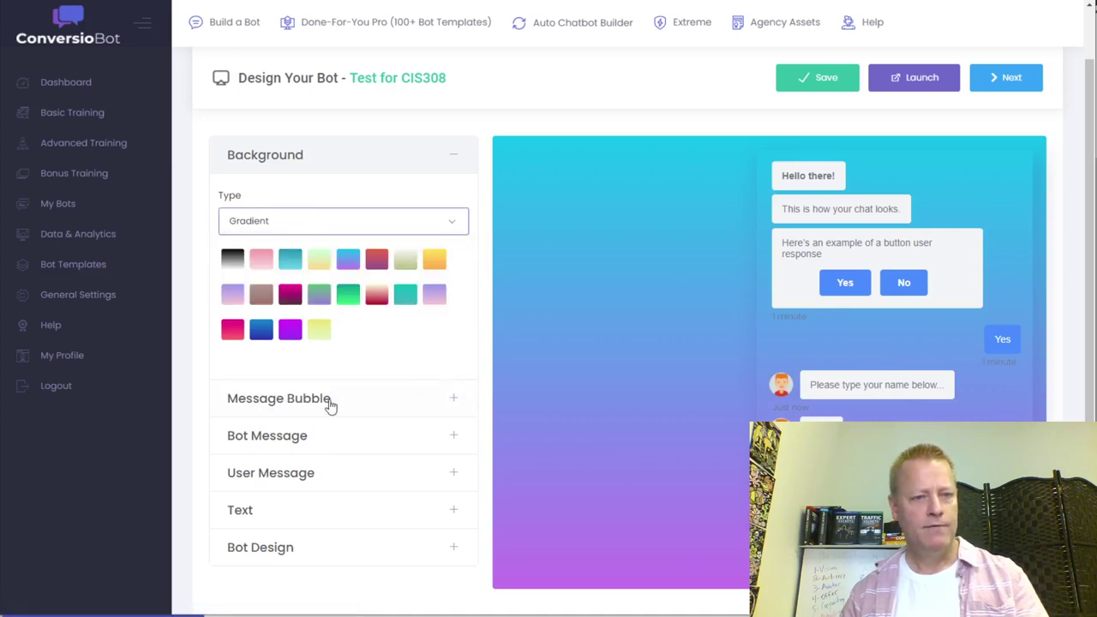
click(360, 411)
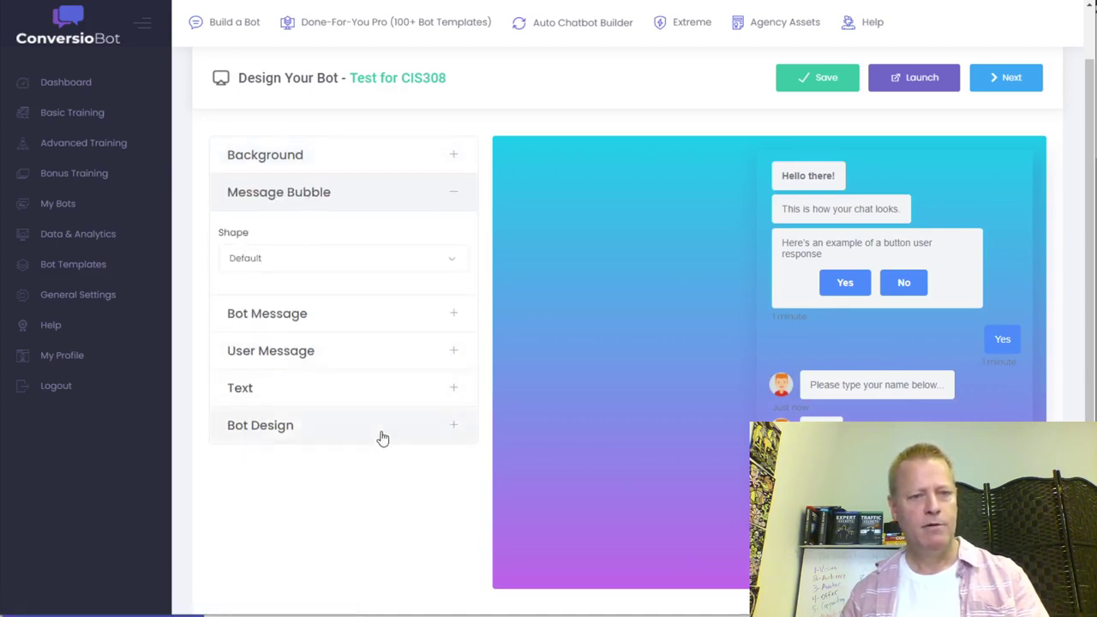
- Try the Shape 1 and Default bubble shapes, settling on Shape 3
click(270, 266)
click(301, 316)
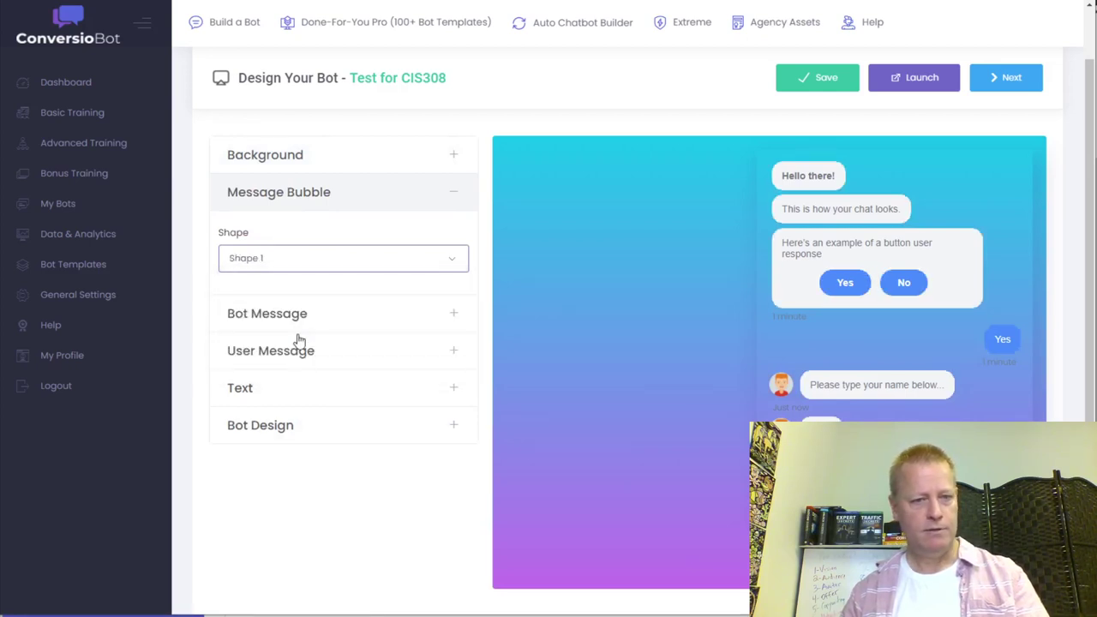
click(289, 268)
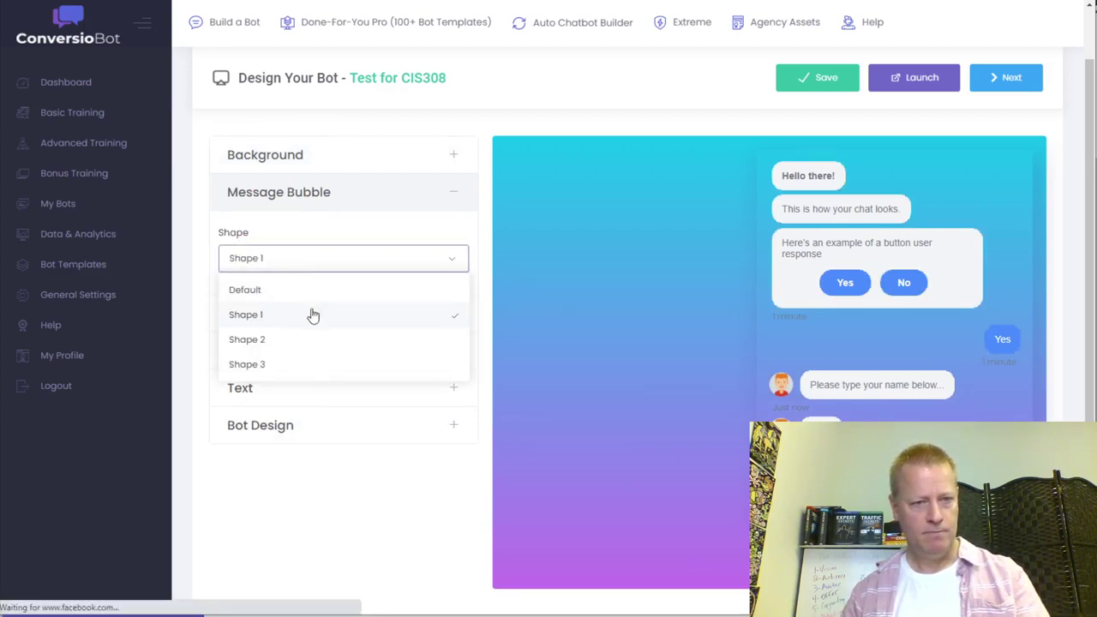
click(291, 289)
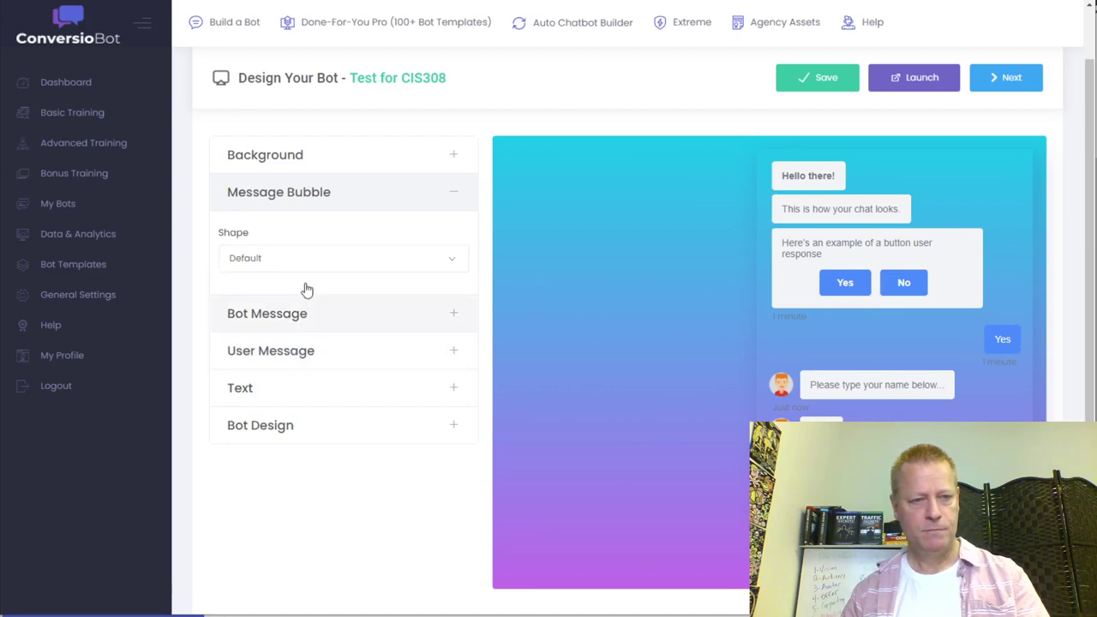
click(299, 265)
click(294, 367)
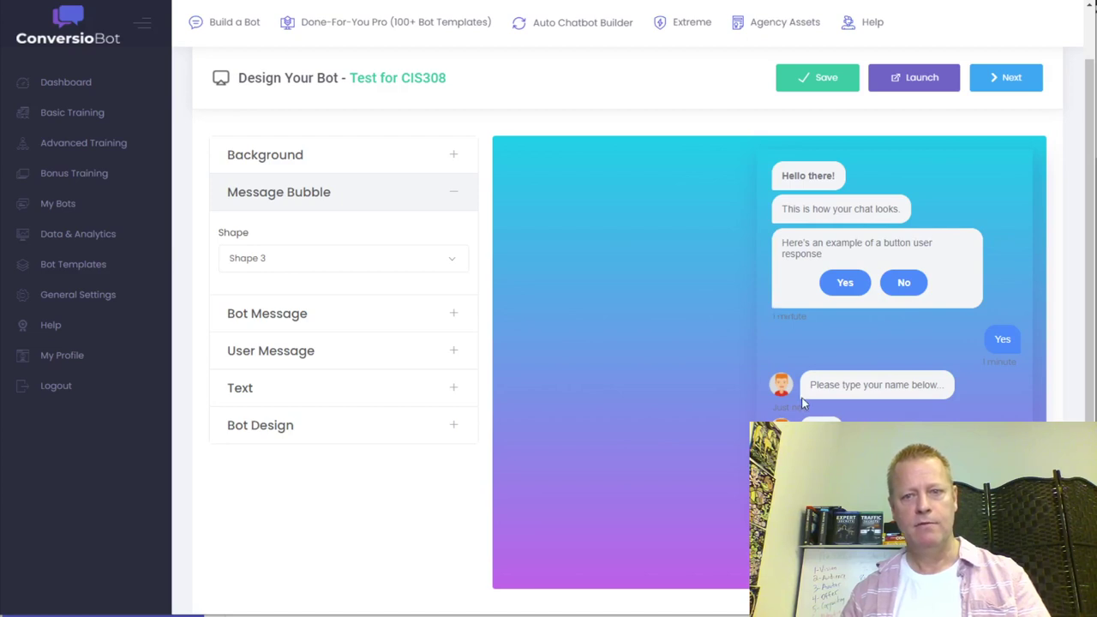
- Set the bot message text to purple 7623FF and the sub-message text to pink
click(335, 314)
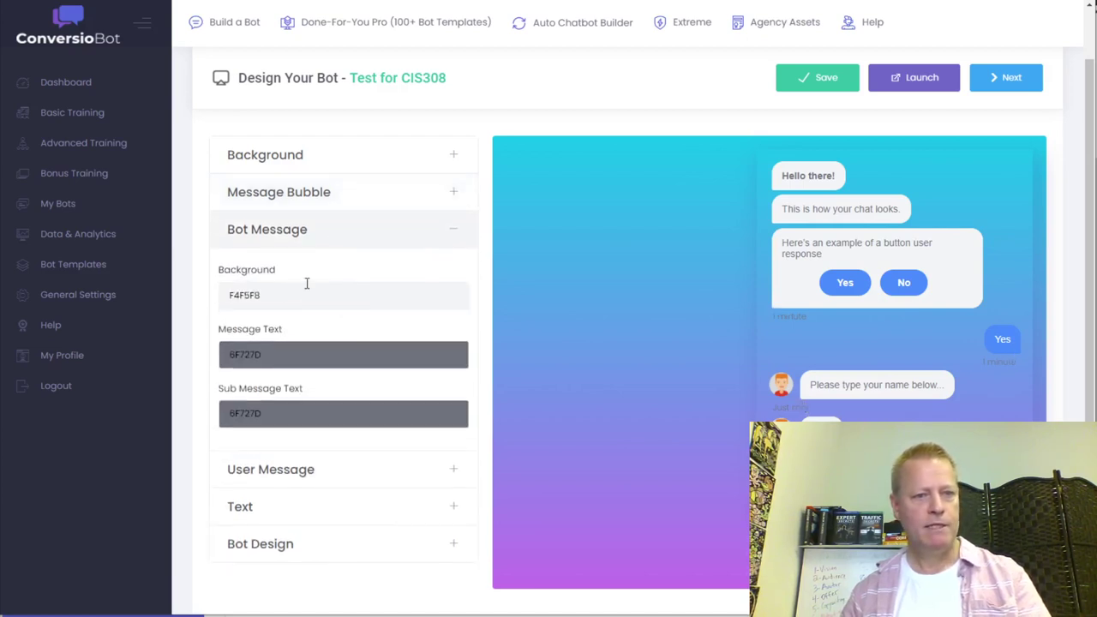
click(298, 354)
click(318, 389)
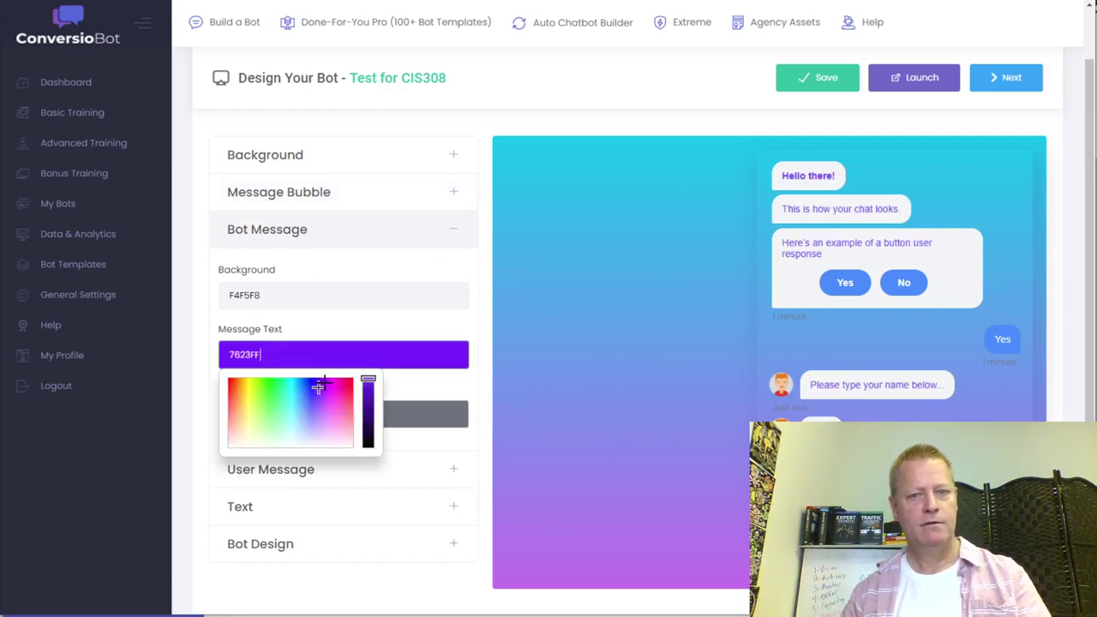
click(317, 322)
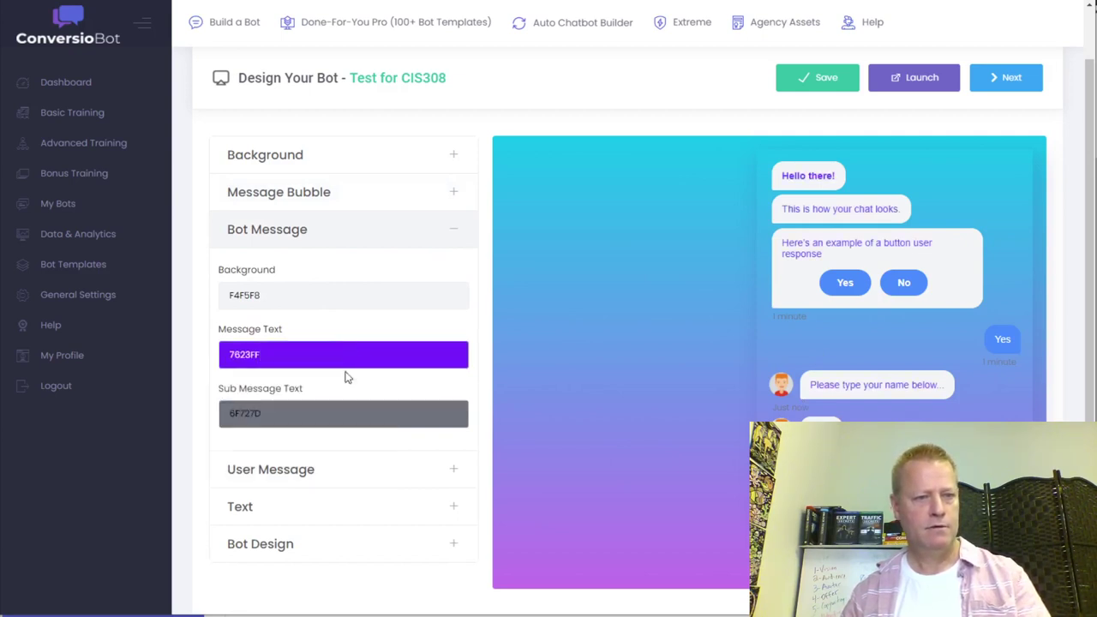
click(299, 413)
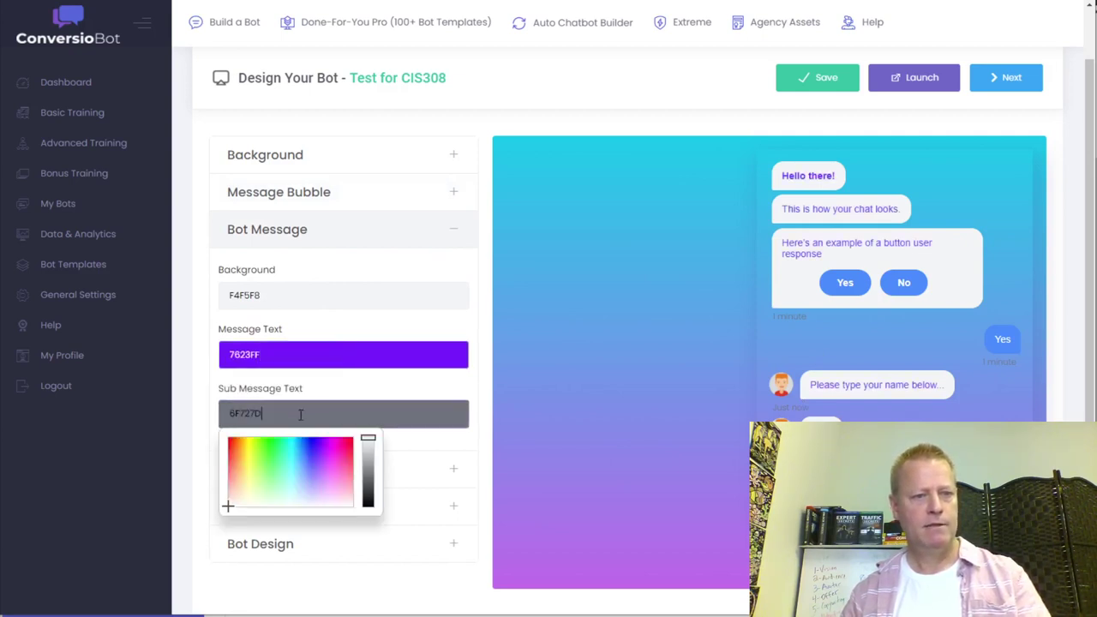
click(338, 459)
click(423, 471)
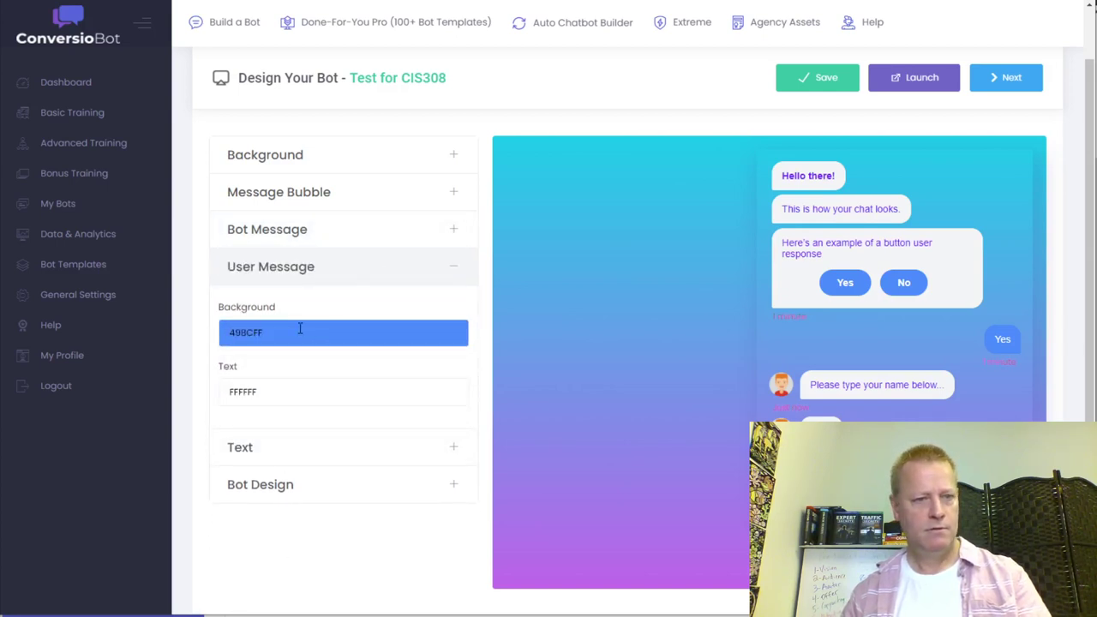
- Make the user message text light grey, D2D2D2
click(307, 392)
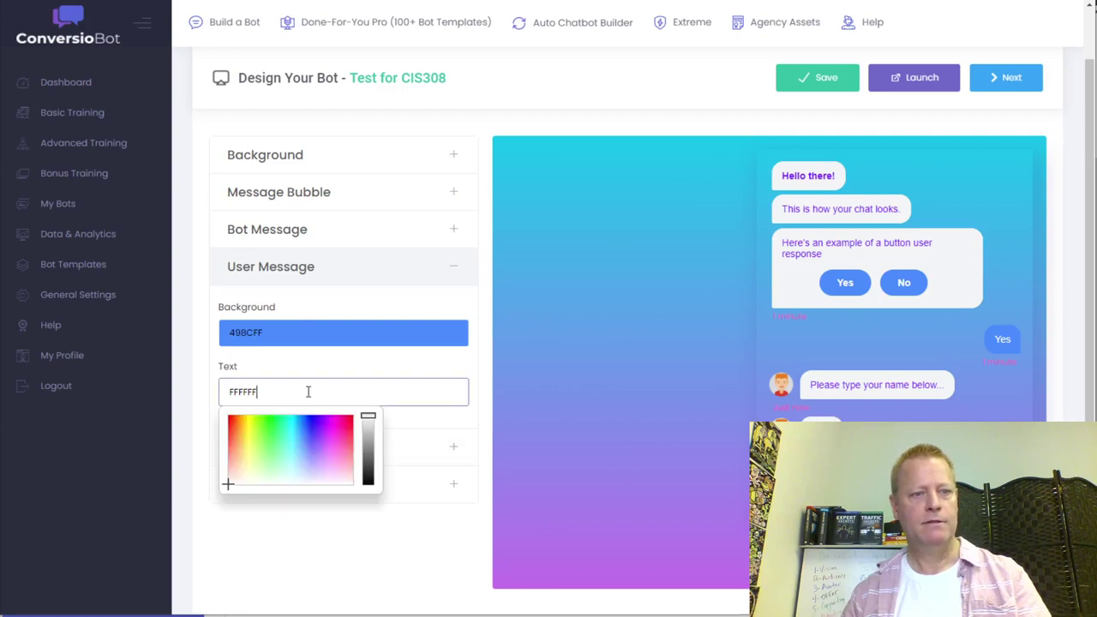
drag(369, 418, 374, 432)
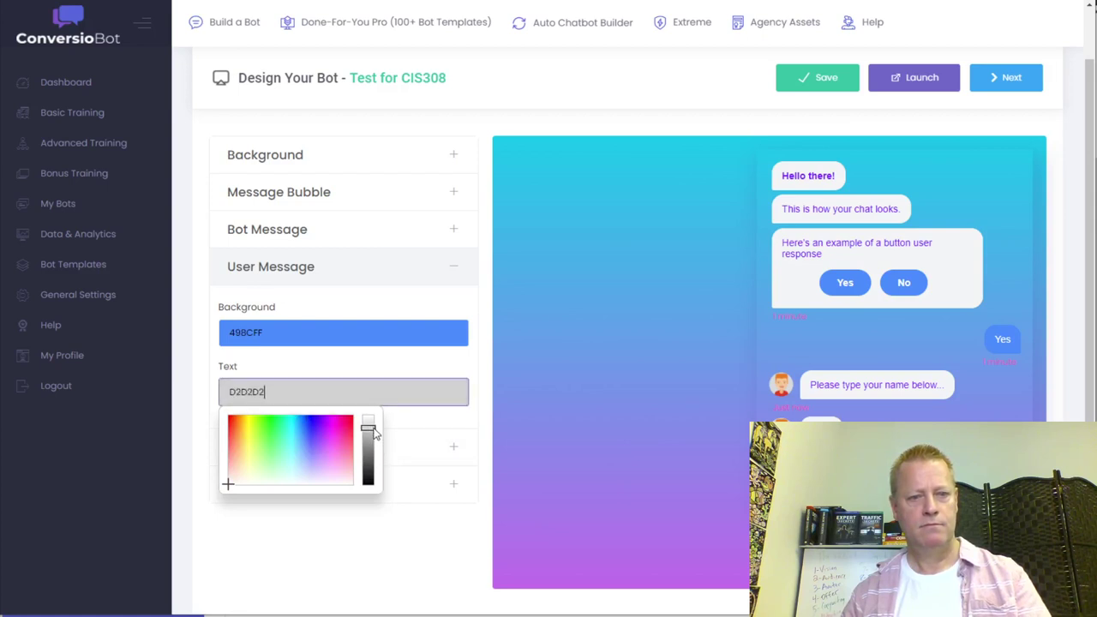
click(467, 364)
- Set the chat font family to Ubuntu with a 20px font size
scroll(460, 402, down, 1)
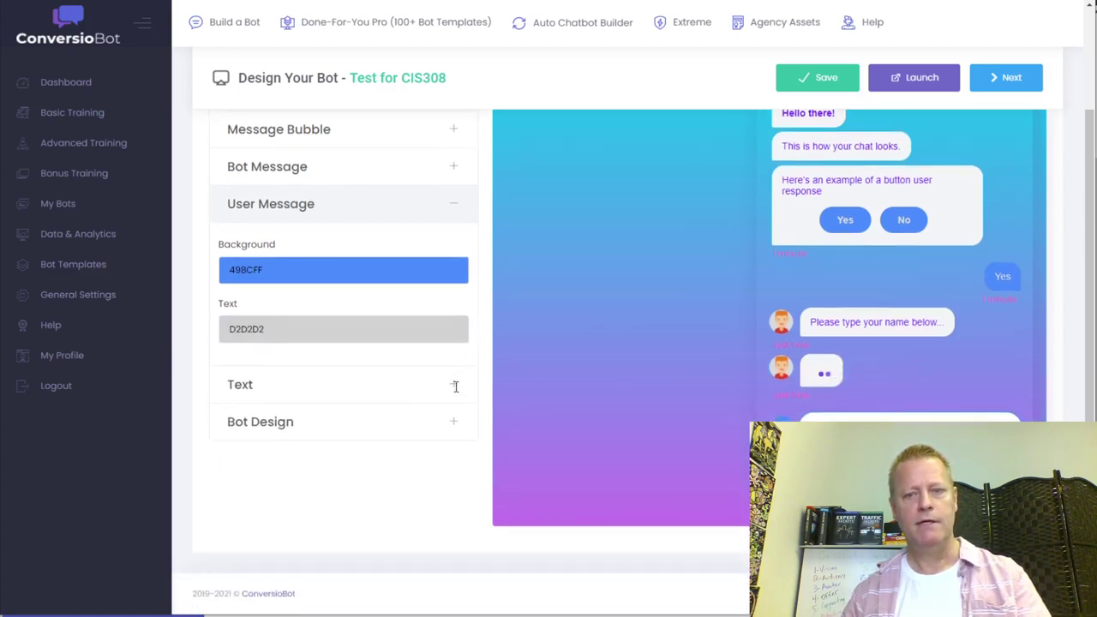
click(327, 394)
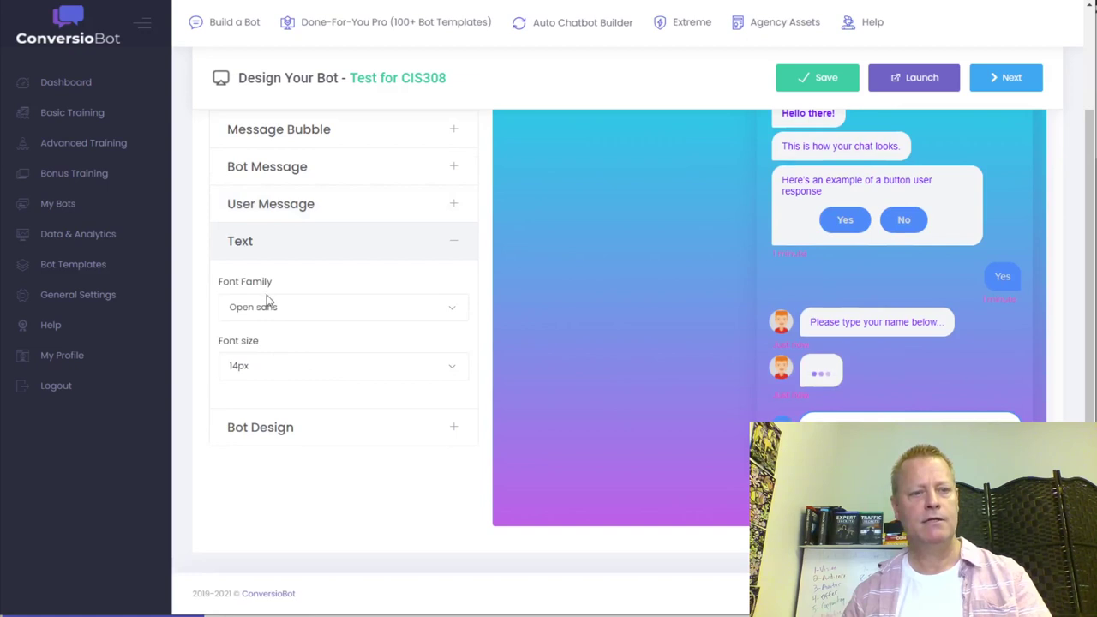
click(303, 307)
click(343, 388)
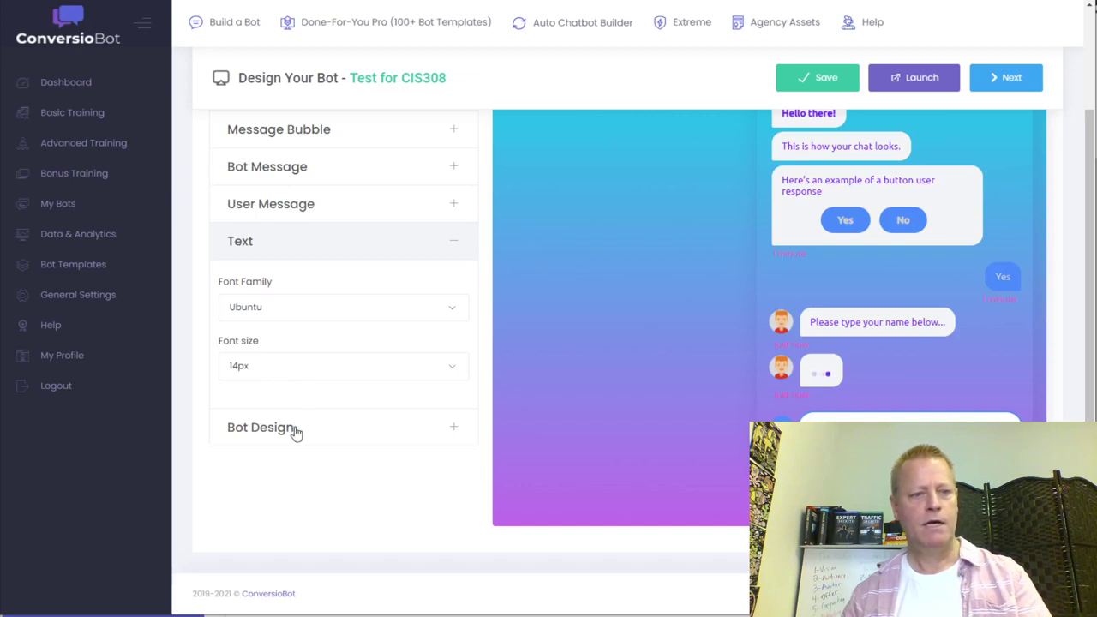
click(285, 372)
click(282, 338)
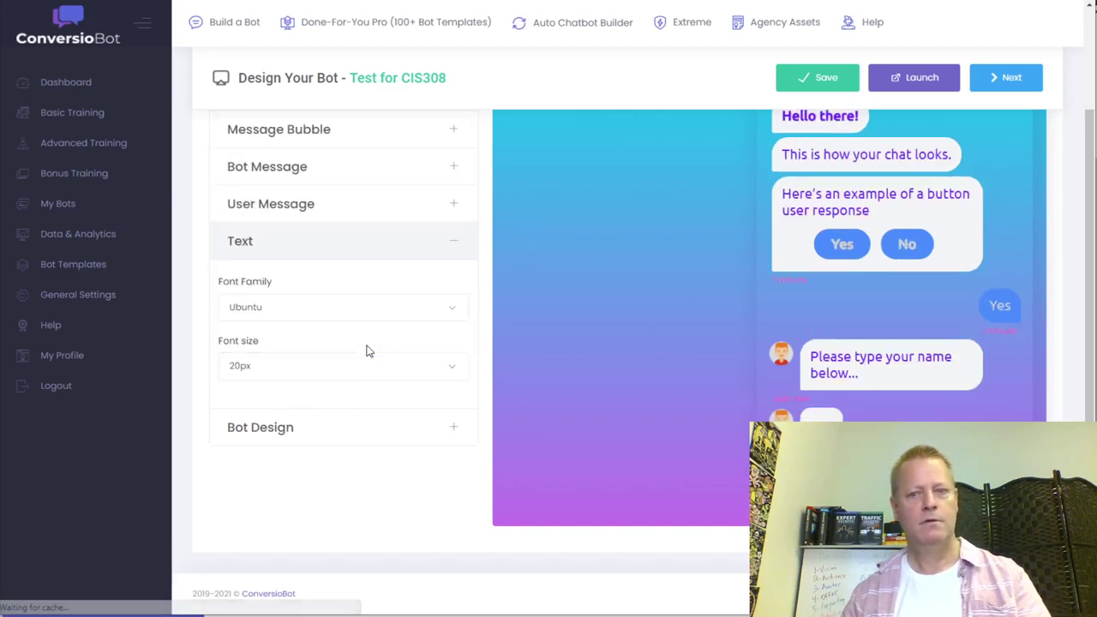
- Keep the bot position on Right and the full-page bot position on Center
click(301, 427)
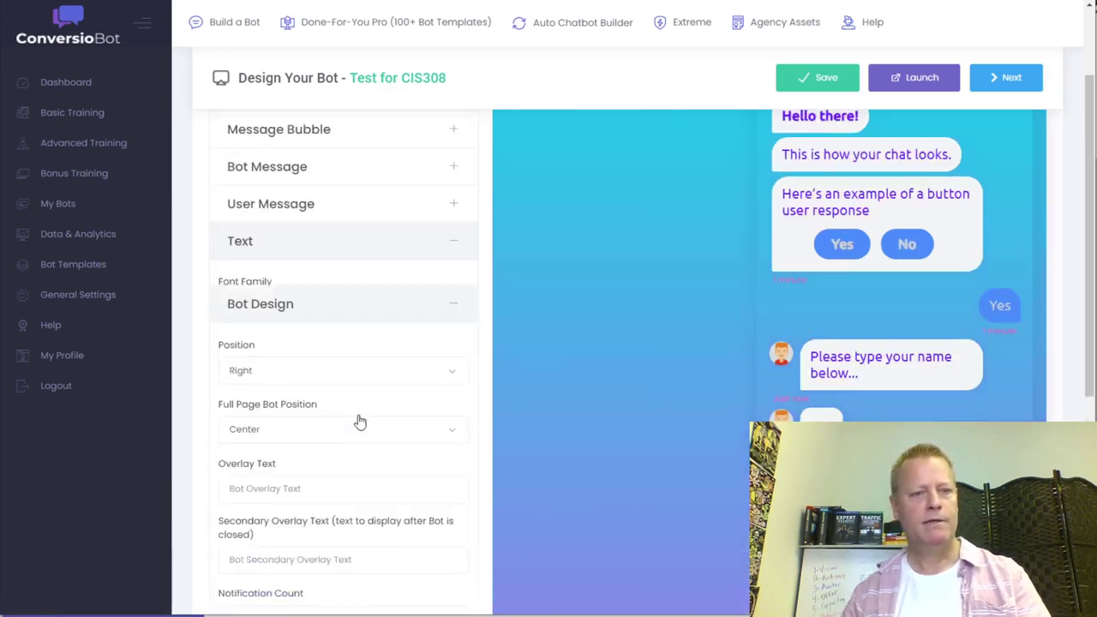
scroll(436, 360, down, 2)
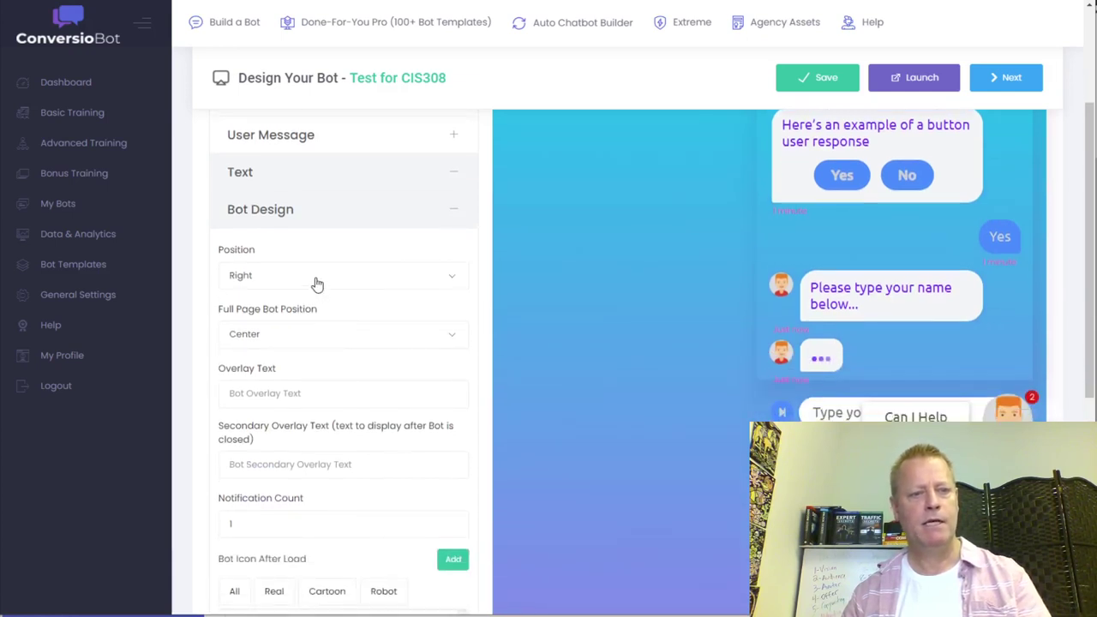
click(317, 284)
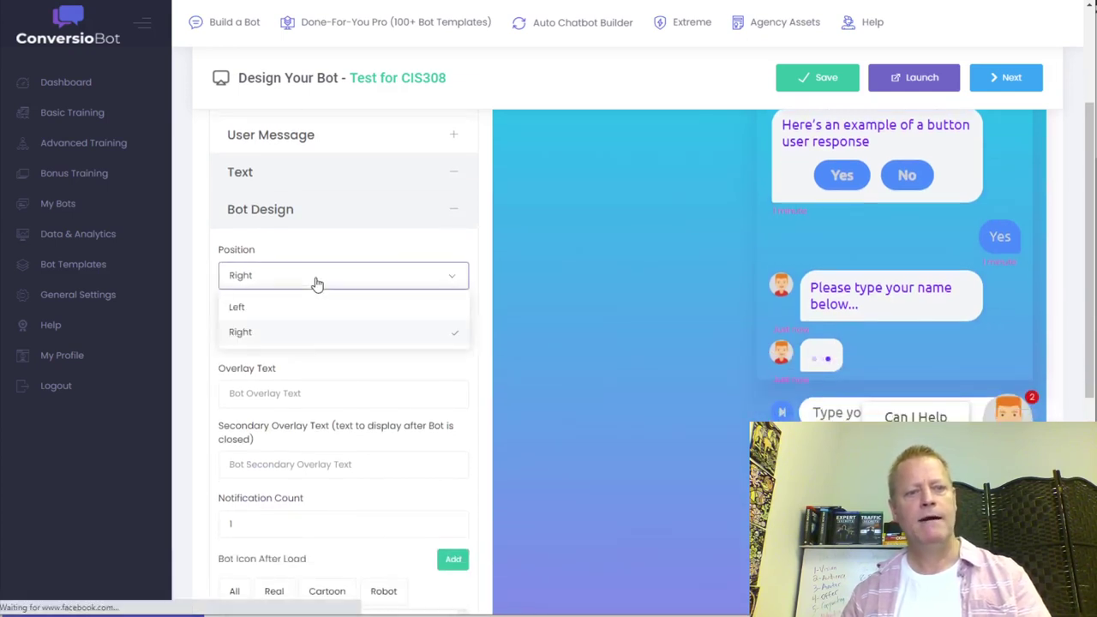
click(339, 393)
click(302, 344)
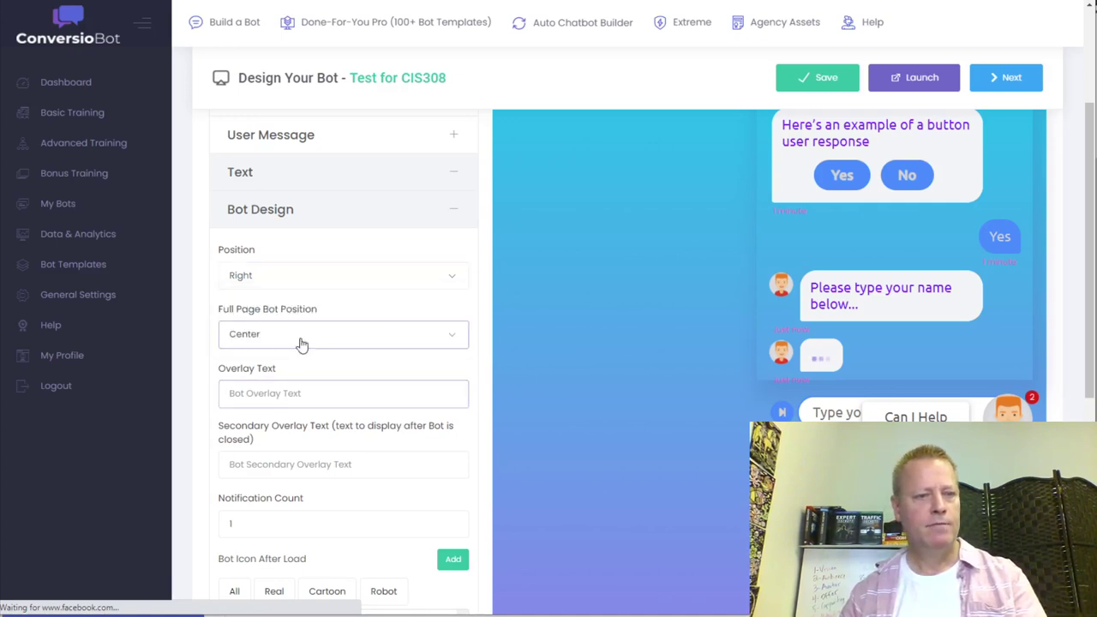
click(478, 379)
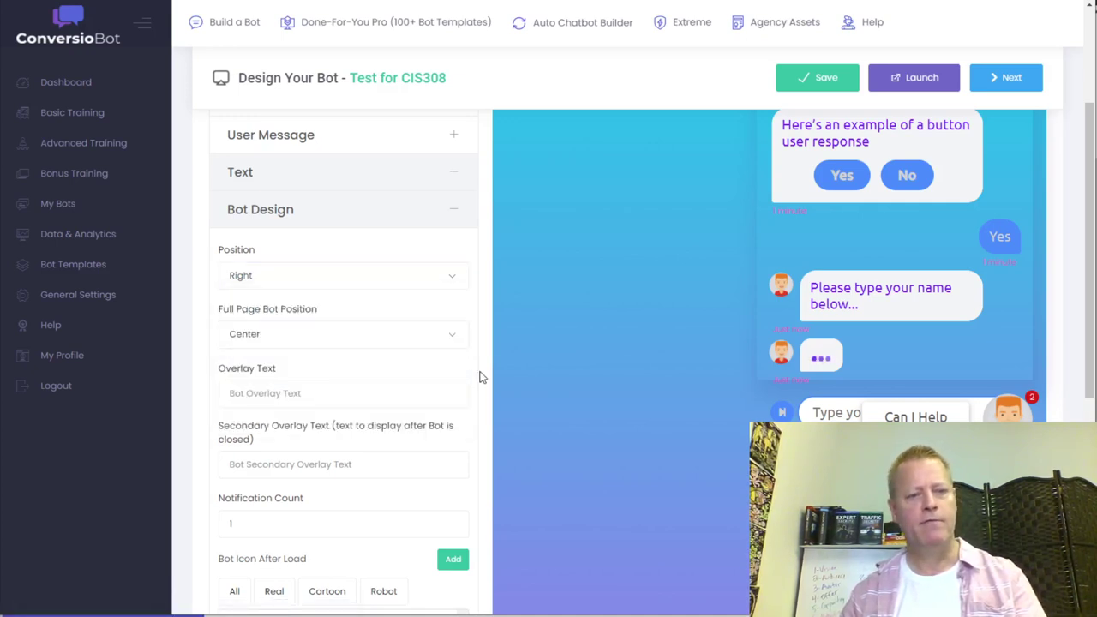
- Enter 'What's up?' as the overlay text
click(288, 400)
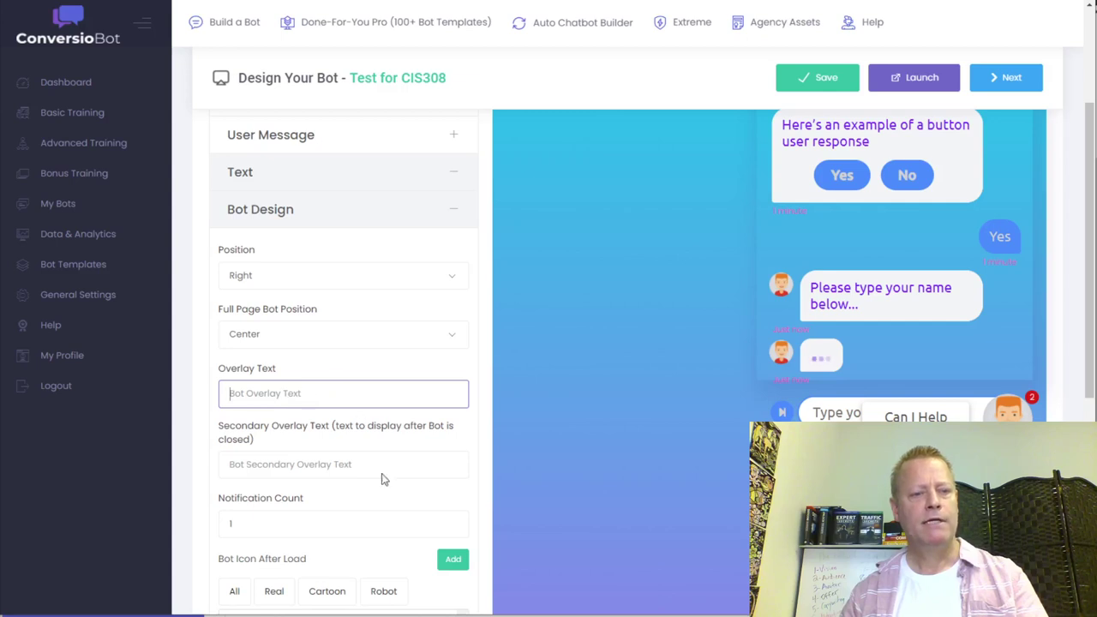
click(334, 468)
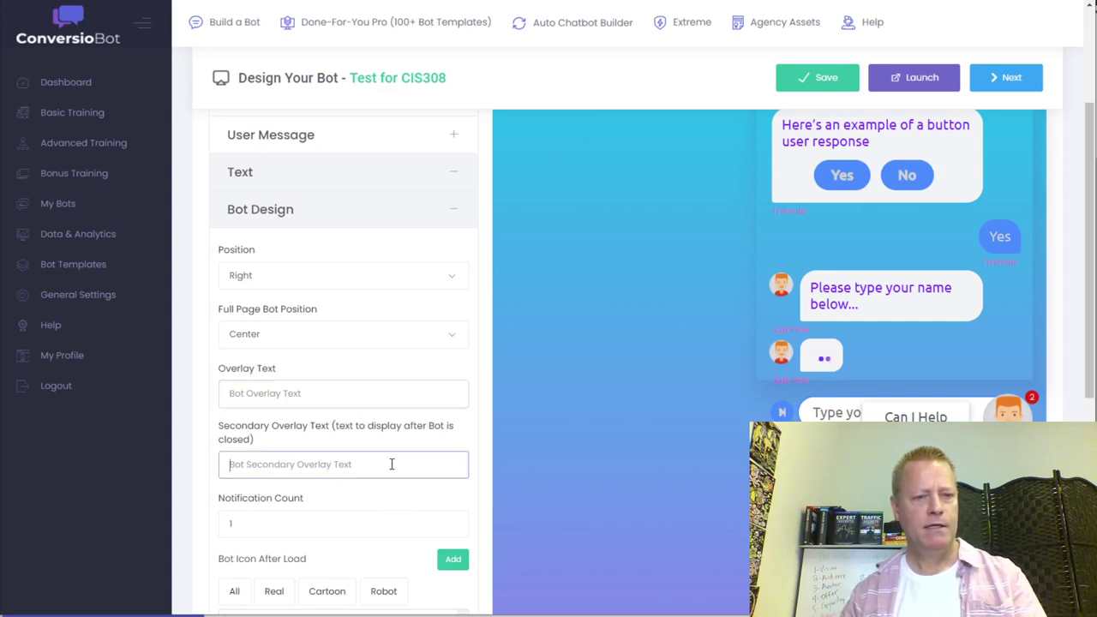
click(312, 391)
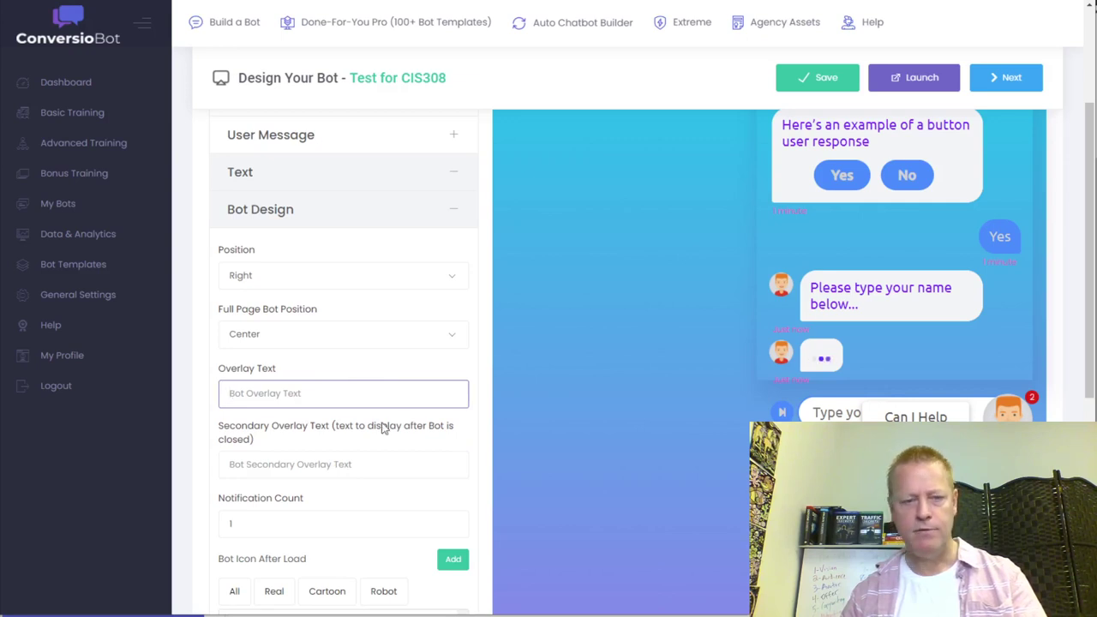
text(W)
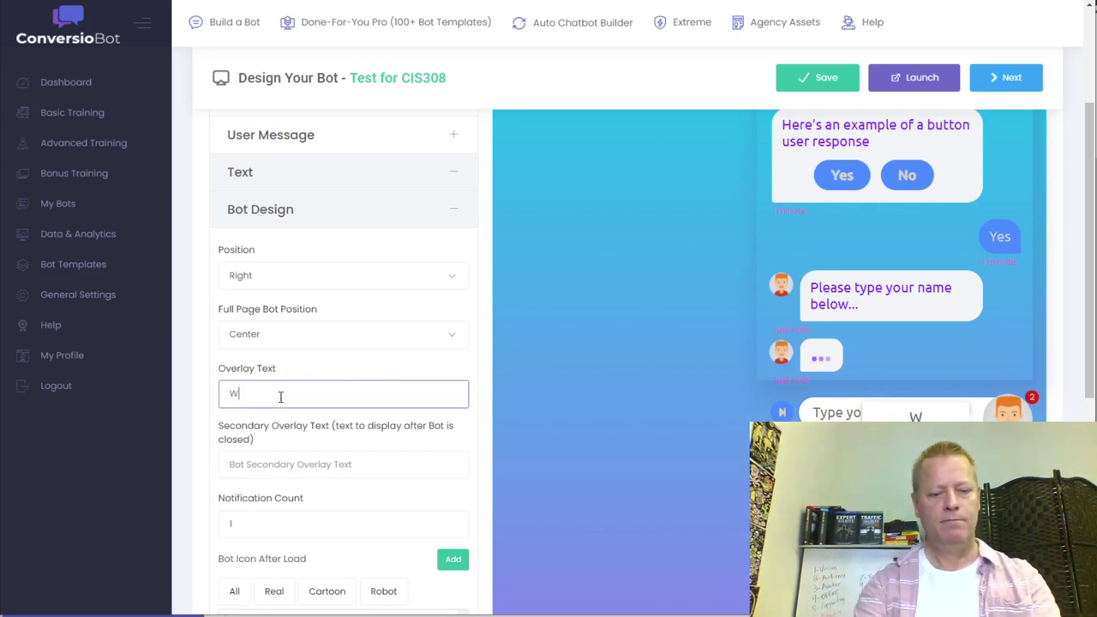
text(hat's u)
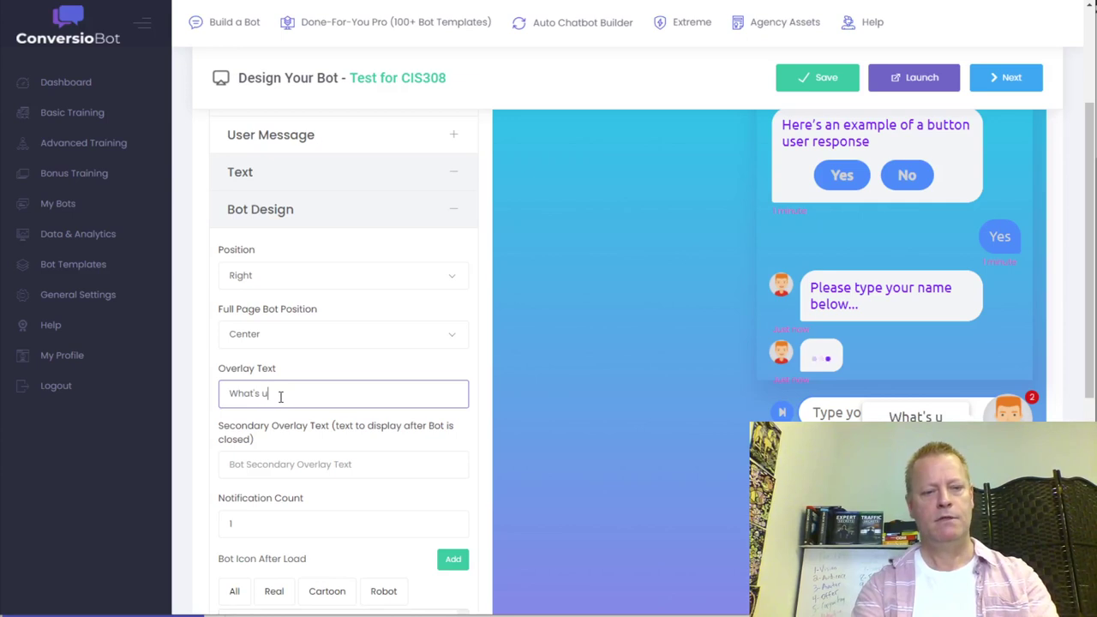
text(p?)
click(431, 453)
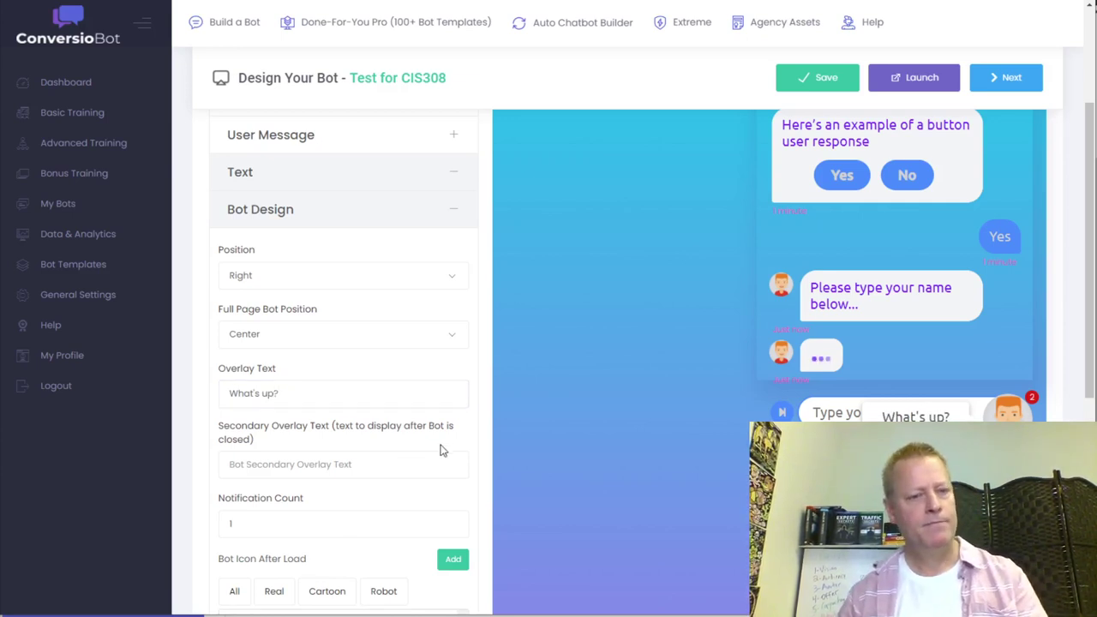
click(366, 475)
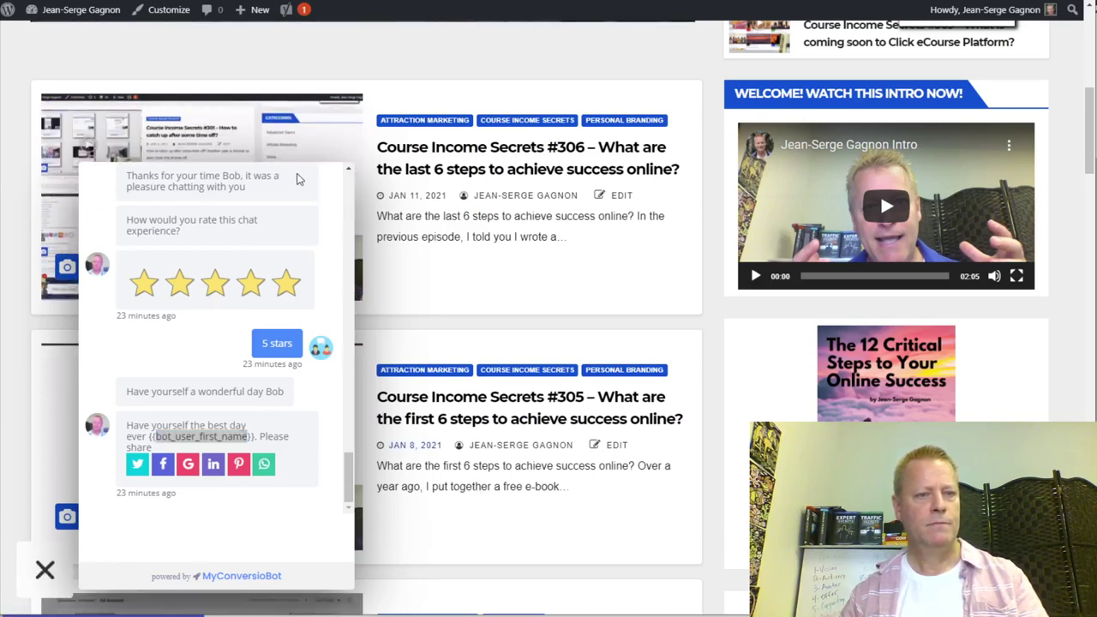
click(45, 571)
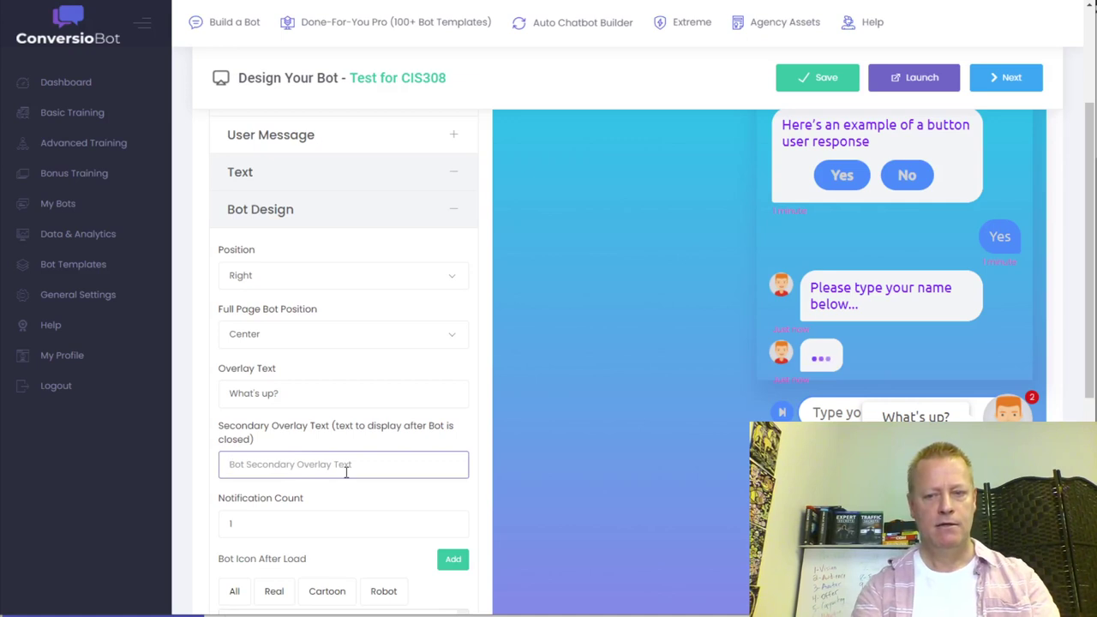
- Set the secondary overlay text to 'Continue...' and the notification count to 5
text(Continue...)
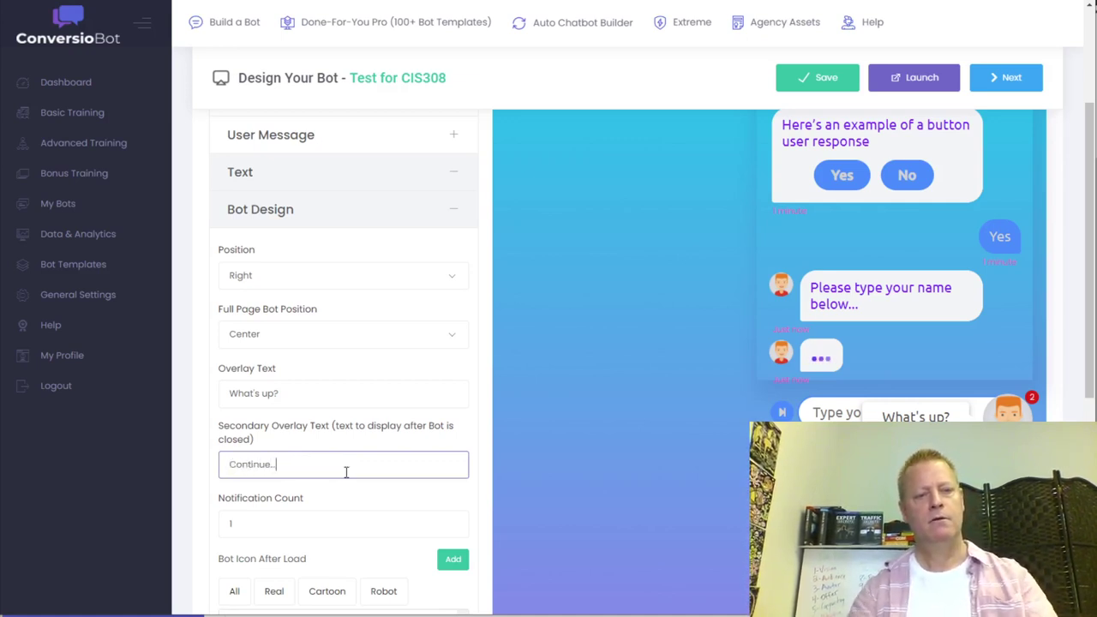
click(502, 495)
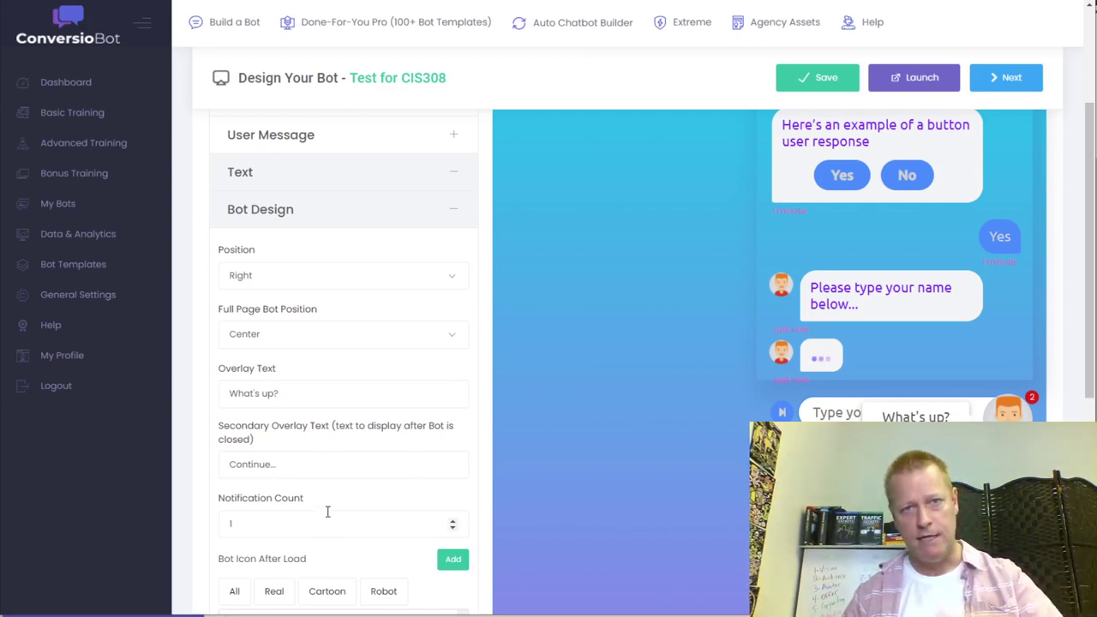
click(287, 526)
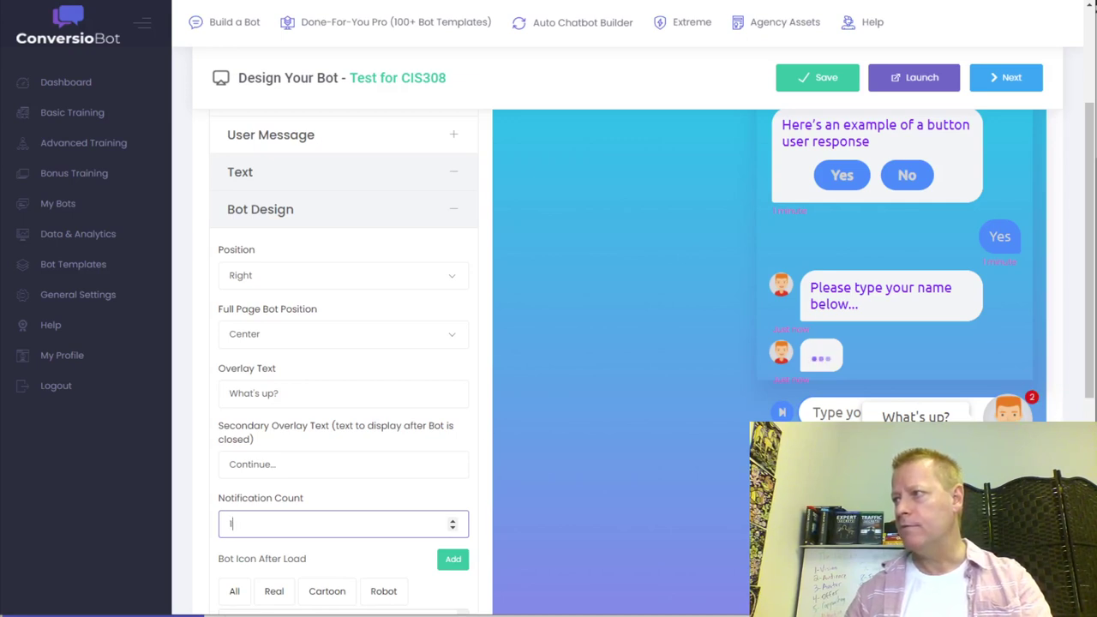
key(Tab)
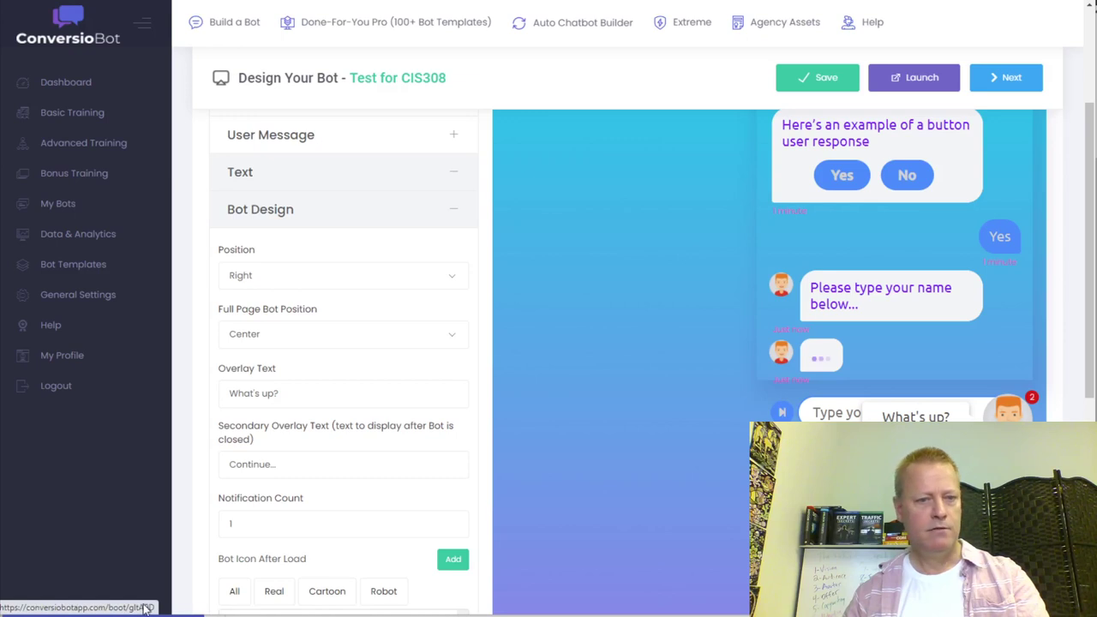
click(240, 524)
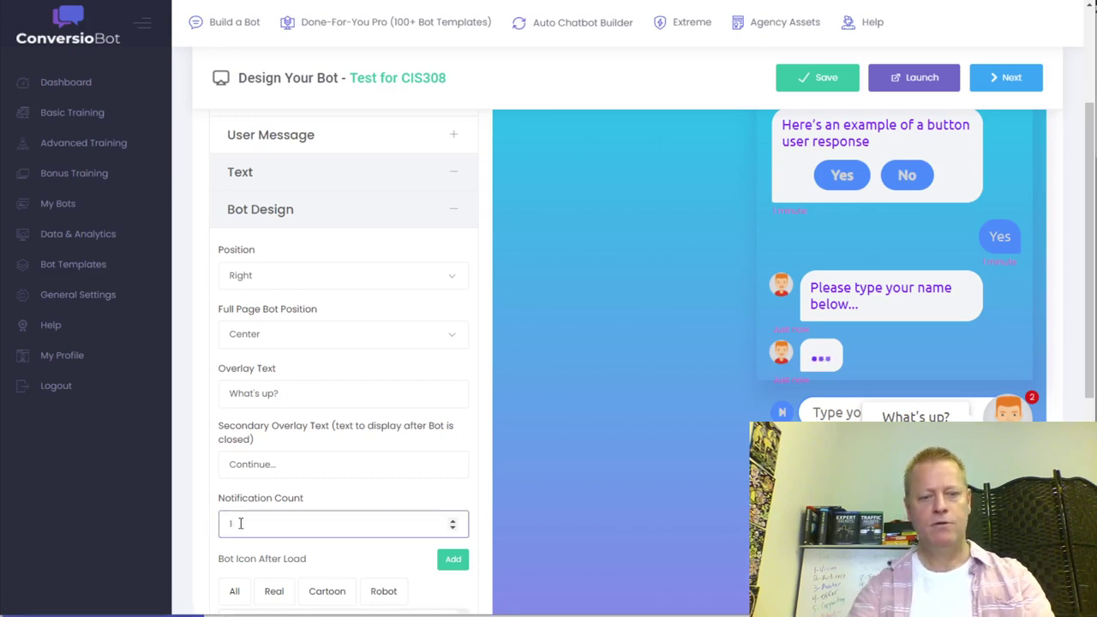
double_click(240, 524)
text(2)
key(Up)
key(Up)
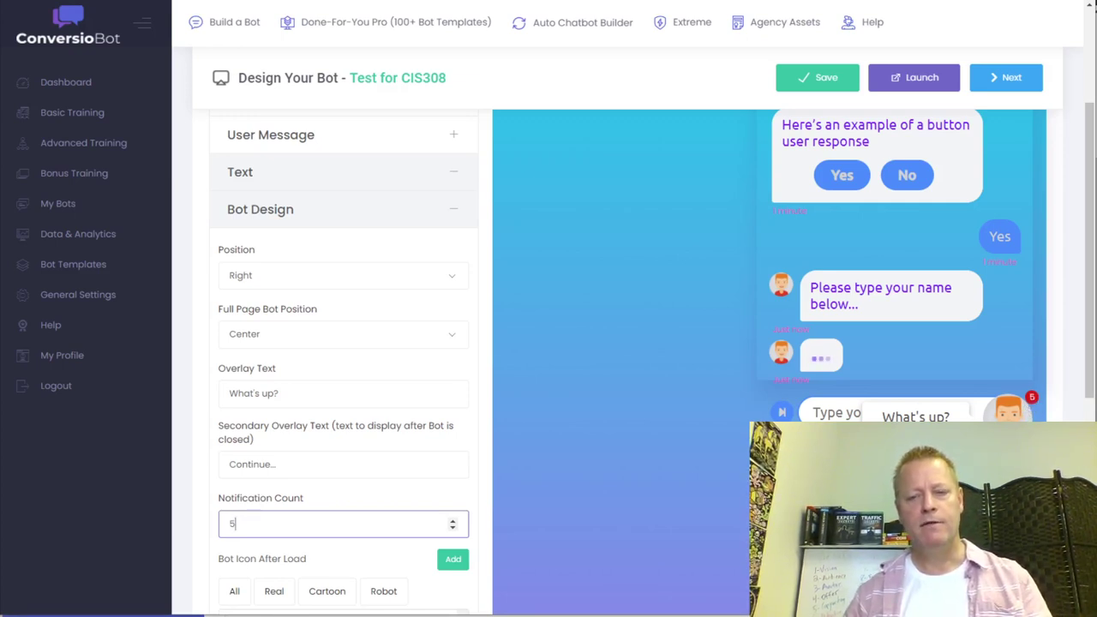
- Preview several human and cartoon avatars as the after-load bot icon
scroll(261, 497, down, 3)
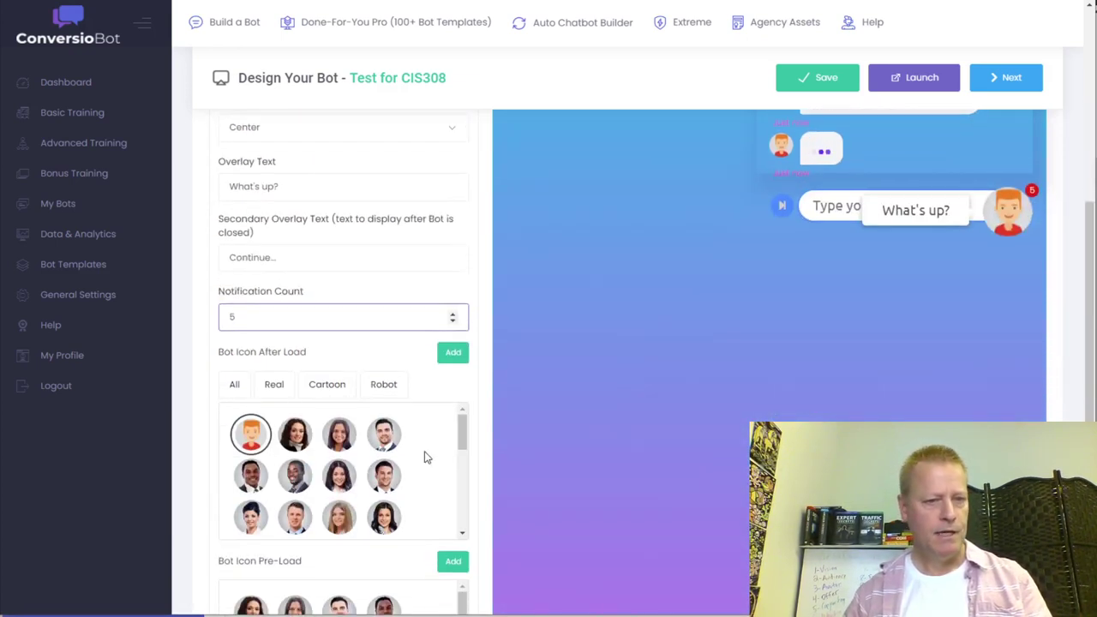
click(295, 434)
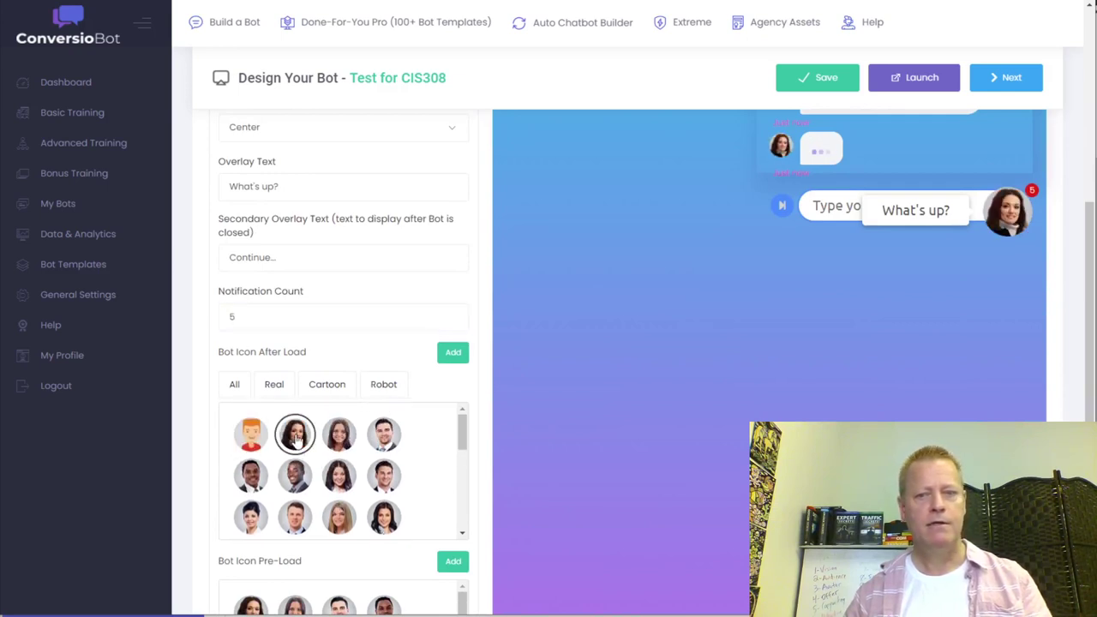
click(383, 437)
click(341, 478)
click(288, 478)
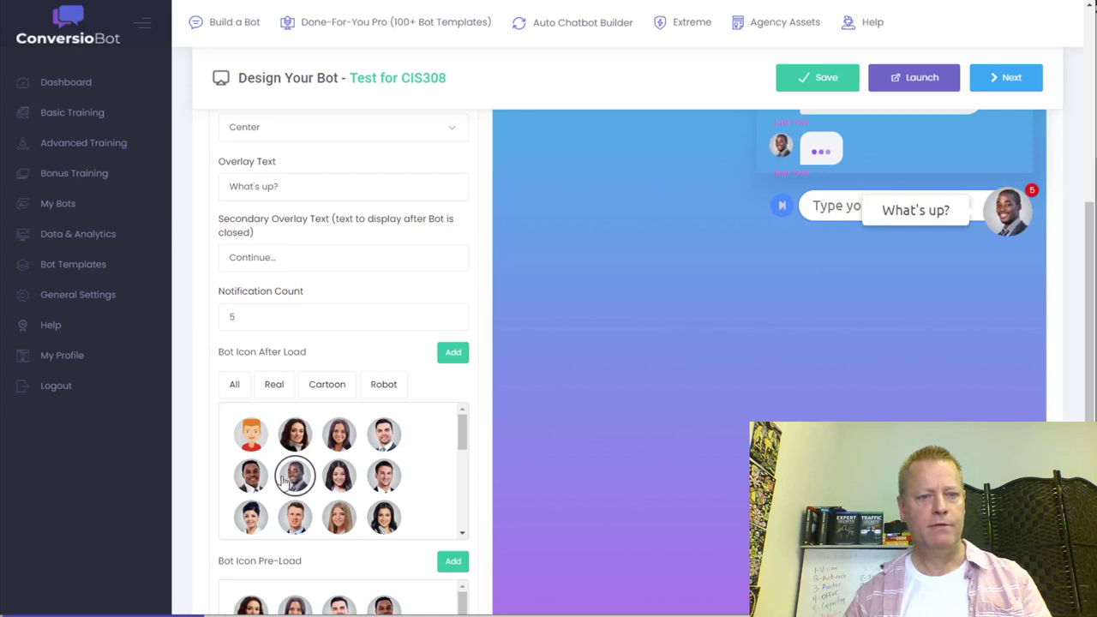
click(248, 488)
click(250, 517)
click(384, 517)
drag(463, 436, 464, 476)
click(384, 493)
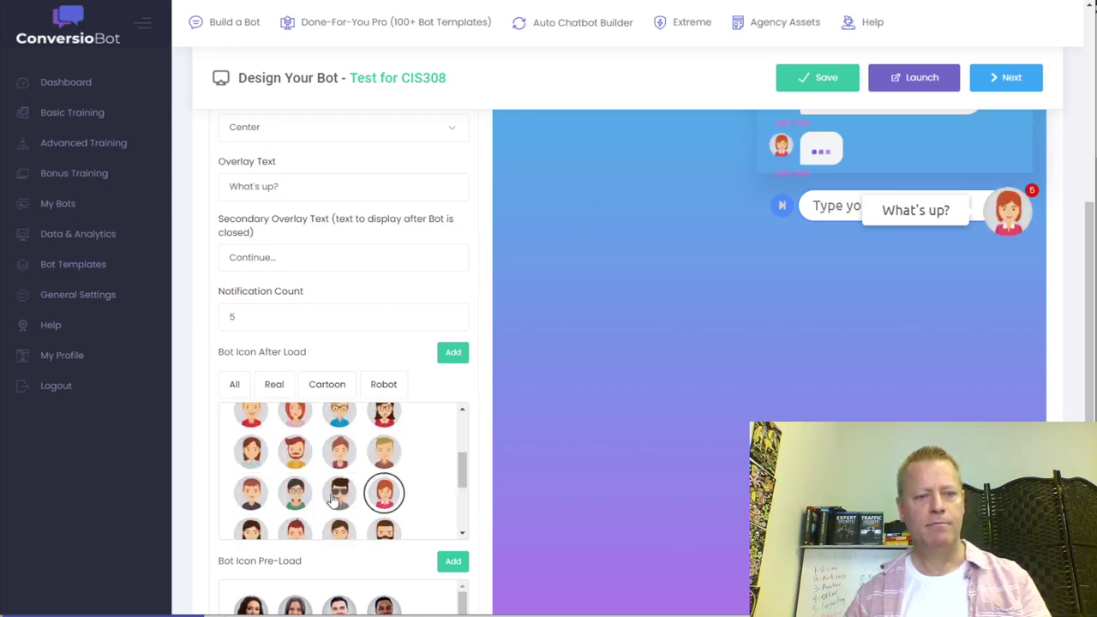
click(340, 495)
click(294, 494)
click(295, 450)
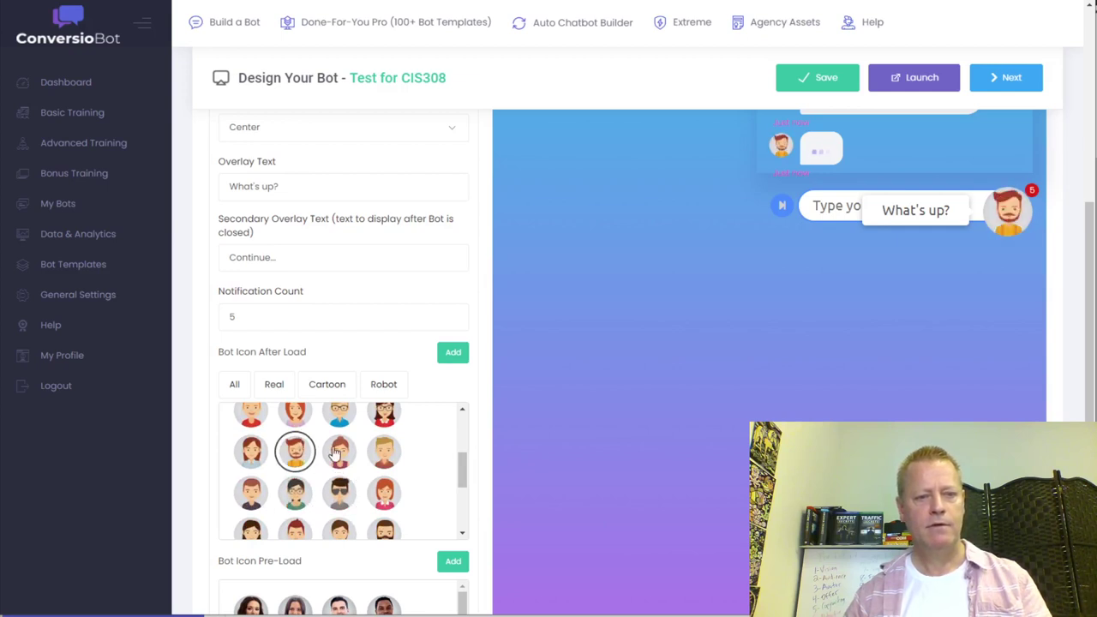
click(339, 452)
drag(462, 465, 463, 508)
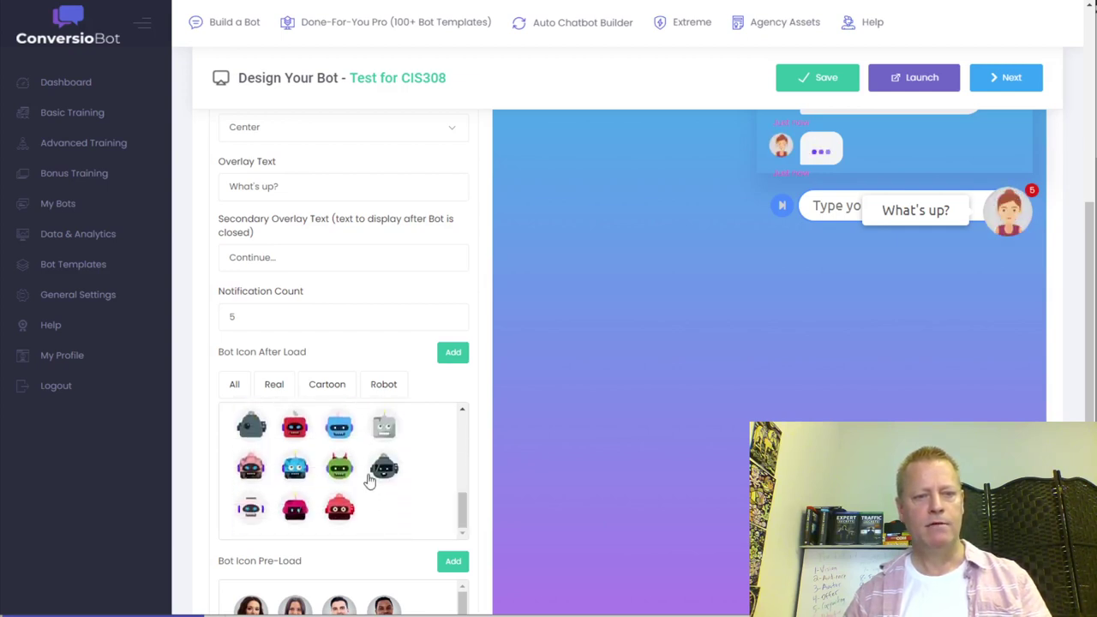
- Try the robot avatars and settle on the red robot as the after-load icon
click(339, 430)
click(339, 466)
click(288, 461)
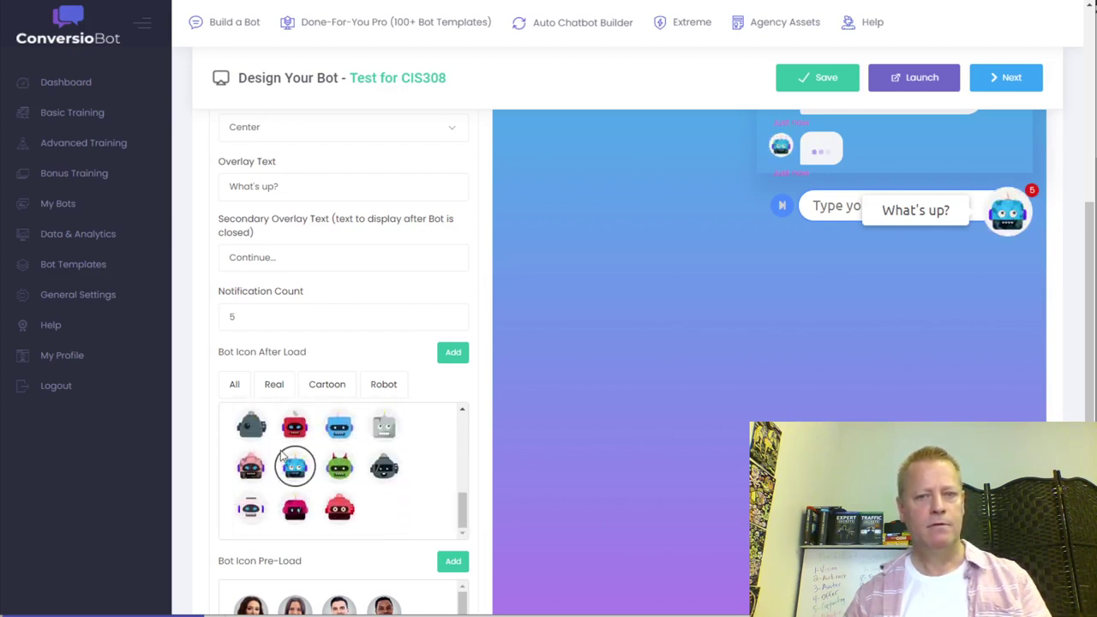
click(252, 429)
click(250, 467)
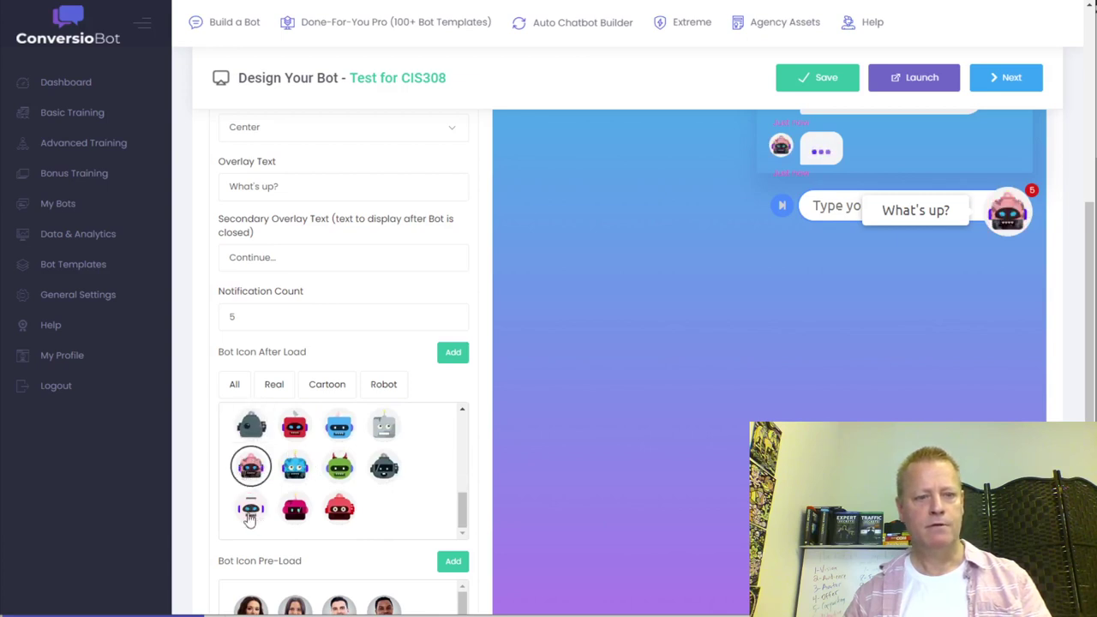
click(251, 511)
click(339, 509)
drag(462, 512, 463, 429)
scroll(406, 459, down, 5)
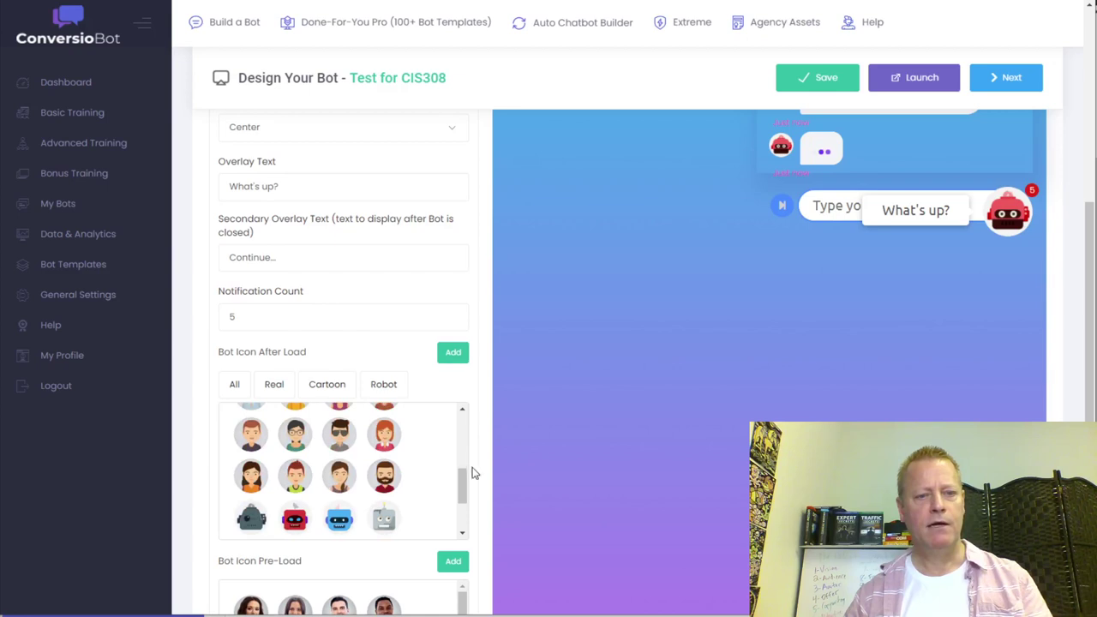
scroll(478, 474, down, 3)
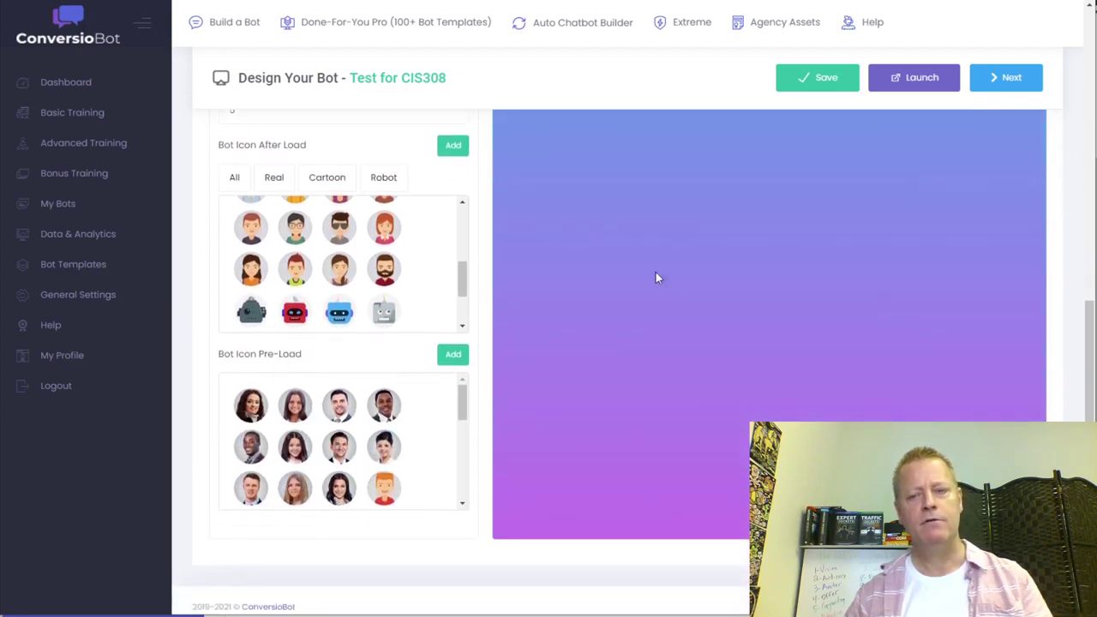
- Try several photos for the pre-load icon, settling on the dark-haired cartoon woman
click(381, 446)
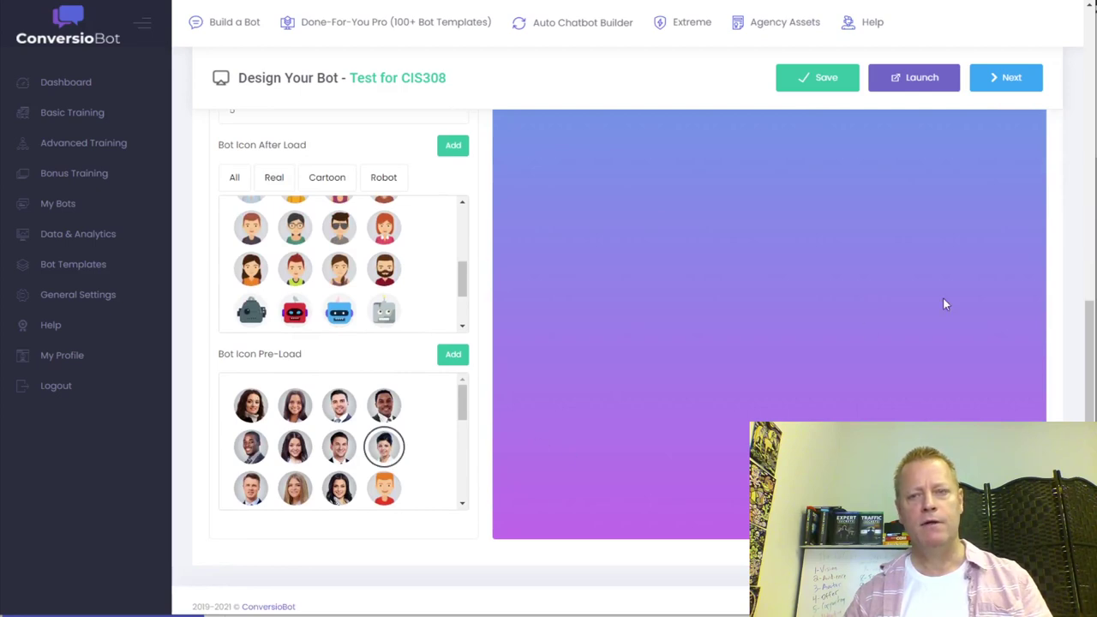
scroll(941, 343, up, 3)
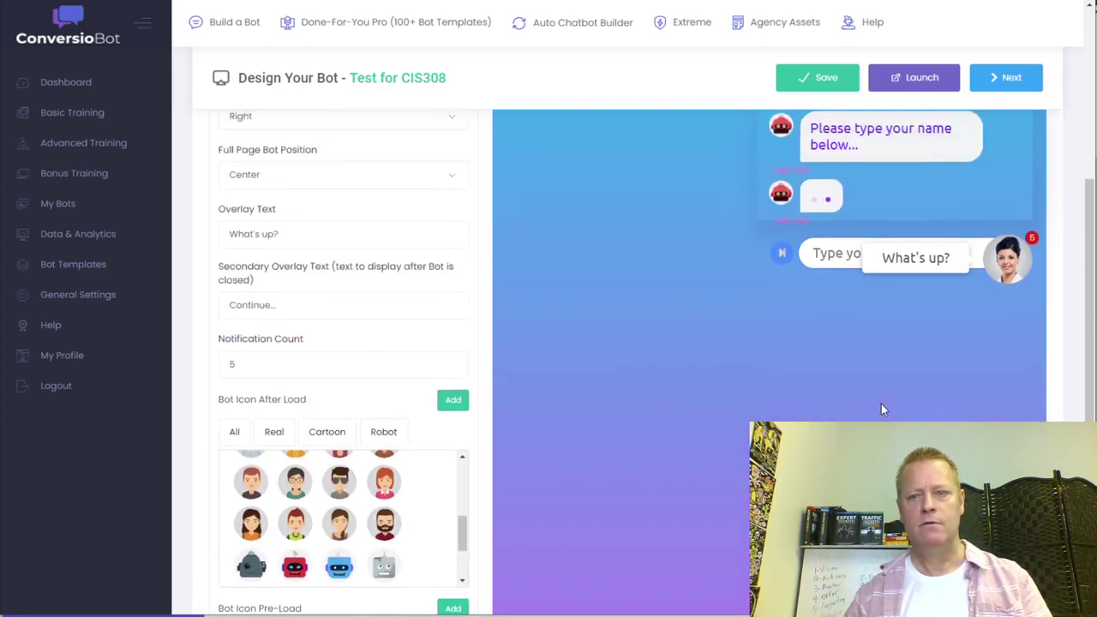
scroll(881, 409, up, 3)
scroll(881, 409, down, 4)
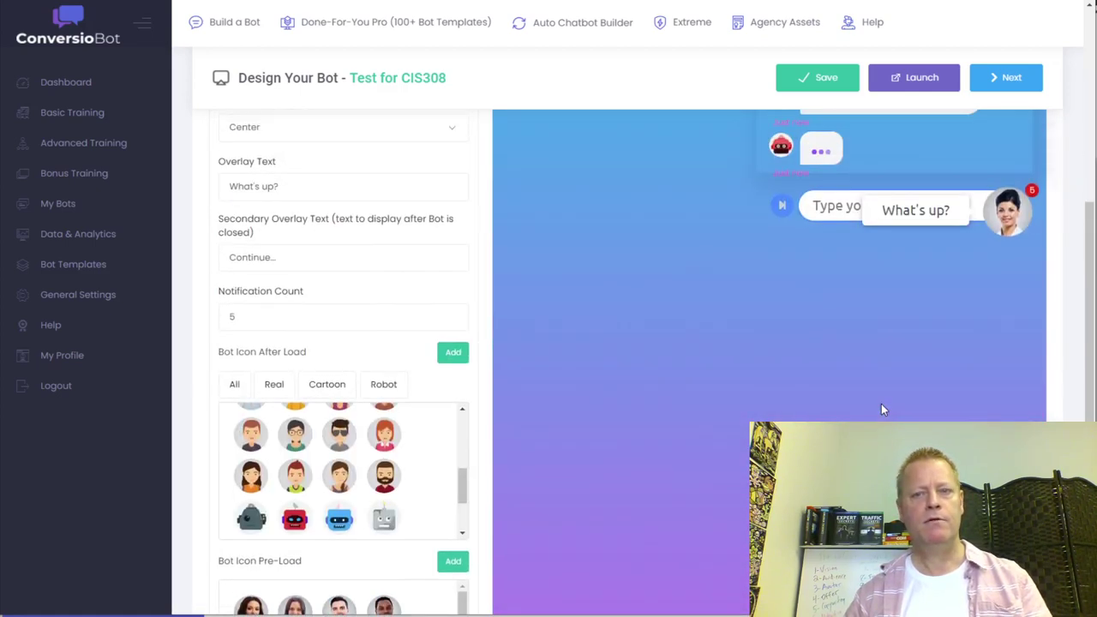
scroll(881, 409, down, 3)
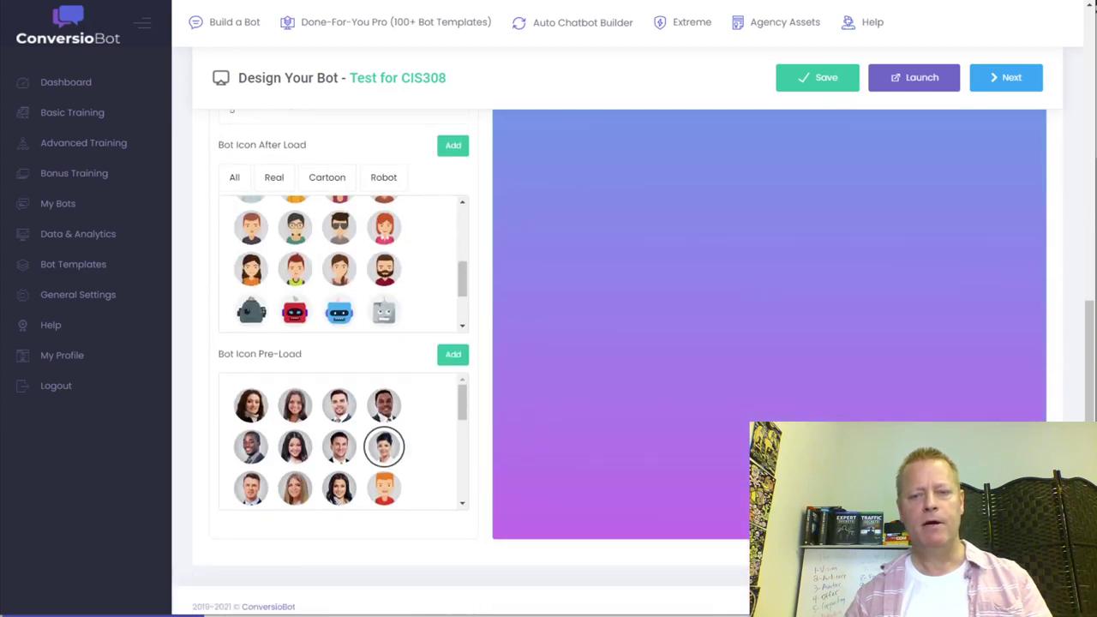
click(294, 447)
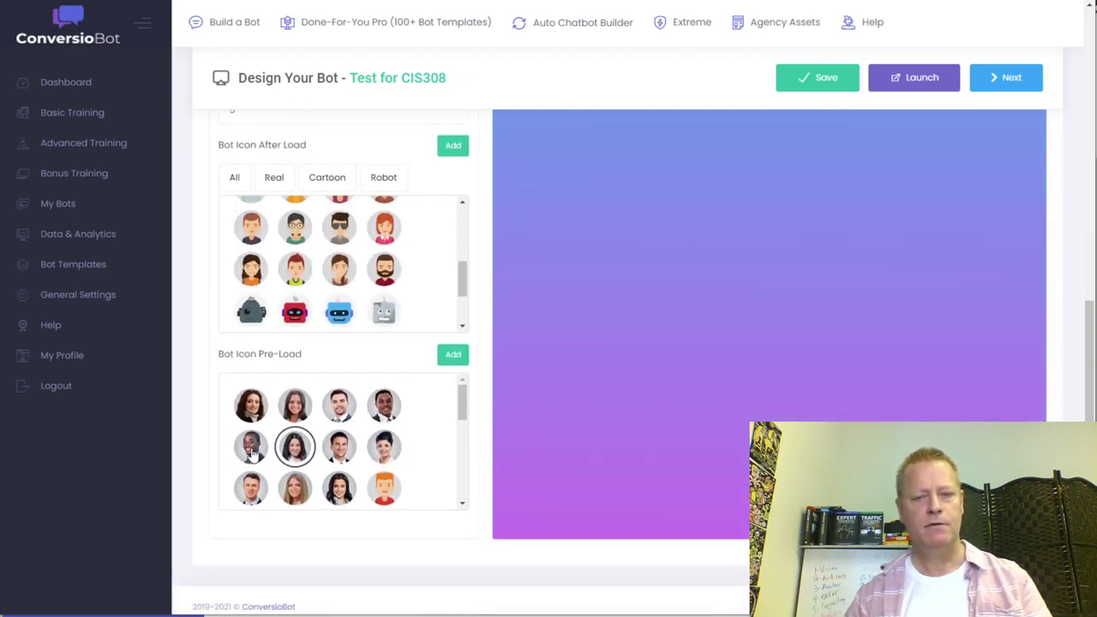
click(252, 449)
click(252, 406)
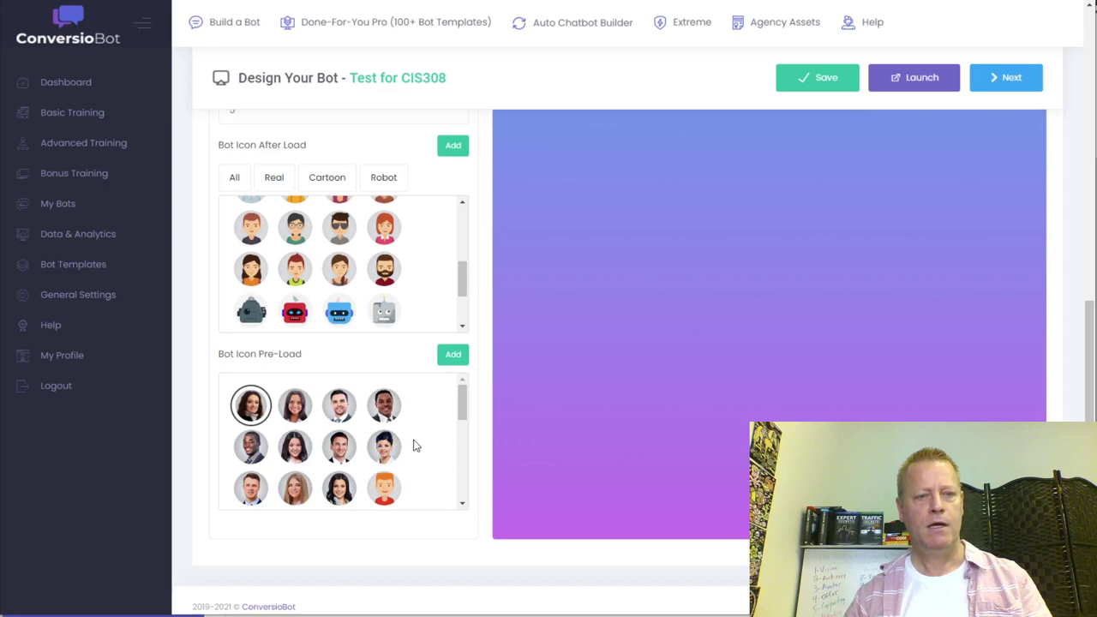
drag(459, 415, 466, 440)
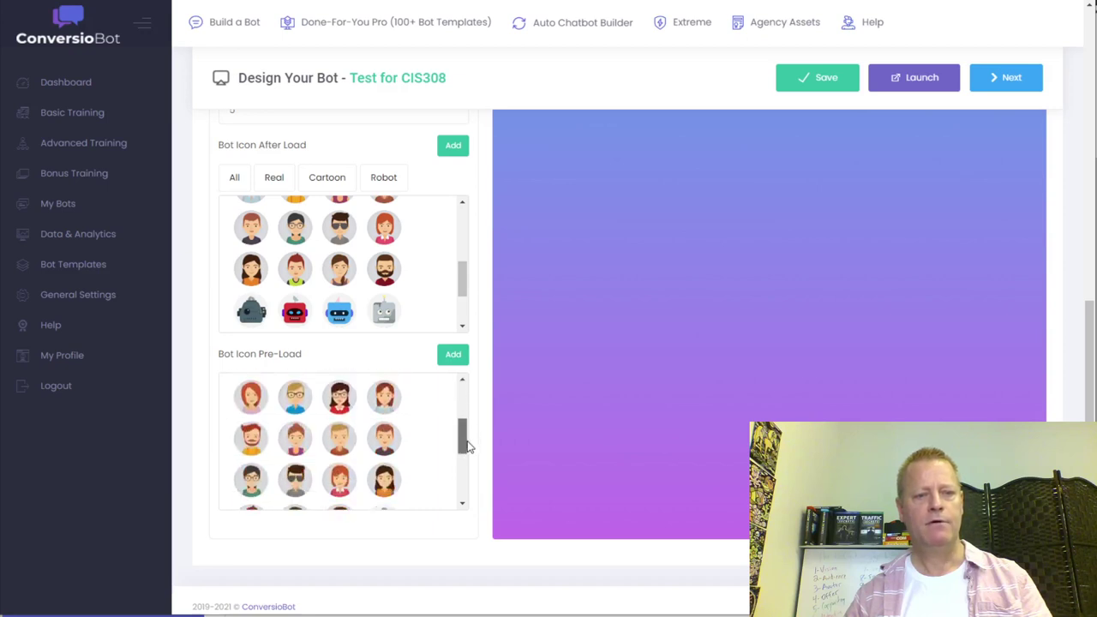
click(386, 482)
- Pick the sunglasses cartoon as the after-load icon and check the Real, Robot and All filters
click(388, 243)
click(339, 228)
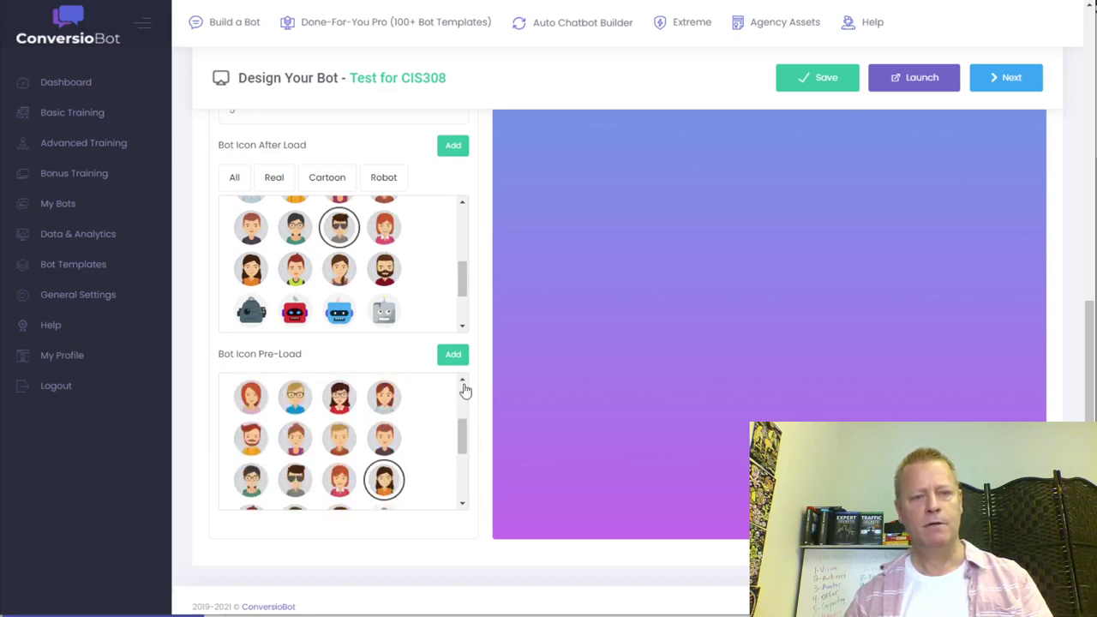
drag(463, 272, 465, 225)
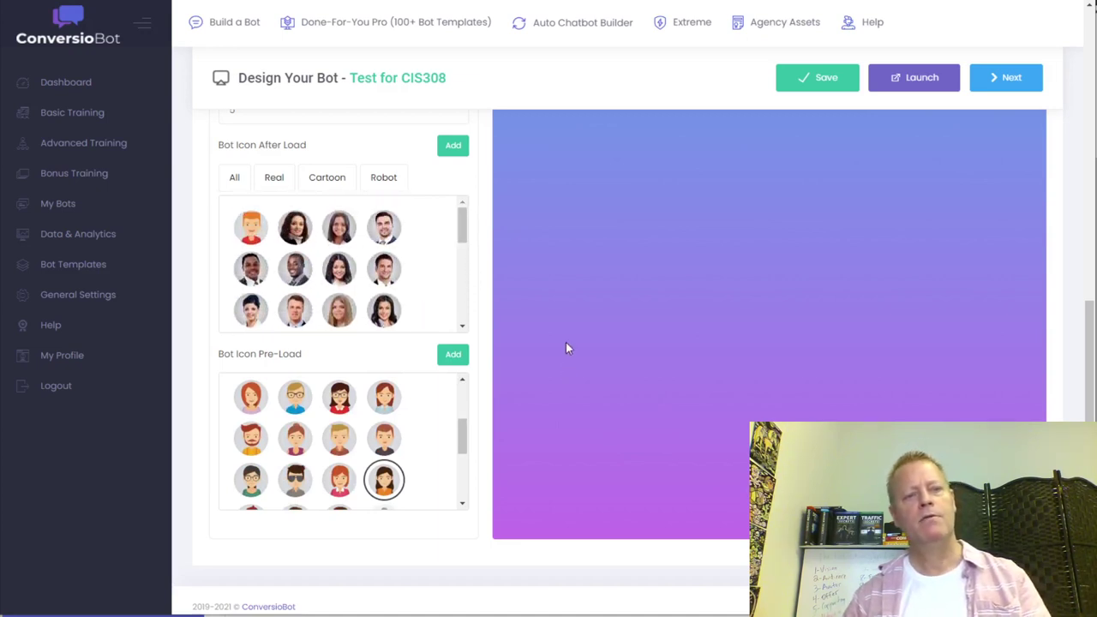
click(280, 183)
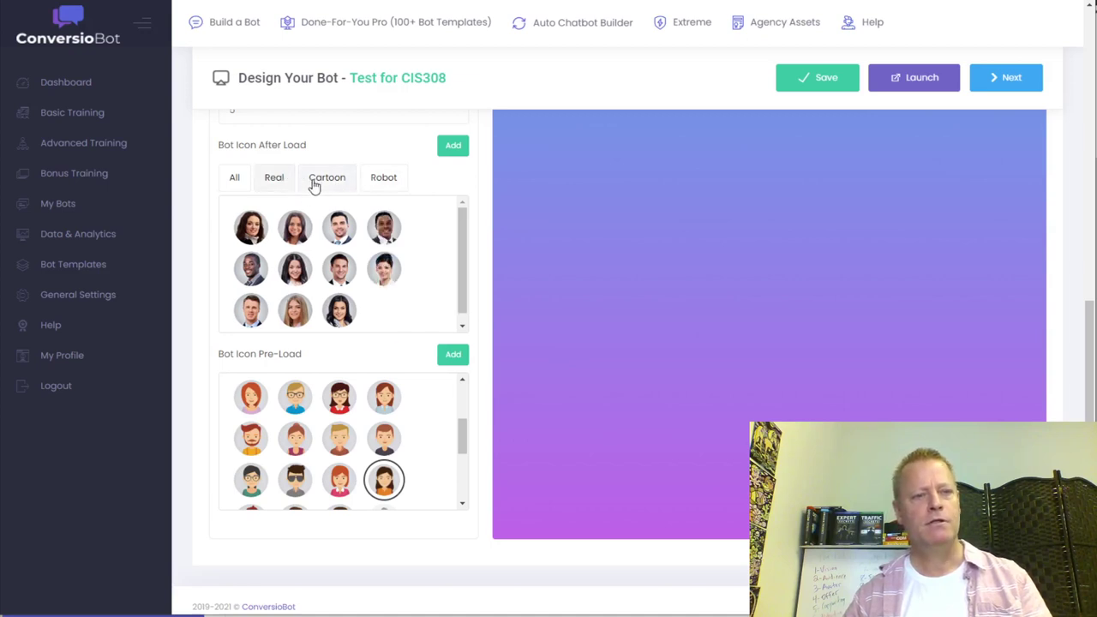
click(383, 179)
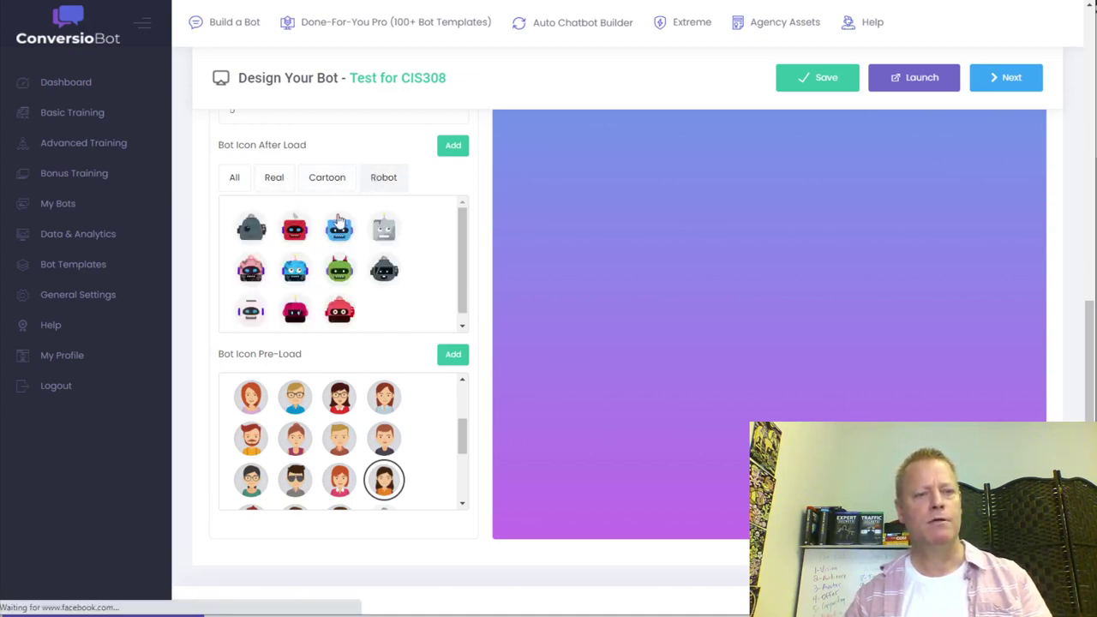
click(236, 180)
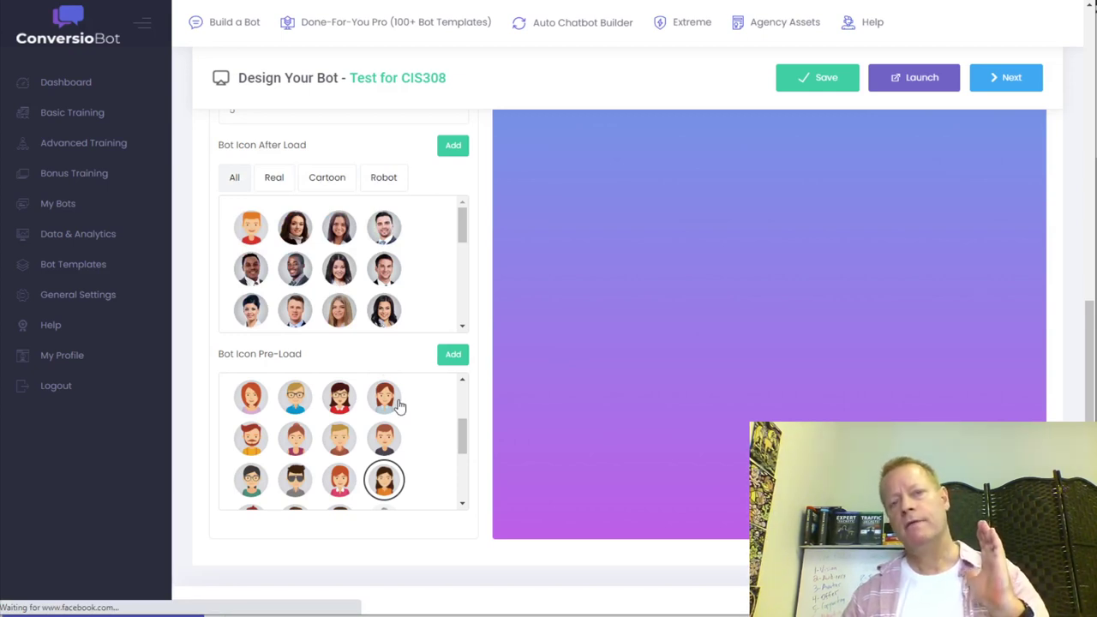
scroll(488, 453, down, 1)
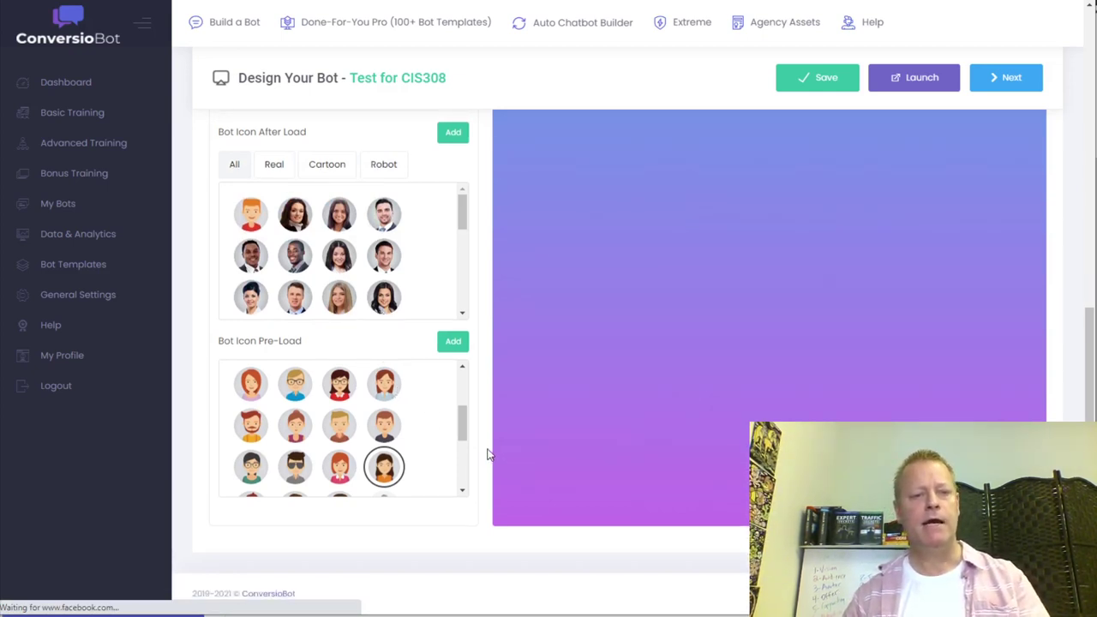
click(454, 342)
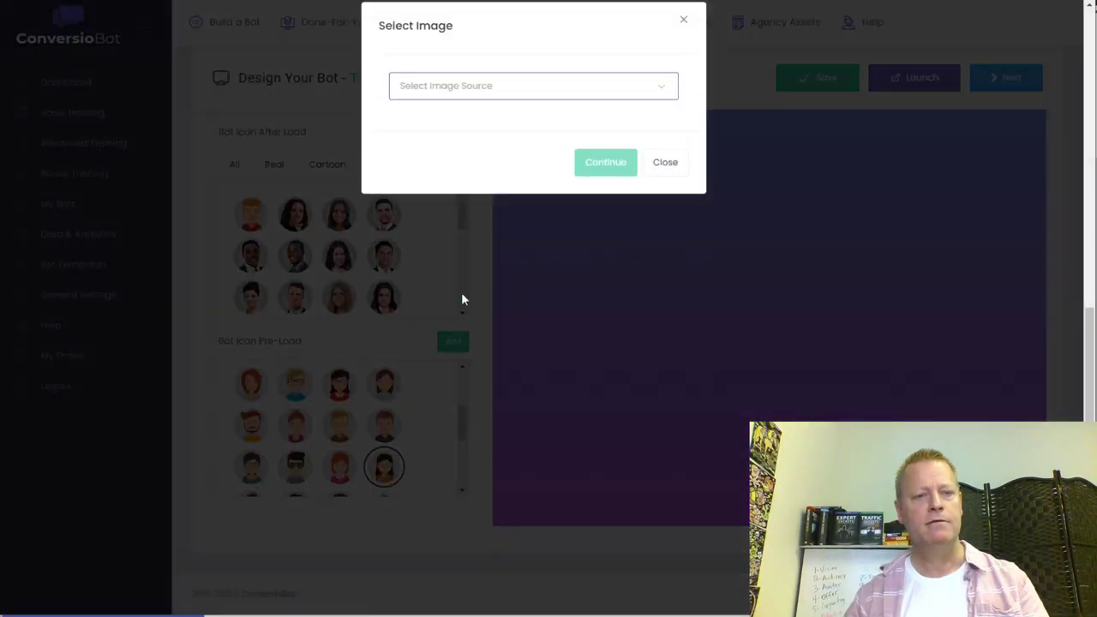
click(437, 104)
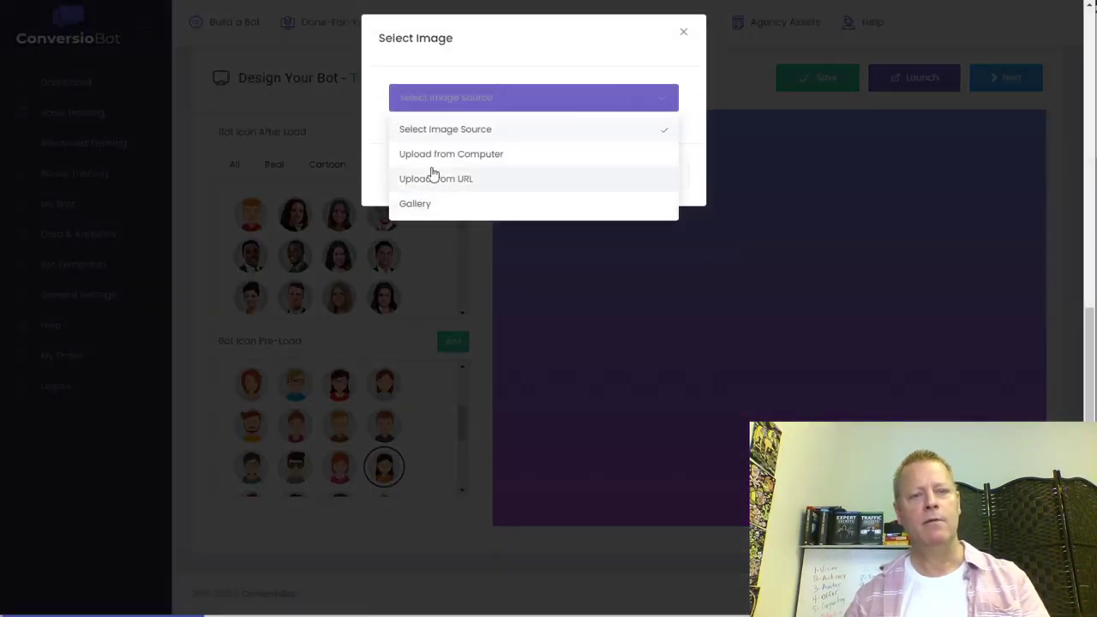
click(684, 36)
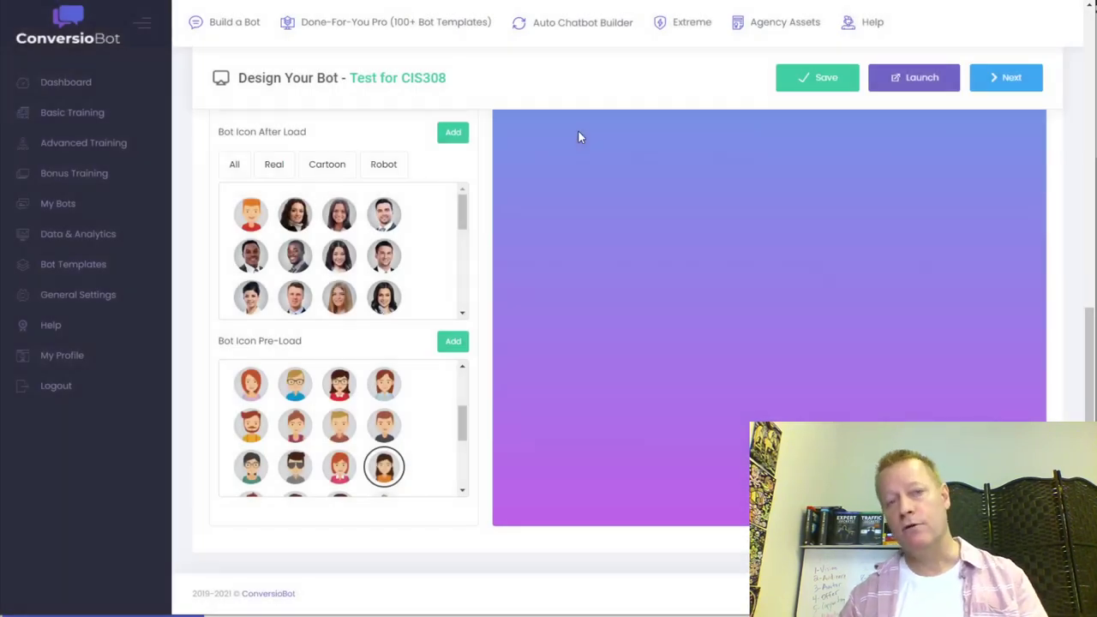
click(454, 139)
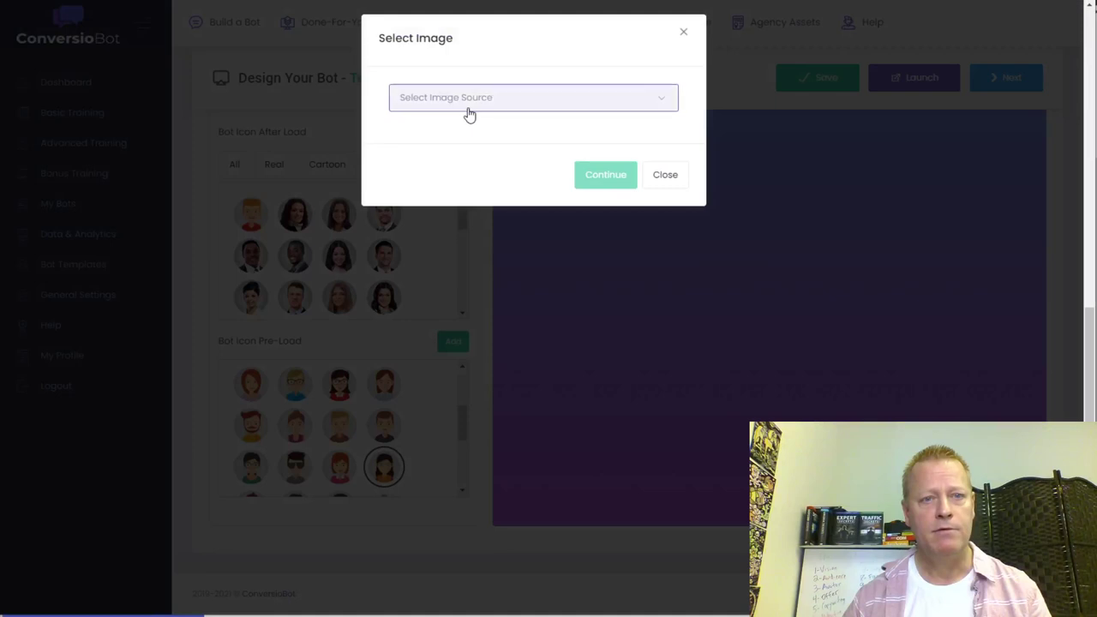
click(468, 109)
click(425, 203)
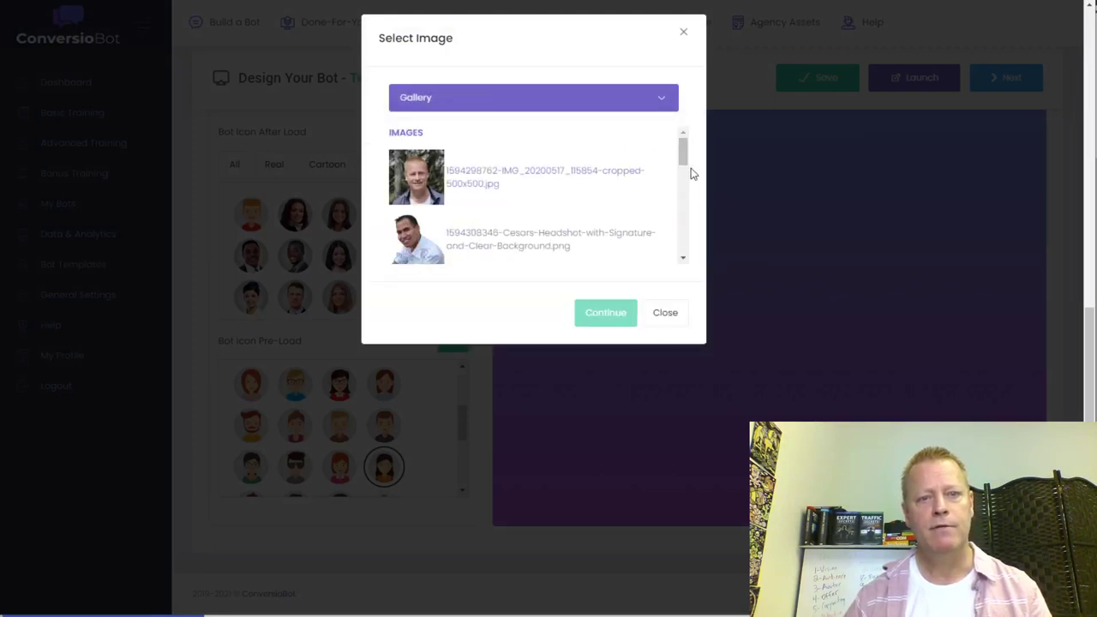
drag(683, 153, 683, 215)
click(431, 150)
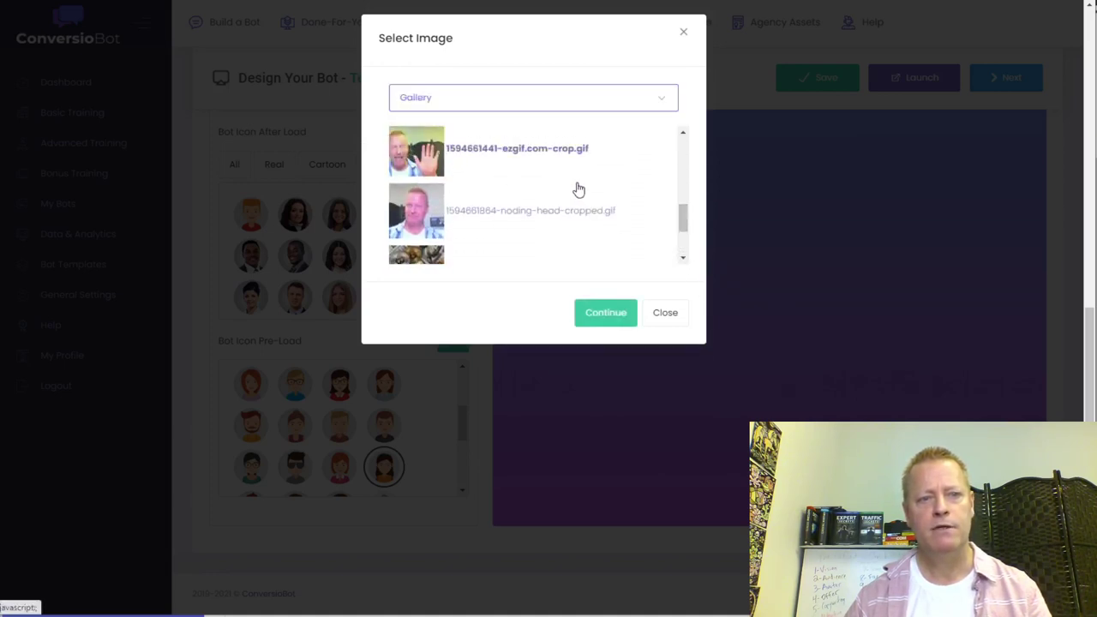
click(606, 313)
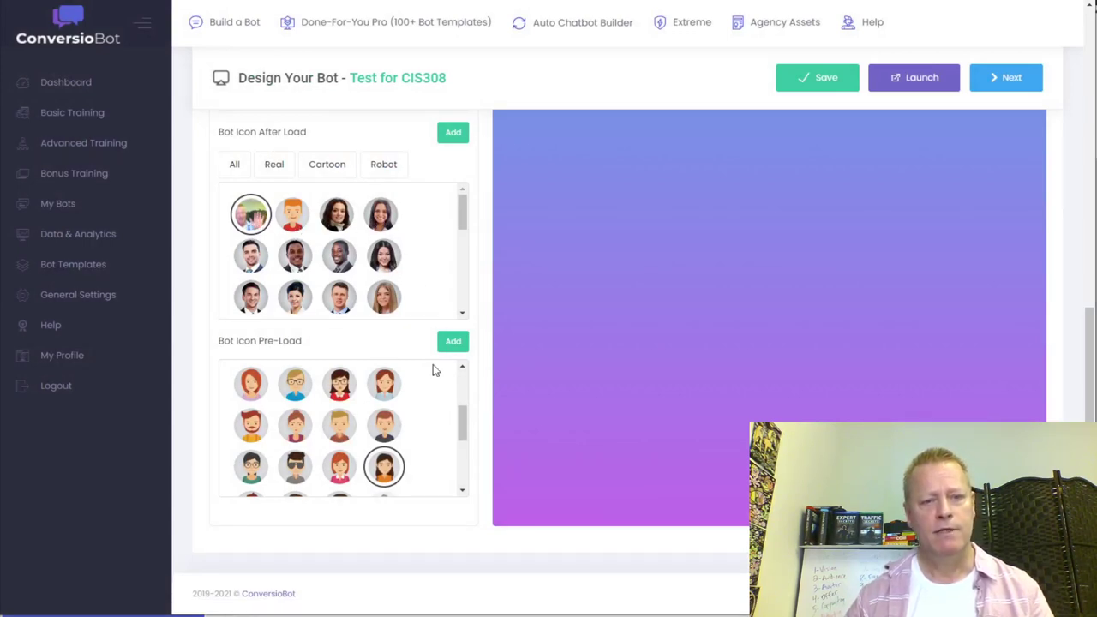
- Add the waving ezgif-crop GIF from the gallery as the pre-load icon
click(453, 343)
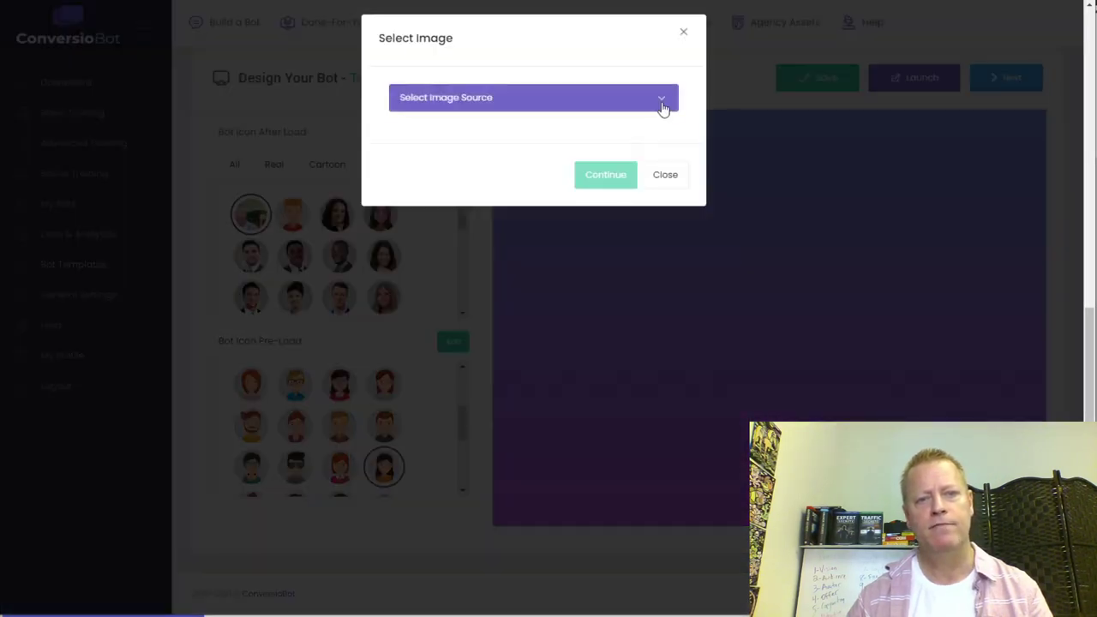
click(661, 107)
click(414, 206)
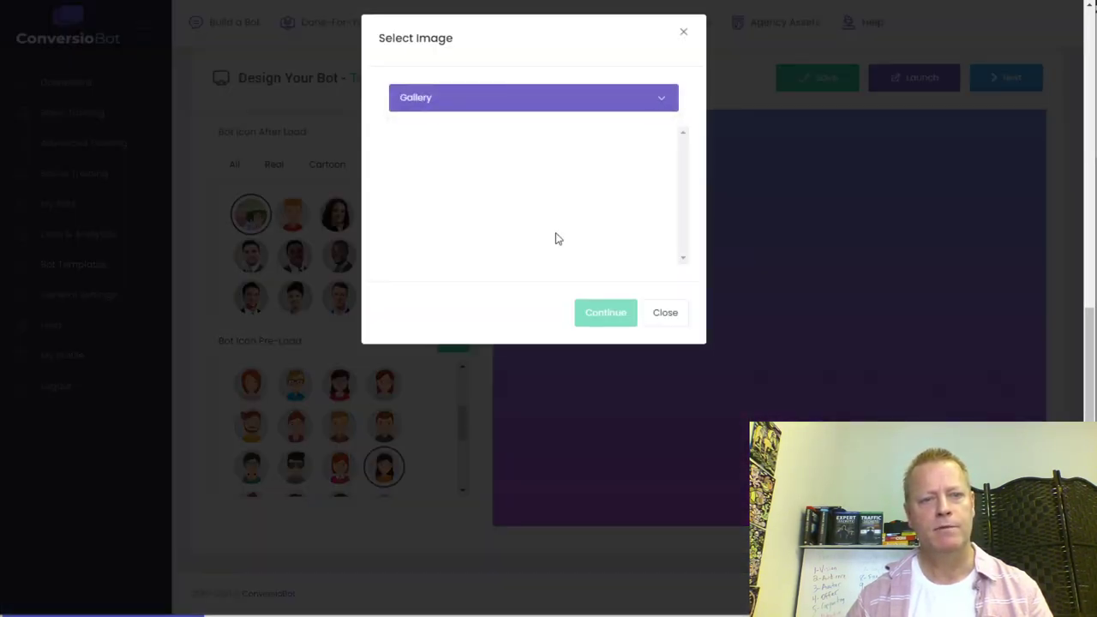
drag(686, 156, 687, 204)
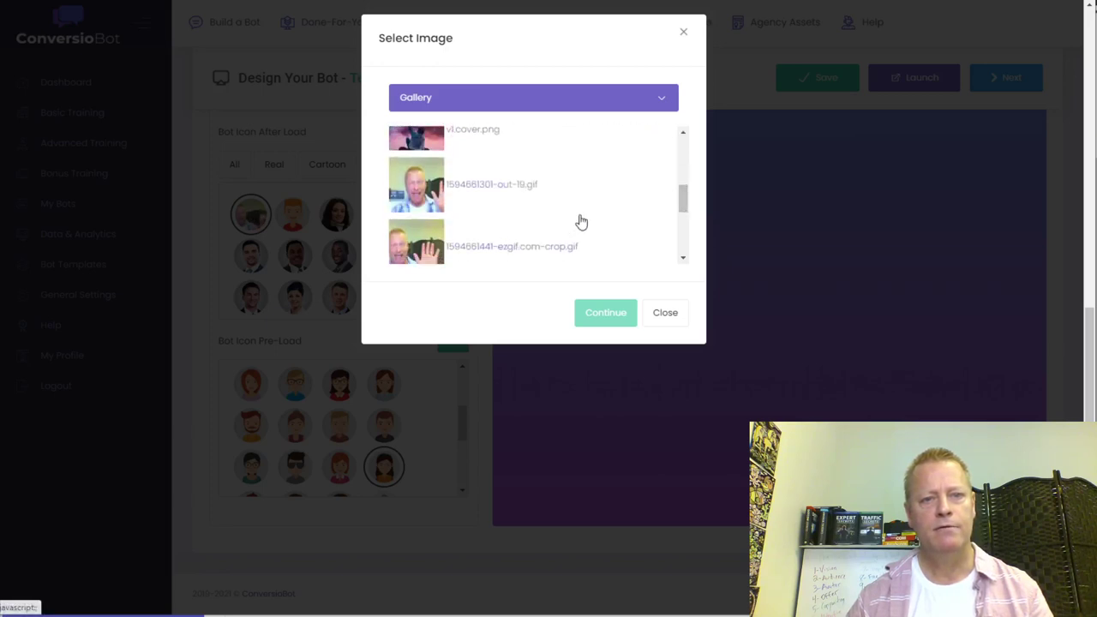
scroll(580, 221, down, 1)
scroll(449, 203, up, 1)
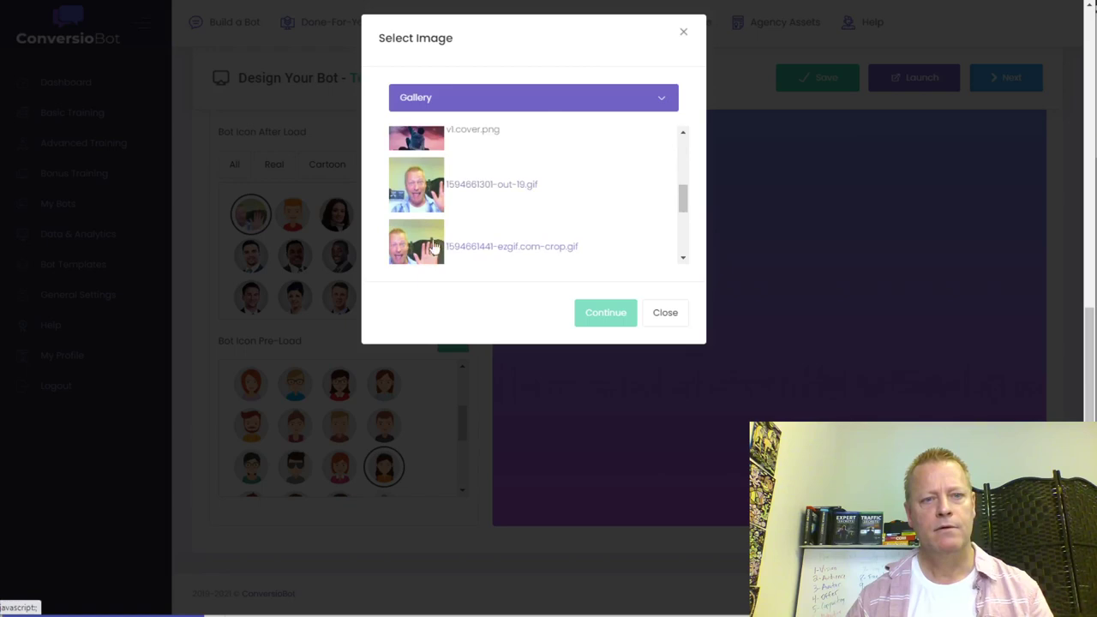
click(438, 247)
click(315, 321)
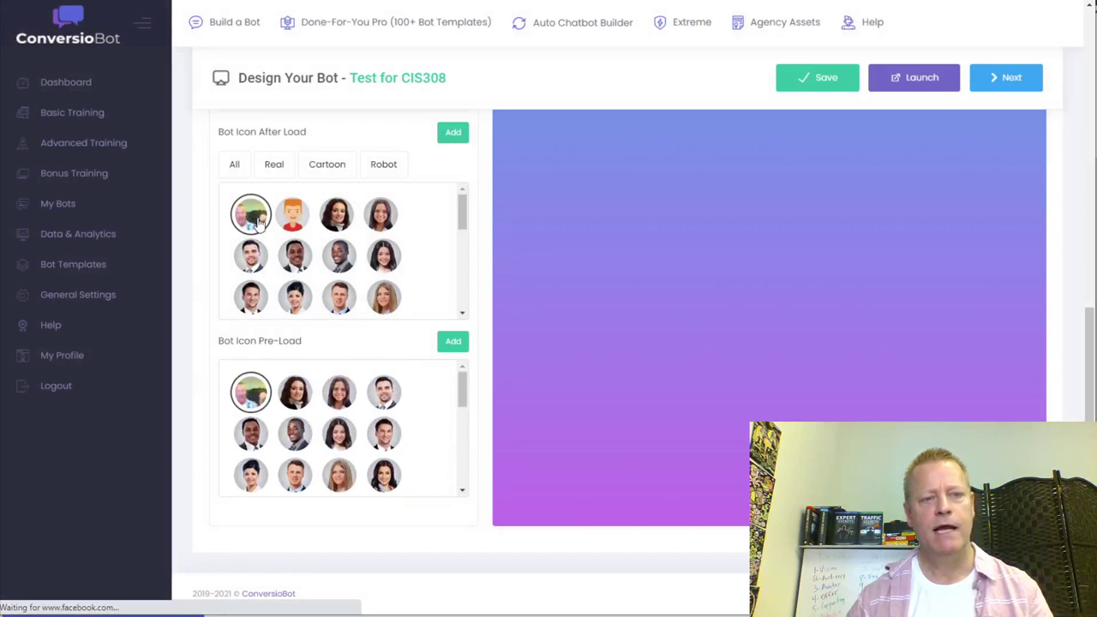
- Add the first headshot photo from the gallery as the after-load bot icon
click(452, 132)
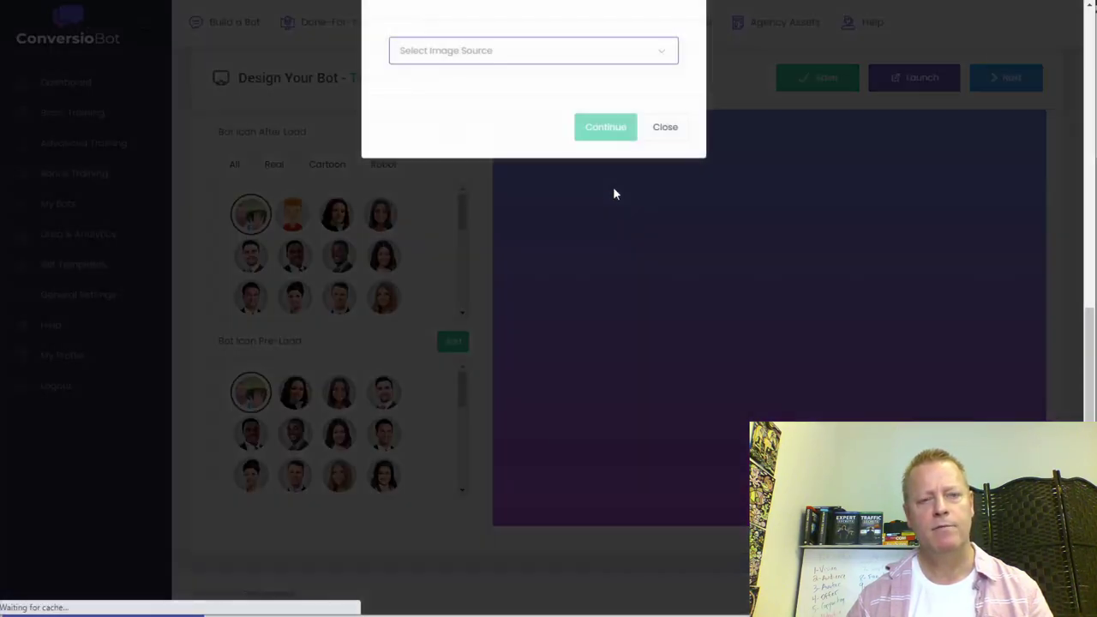
click(497, 101)
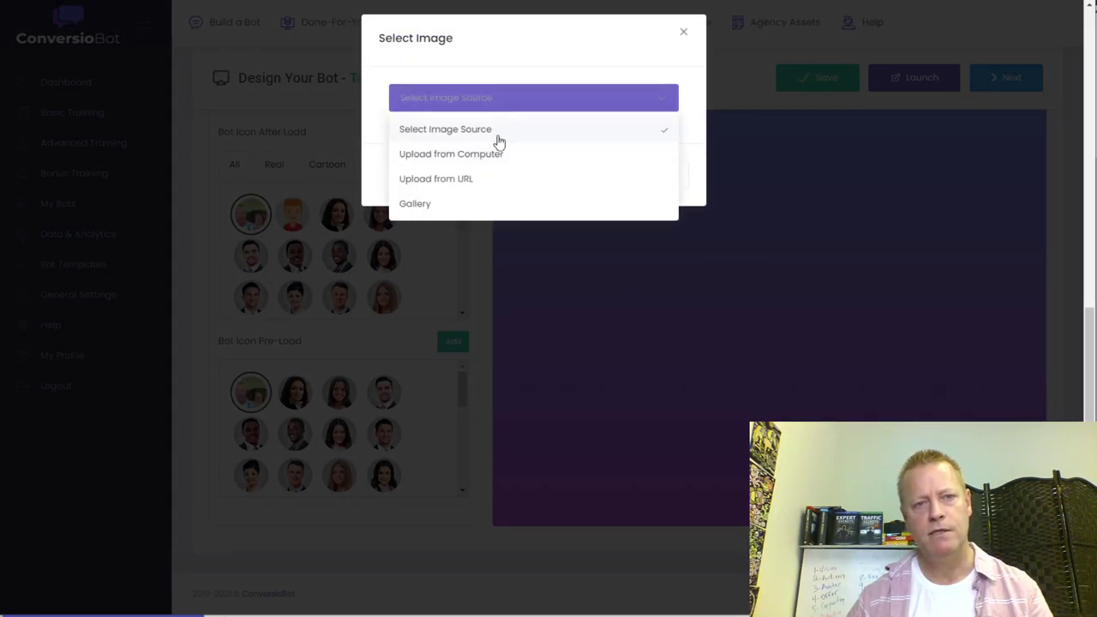
click(433, 206)
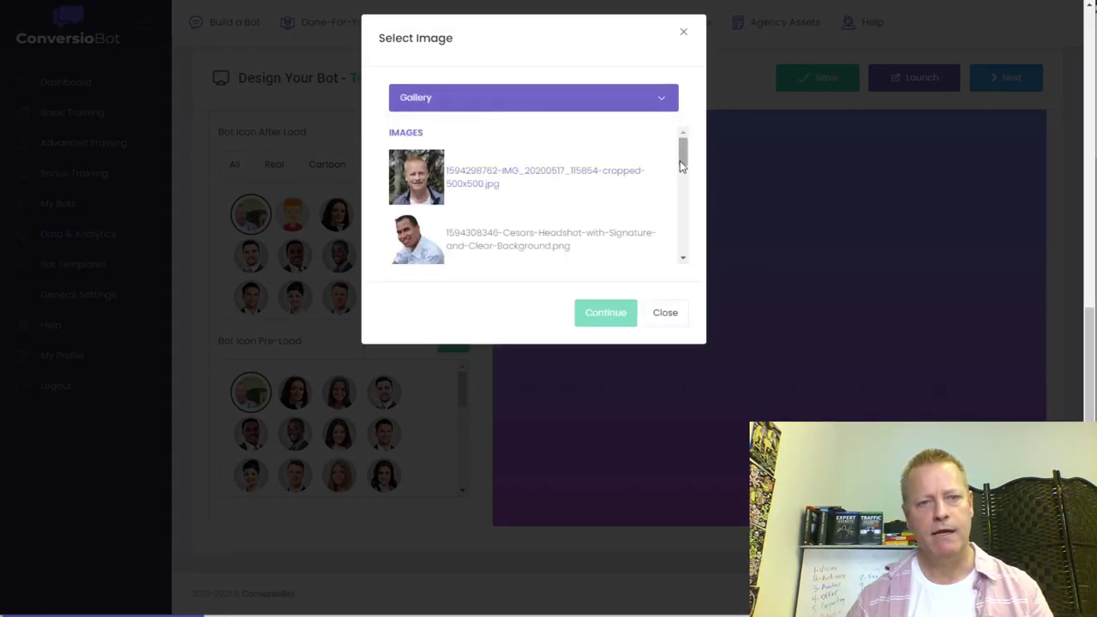
click(428, 181)
click(607, 312)
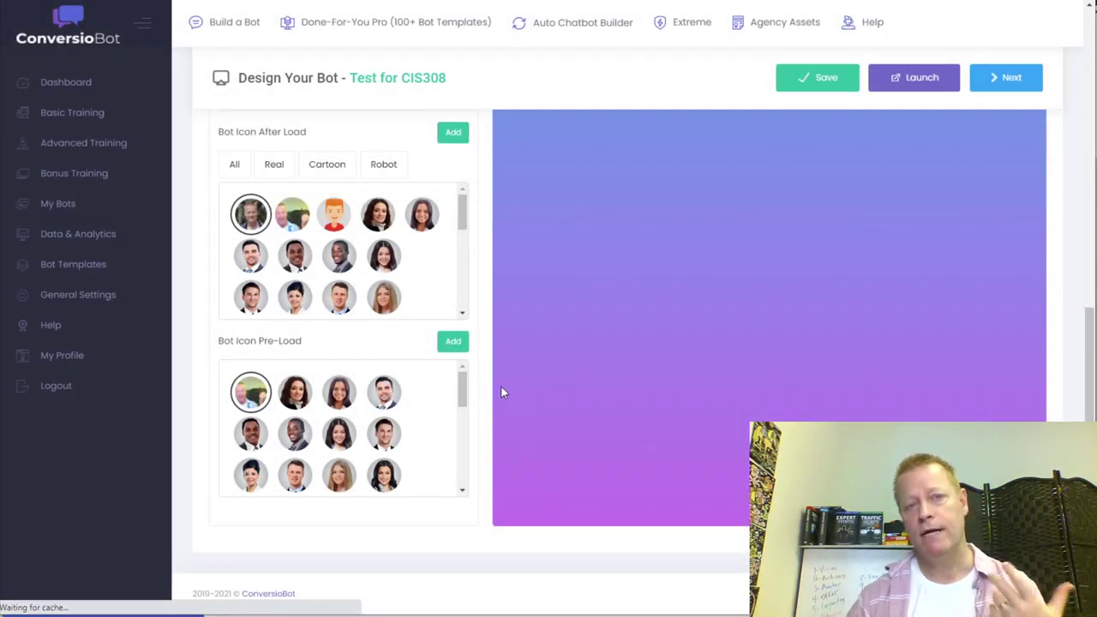
- Save the Test for CIS308 bot's design with the headshot avatar icon in place
scroll(489, 387, up, 4)
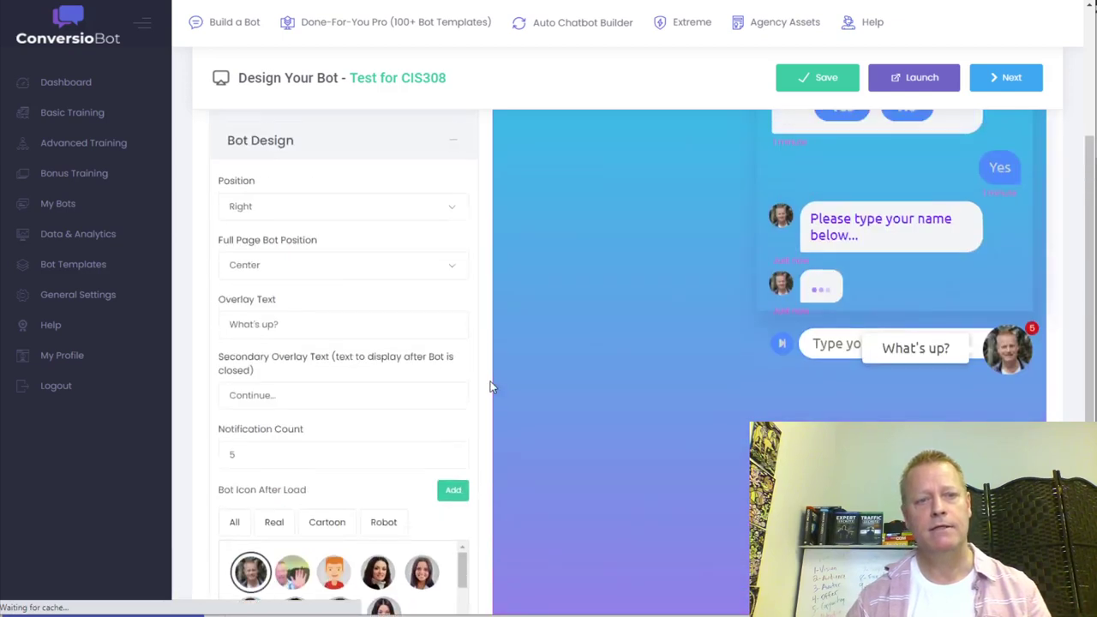
scroll(488, 387, up, 4)
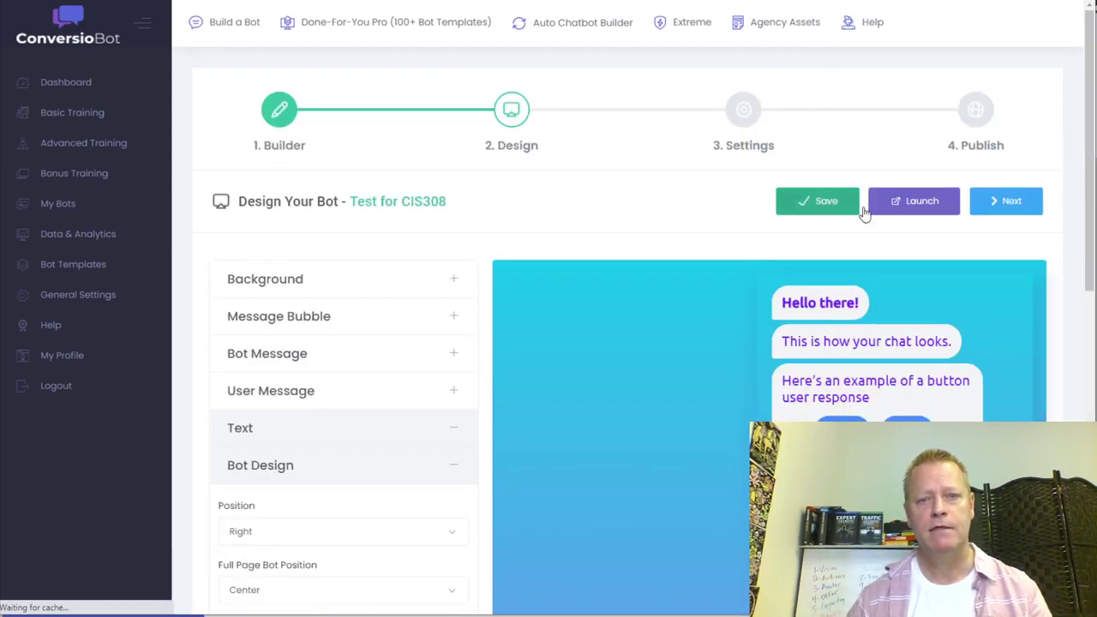
click(830, 210)
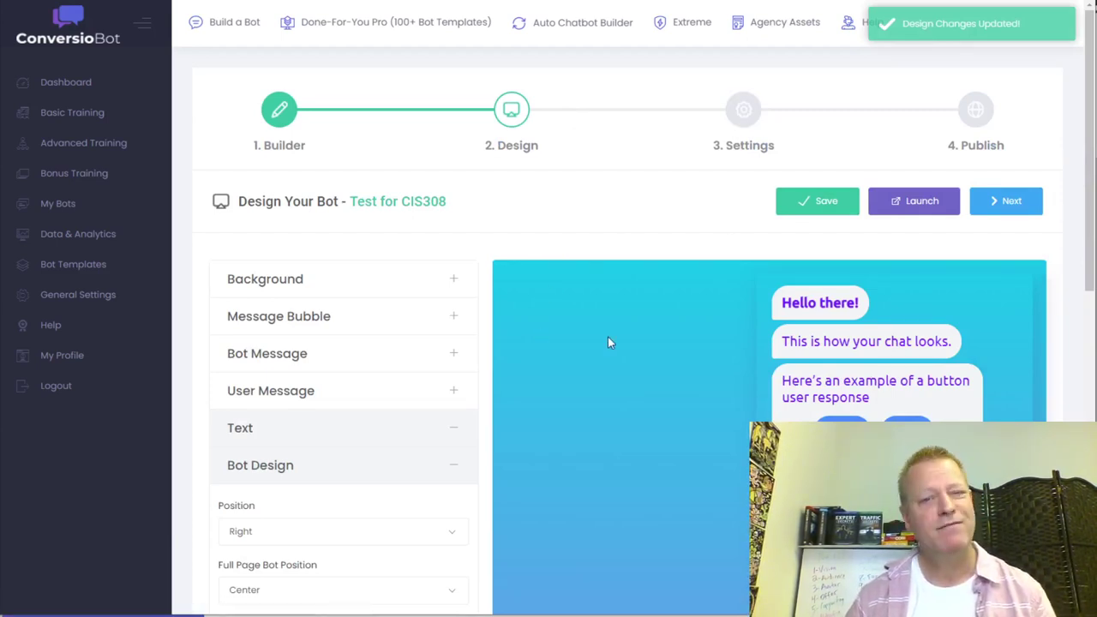
- Open the bot's '3. Settings' step and start editing the custom domain field
click(742, 119)
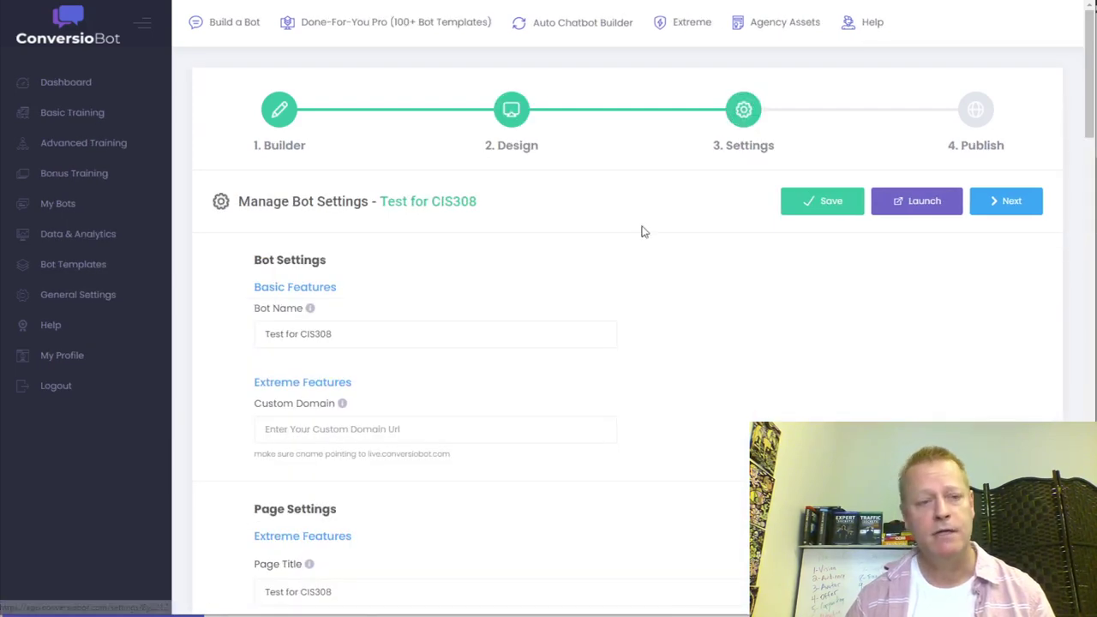
scroll(588, 320, down, 3)
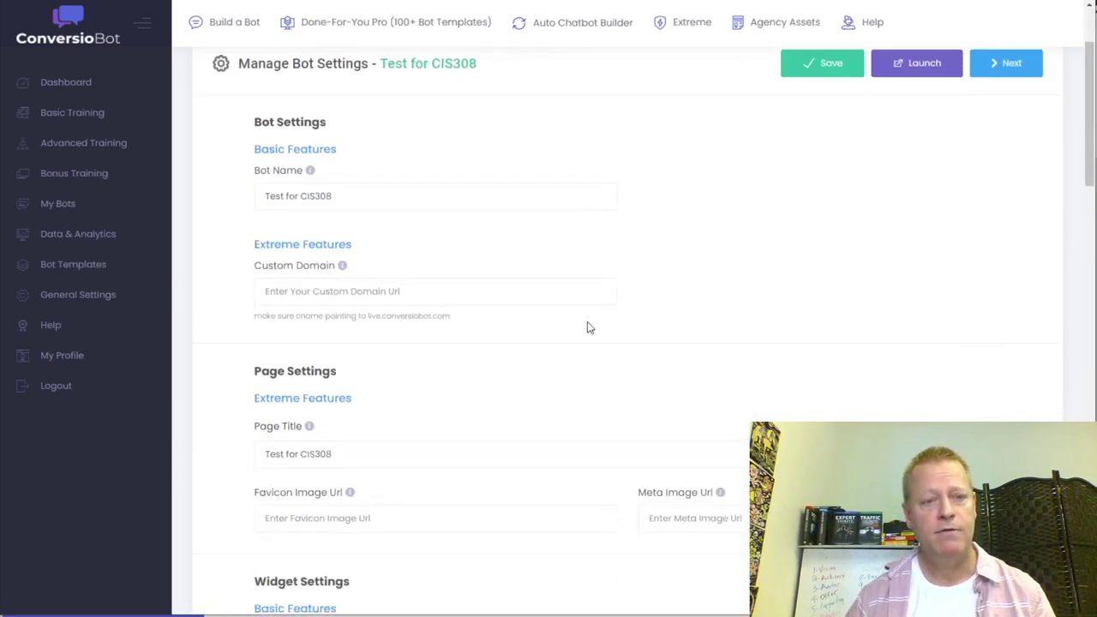
scroll(390, 198, up, 3)
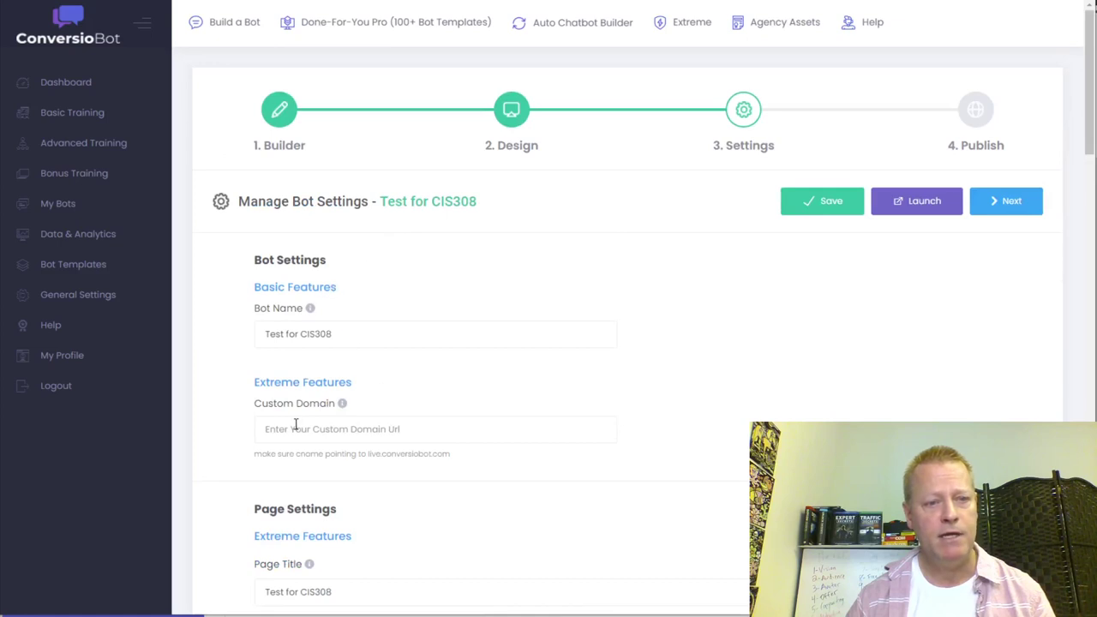
click(377, 435)
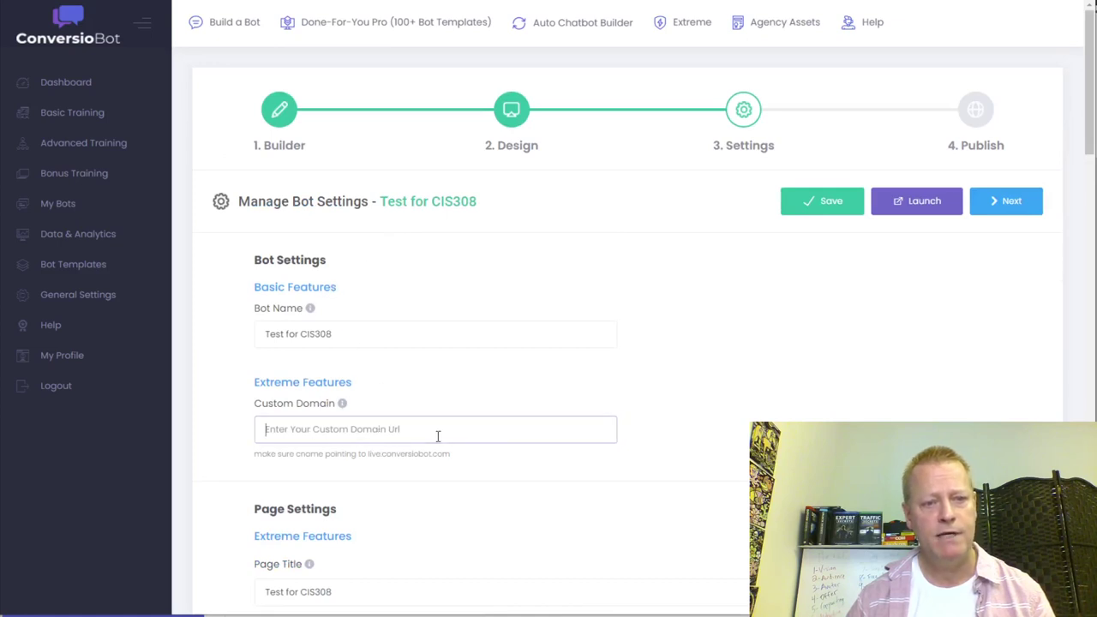
- Scroll down through Manage Bot Settings to the Marketing Automation Settings section
scroll(756, 407, down, 4)
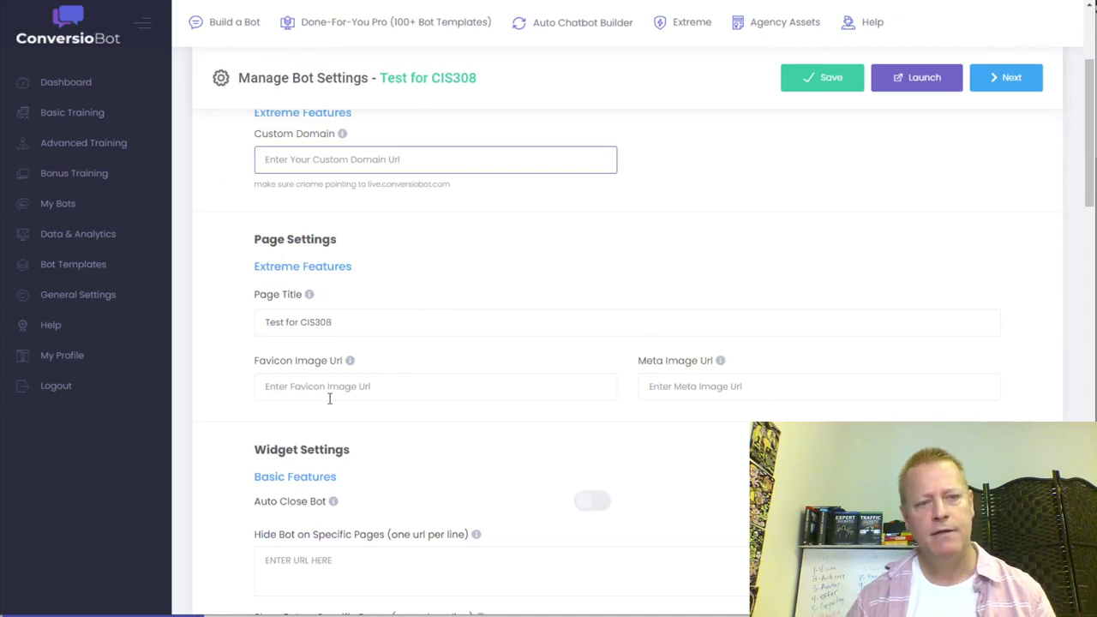
scroll(669, 376, down, 4)
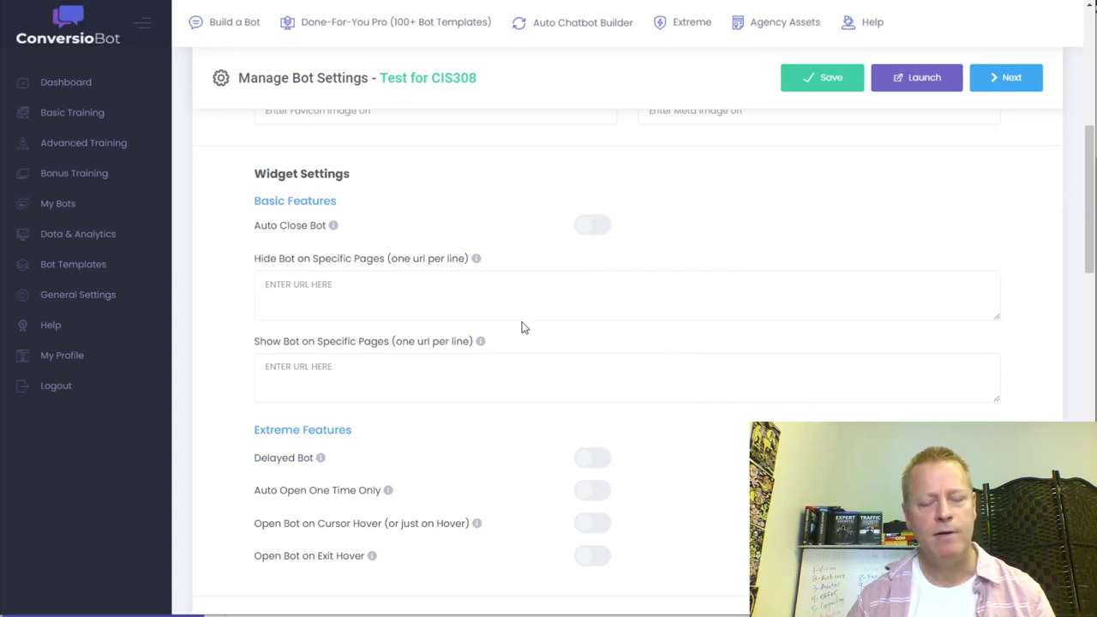
scroll(442, 357, down, 3)
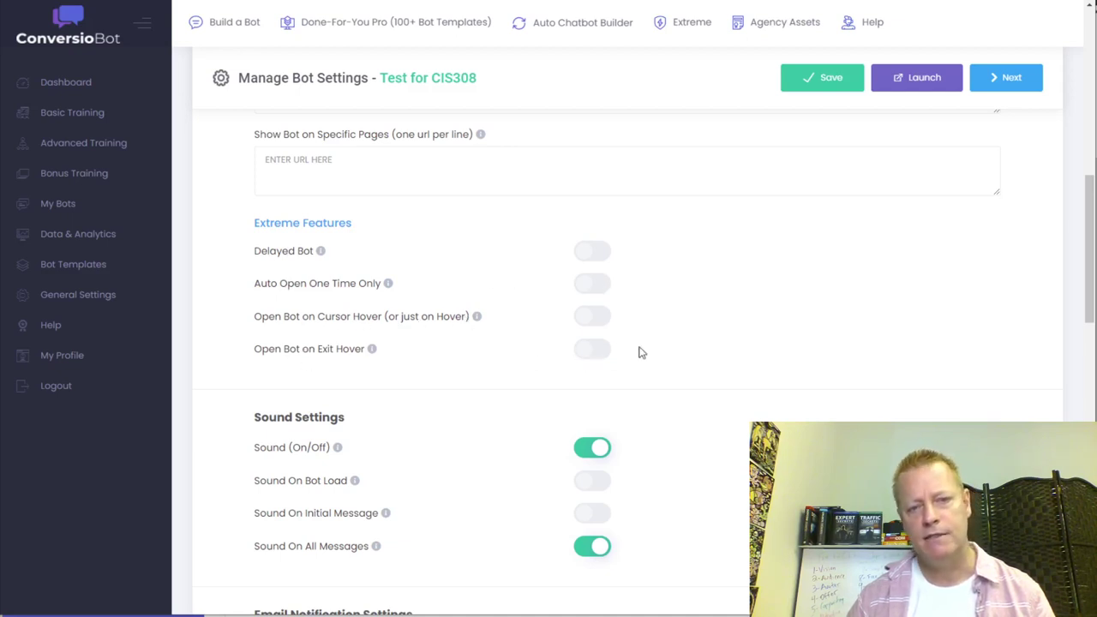
scroll(692, 336, down, 3)
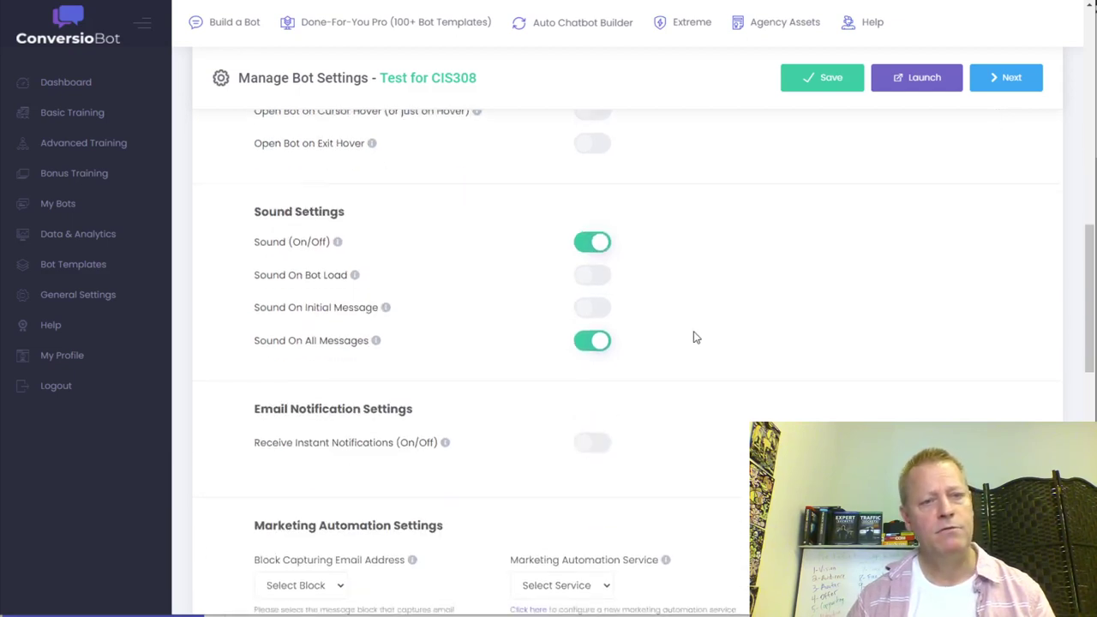
scroll(692, 335, up, 3)
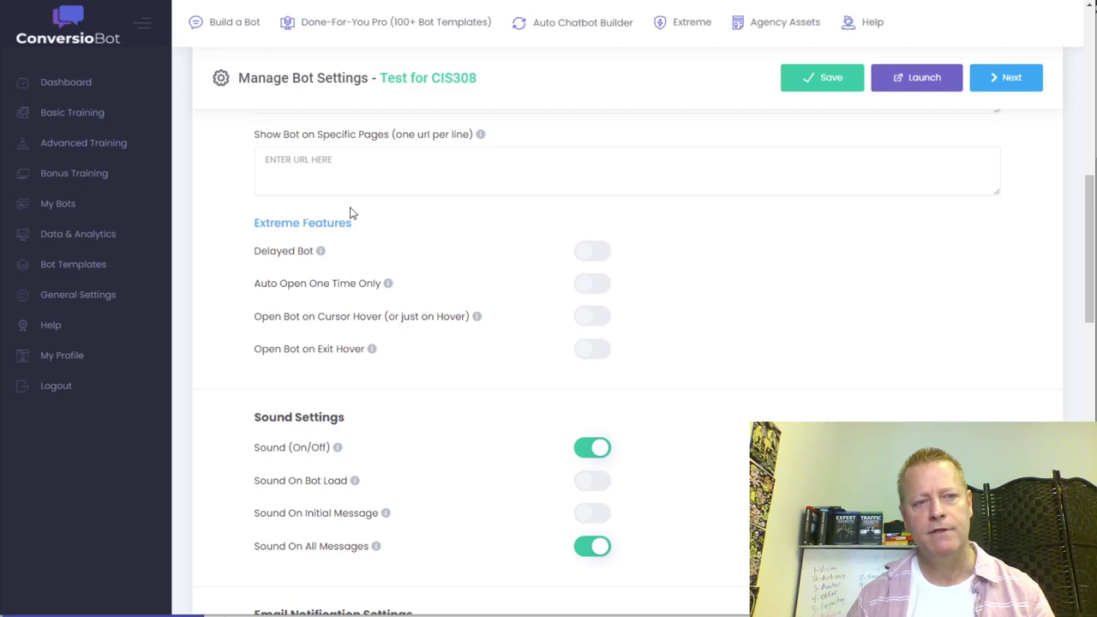
scroll(708, 366, down, 2)
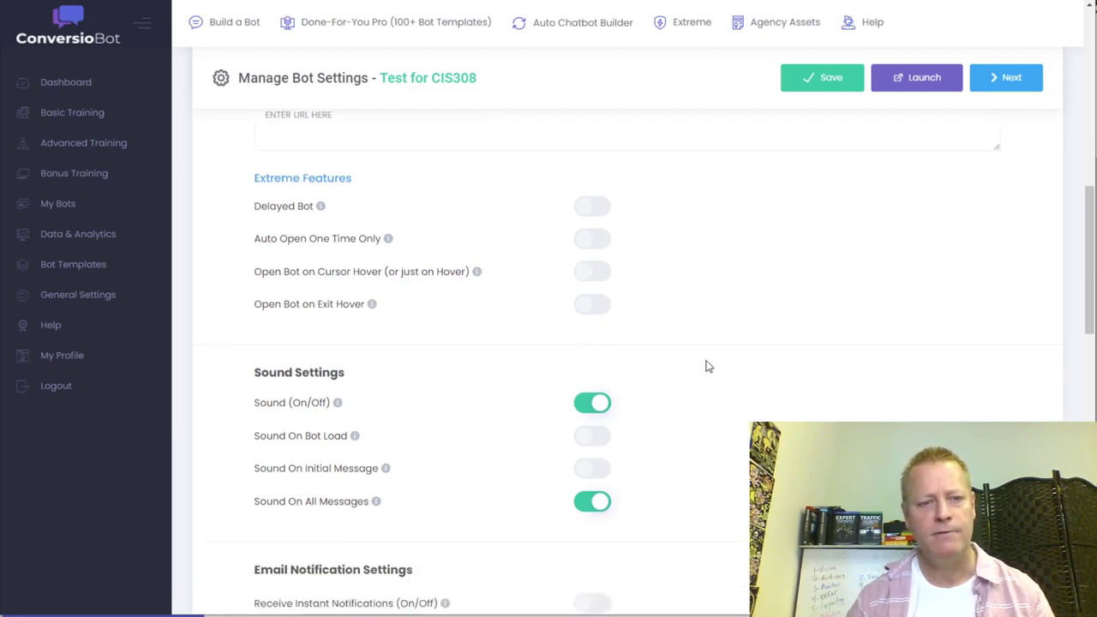
scroll(725, 399, down, 2)
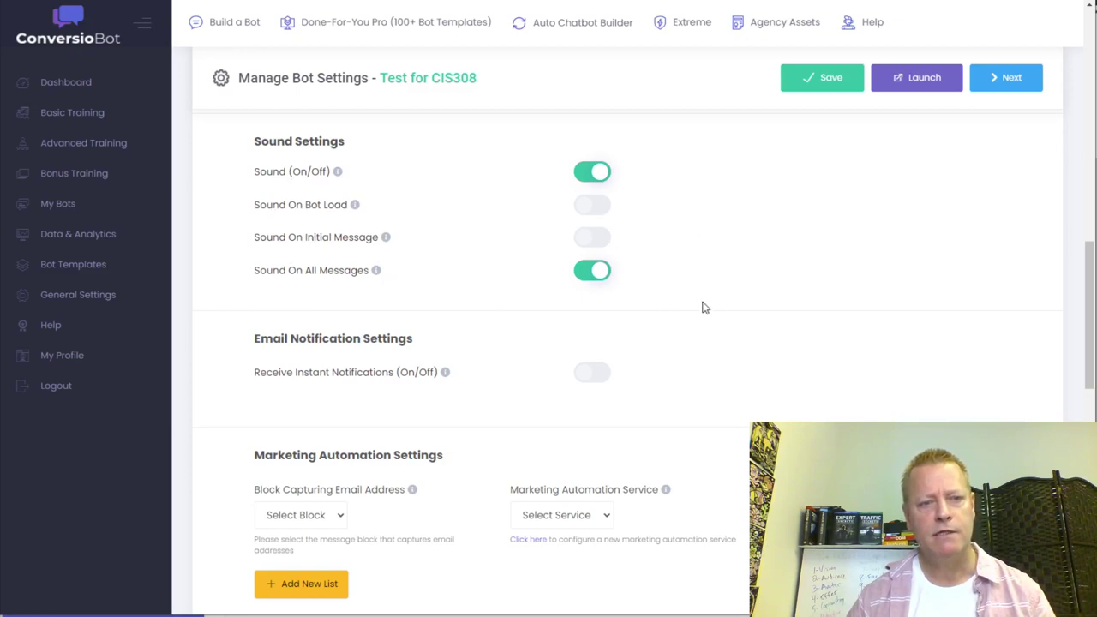
scroll(702, 307, down, 2)
scroll(604, 439, down, 1)
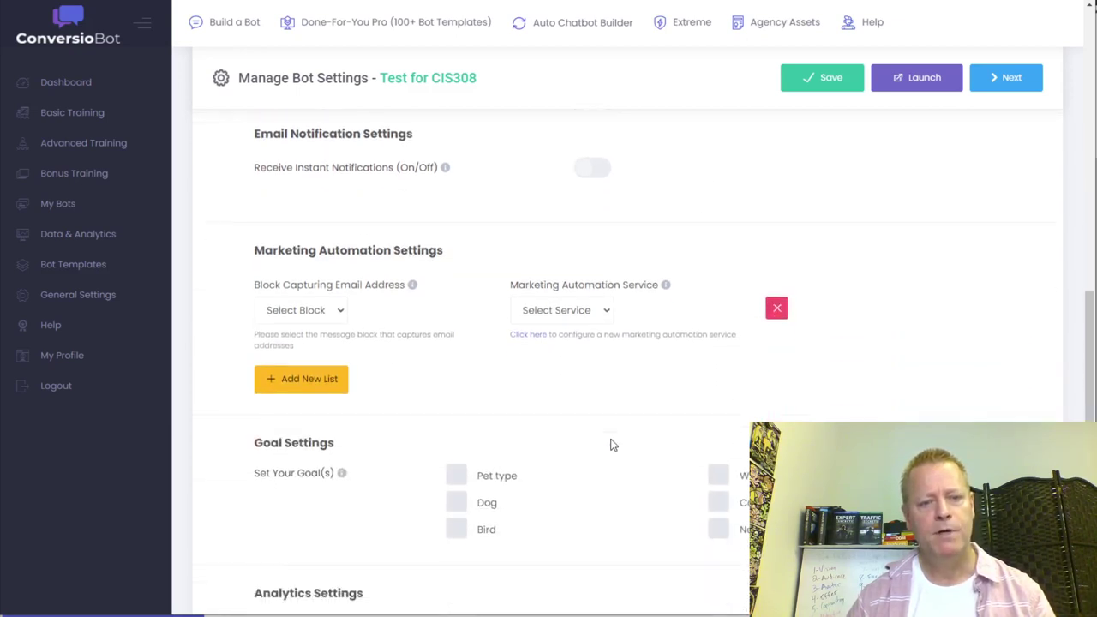
scroll(613, 445, down, 2)
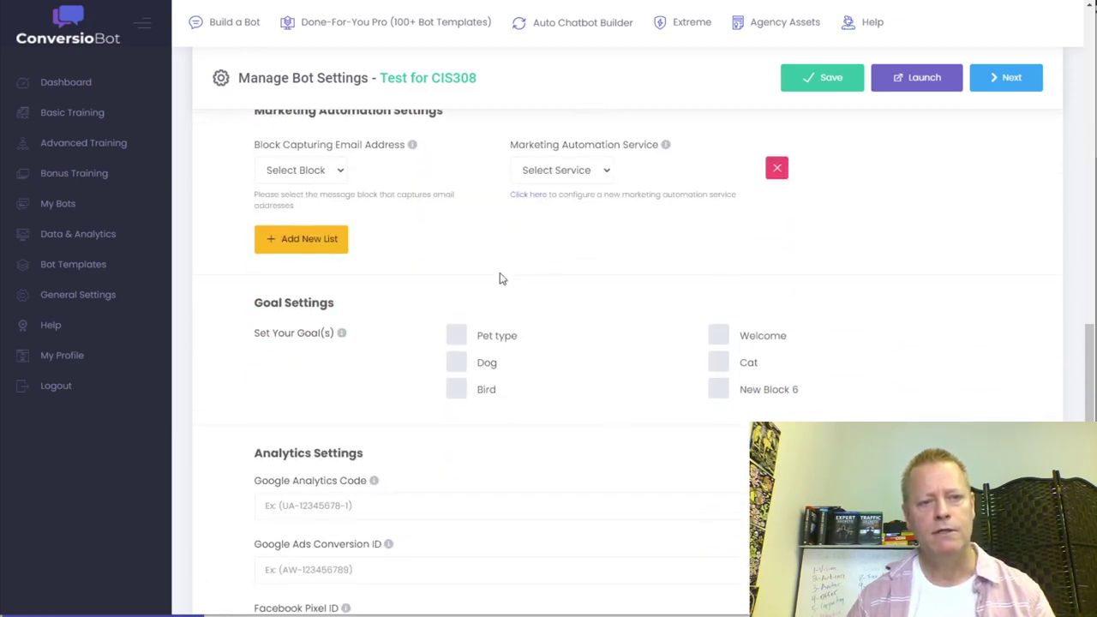
scroll(539, 443, down, 3)
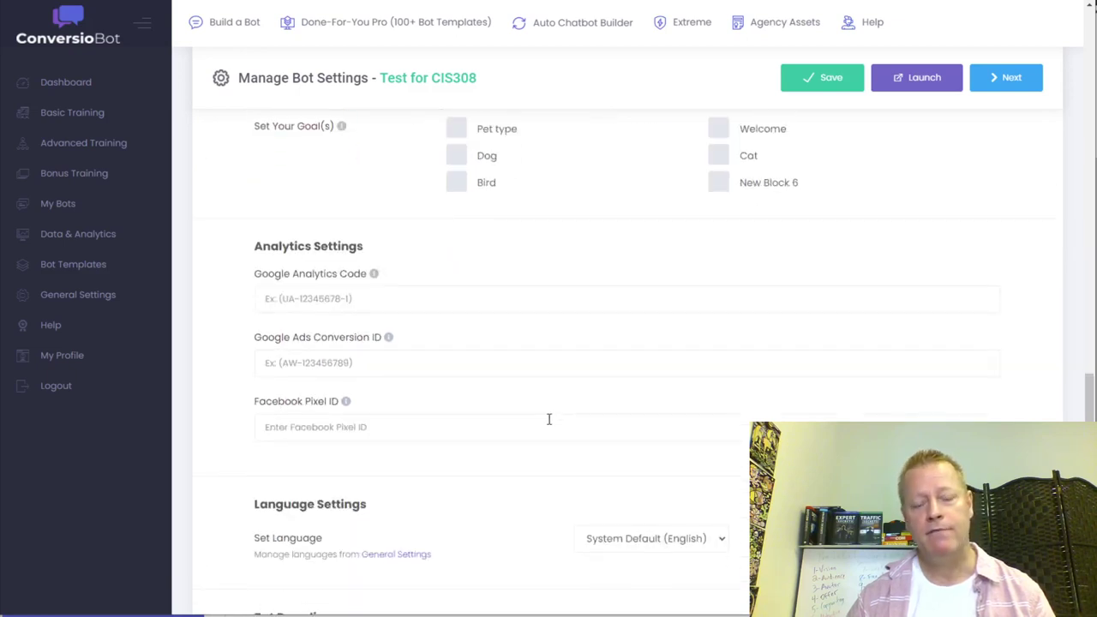
scroll(539, 414, down, 2)
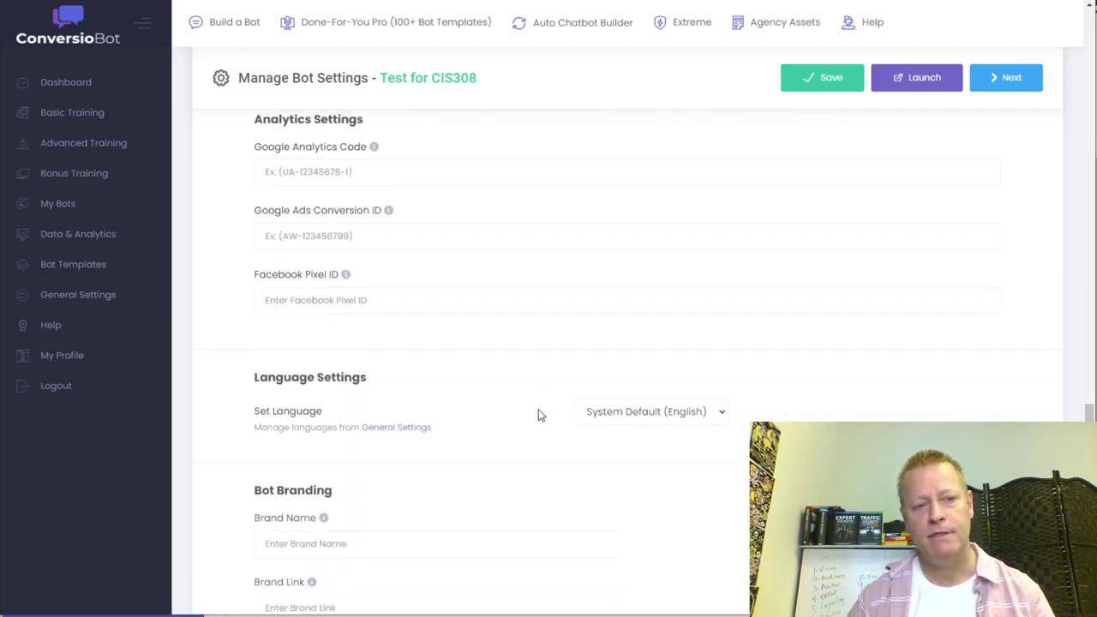
scroll(538, 414, up, 5)
scroll(538, 414, up, 3)
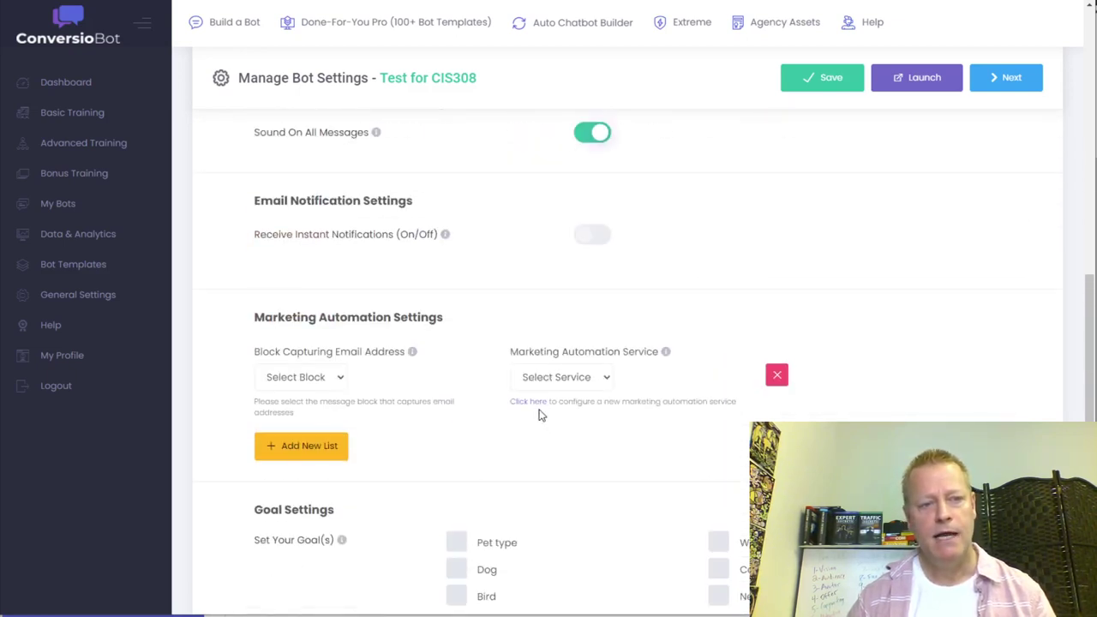
- Review the Block Capturing Email Address choices, leaving the block unselected
drag(296, 355, 398, 361)
click(341, 381)
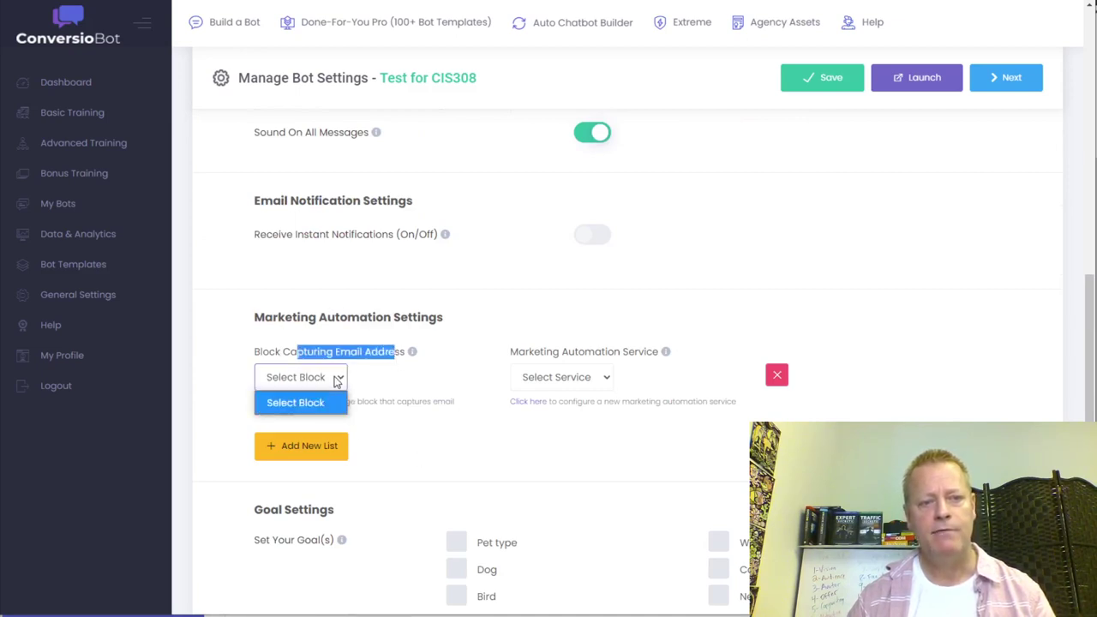
click(316, 394)
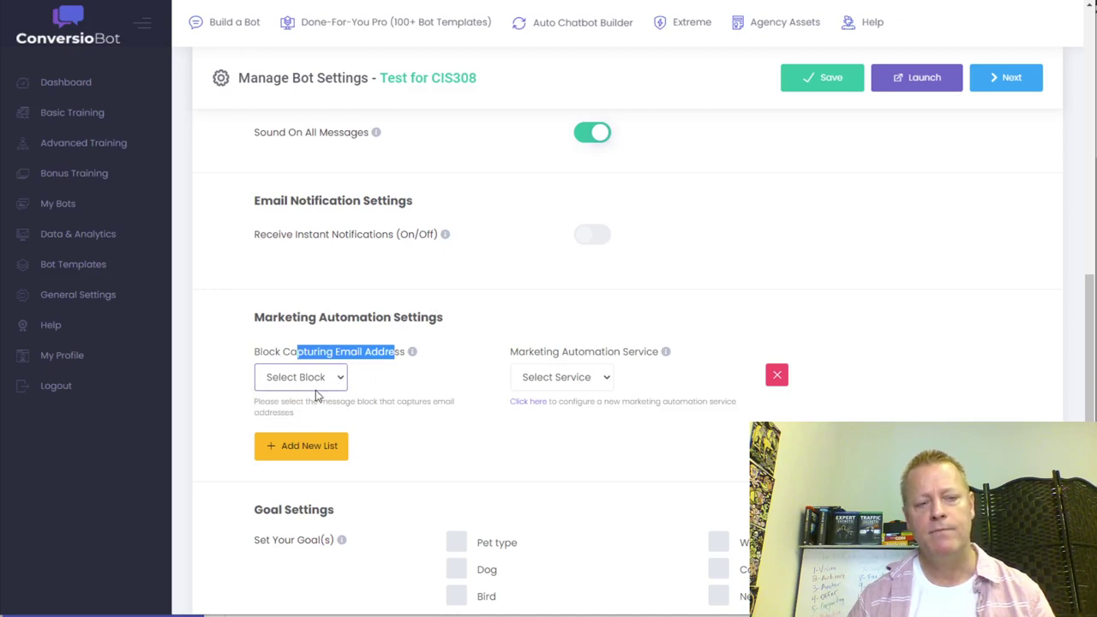
click(316, 388)
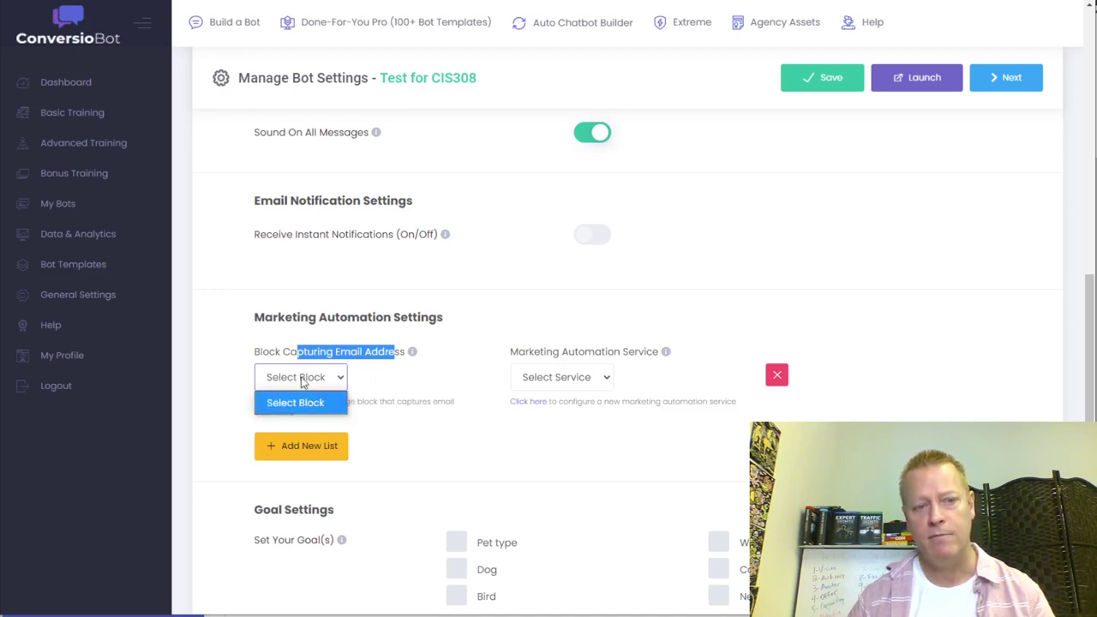
click(368, 383)
click(368, 383)
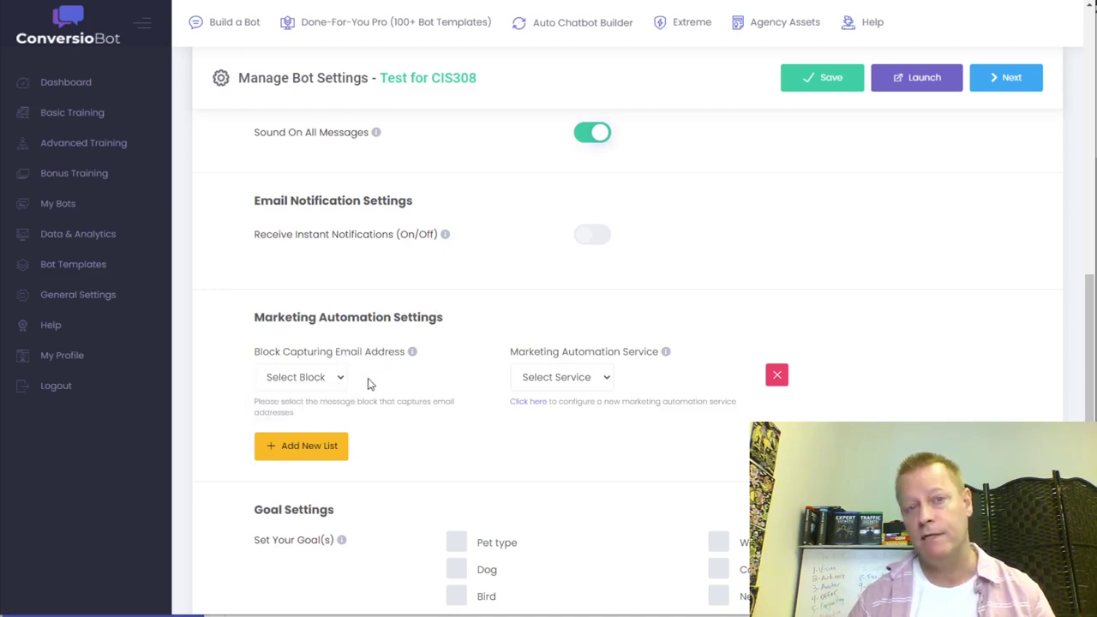
- Choose Aweber as the Marketing Automation Service, leaving the mailing list unpicked
click(602, 382)
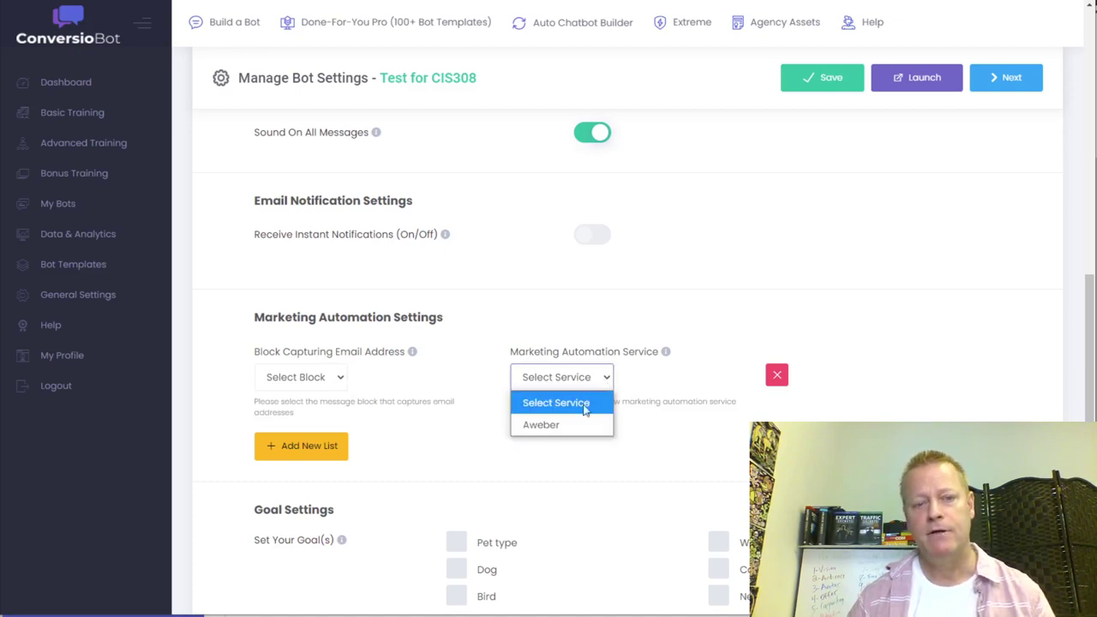
click(553, 426)
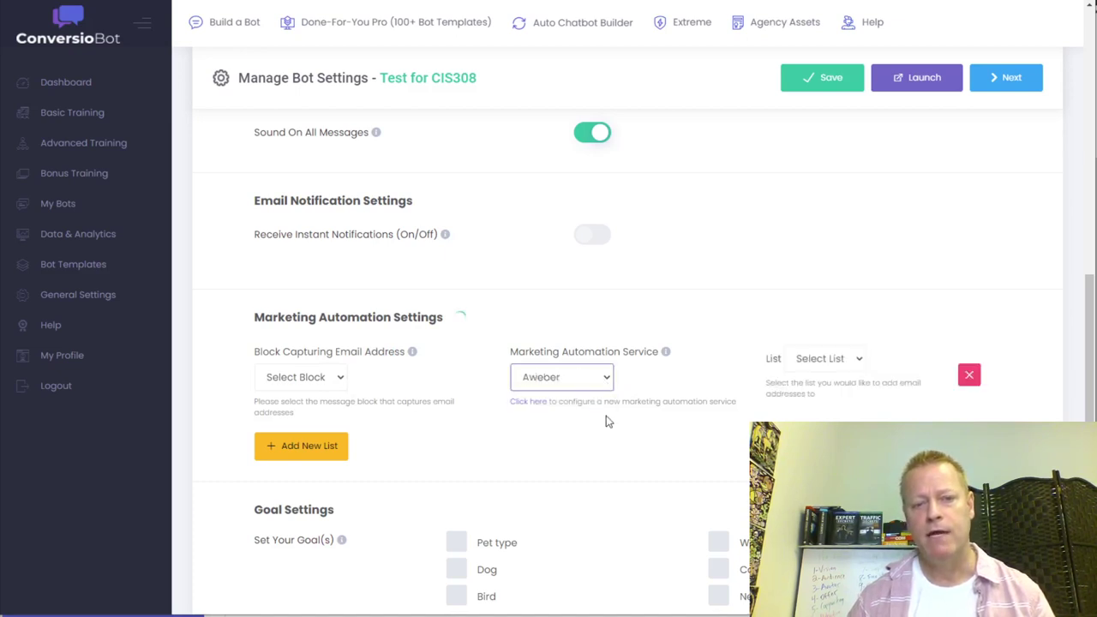
click(821, 360)
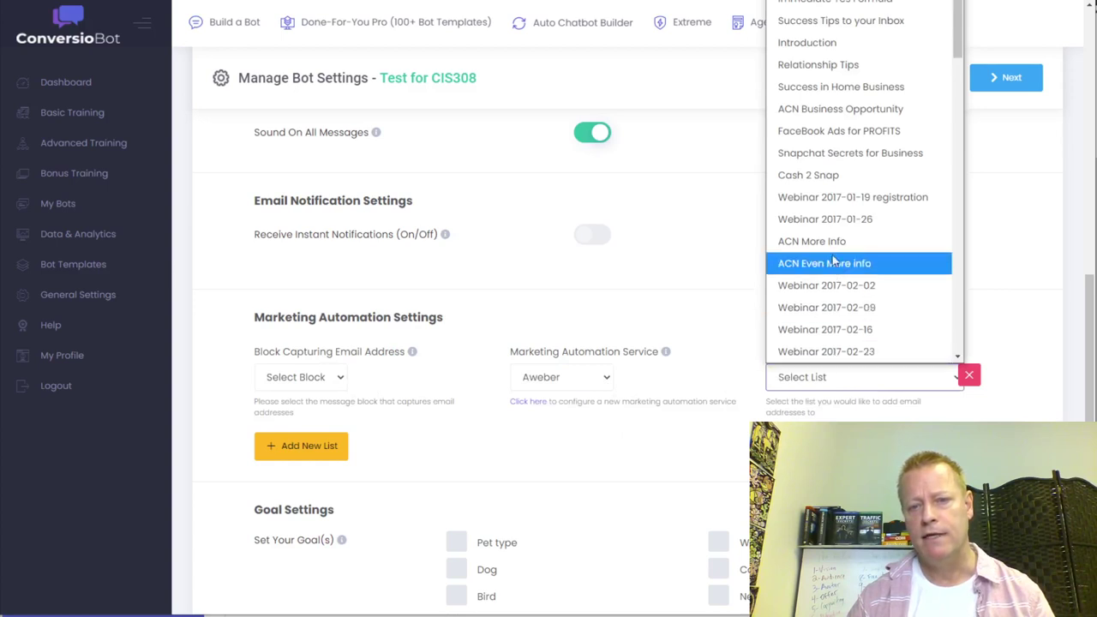
click(715, 334)
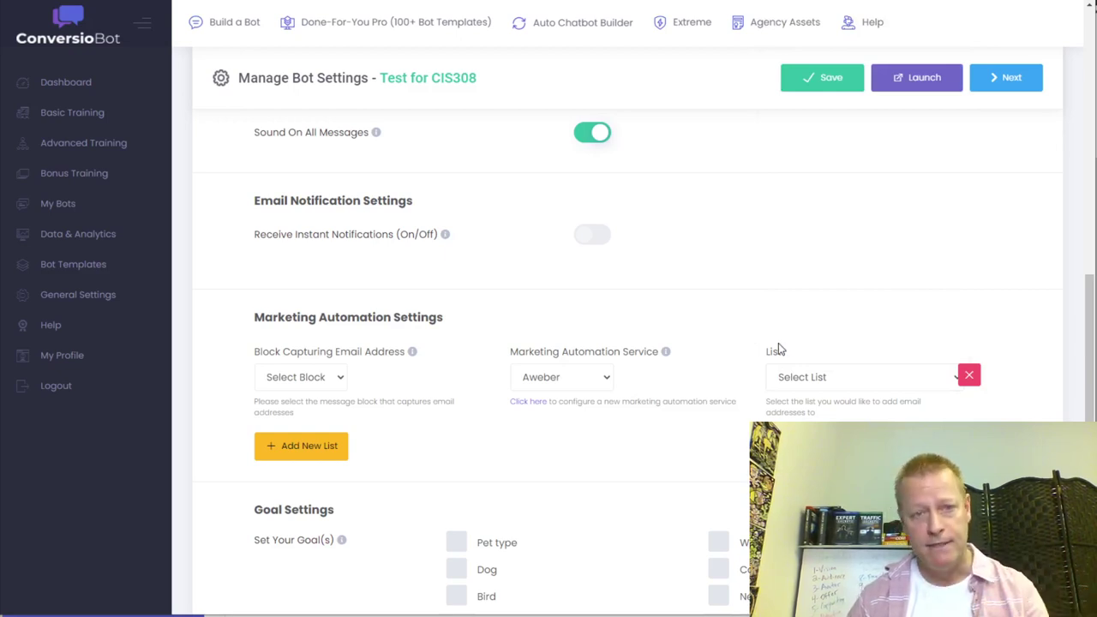
scroll(768, 363, up, 10)
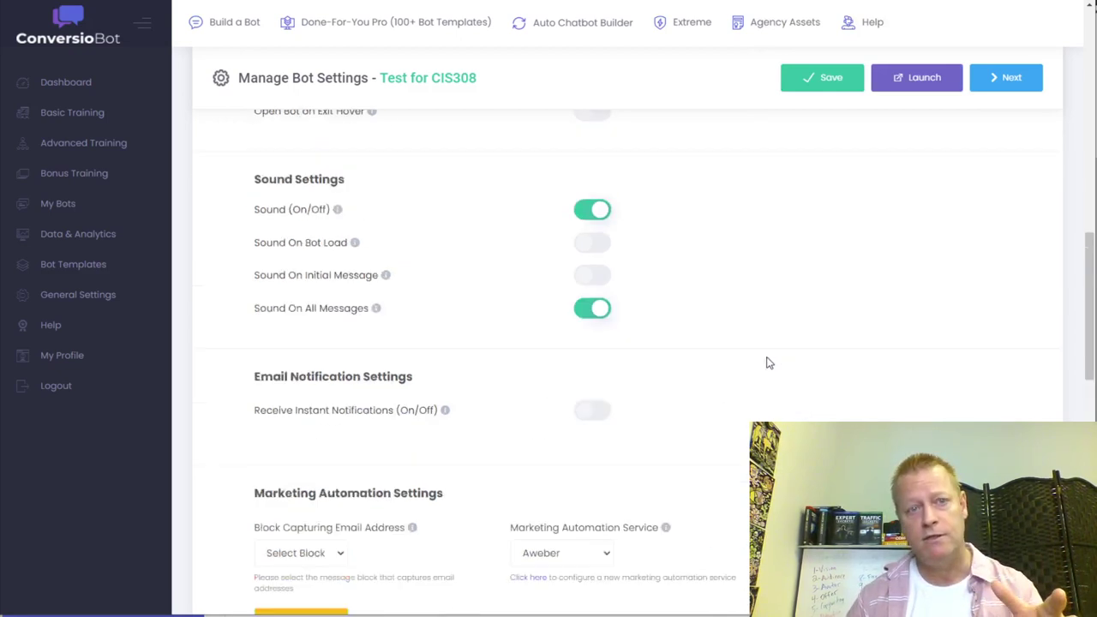